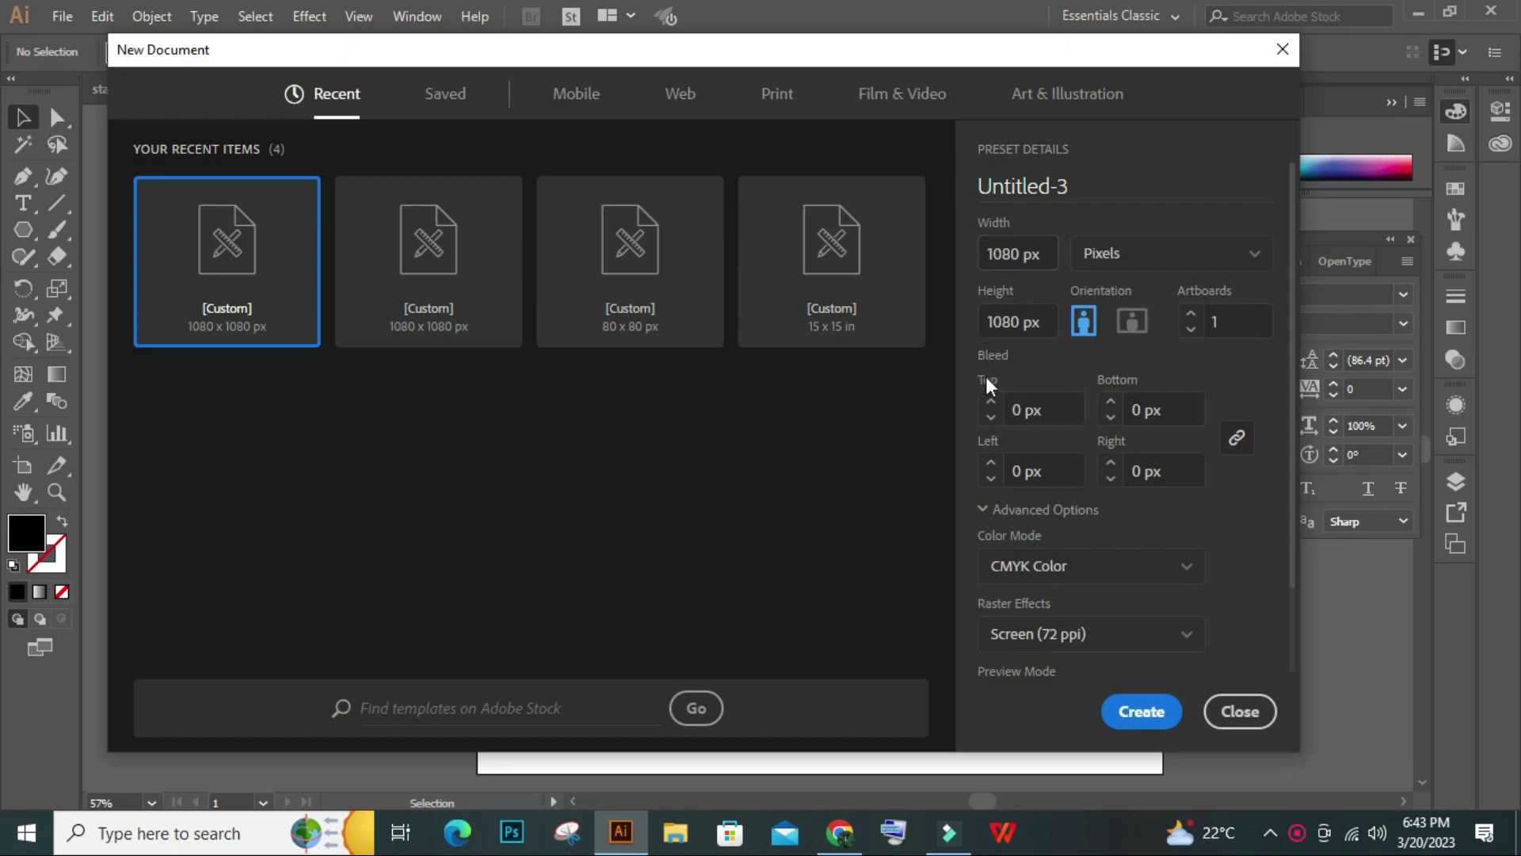
Create an Illustrator document 1080 px wide and 1080 px high in CMYK Color
left_click_drag(986, 252, 1044, 250)
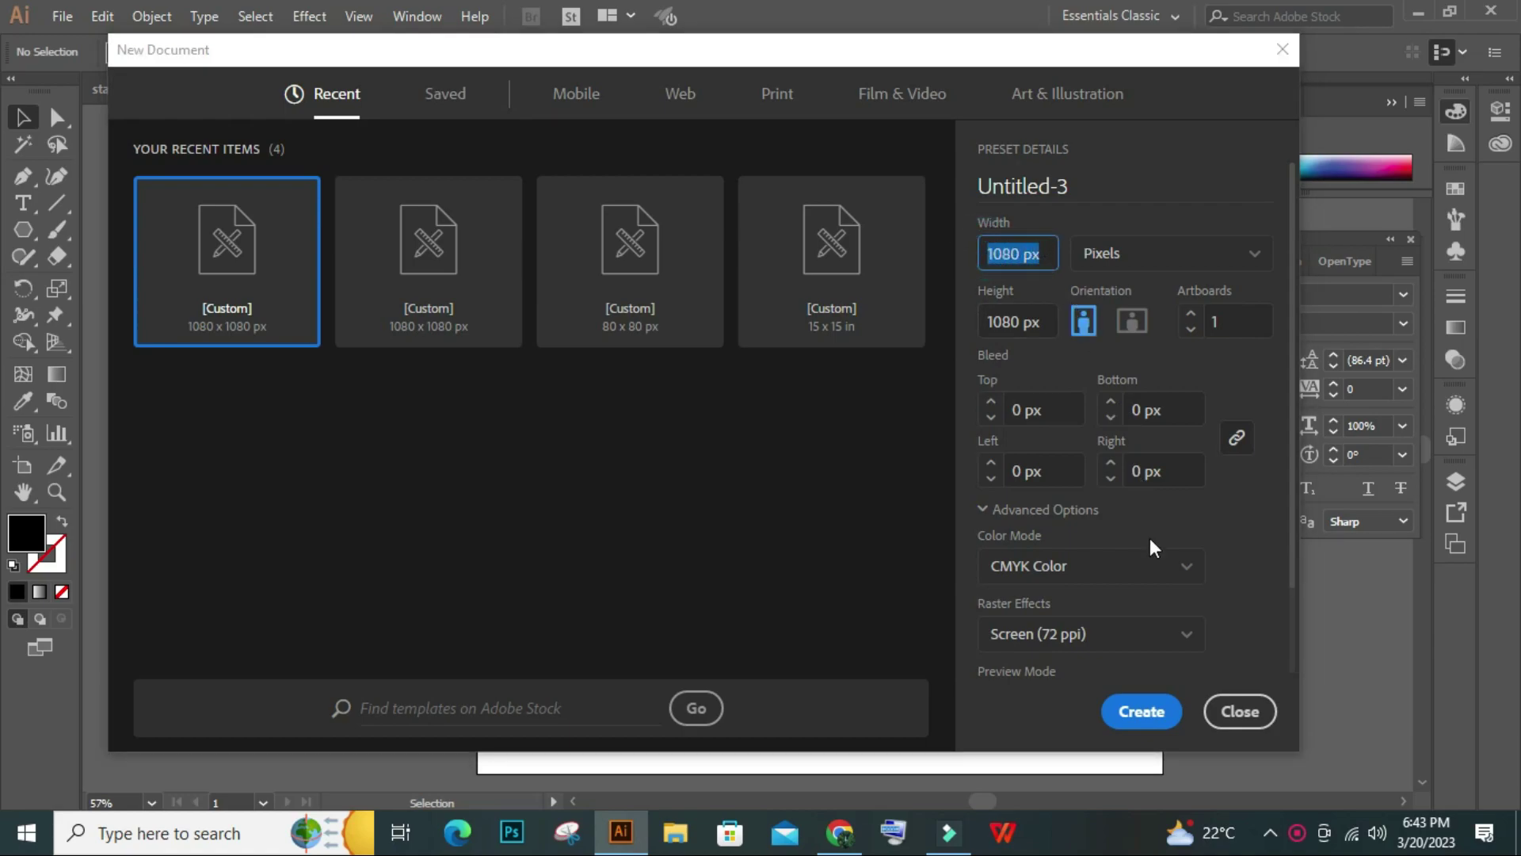
left_click(1120, 570)
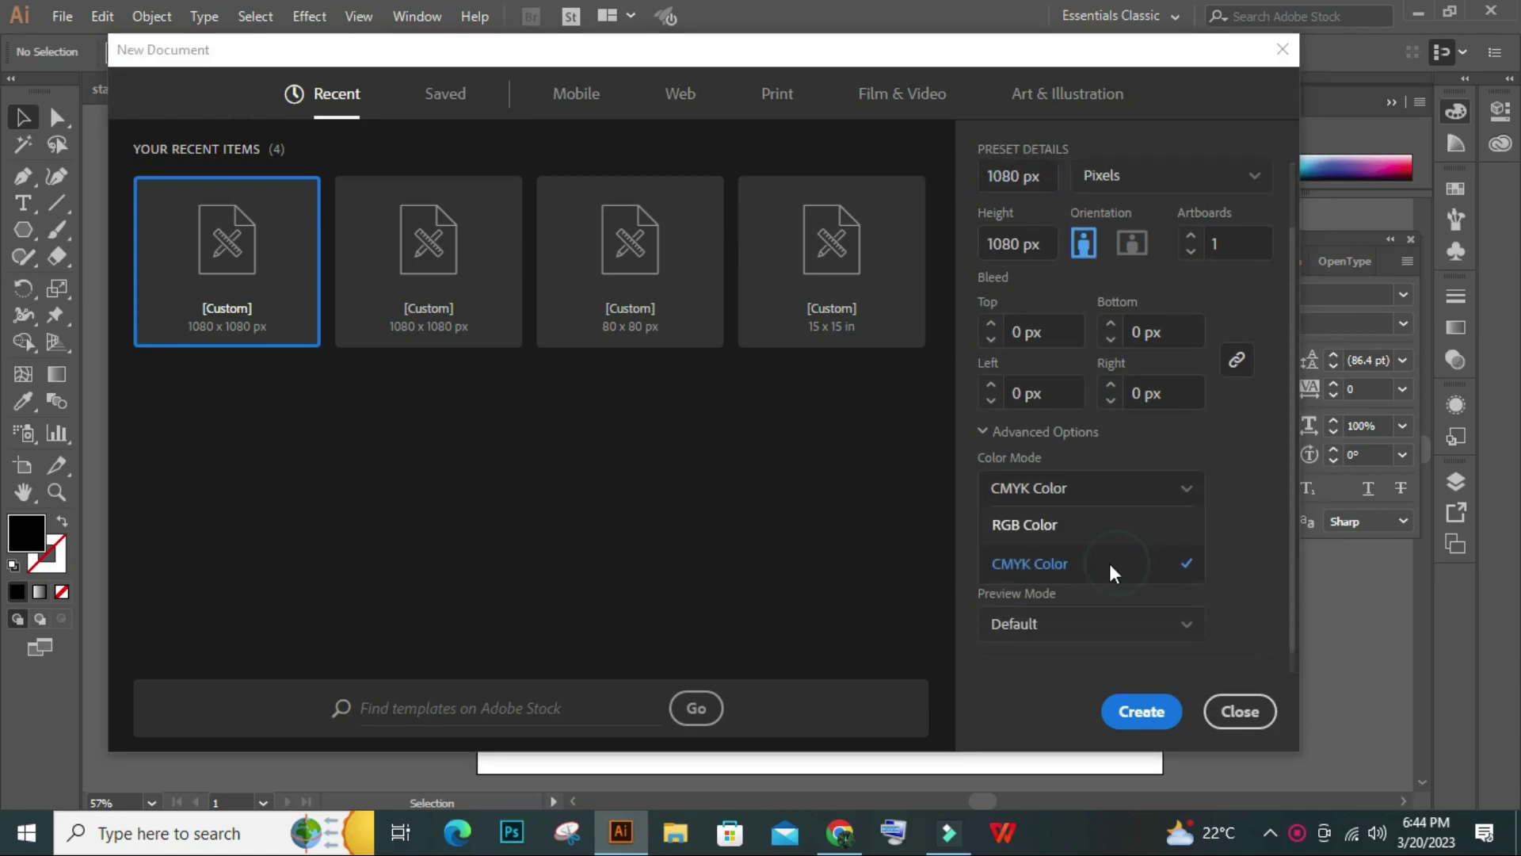
left_click(1061, 545)
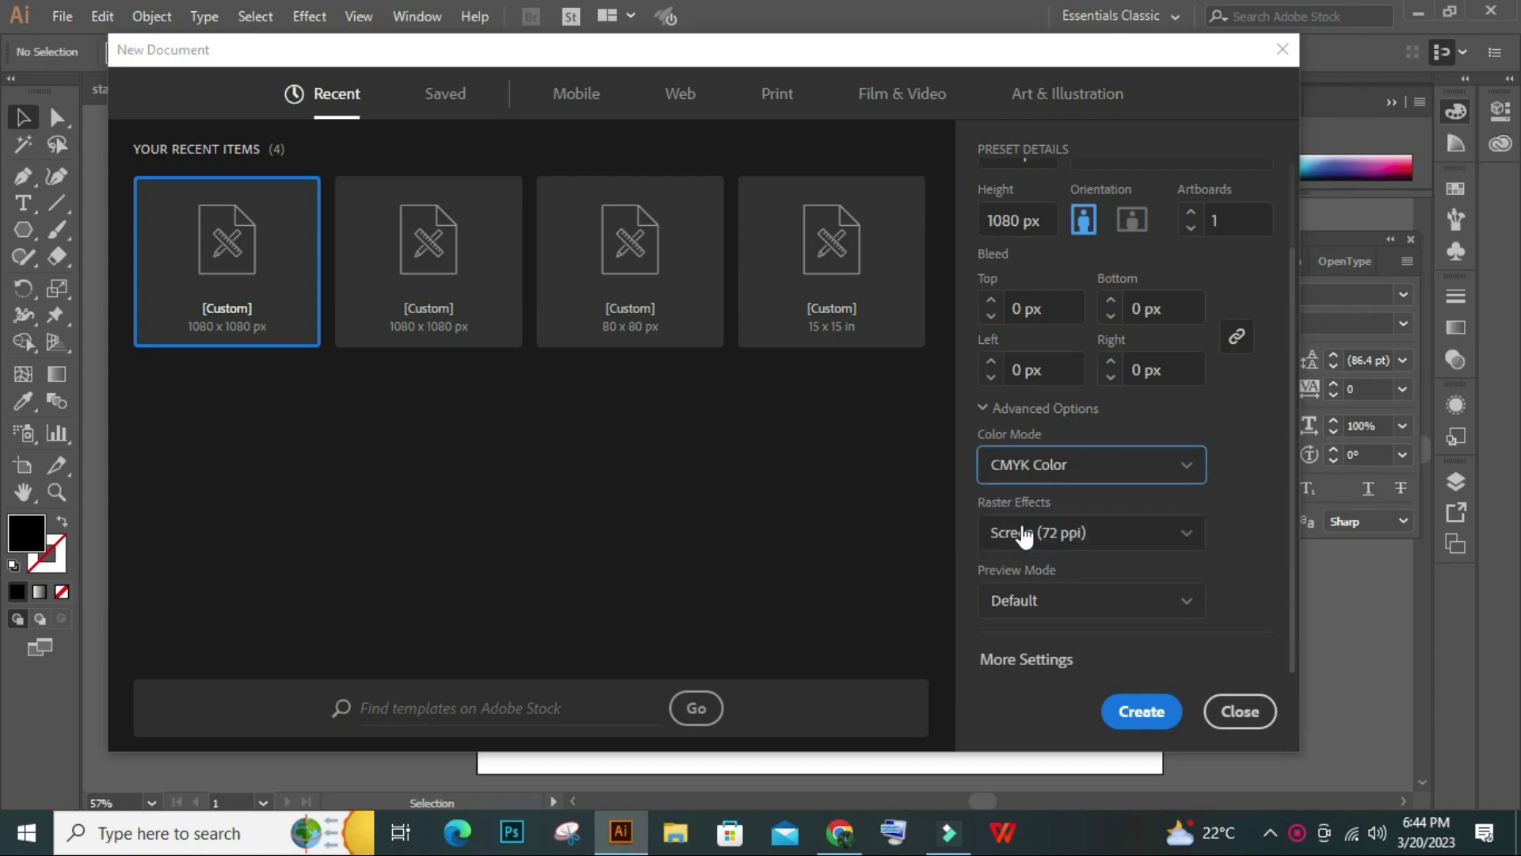
left_click(1140, 711)
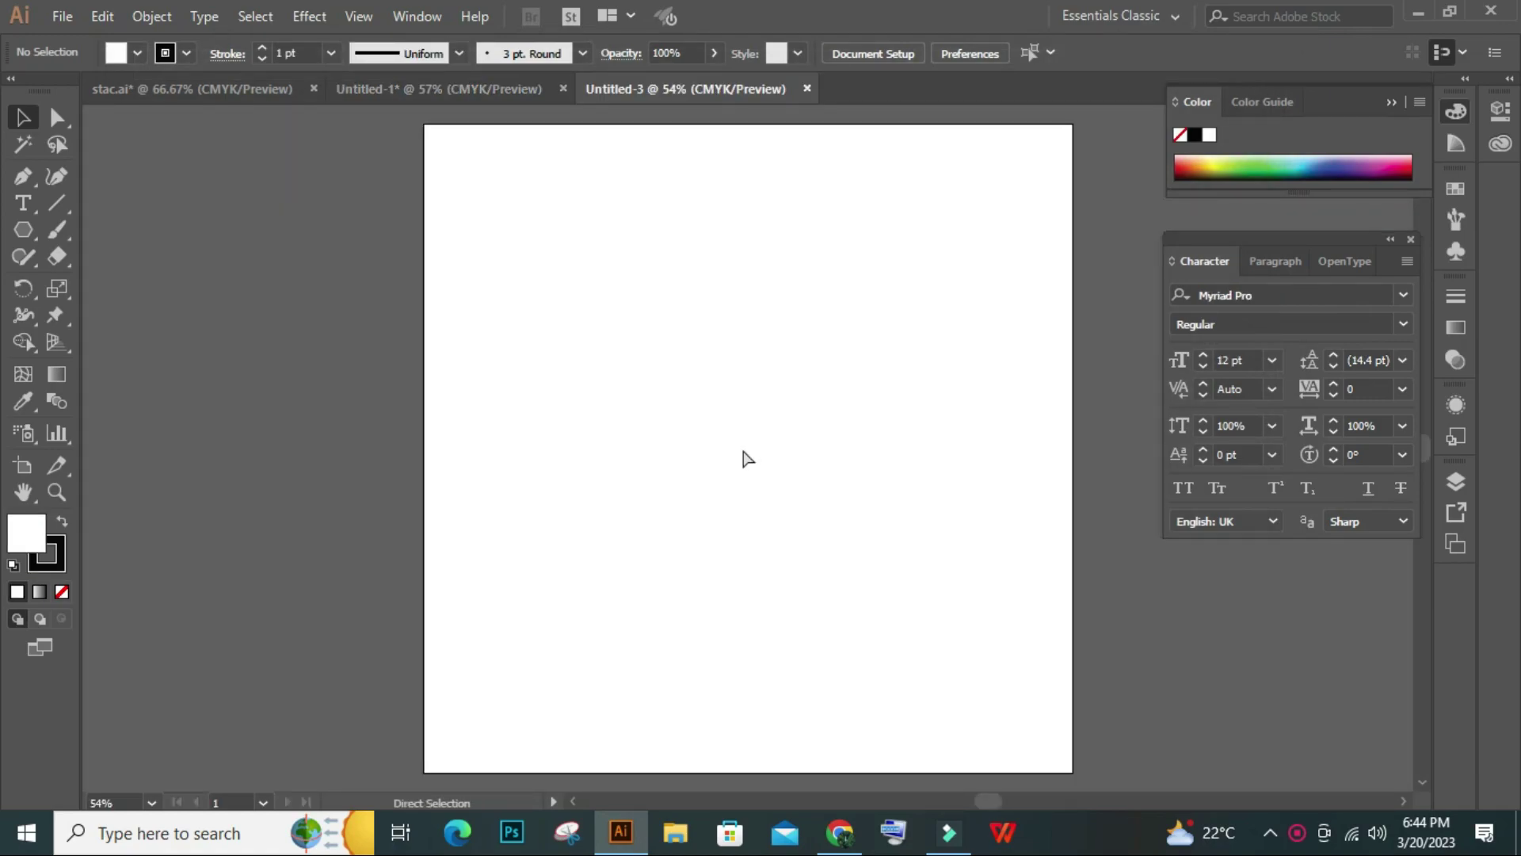
Fit the blank artboard to the window and bring up the 99designs brief in Chrome
key("ctrl+0")
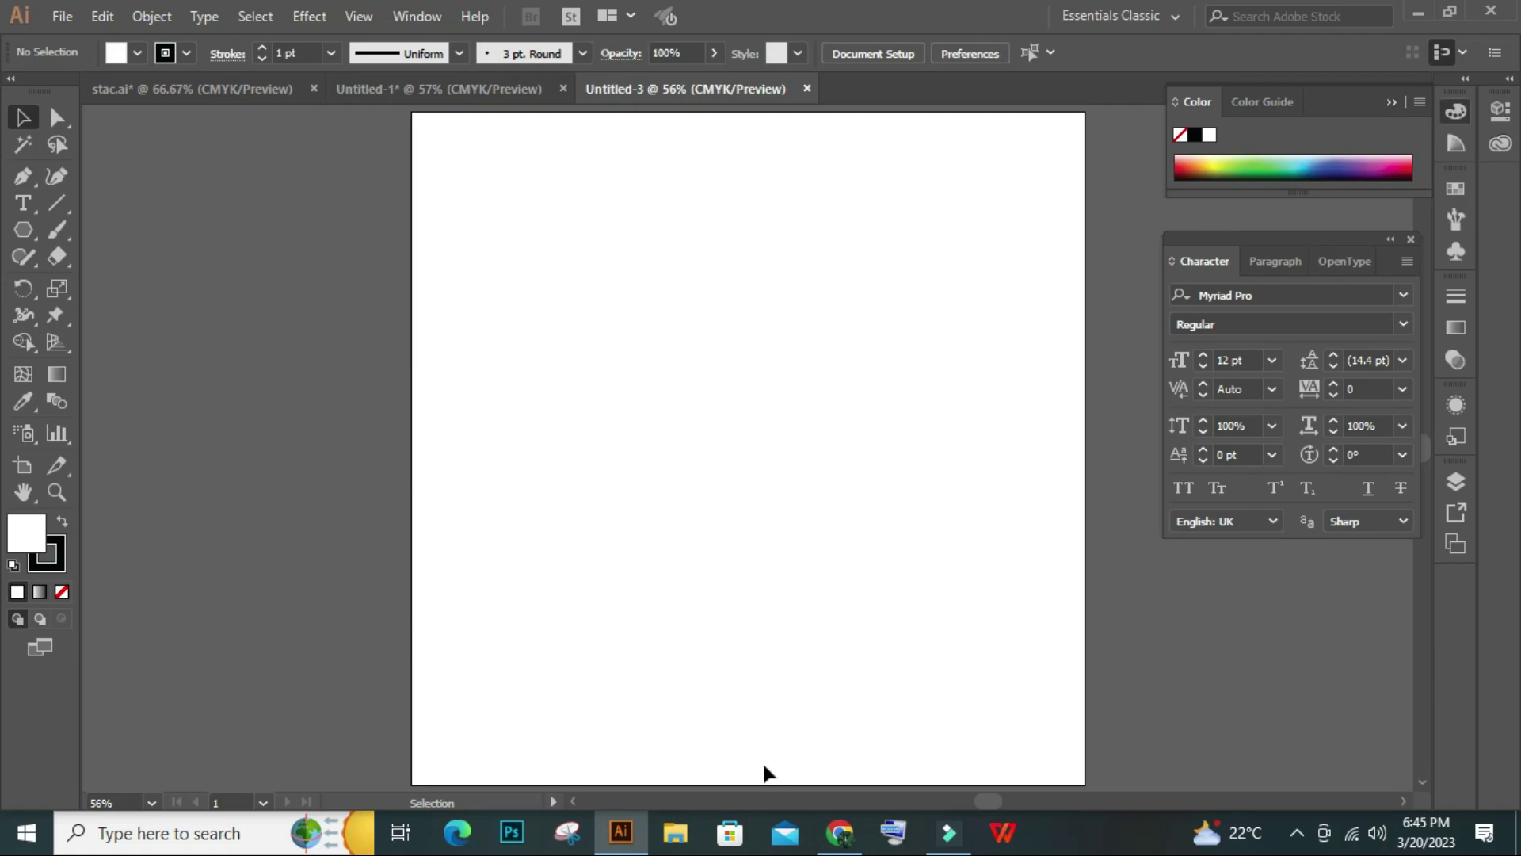
left_click(840, 832)
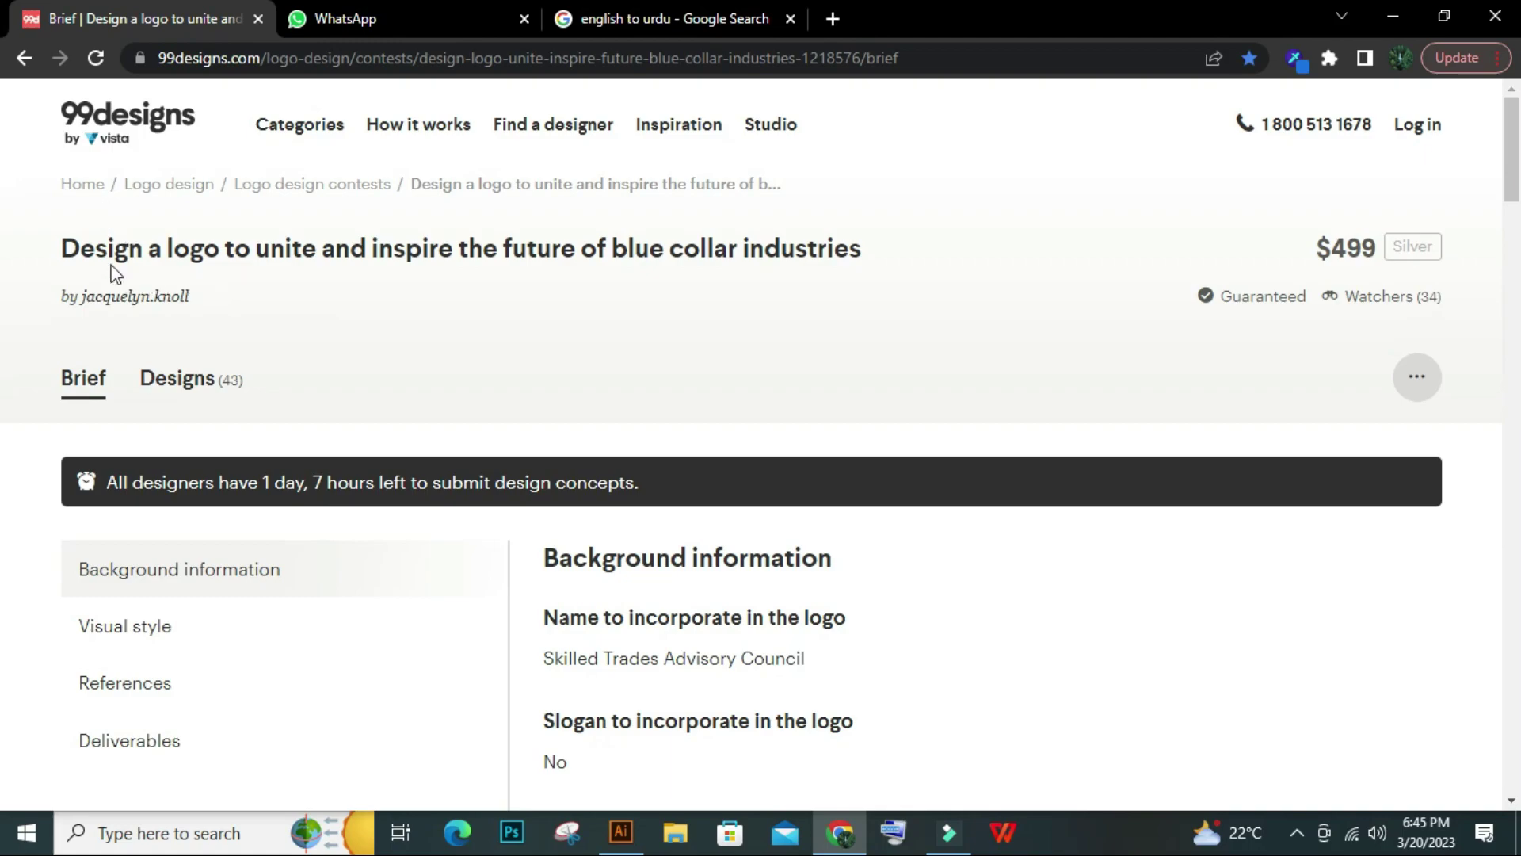
left_click_drag(78, 253, 286, 250)
left_click(342, 281)
scroll(700, 511, "down", 3)
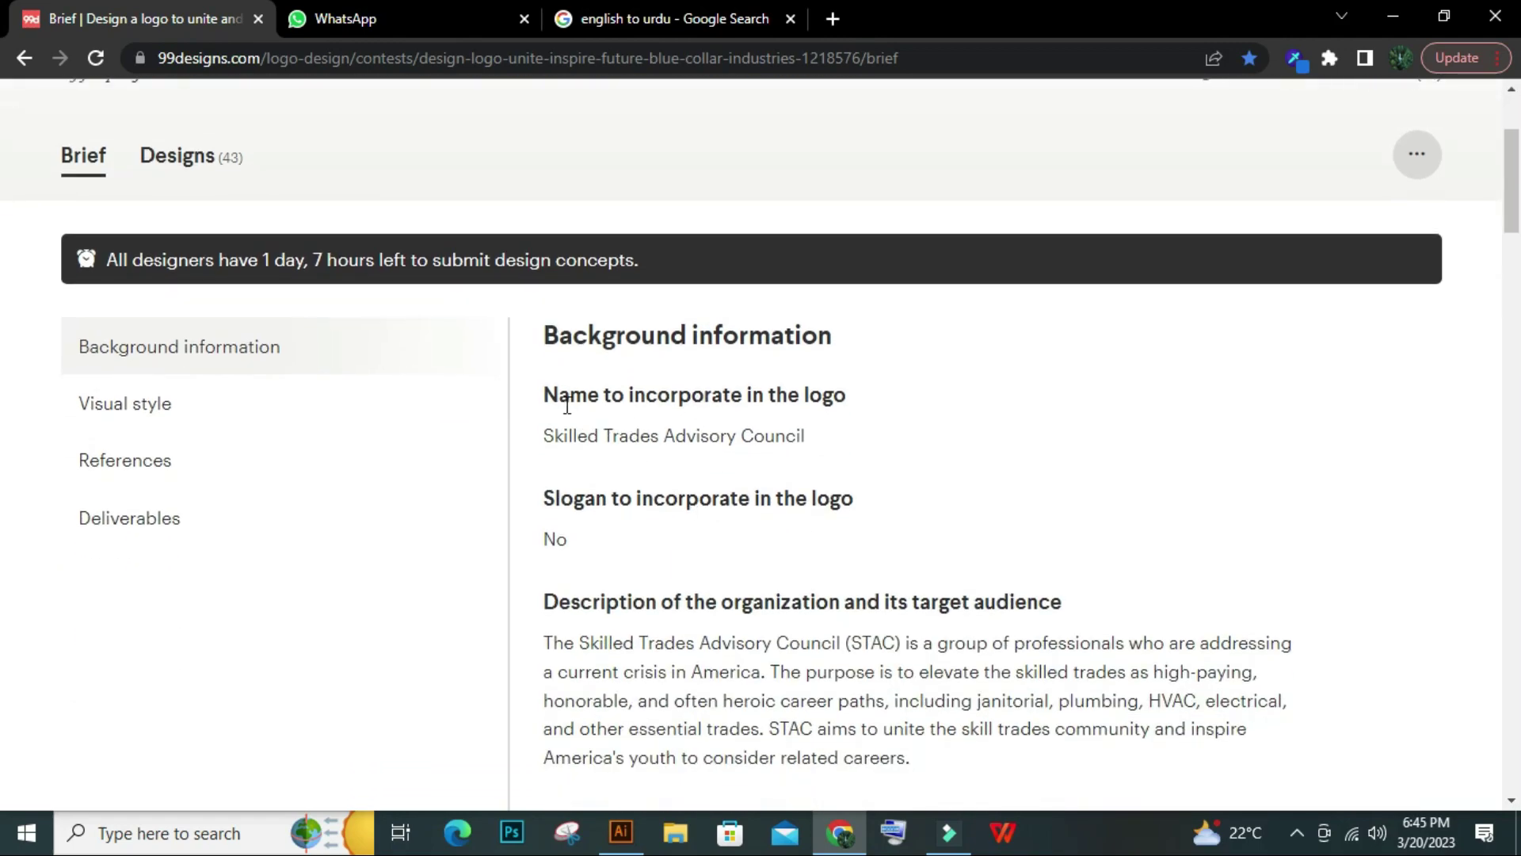
left_click_drag(545, 394, 775, 396)
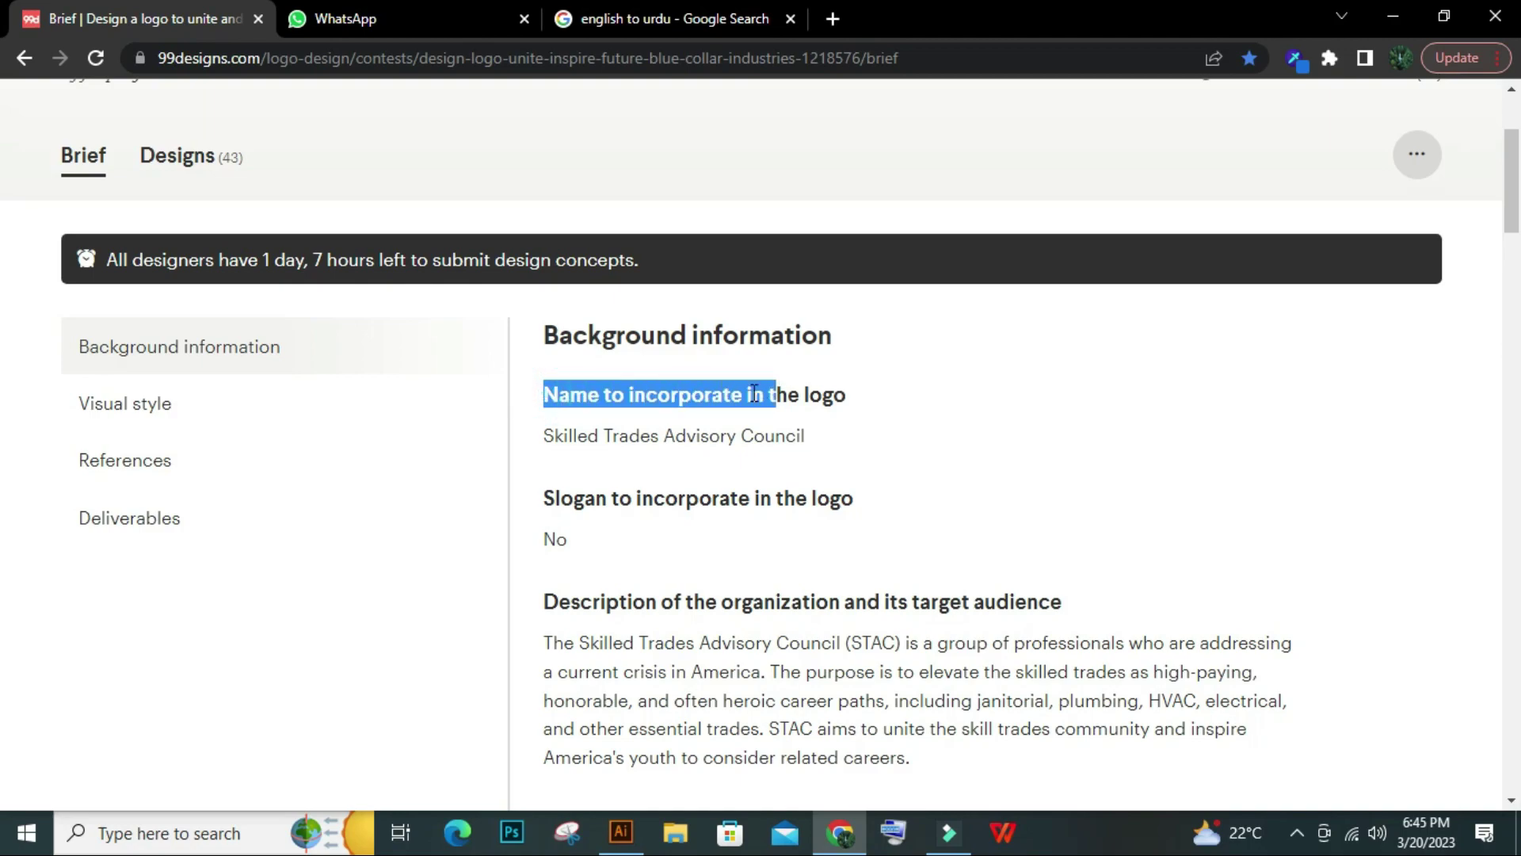
left_click(803, 412)
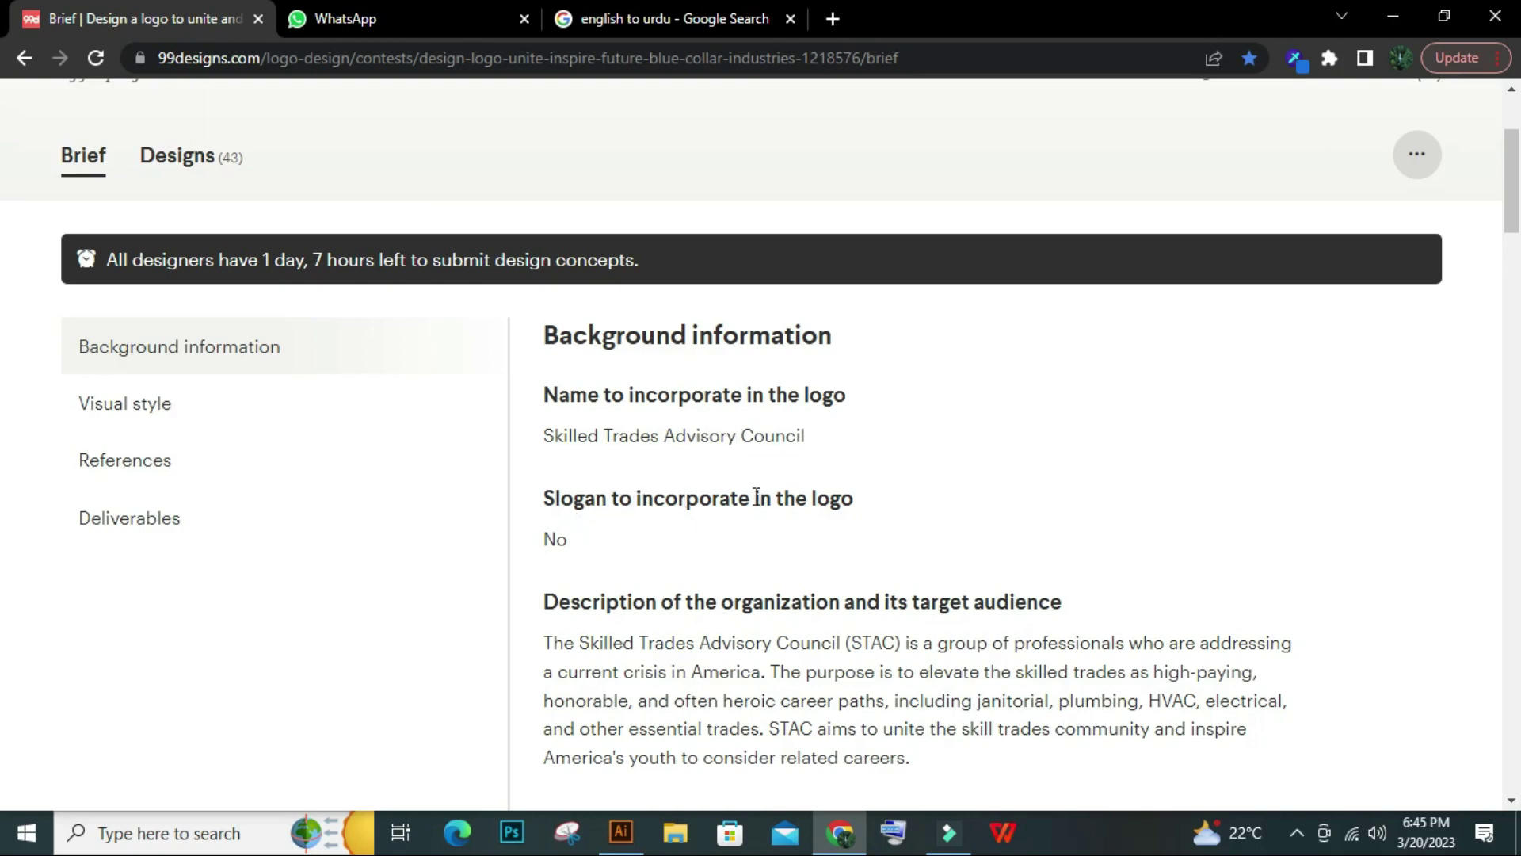
scroll(800, 499, "down", 3)
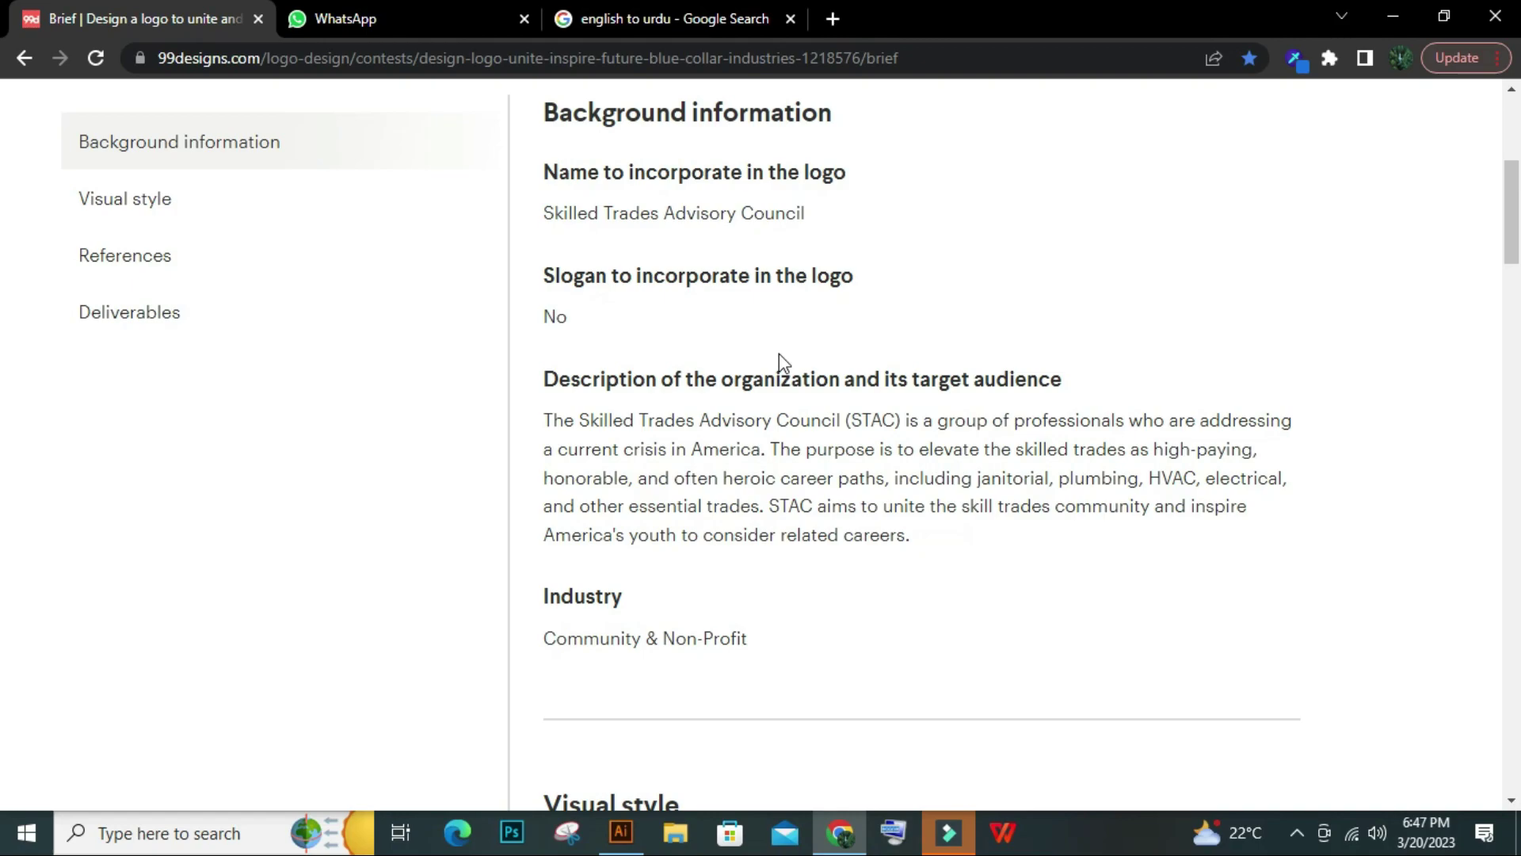
Load Google in a new Chrome tab, glance at the blank artboard, then return to the brief
left_click(833, 19)
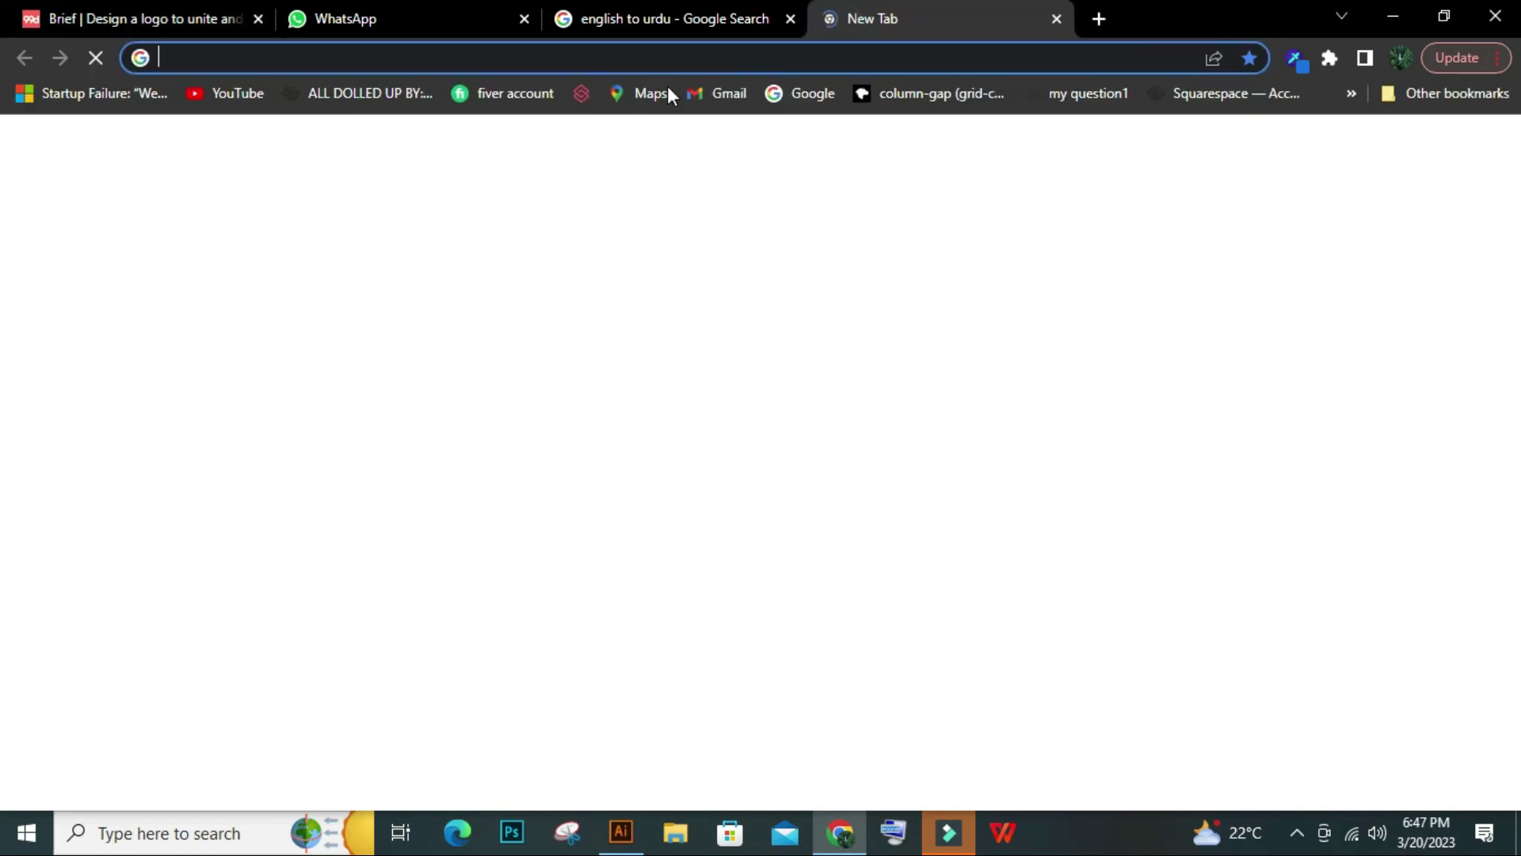
left_click(781, 93)
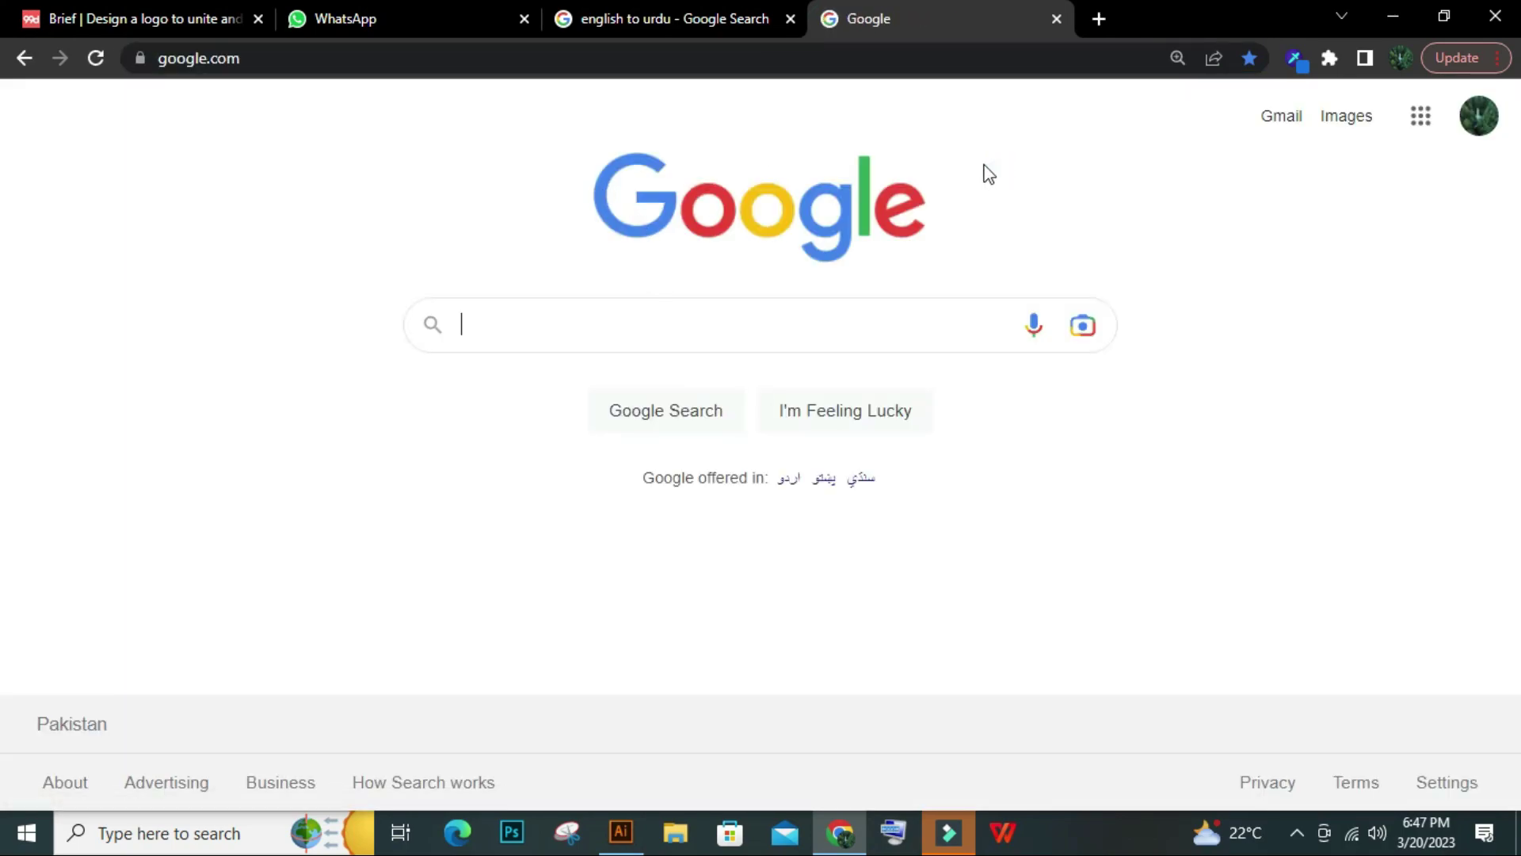
left_click(190, 9)
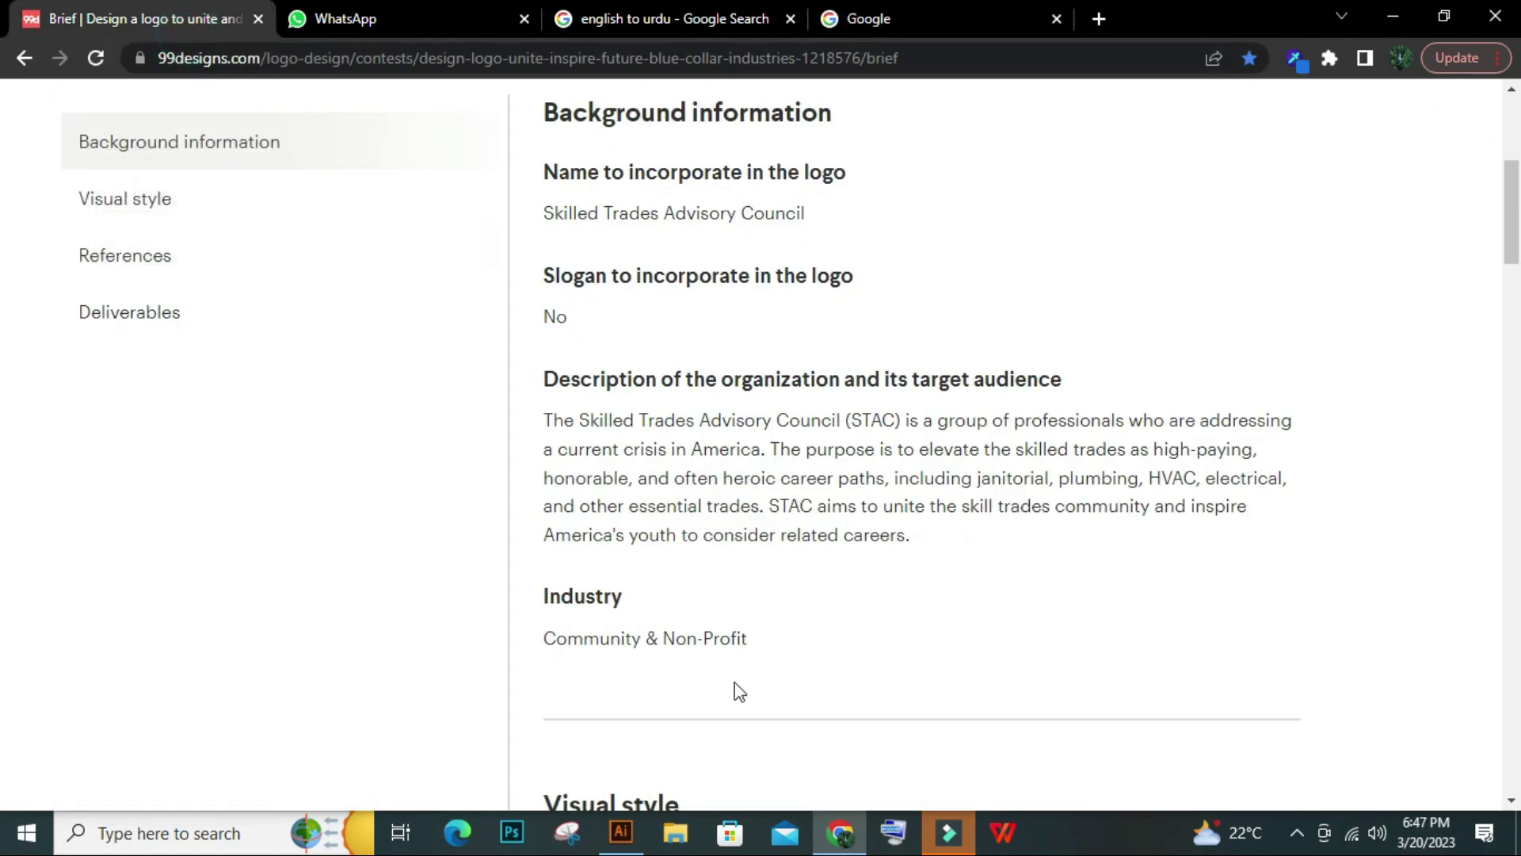
left_click(621, 832)
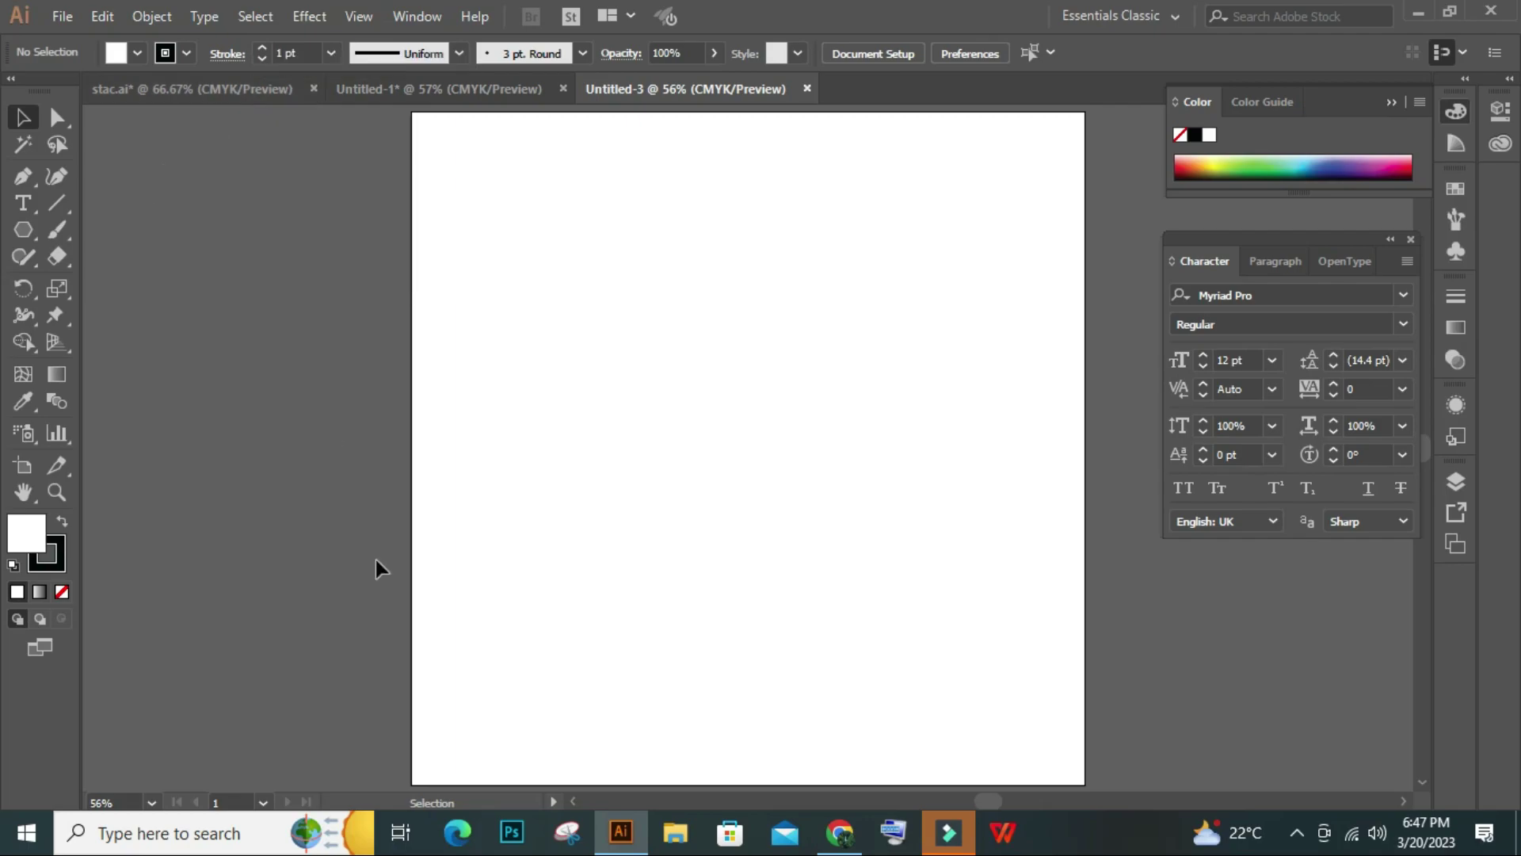
left_click(840, 832)
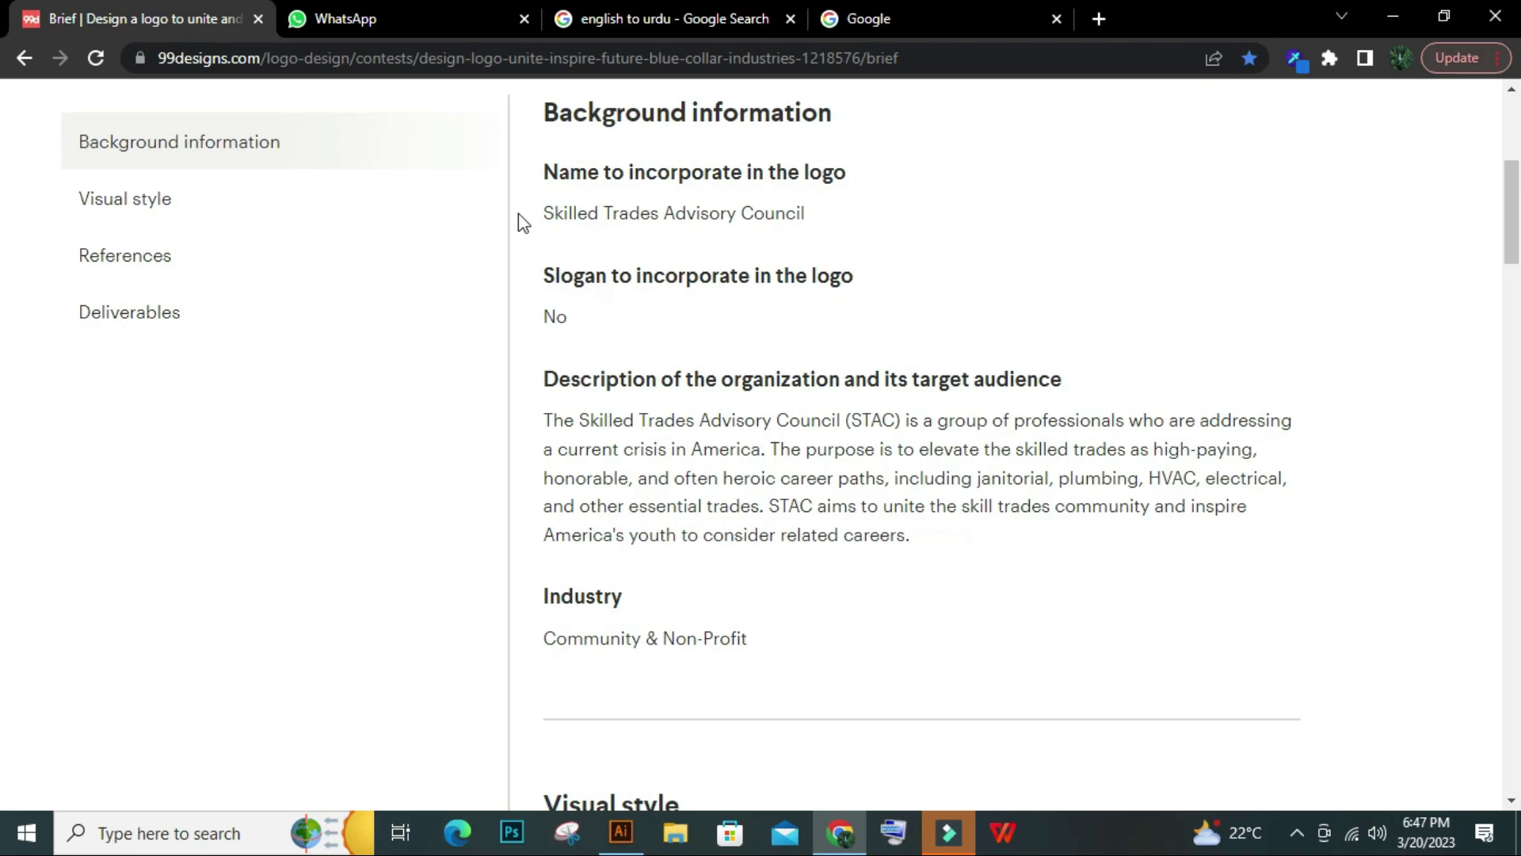
Add a text object containing the letter 's' near the artboard's top-left
left_click(621, 831)
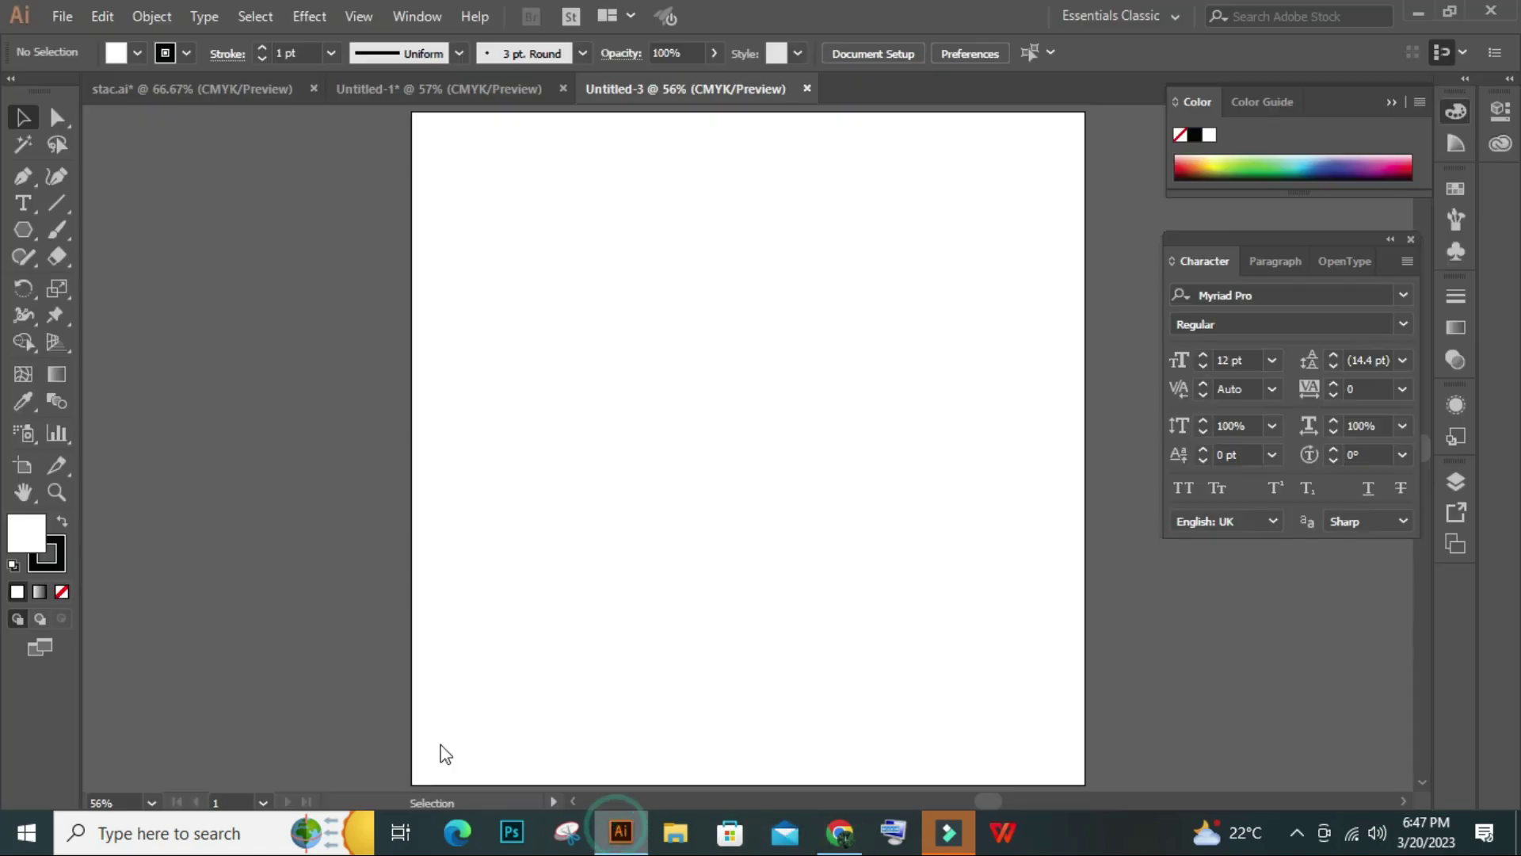
left_click(23, 202)
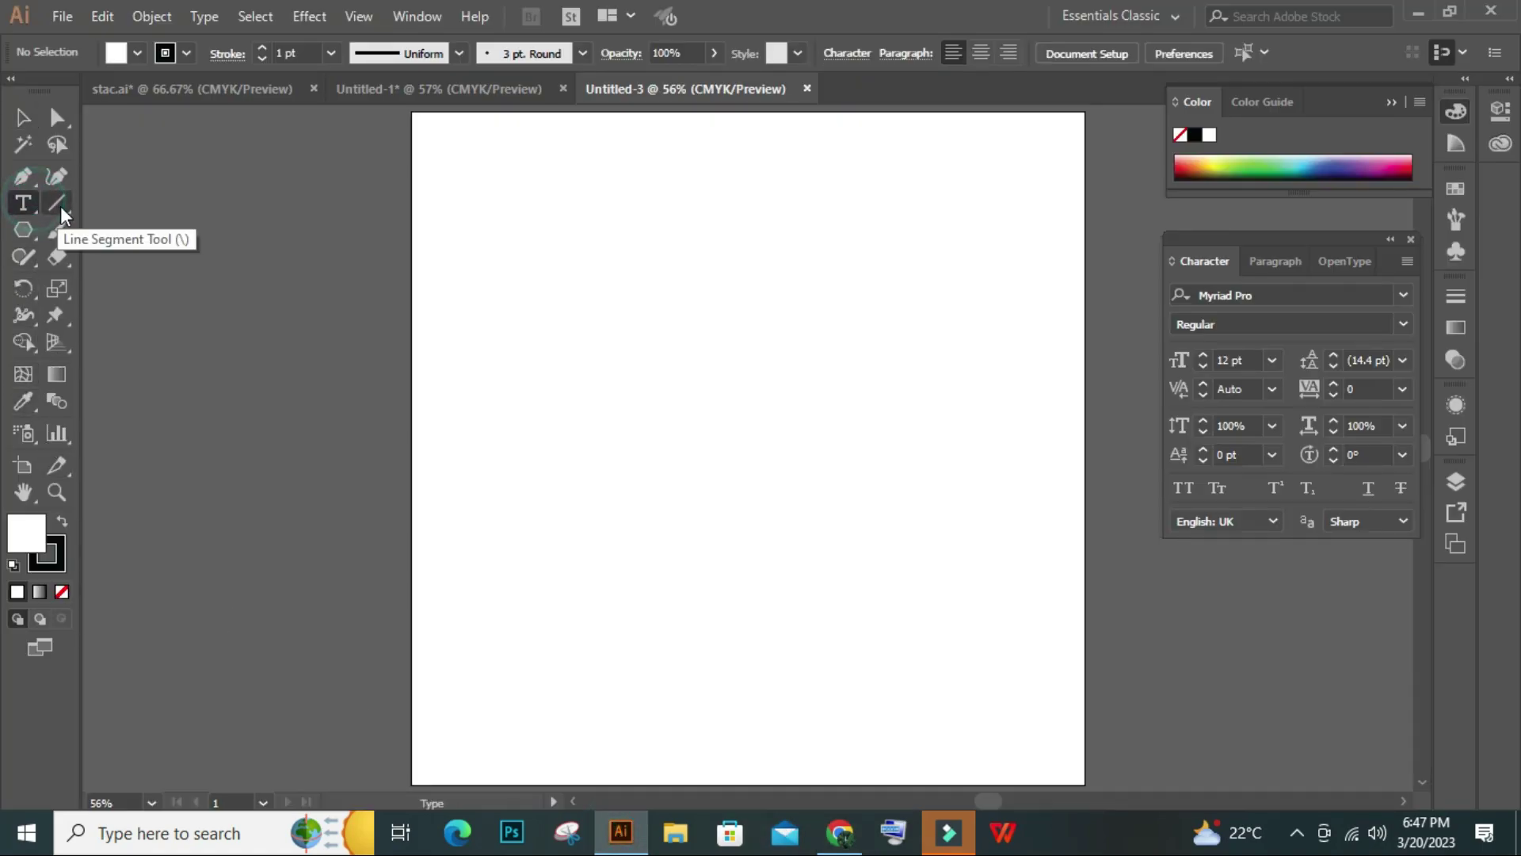
left_click(492, 284)
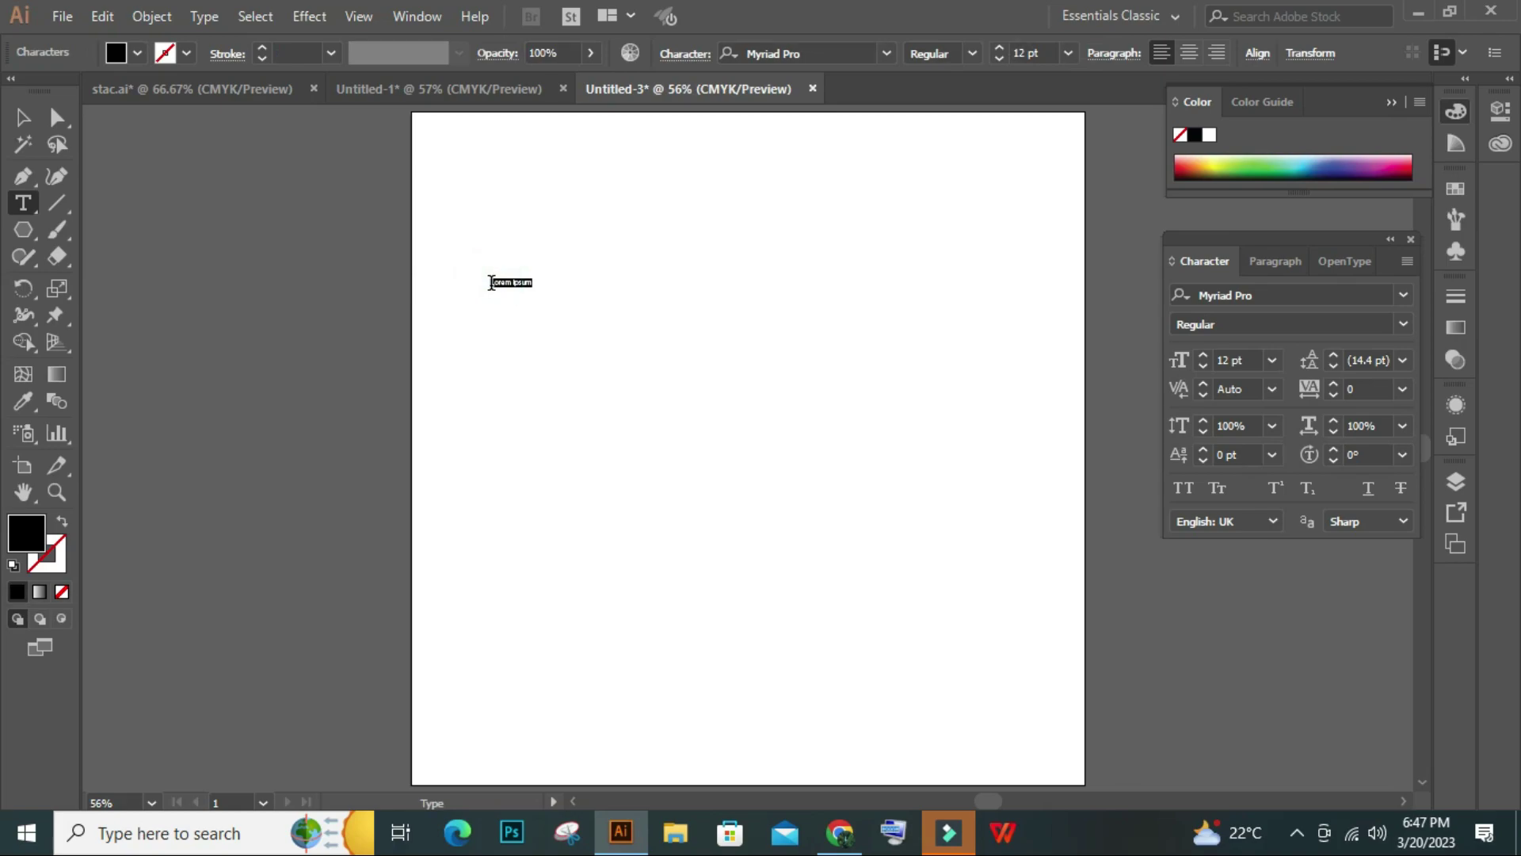
type("s")
key("Escape")
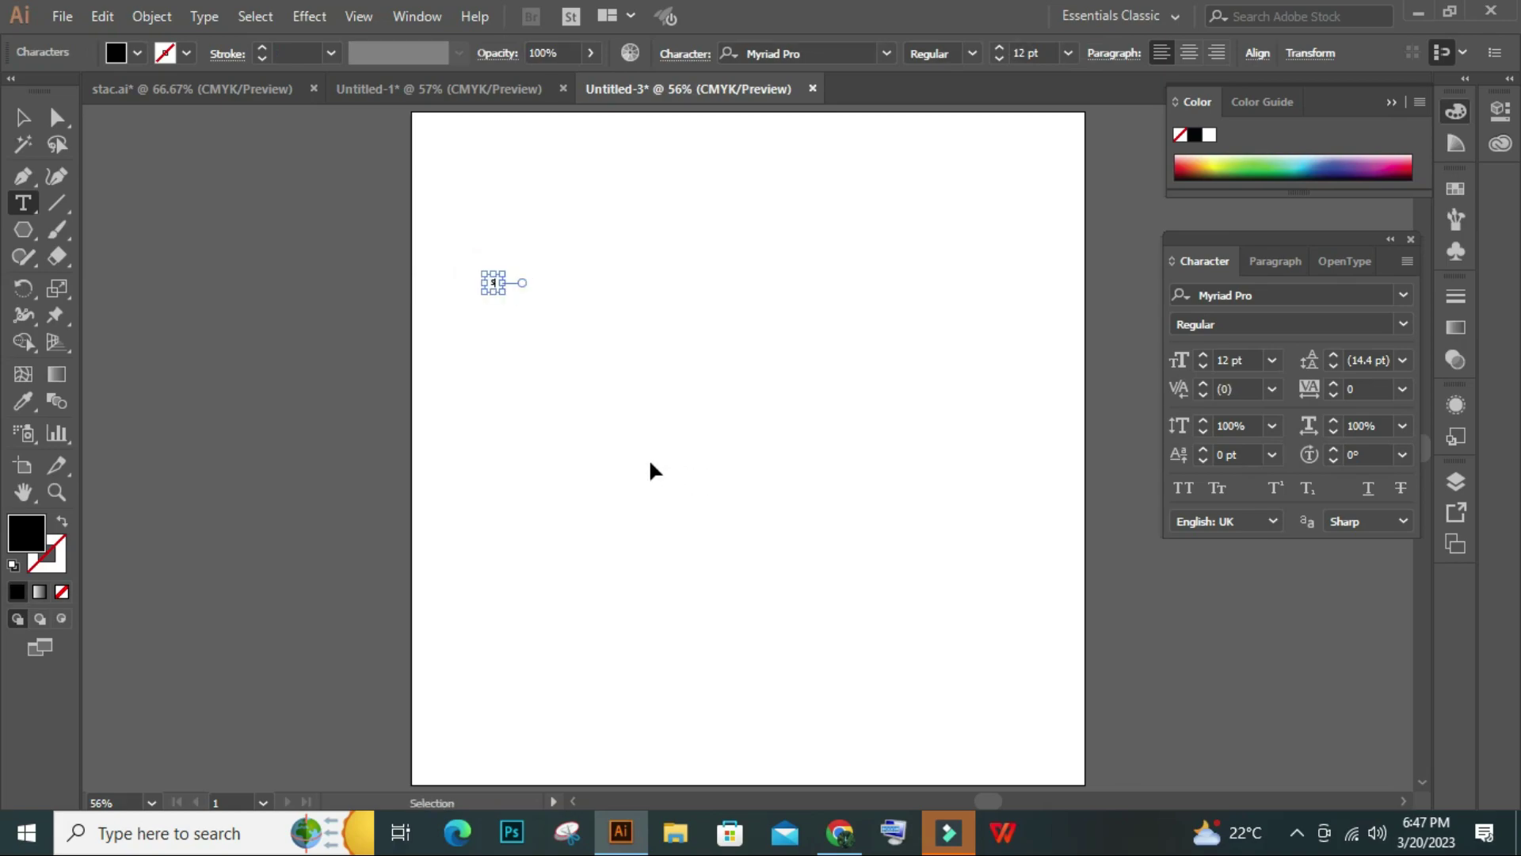
key("ctrl+z")
key("ctrl+shift+z")
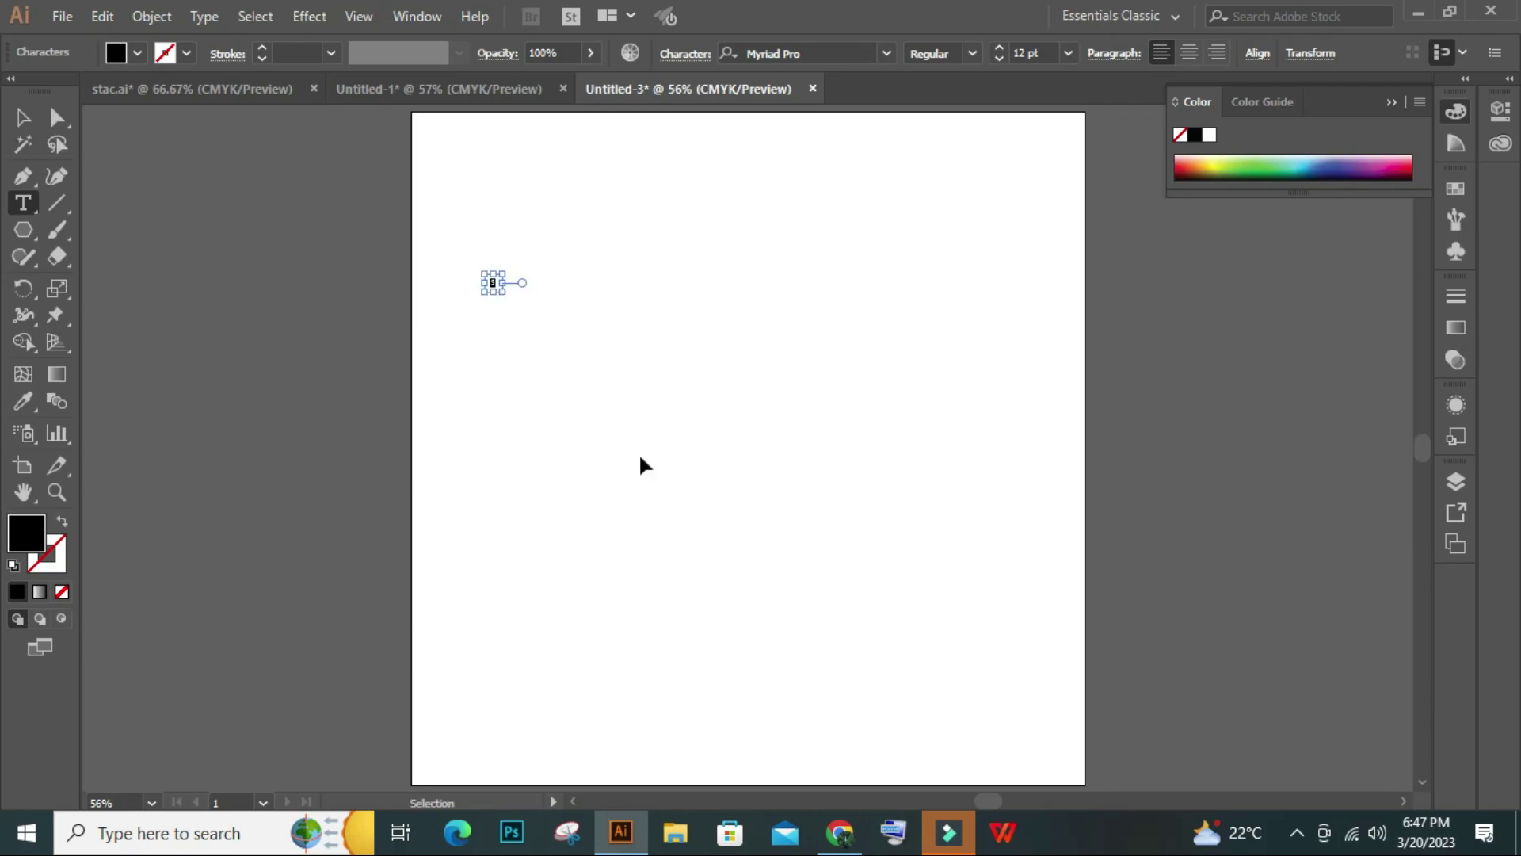
Set the letter's font to Aspire SC at 200 pt
left_click(1258, 295)
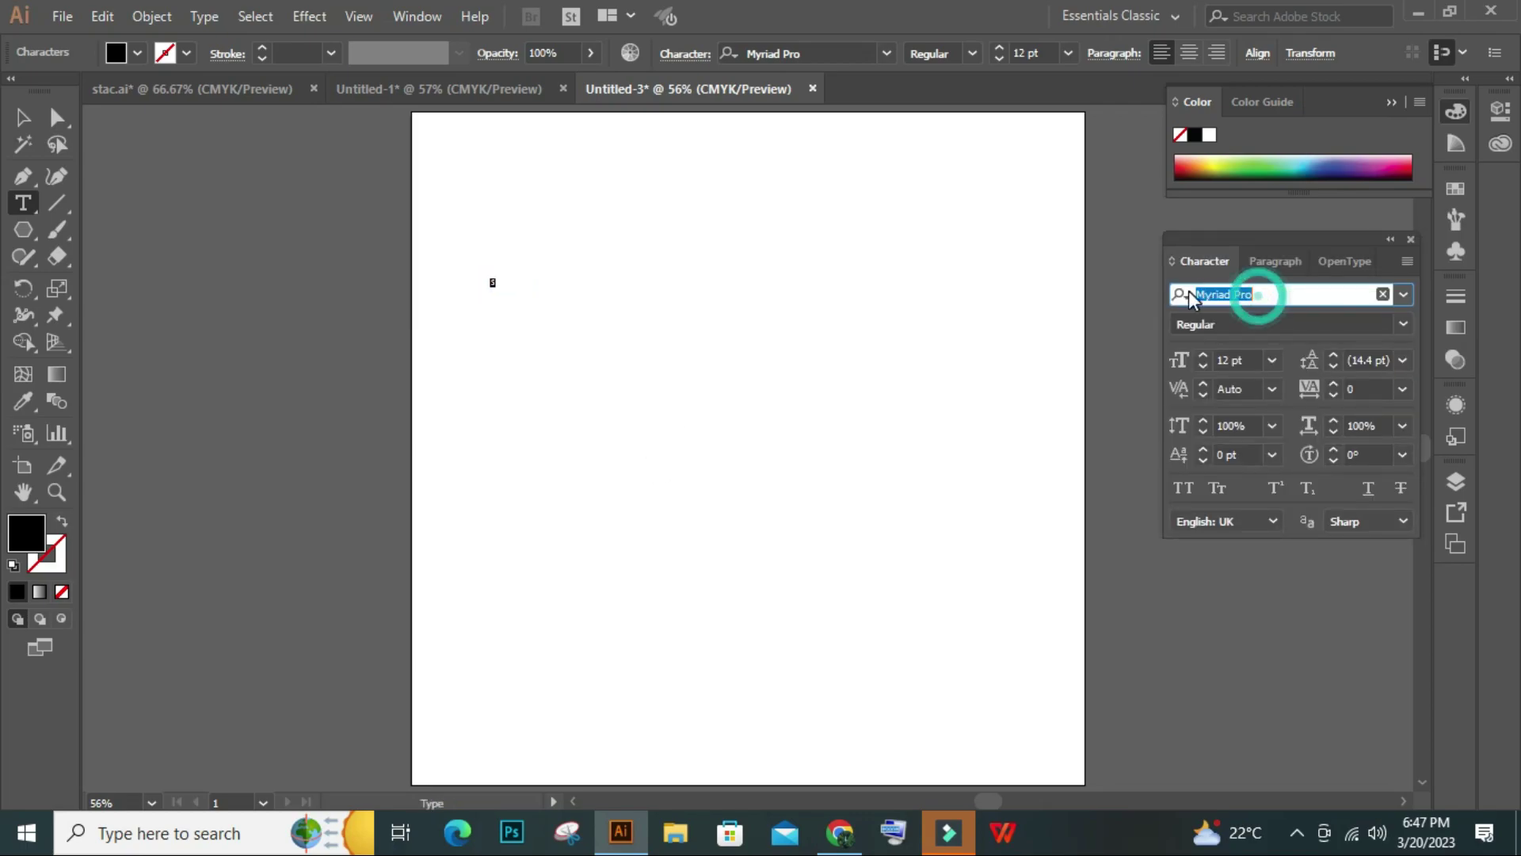
type("AS")
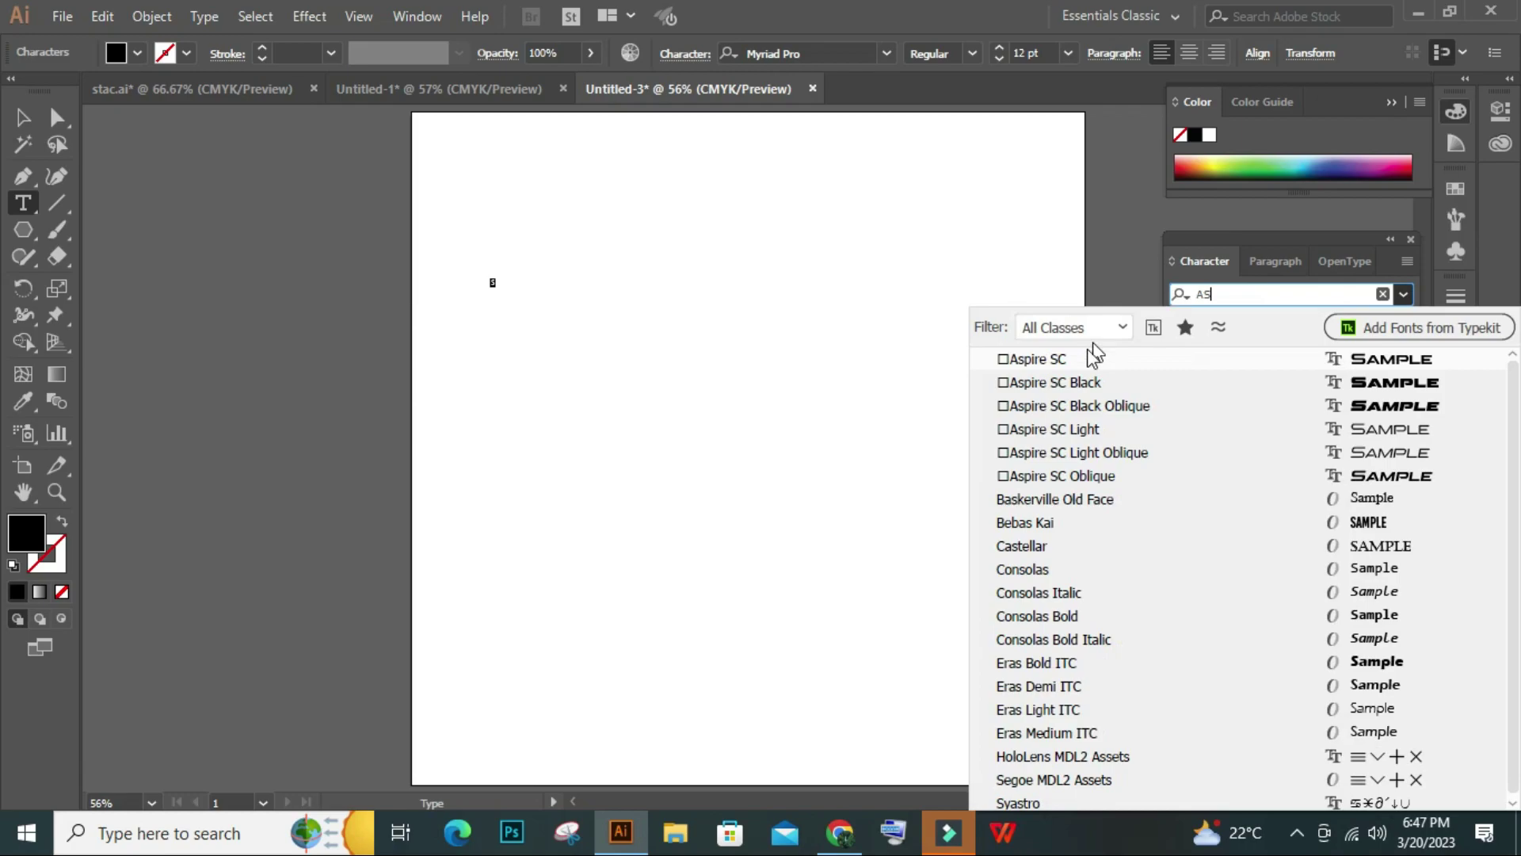
left_click(1085, 361)
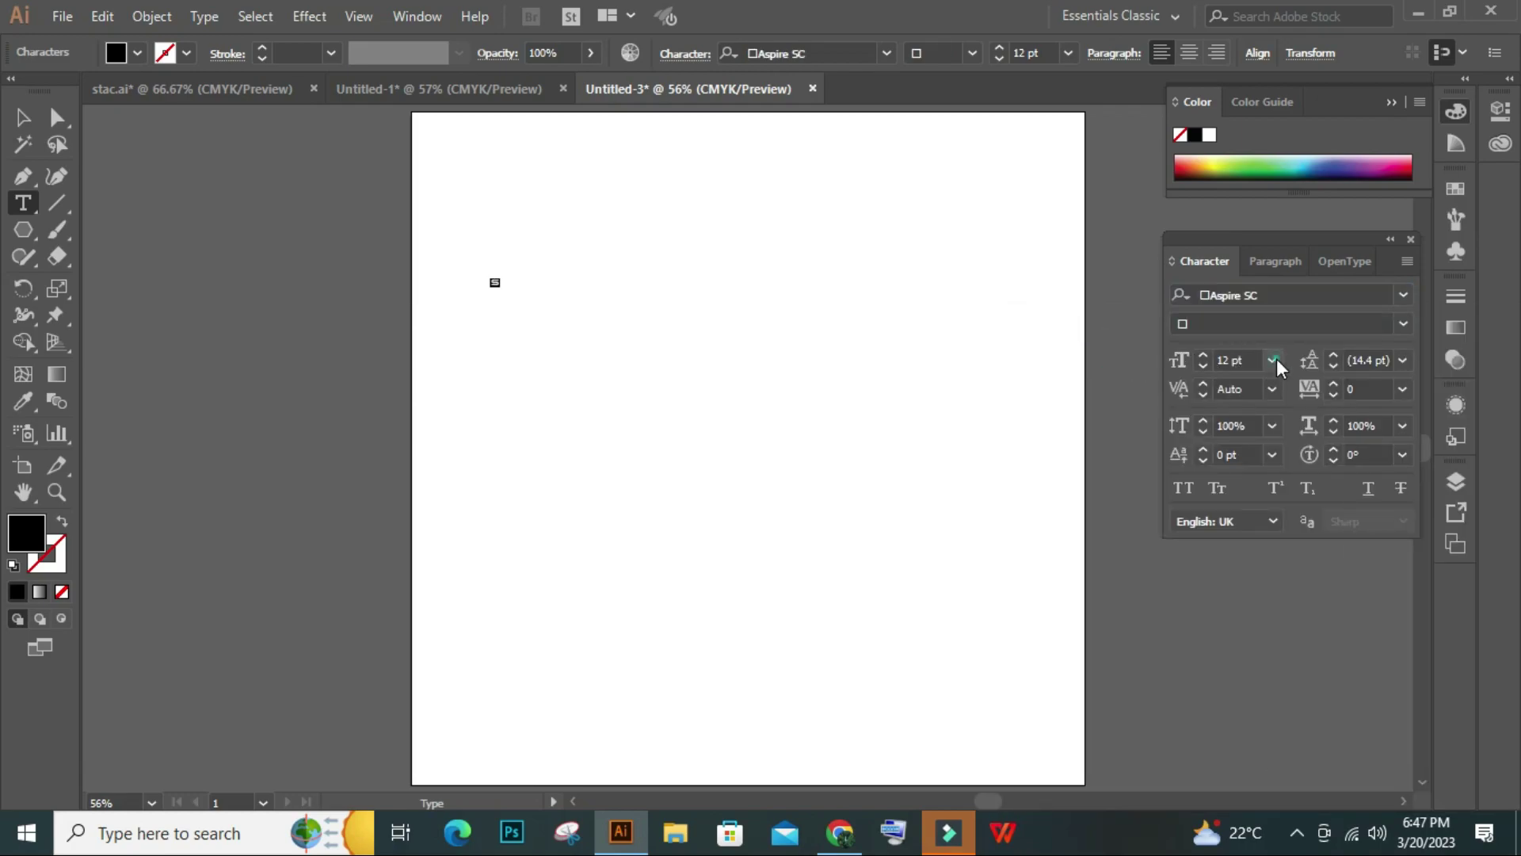
left_click(1273, 361)
left_click(1224, 361)
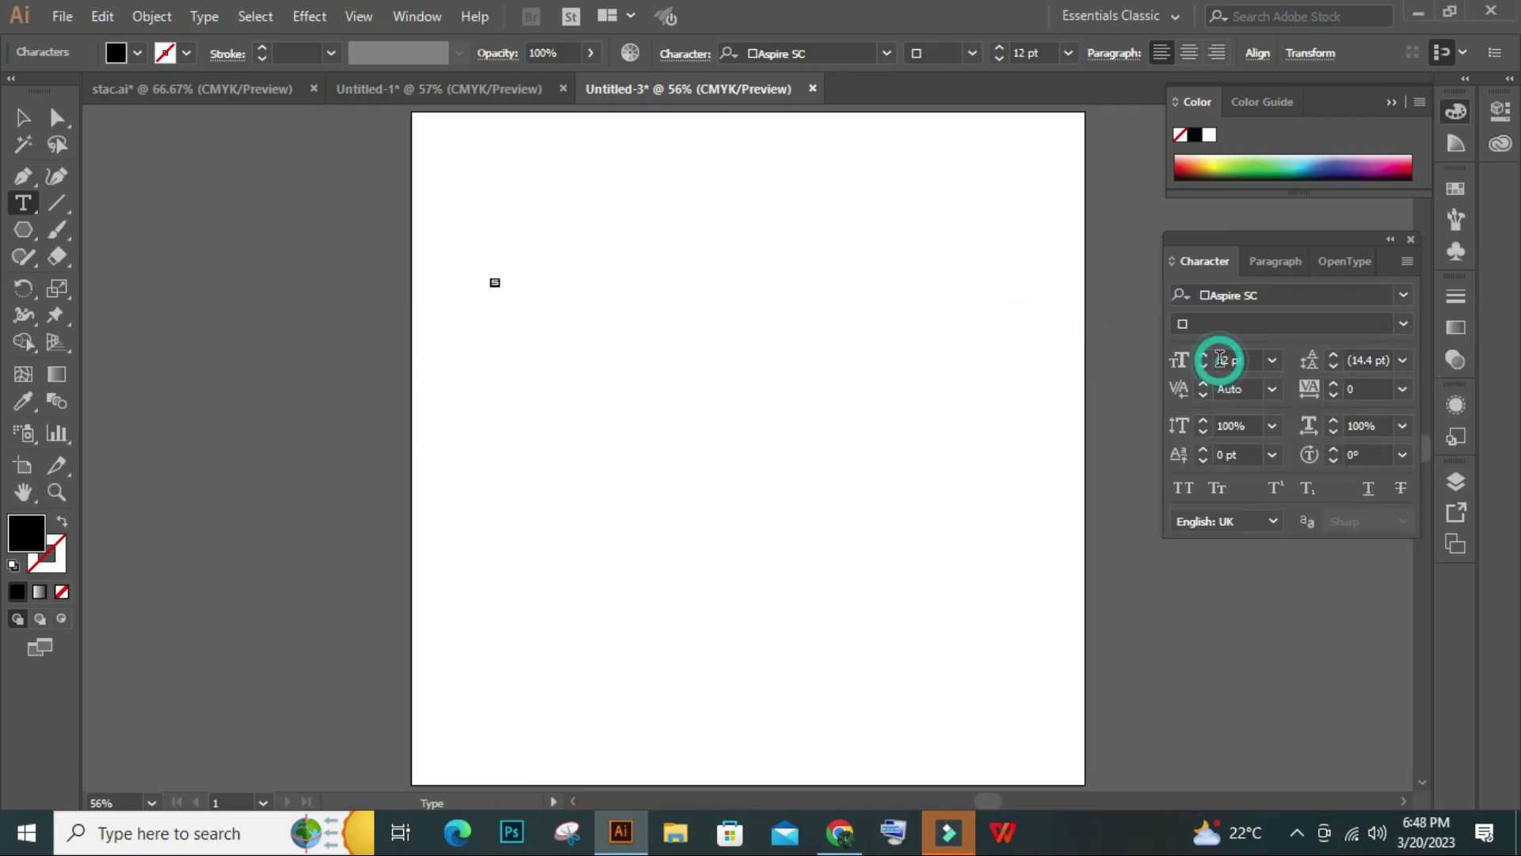
double_click(1224, 360)
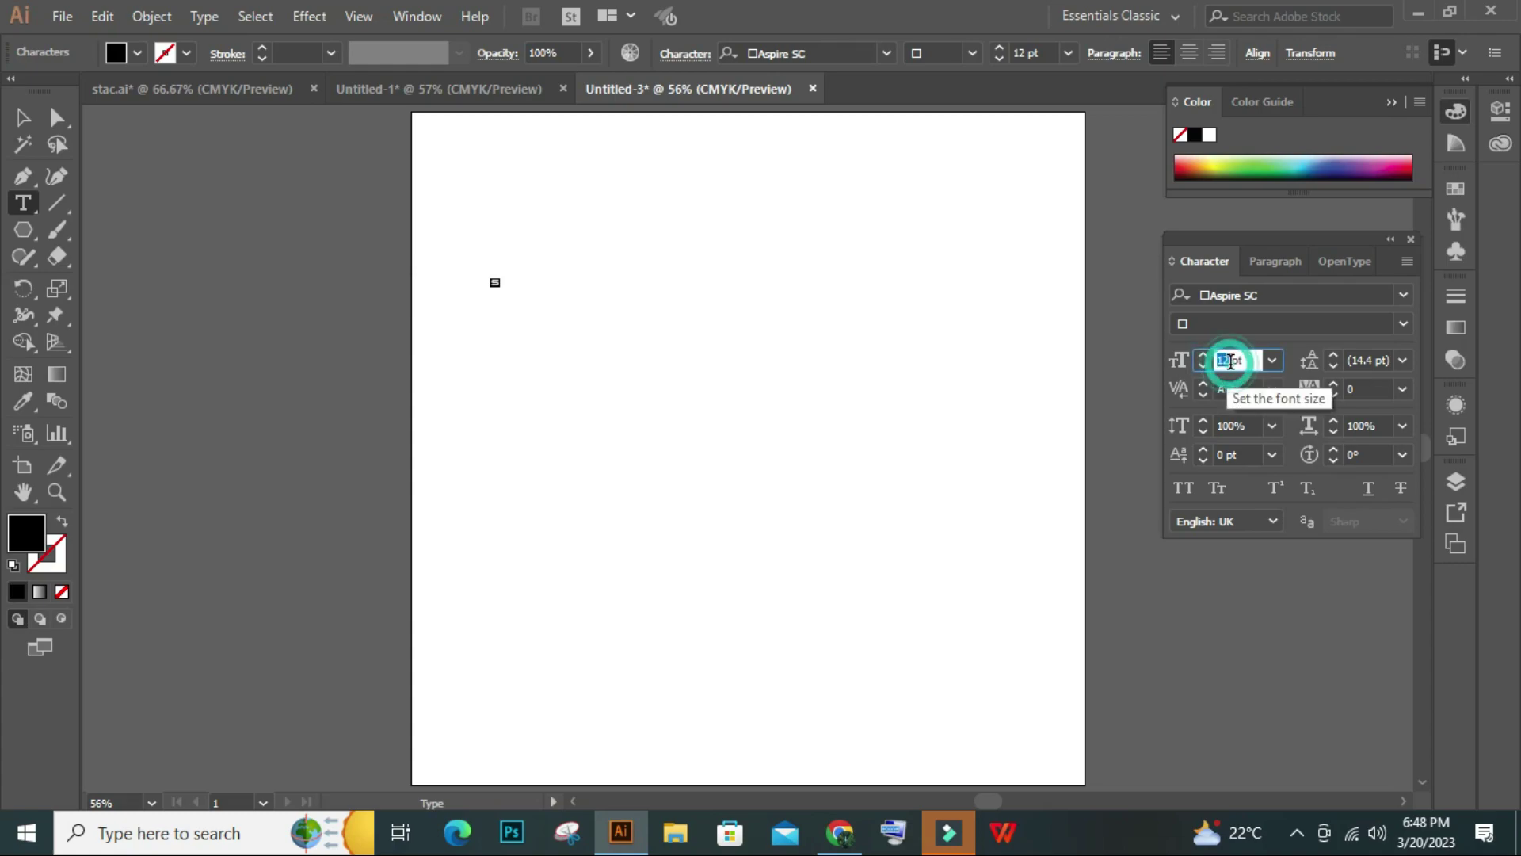
type("200")
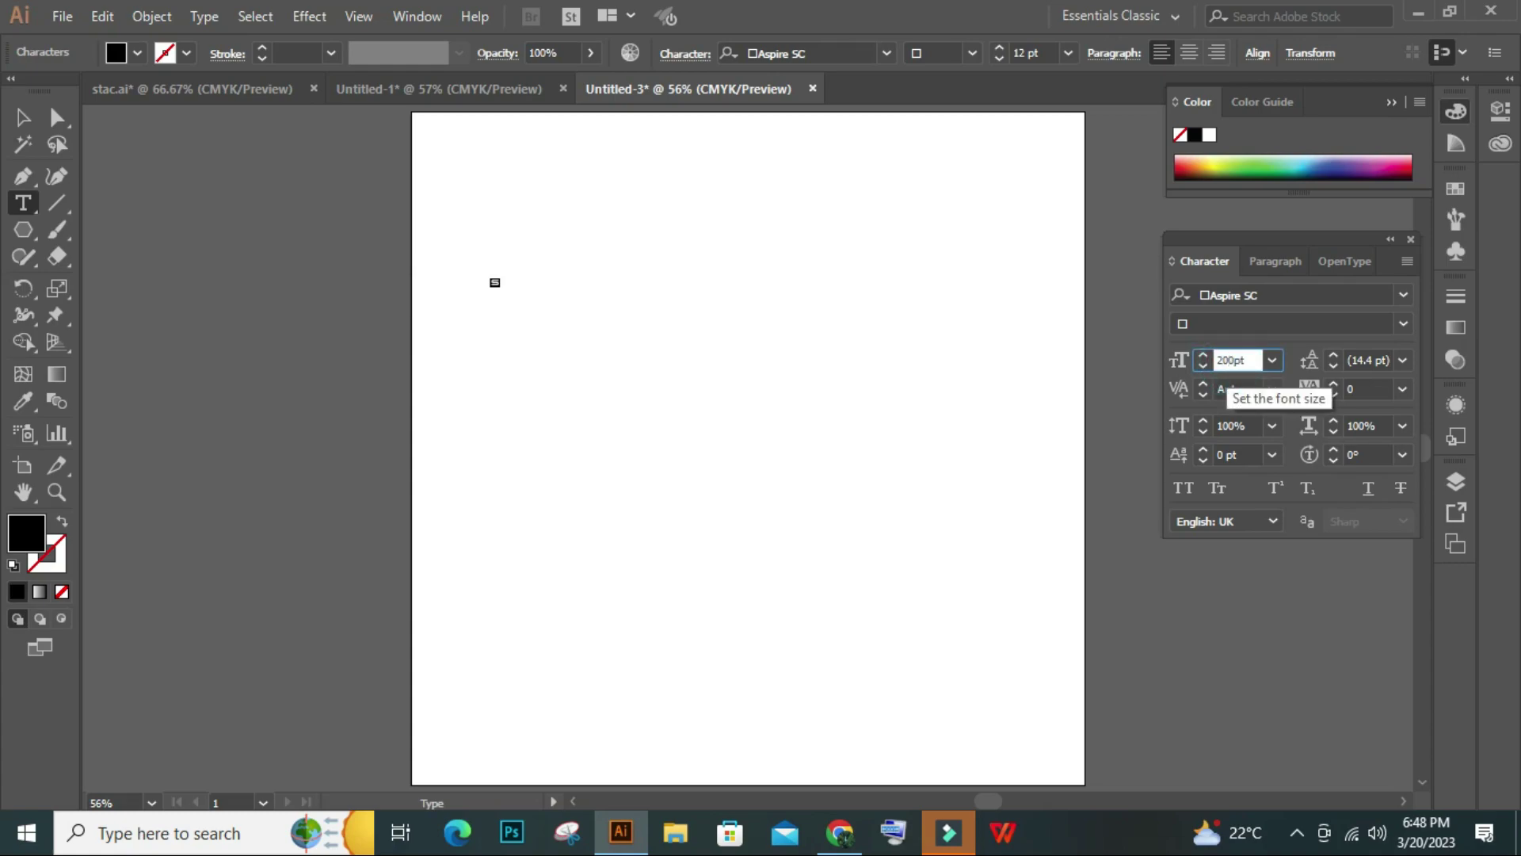
key("Return")
Duplicate the S to its right and retype the copy as A
left_click(22, 117)
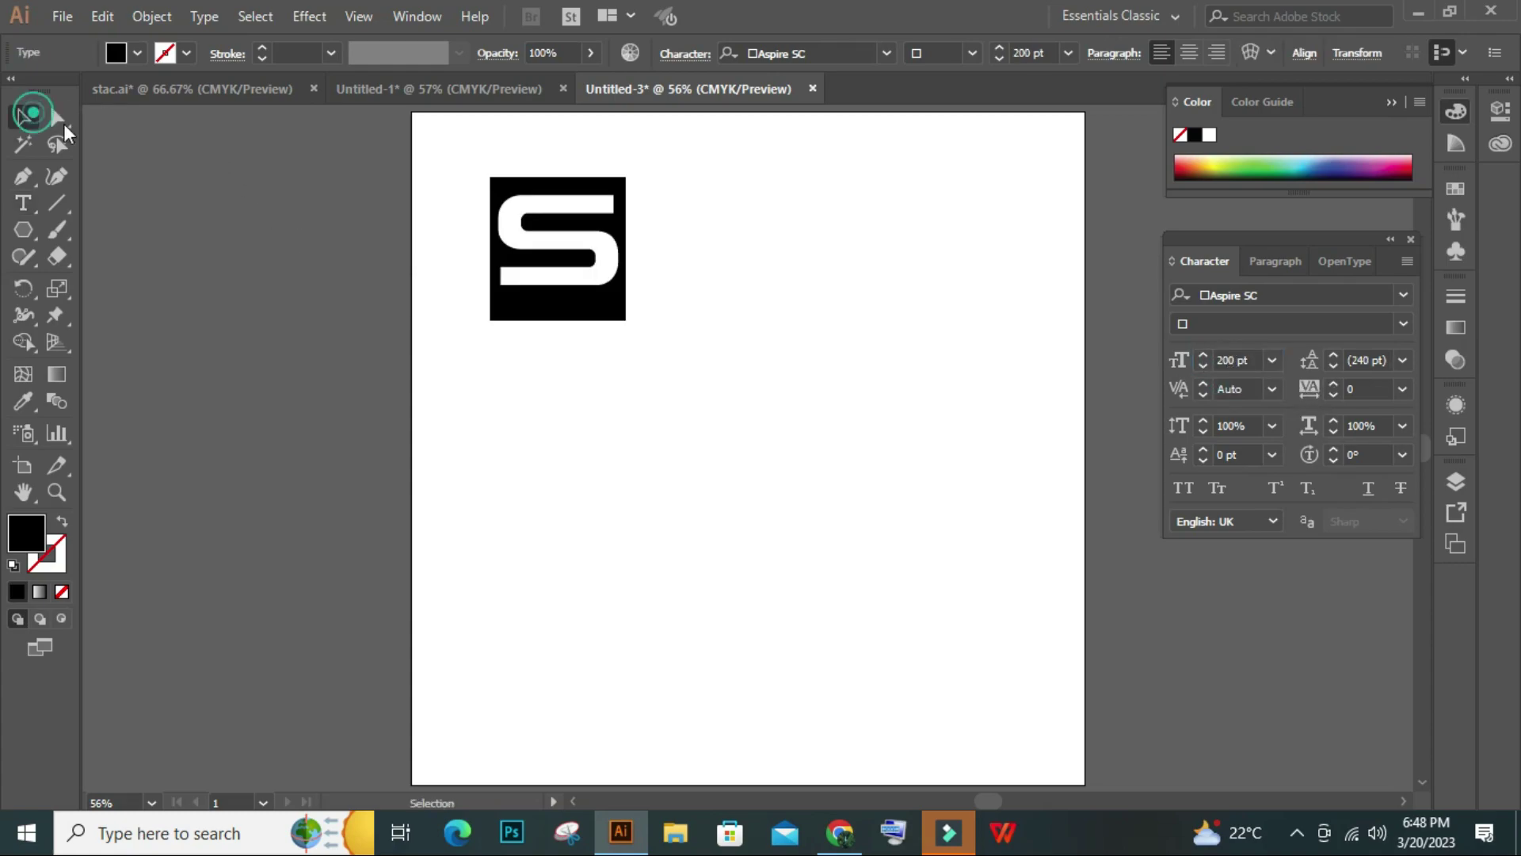
mouse_move(538, 244)
left_mouse_down()
mouse_move(545, 298)
mouse_move(708, 297)
left_mouse_up()
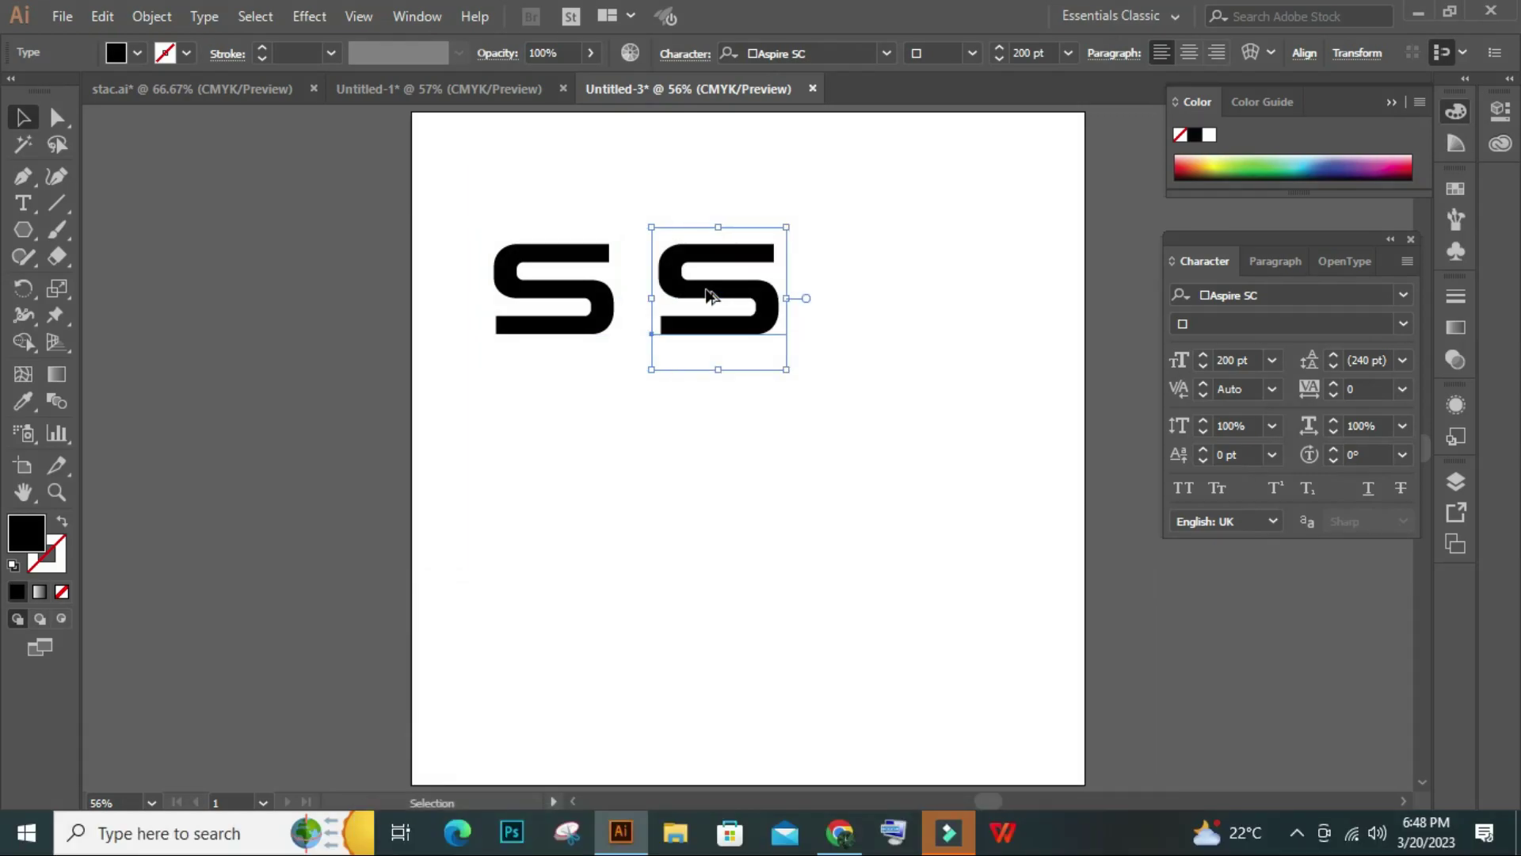
left_click(849, 260)
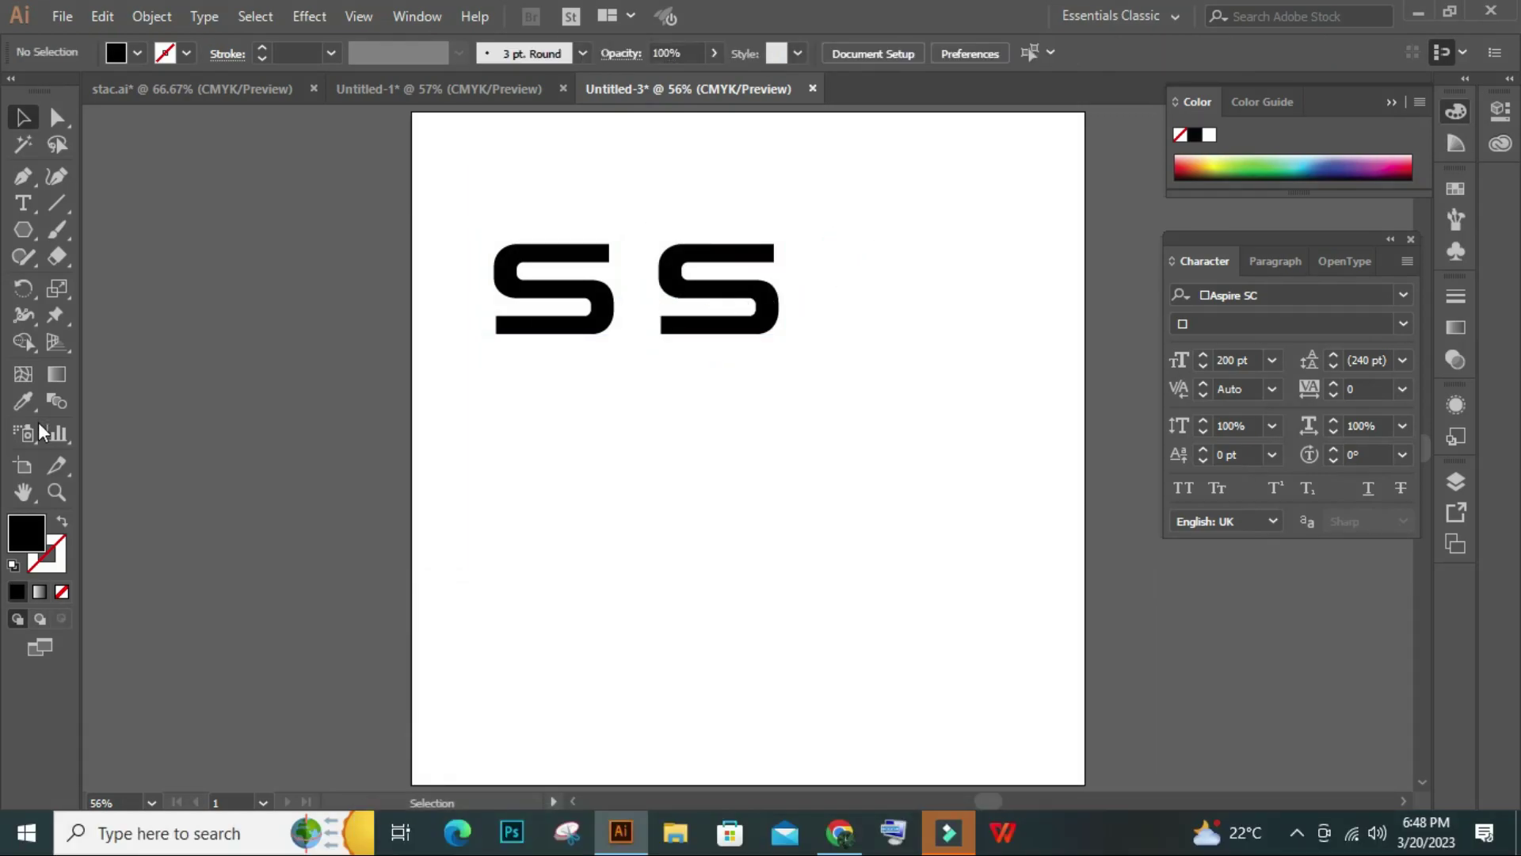
left_click(23, 203)
left_click(718, 291)
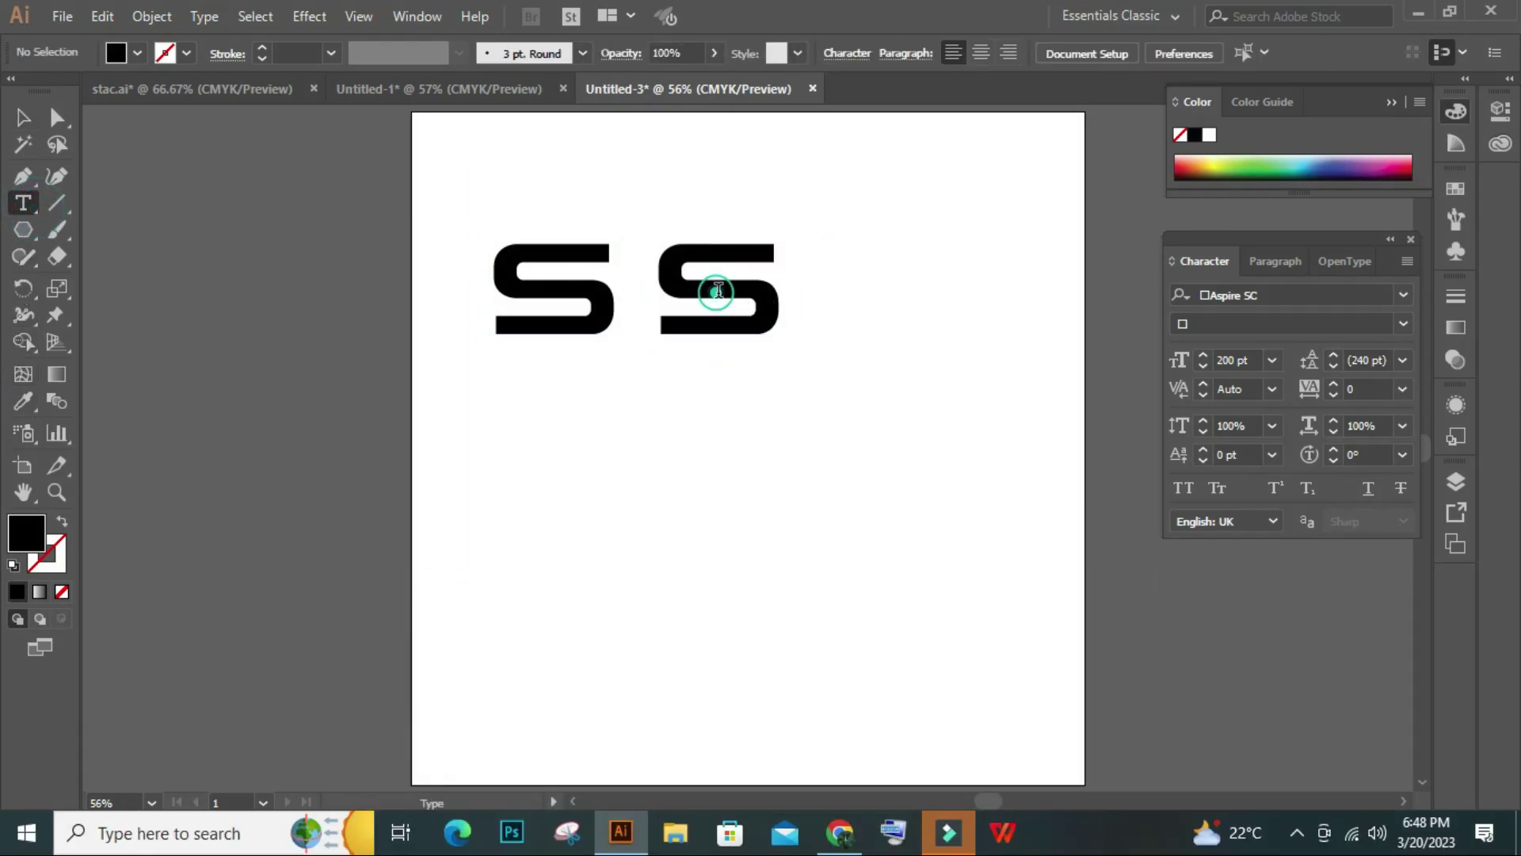
key("Right")
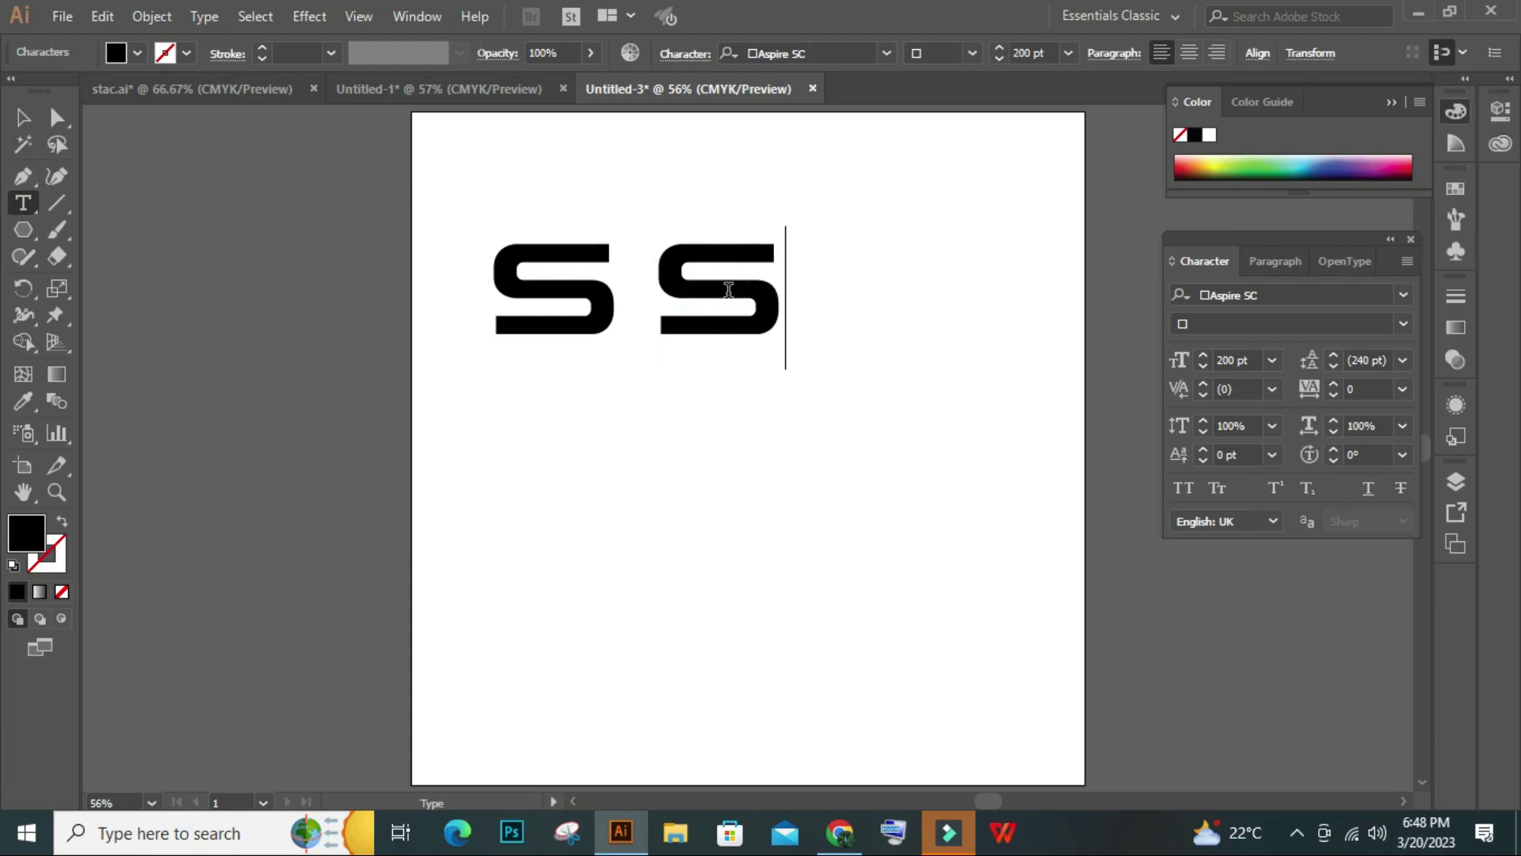
key("BackSpace")
type("A")
left_click(23, 117)
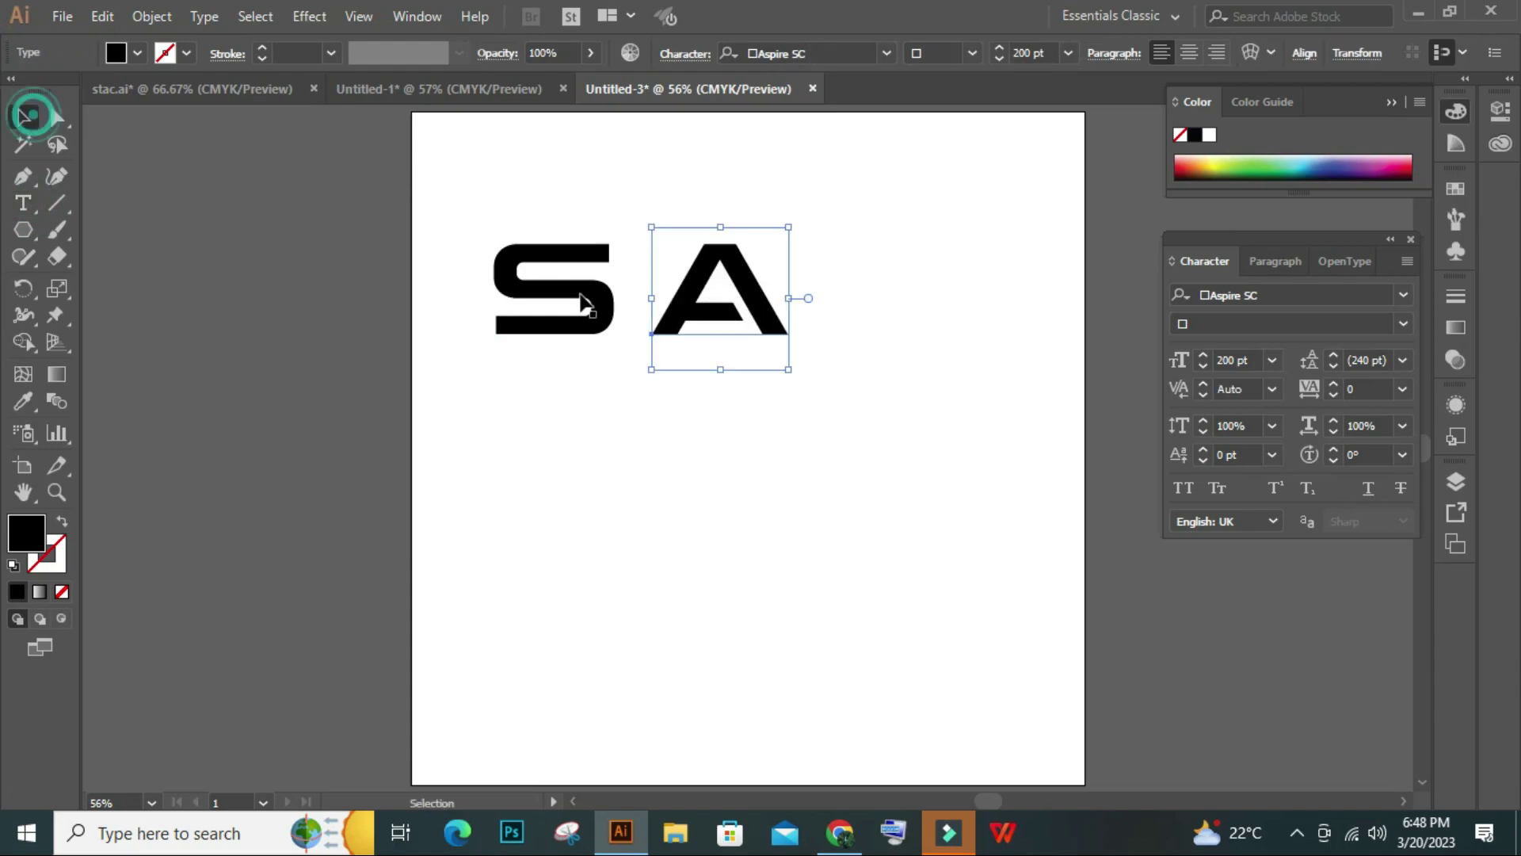
Duplicate the A to its right and retype the copy as C
left_click_drag(765, 307, 941, 307)
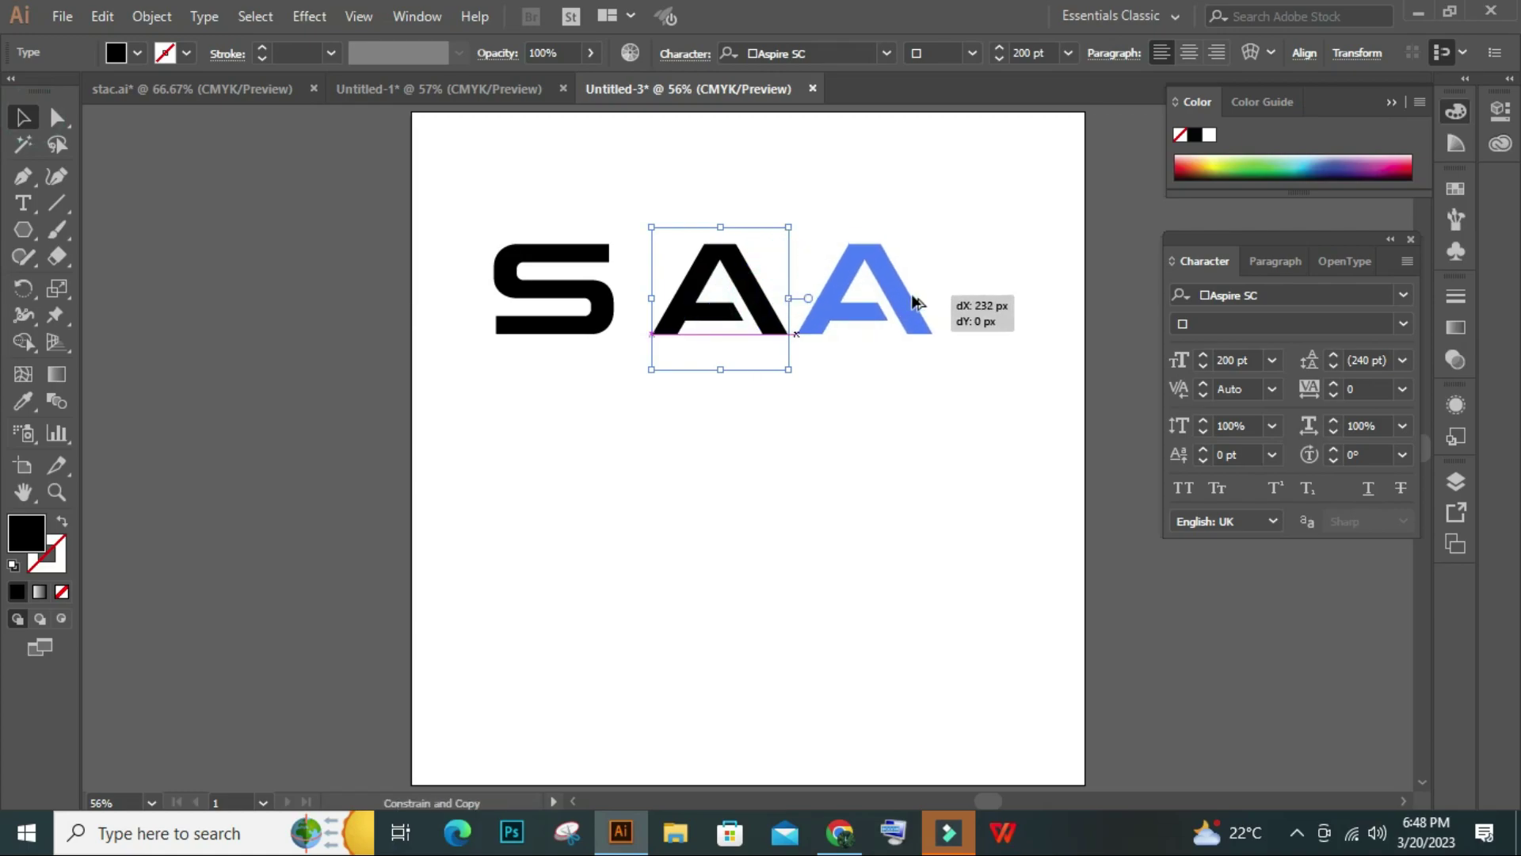
left_click(23, 203)
left_click(869, 254)
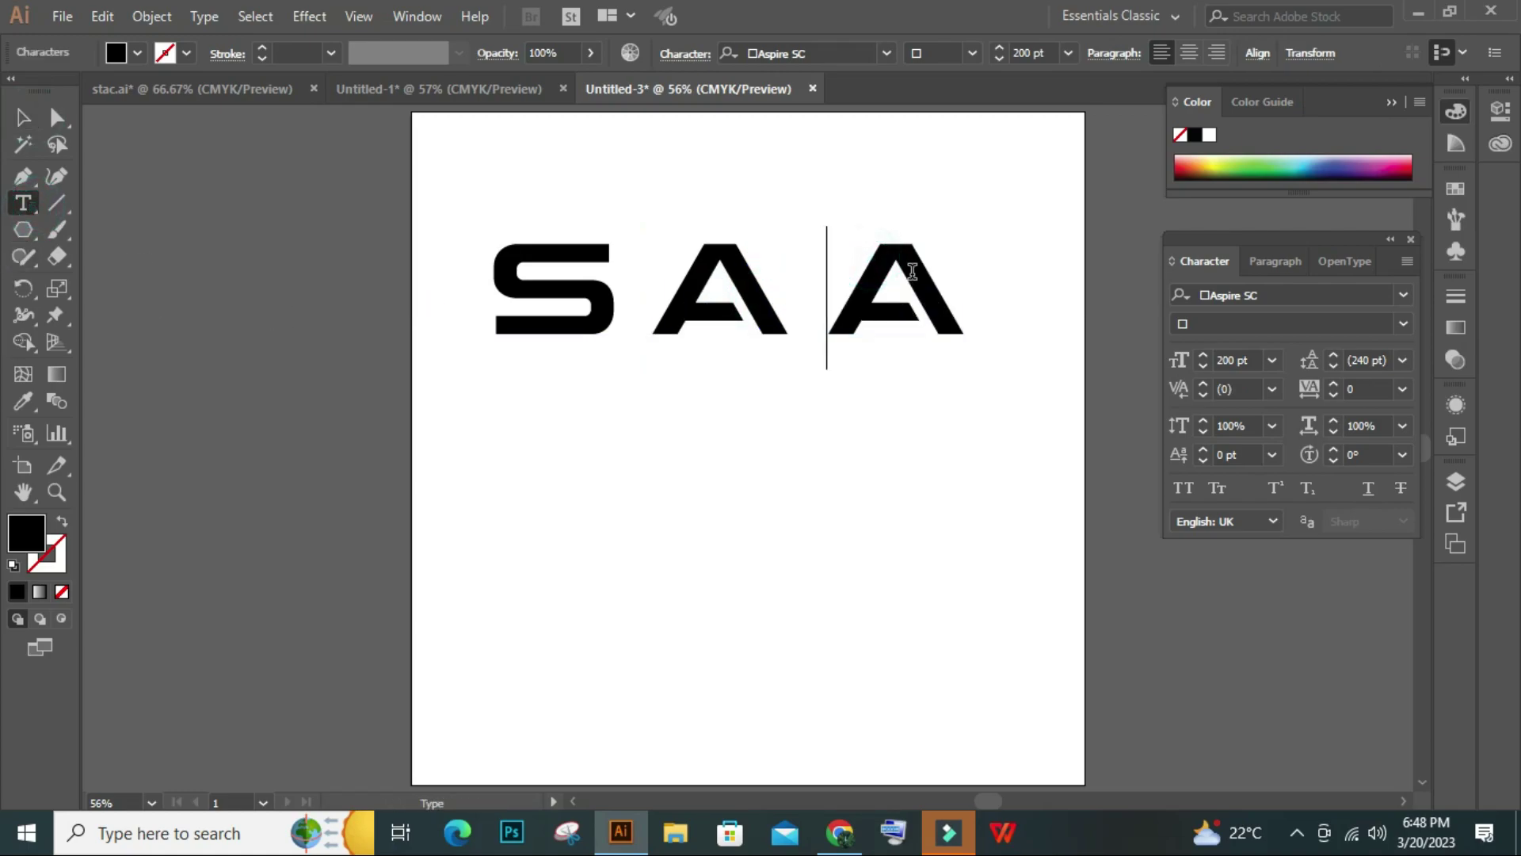
key("ctrl+a")
type("C")
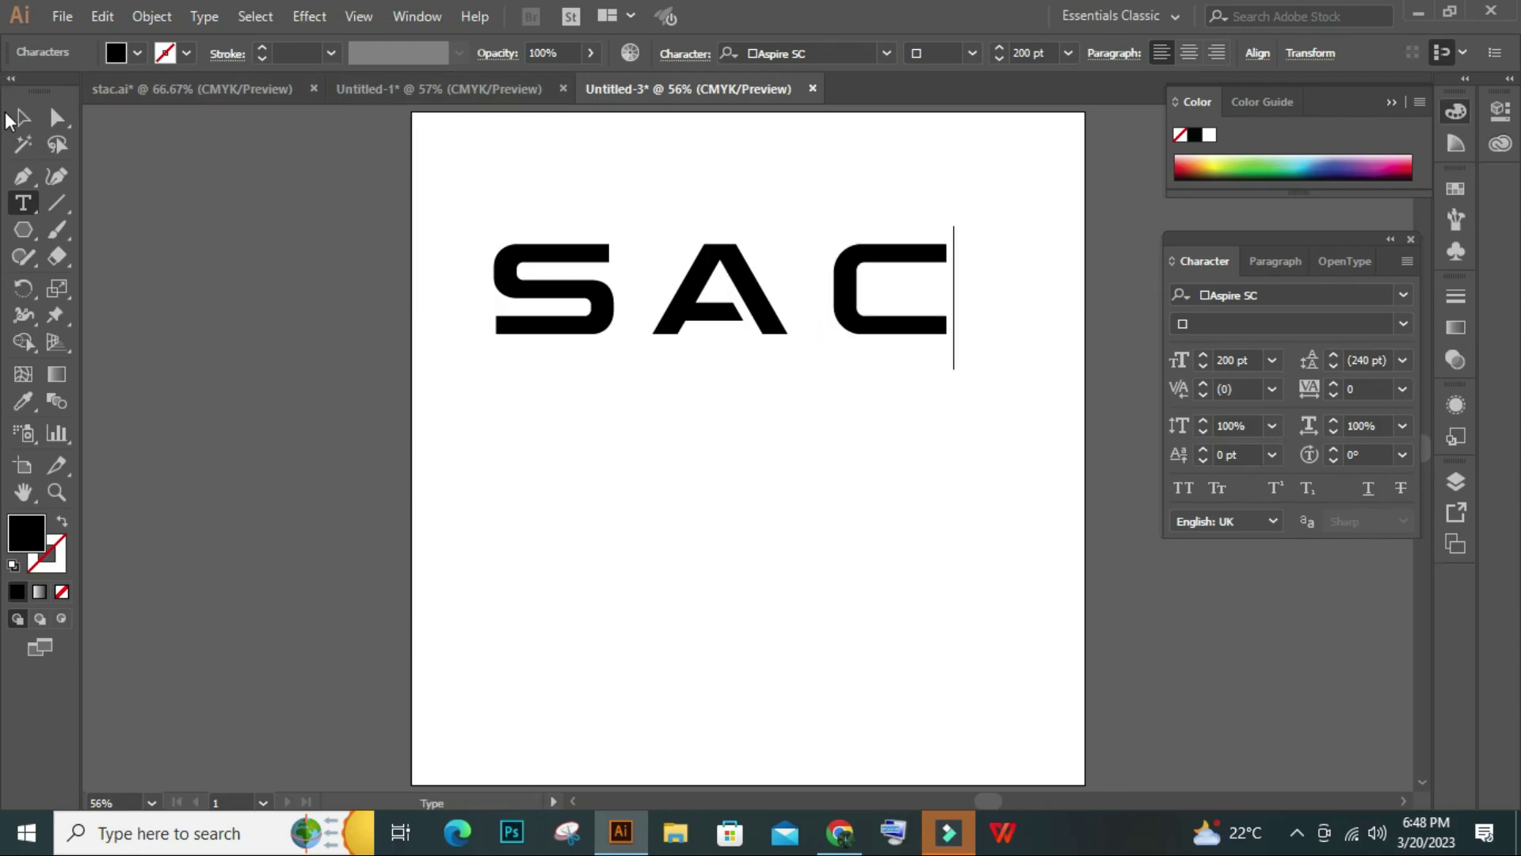
left_click(12, 119)
Move the A right and the C left so they sit close together
left_click(475, 302)
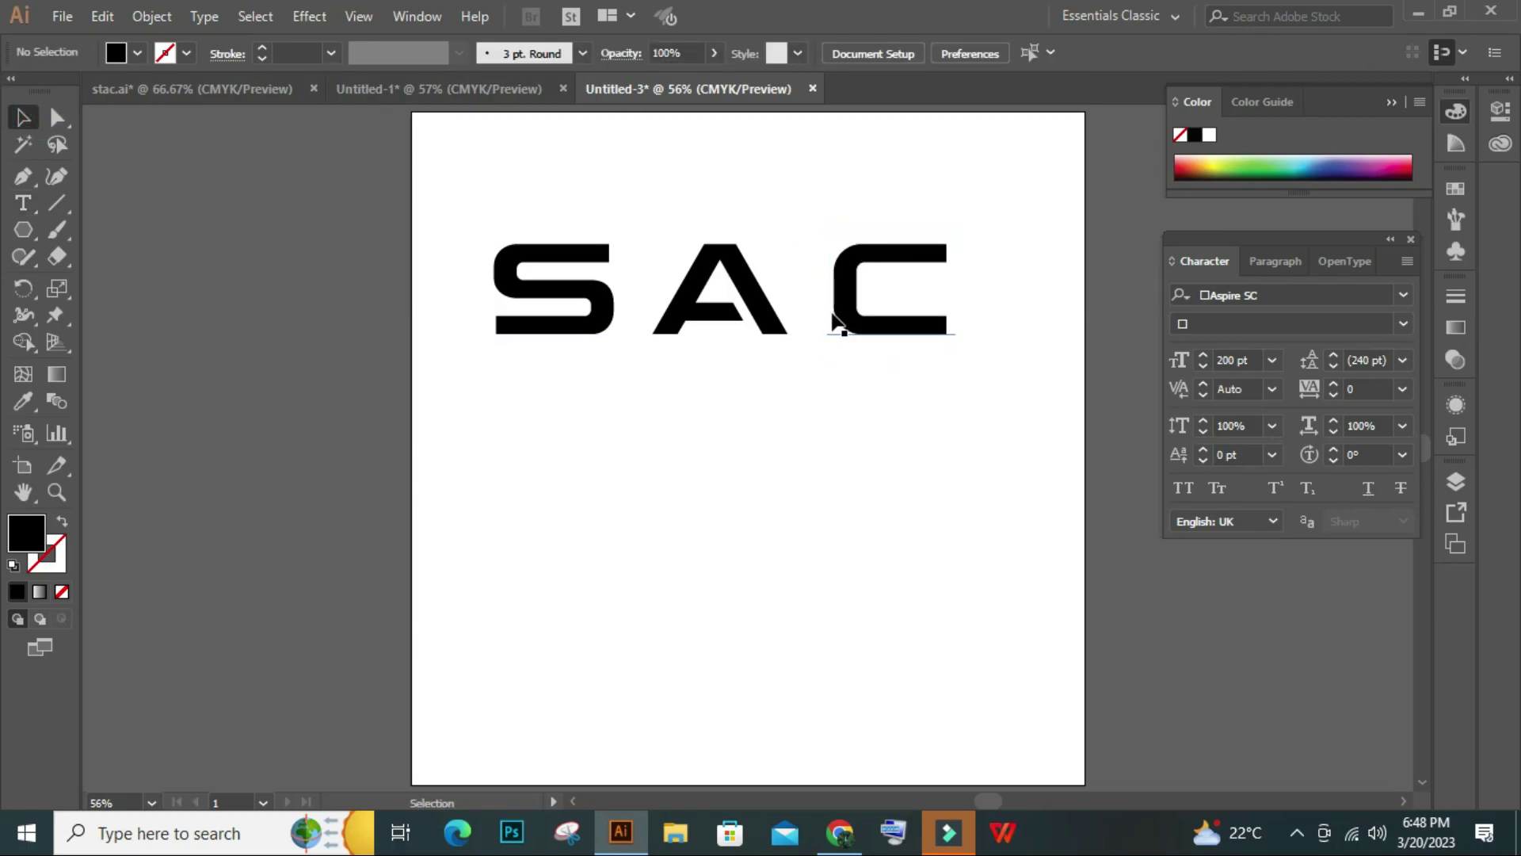
left_click(696, 292)
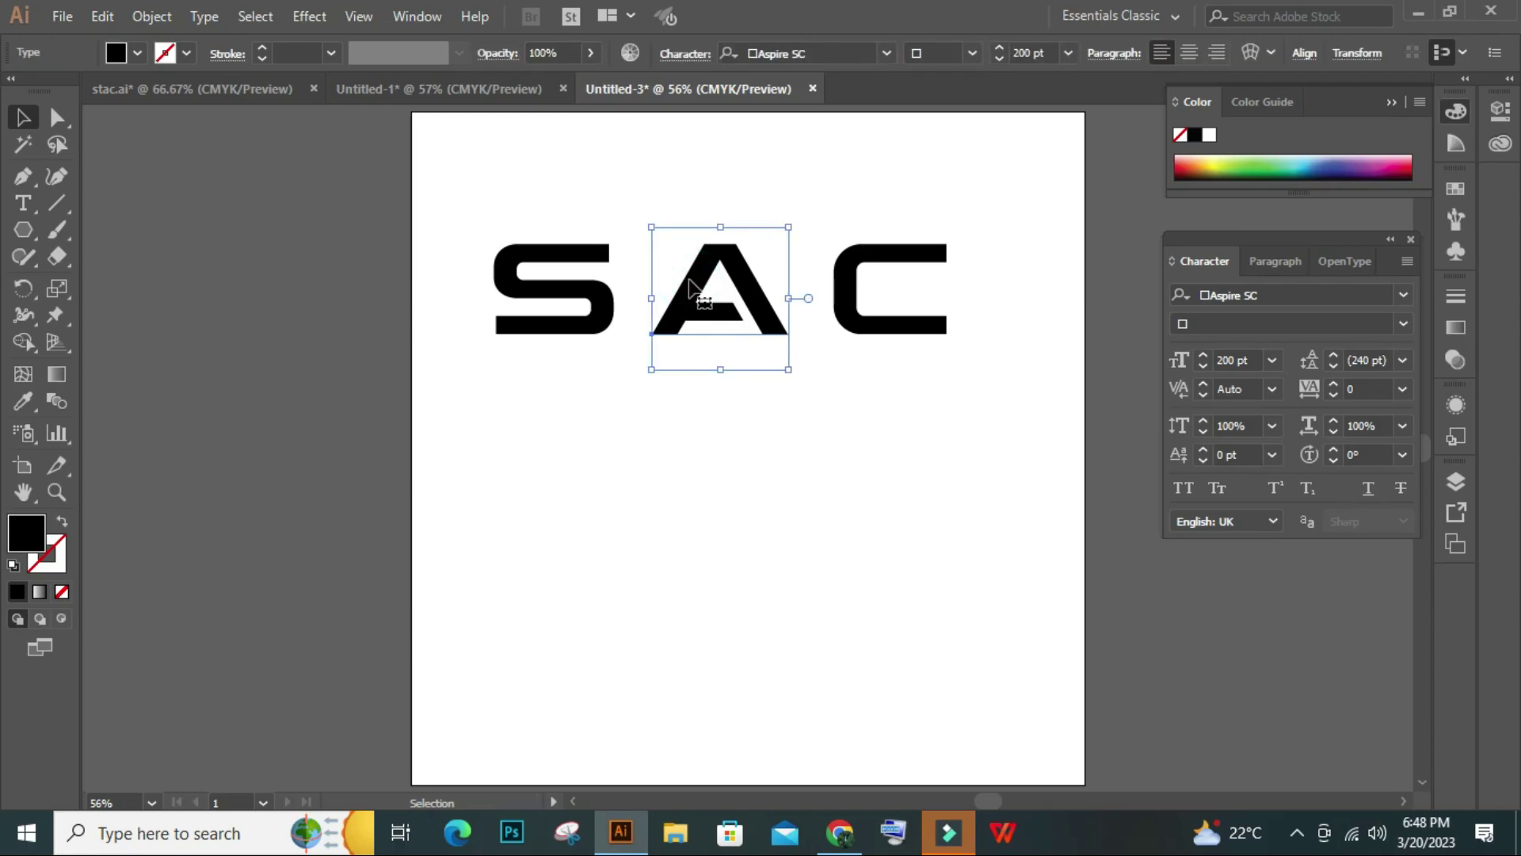
left_click_drag(711, 284, 745, 286)
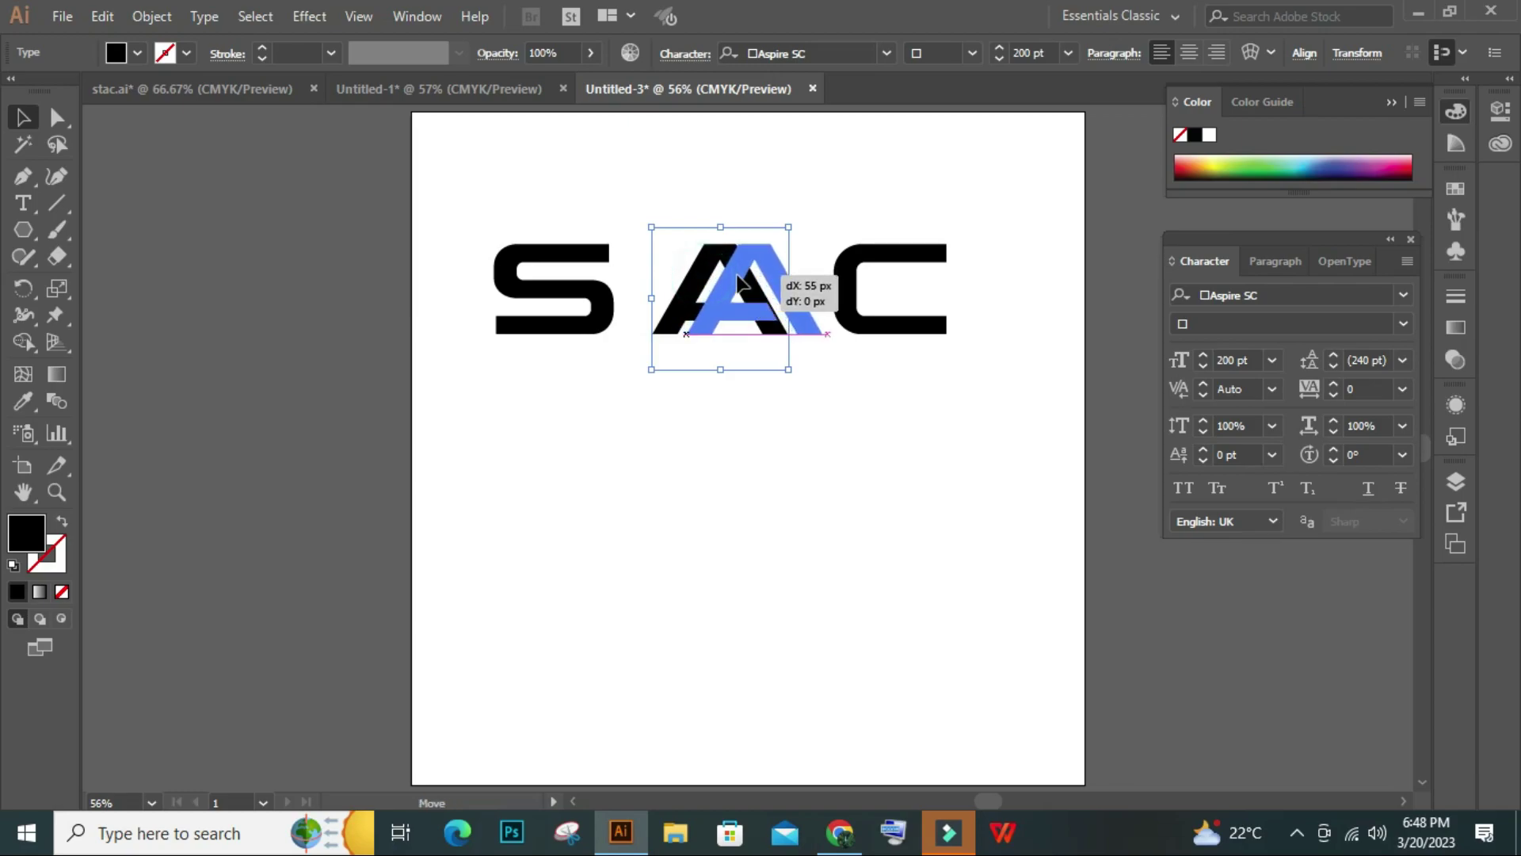
left_click_drag(849, 292, 837, 287)
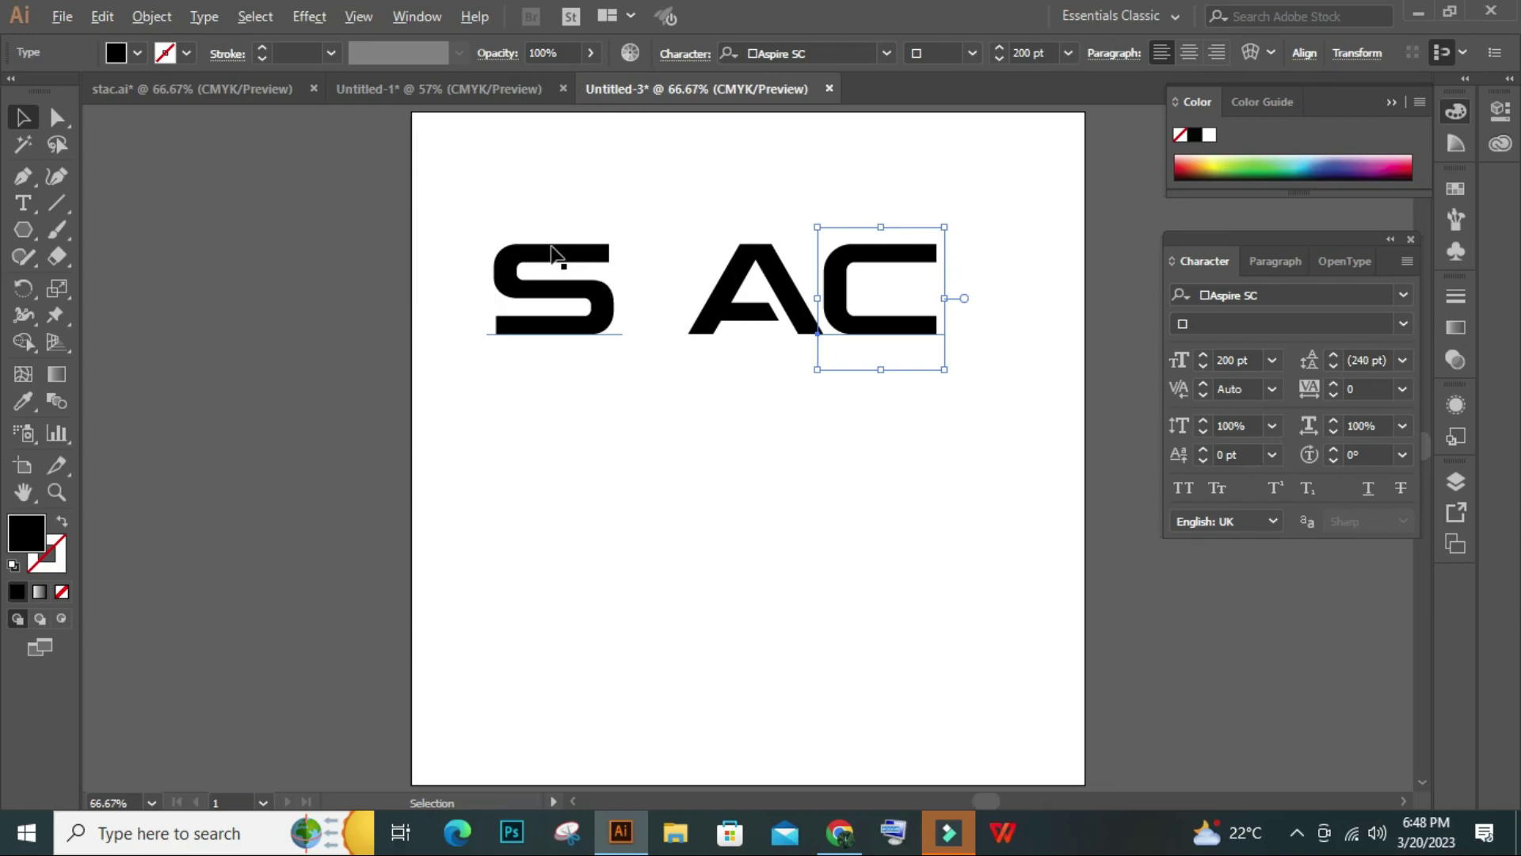
scroll(554, 244, "up", 3)
scroll(570, 286, "down", 2)
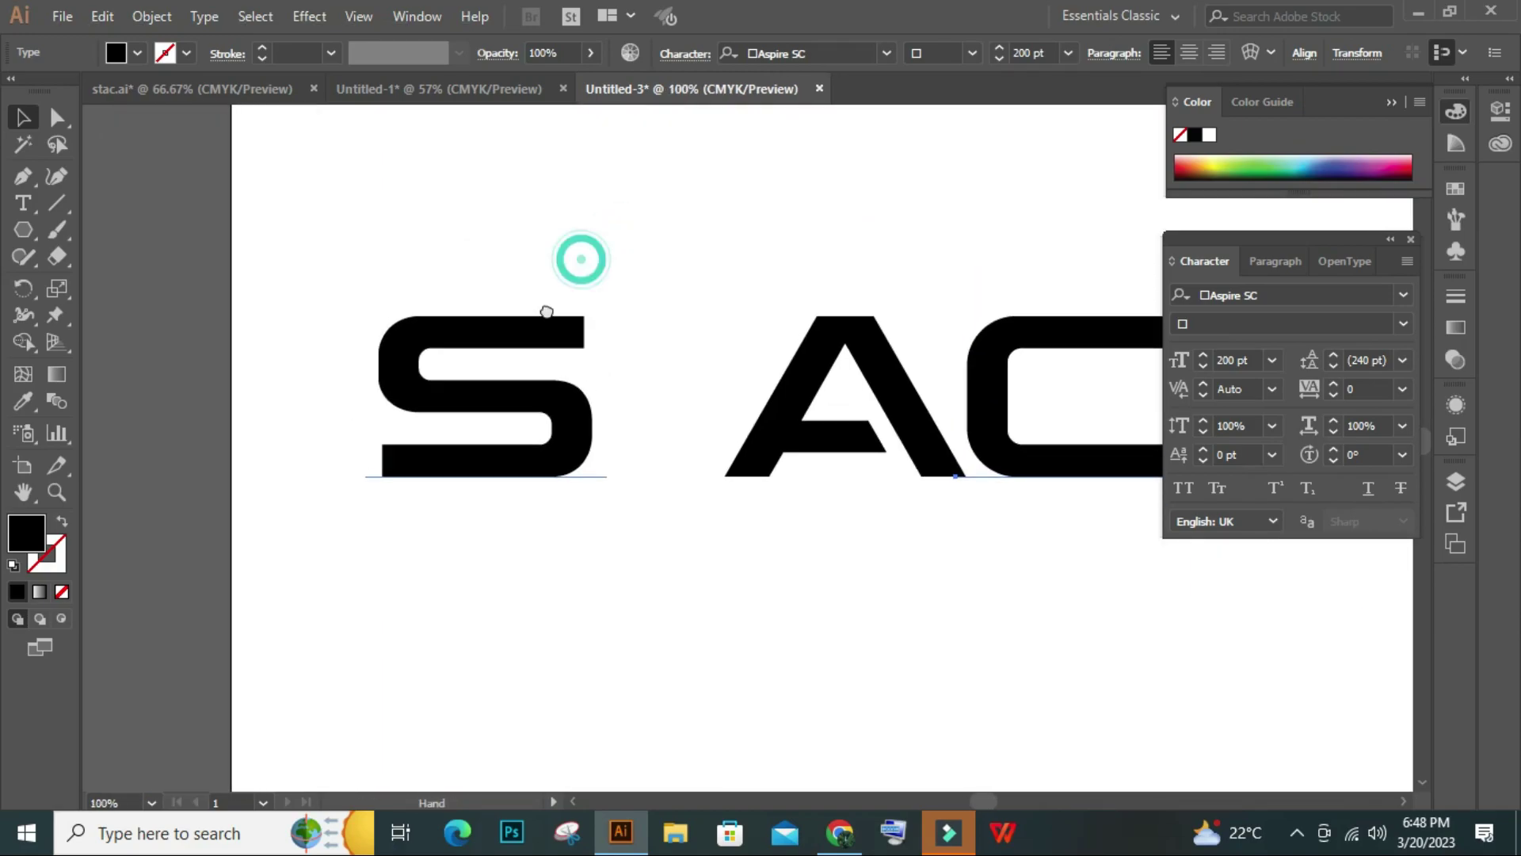
Draw a tall black bar and lay a horizontal bar across its top to form a T
left_click(23, 230)
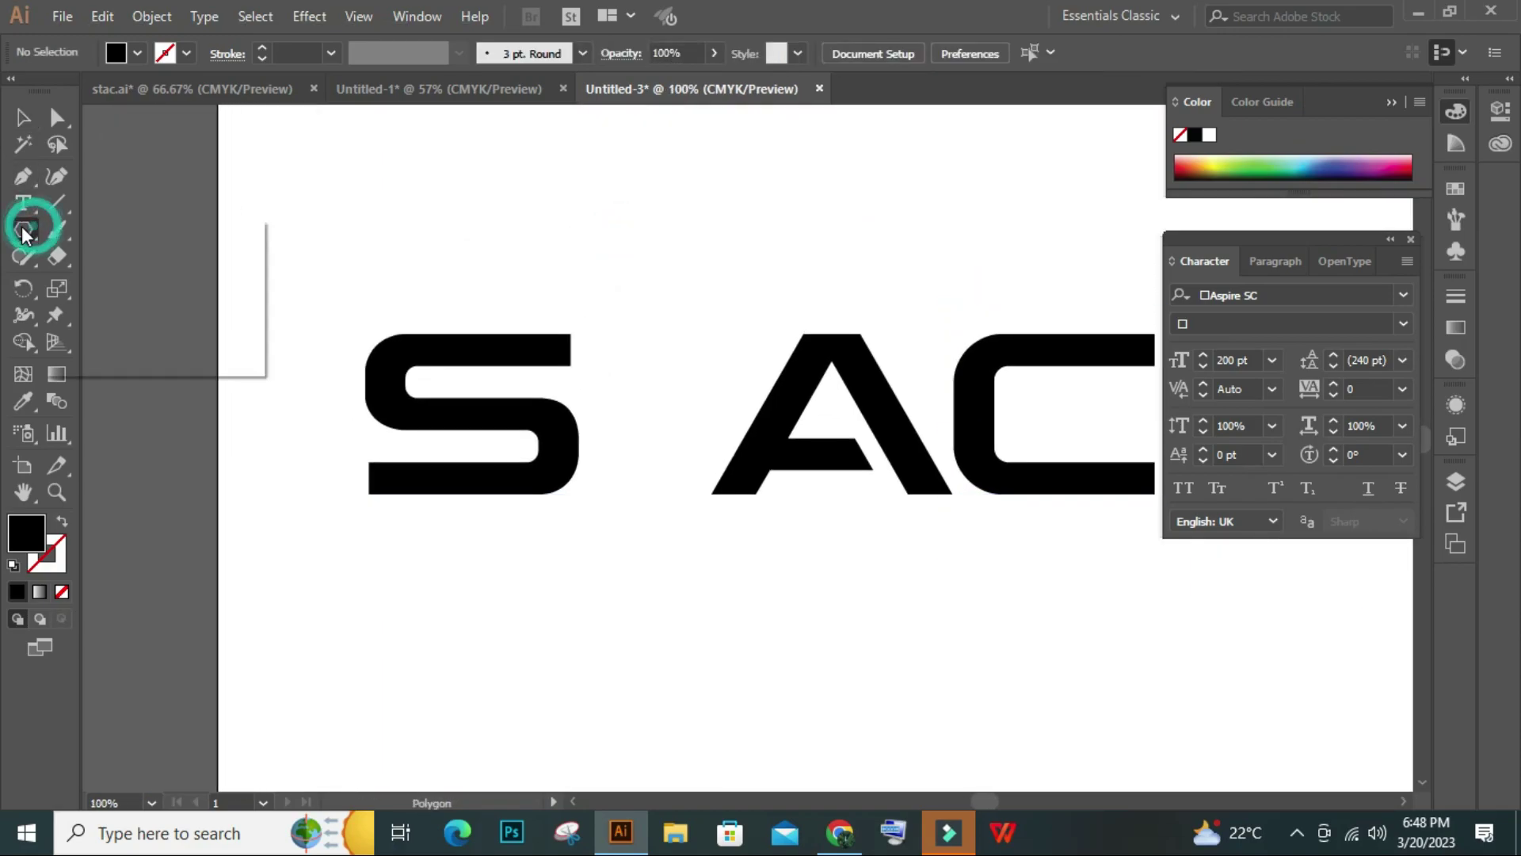
left_click(132, 230)
mouse_move(583, 155)
left_mouse_down()
mouse_move(669, 324)
mouse_move(530, 372)
left_mouse_up()
scroll(697, 238, "up", 4)
key("v")
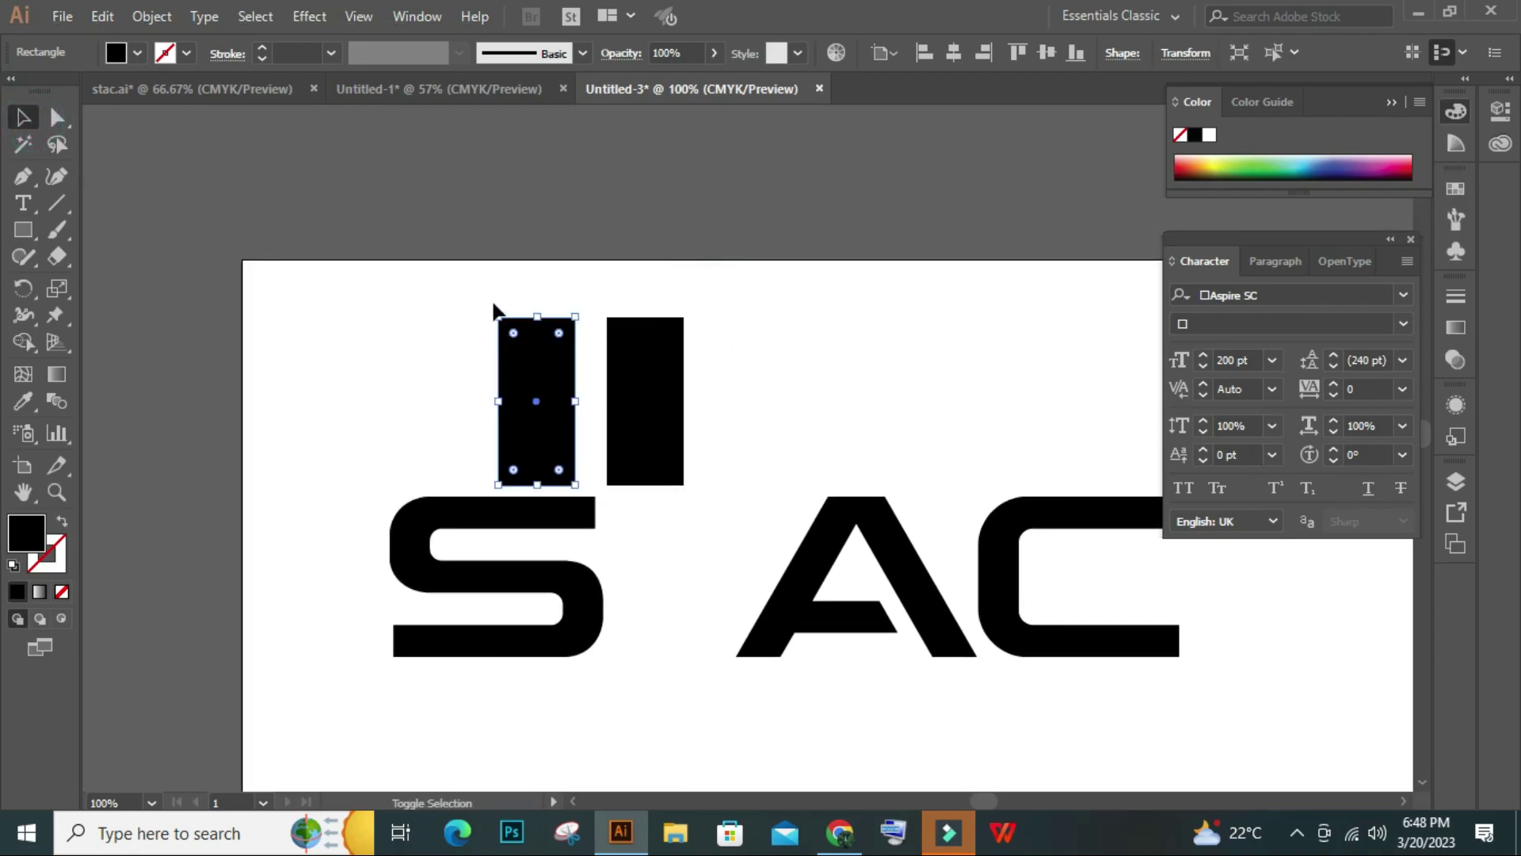
left_click_drag(483, 318, 432, 463)
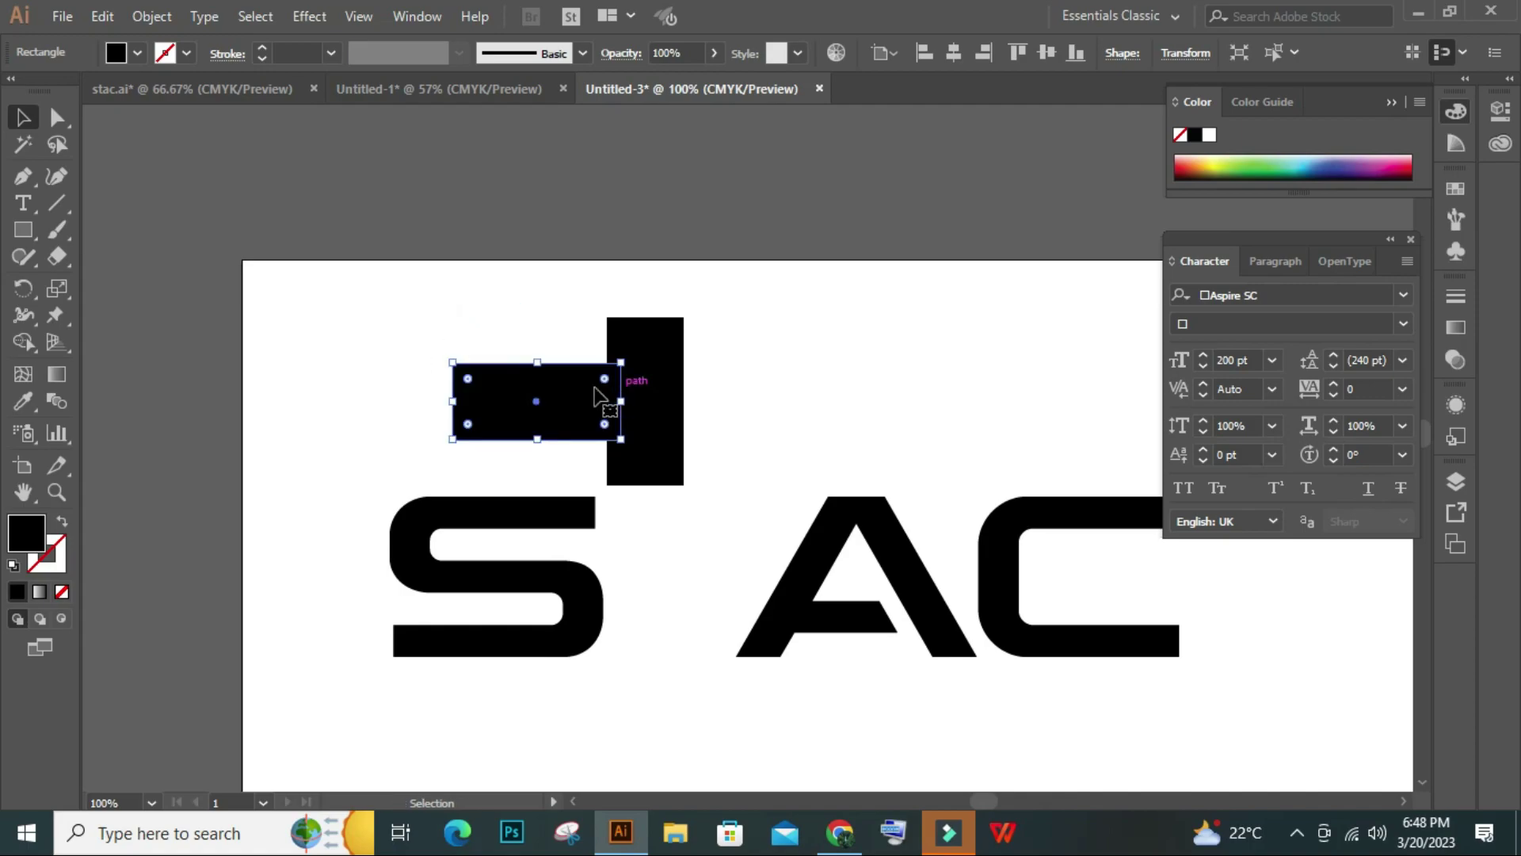
left_click_drag(595, 384, 656, 351)
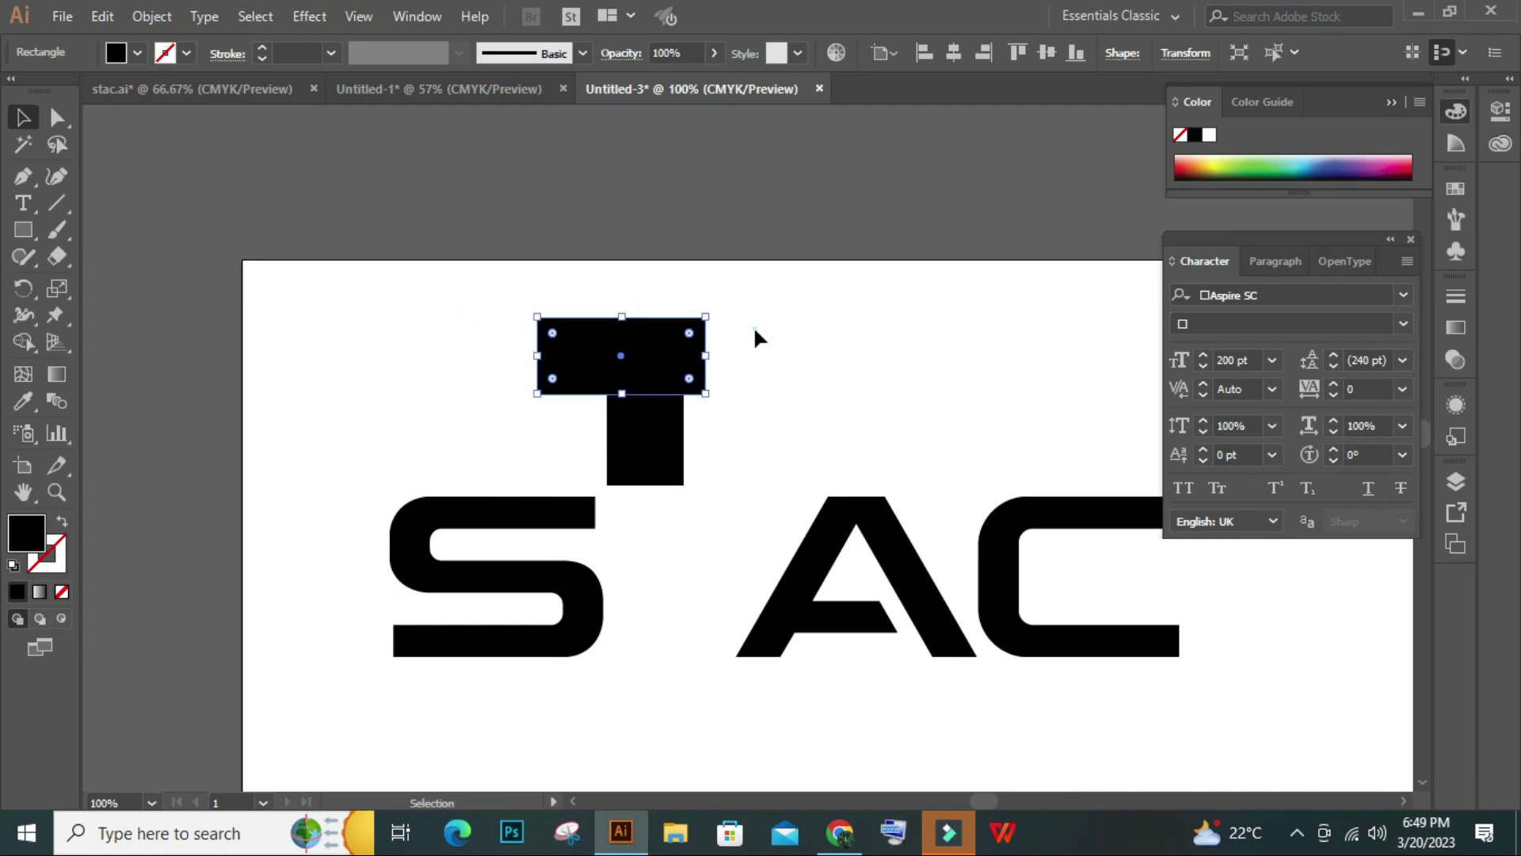
left_click(754, 326)
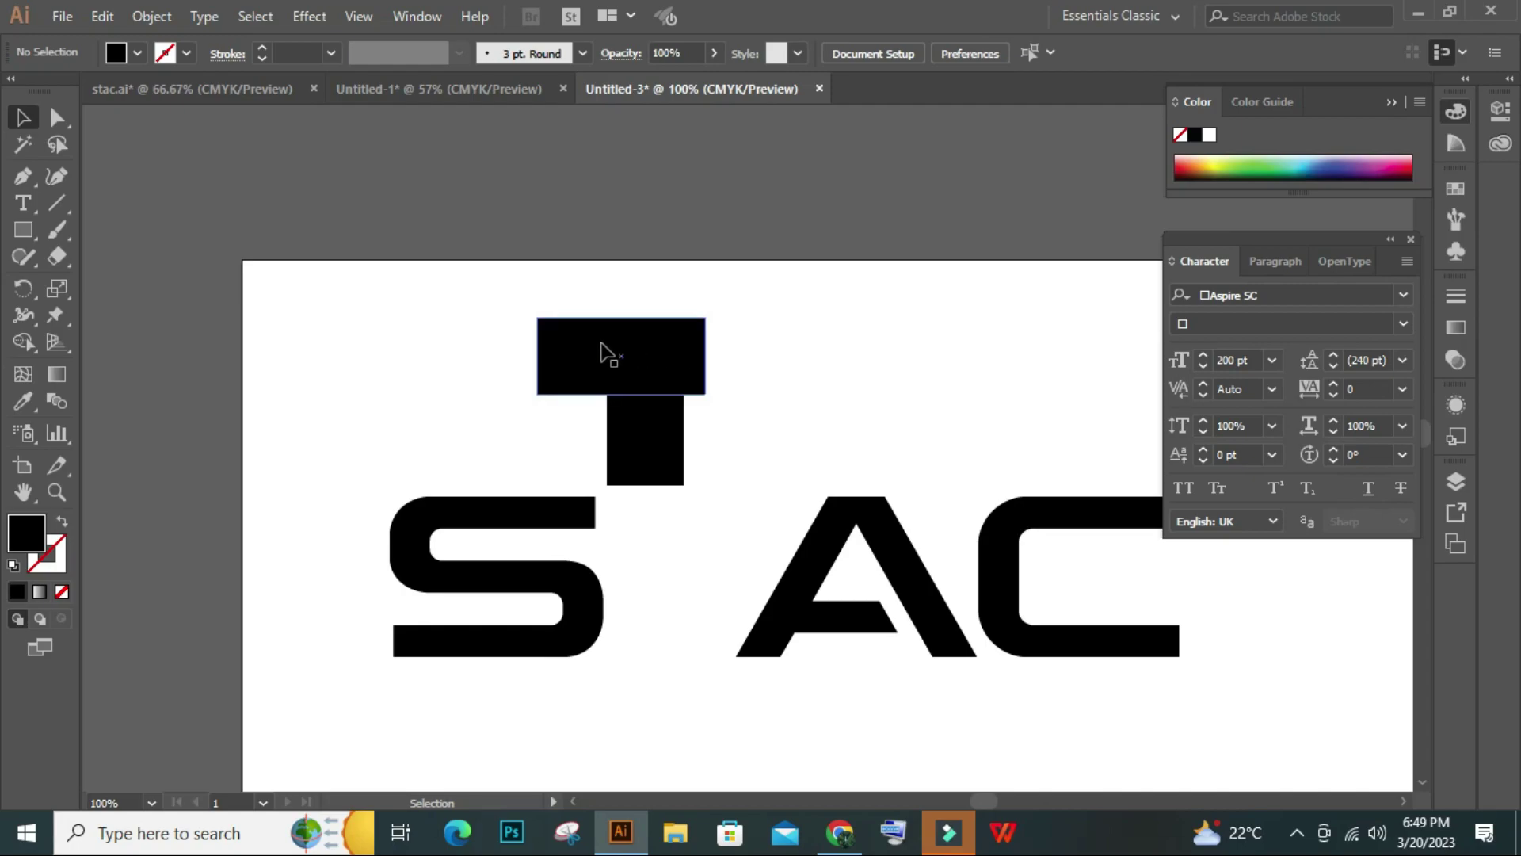
left_click(21, 232)
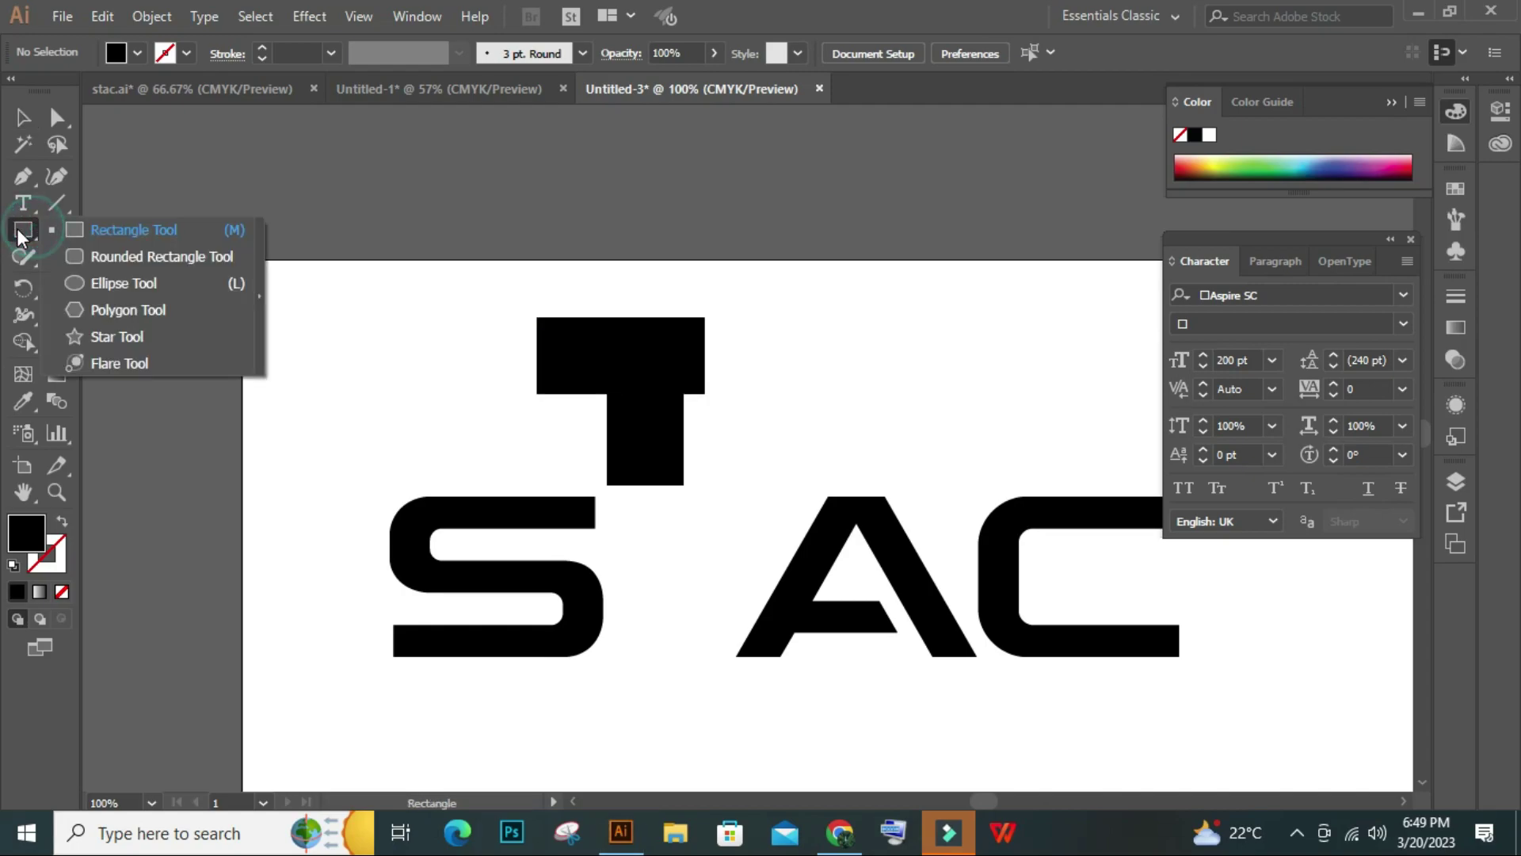
Create a 3-sided polygon, rotate it to point left, and butt it against the crossbar's left end
left_click(123, 309)
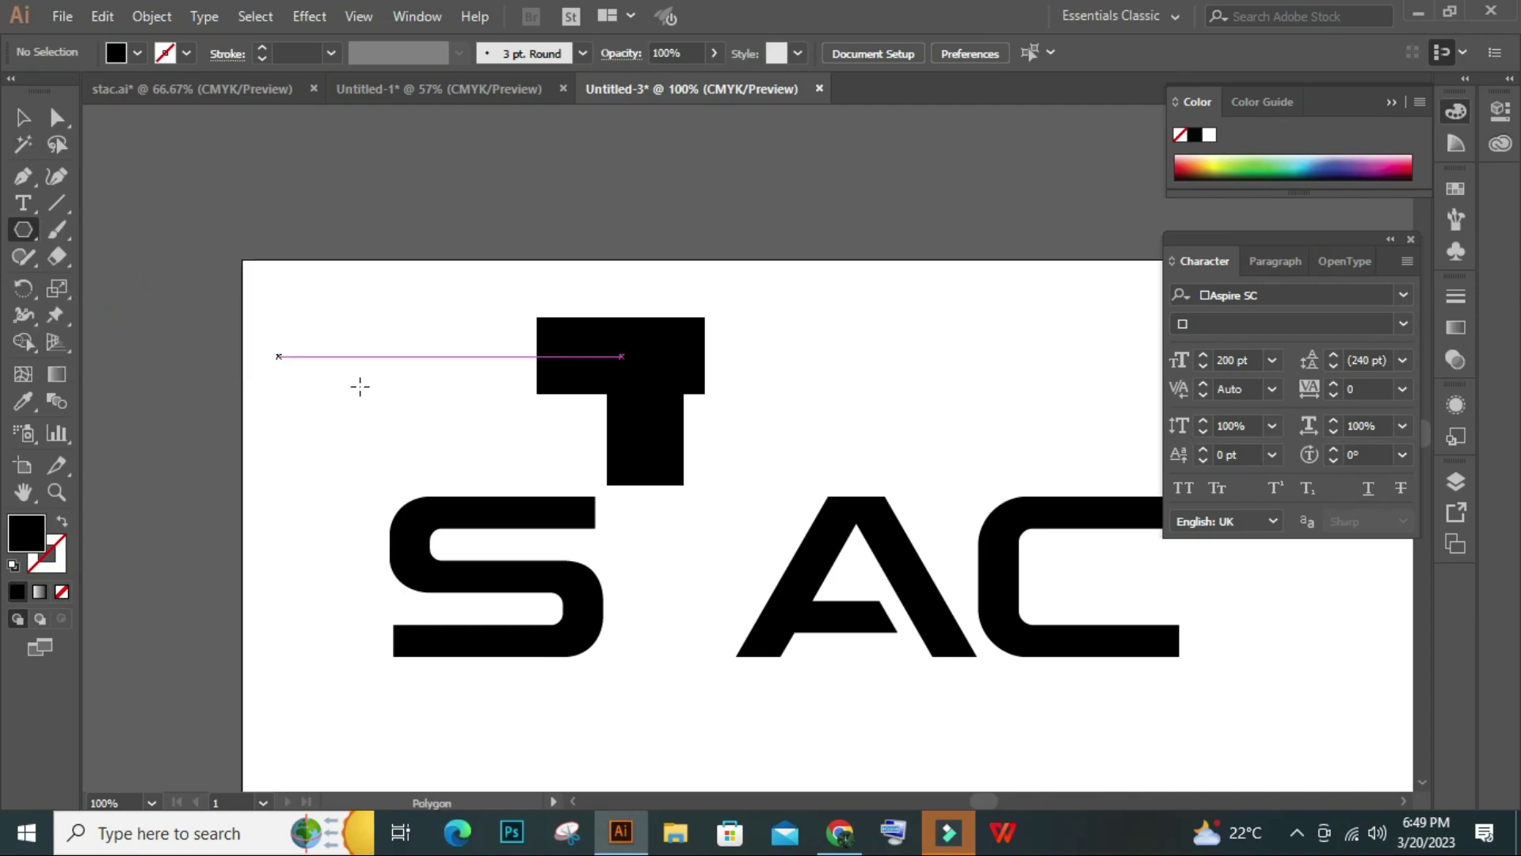
scroll(387, 400, "down", 1)
left_click(378, 300)
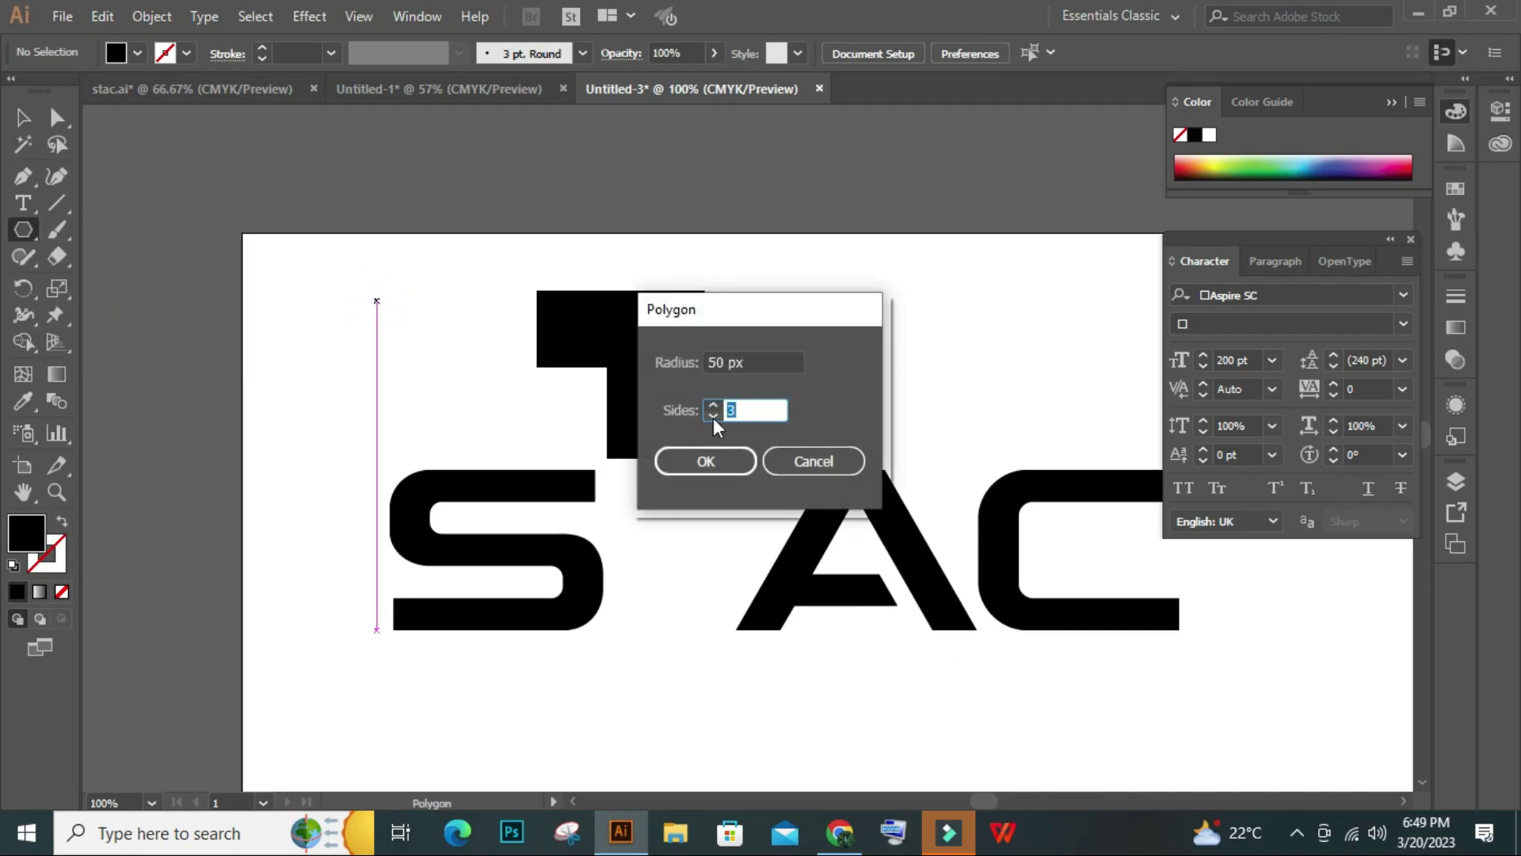
left_click(754, 409)
left_click(705, 461)
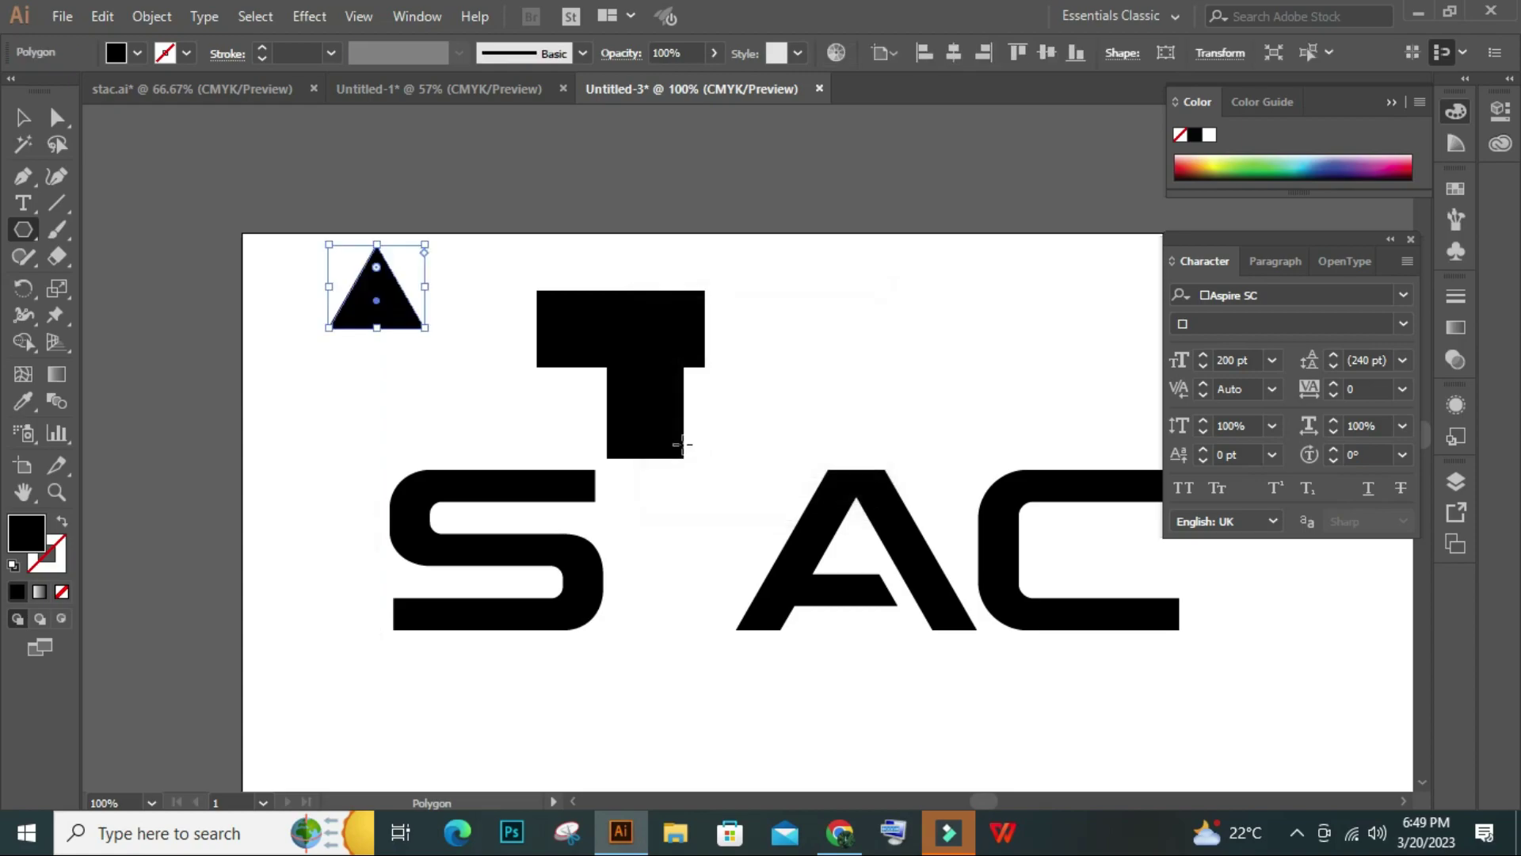
left_click(23, 117)
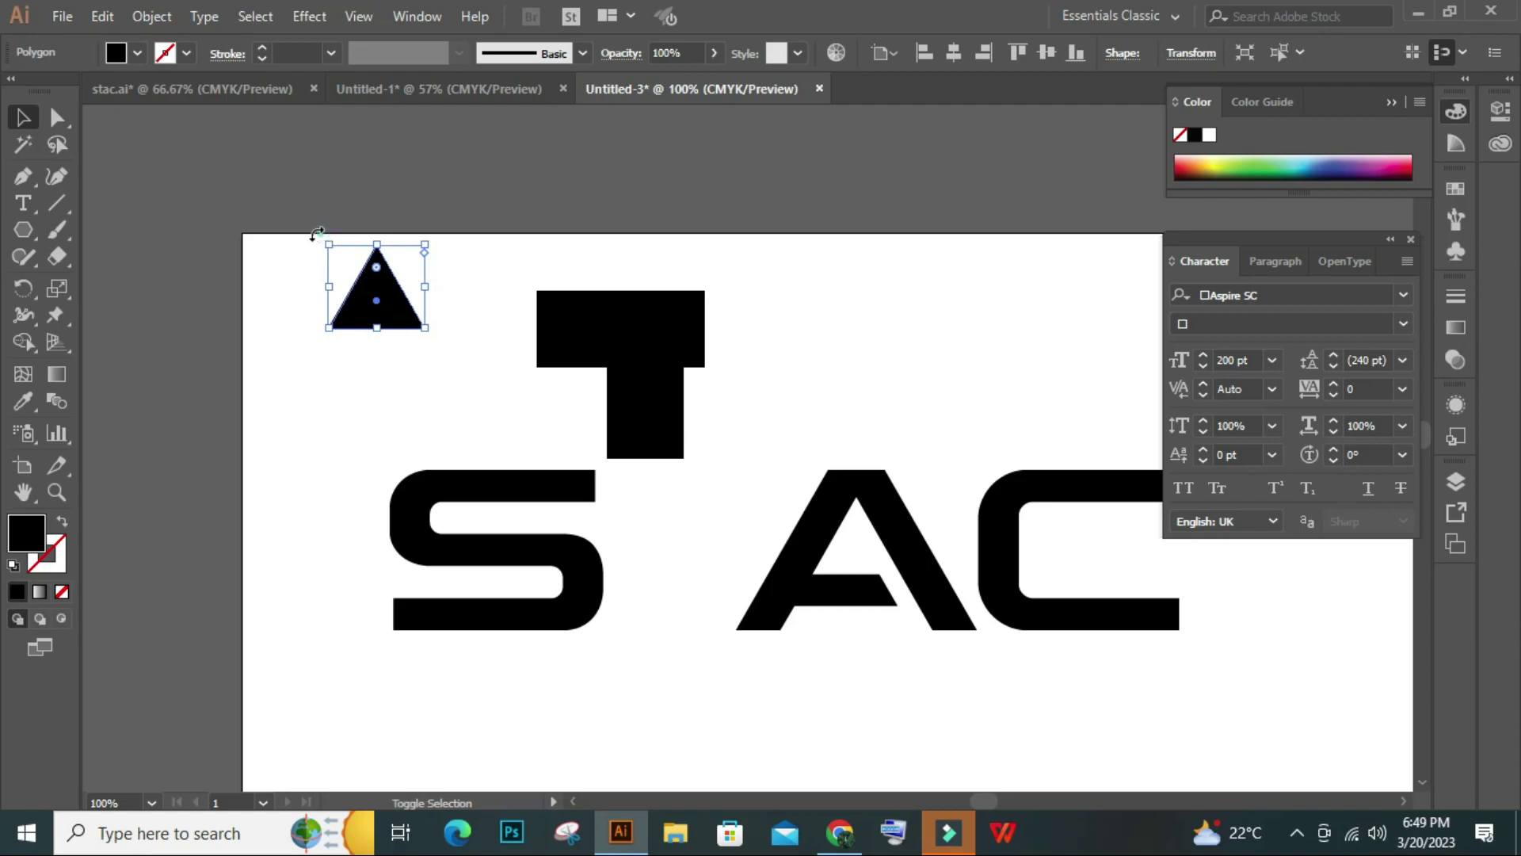
left_click_drag(321, 233, 315, 346)
left_click(380, 311)
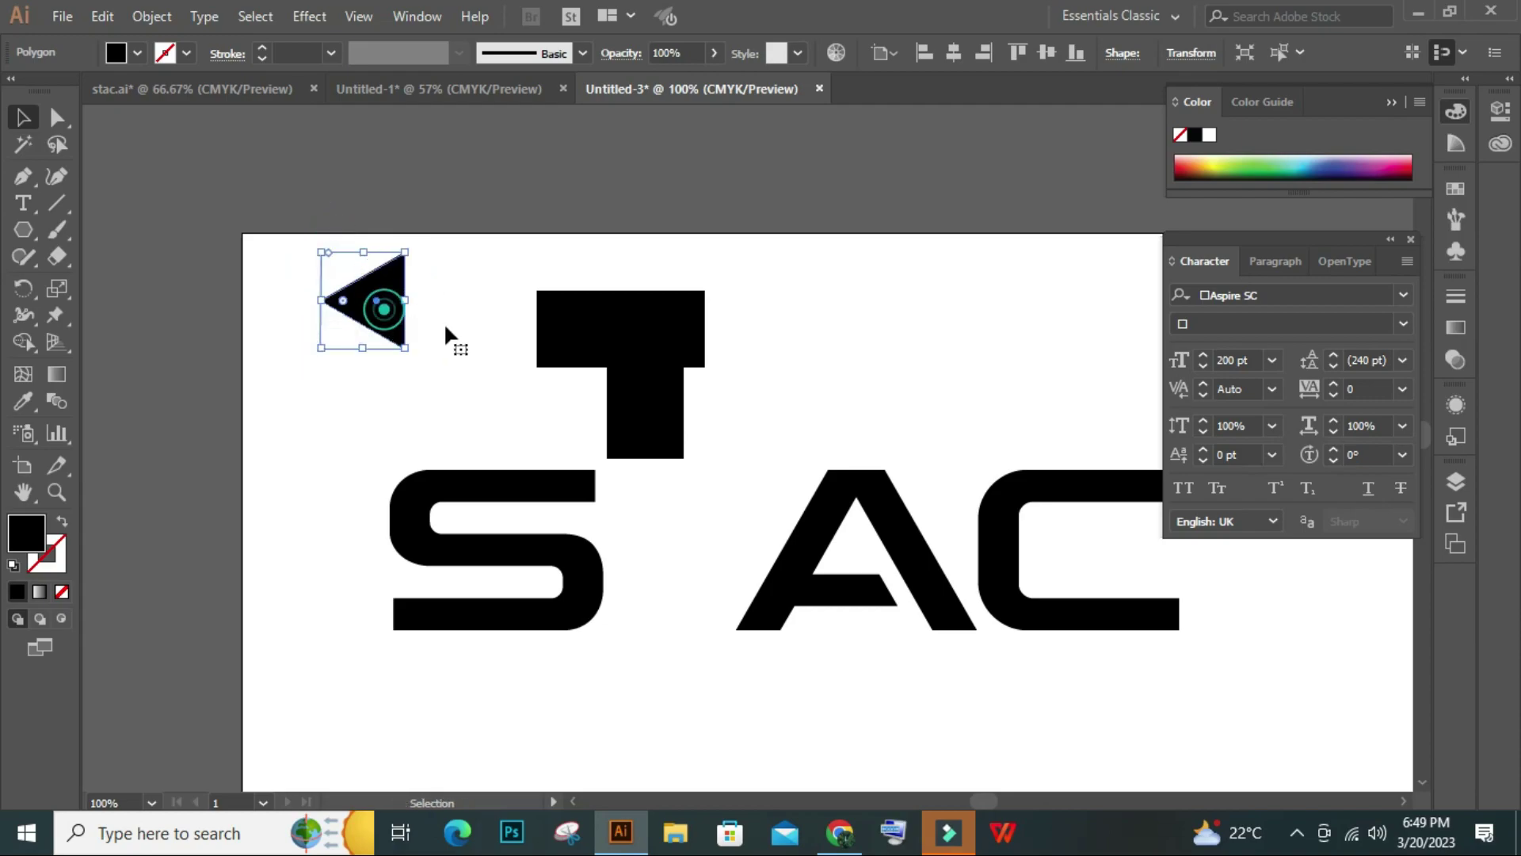
left_click_drag(394, 321, 531, 346)
left_click(727, 306)
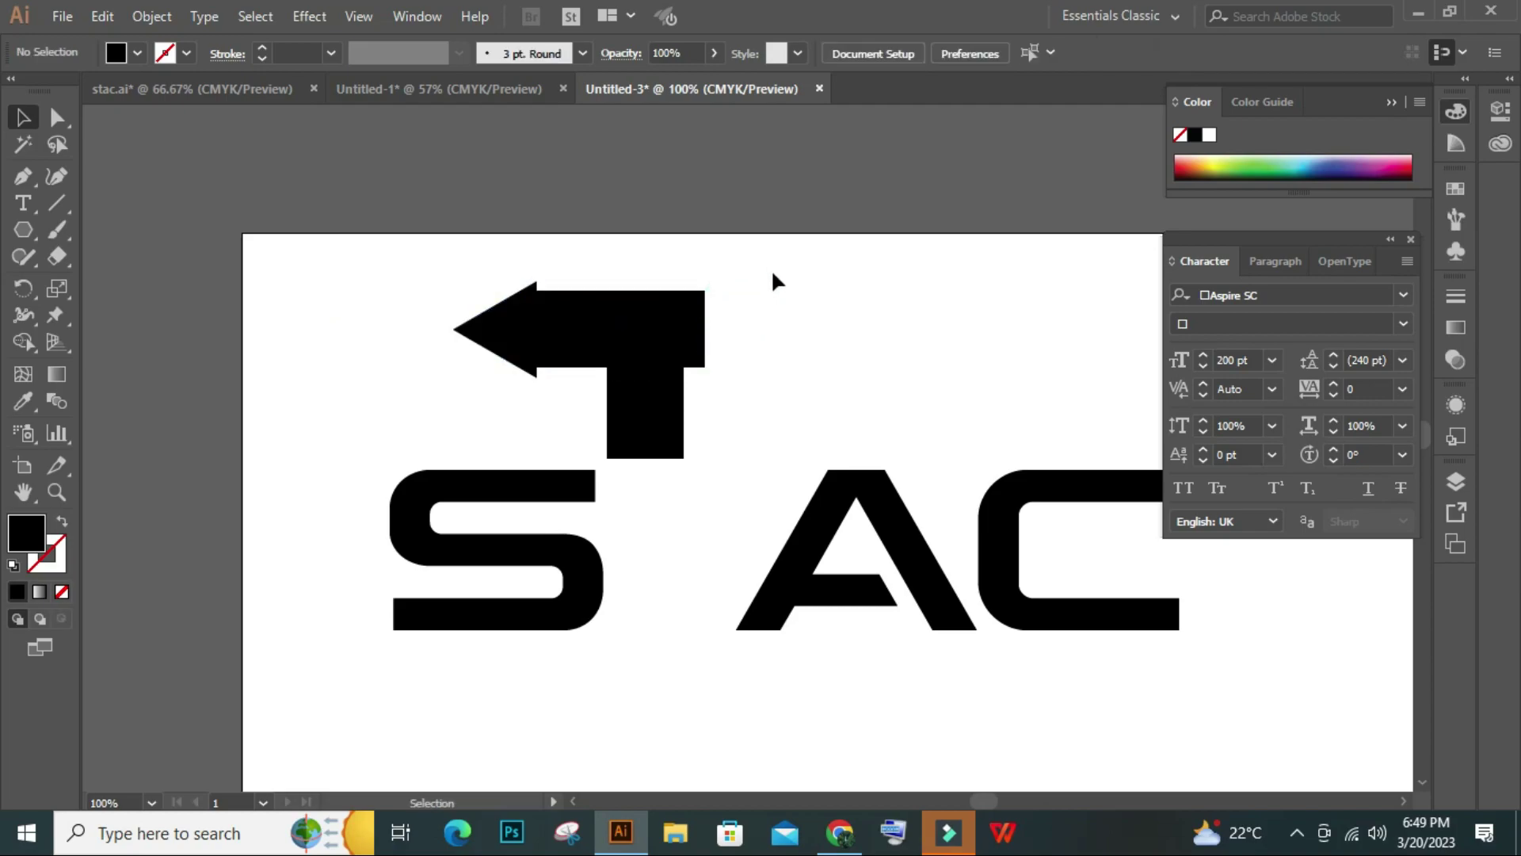
Enlarge the triangle to suit the crossbar and select all the arrow pieces
mouse_move(793, 265)
left_mouse_down()
mouse_move(458, 393)
mouse_move(451, 421)
mouse_move(453, 406)
left_mouse_up()
left_click(751, 268)
left_click_drag(753, 266, 487, 385)
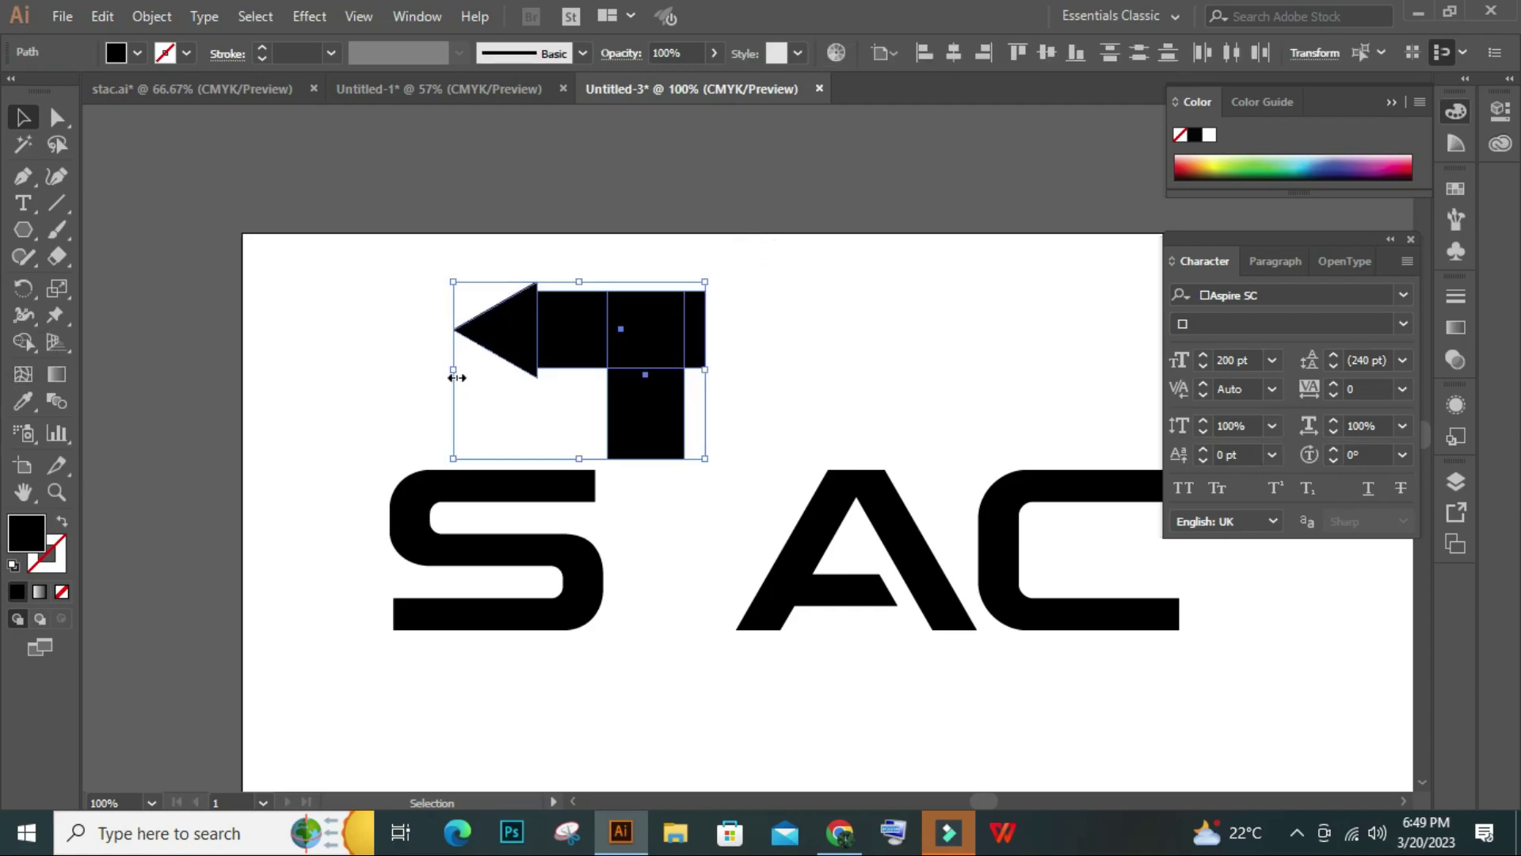
key("a")
key("v")
left_click(791, 341)
left_click(474, 331)
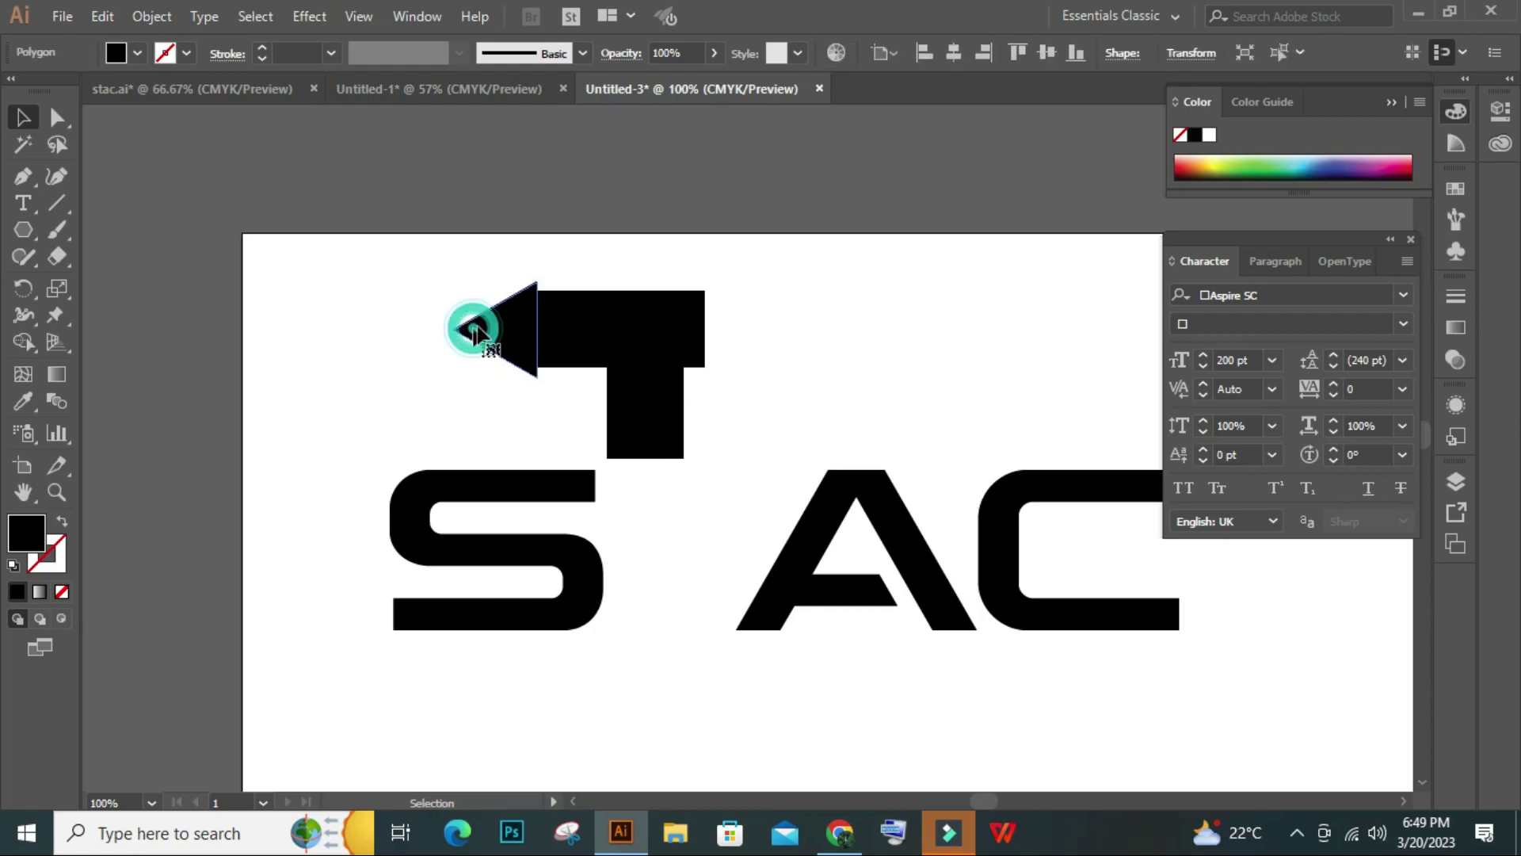
left_click_drag(538, 281, 548, 265)
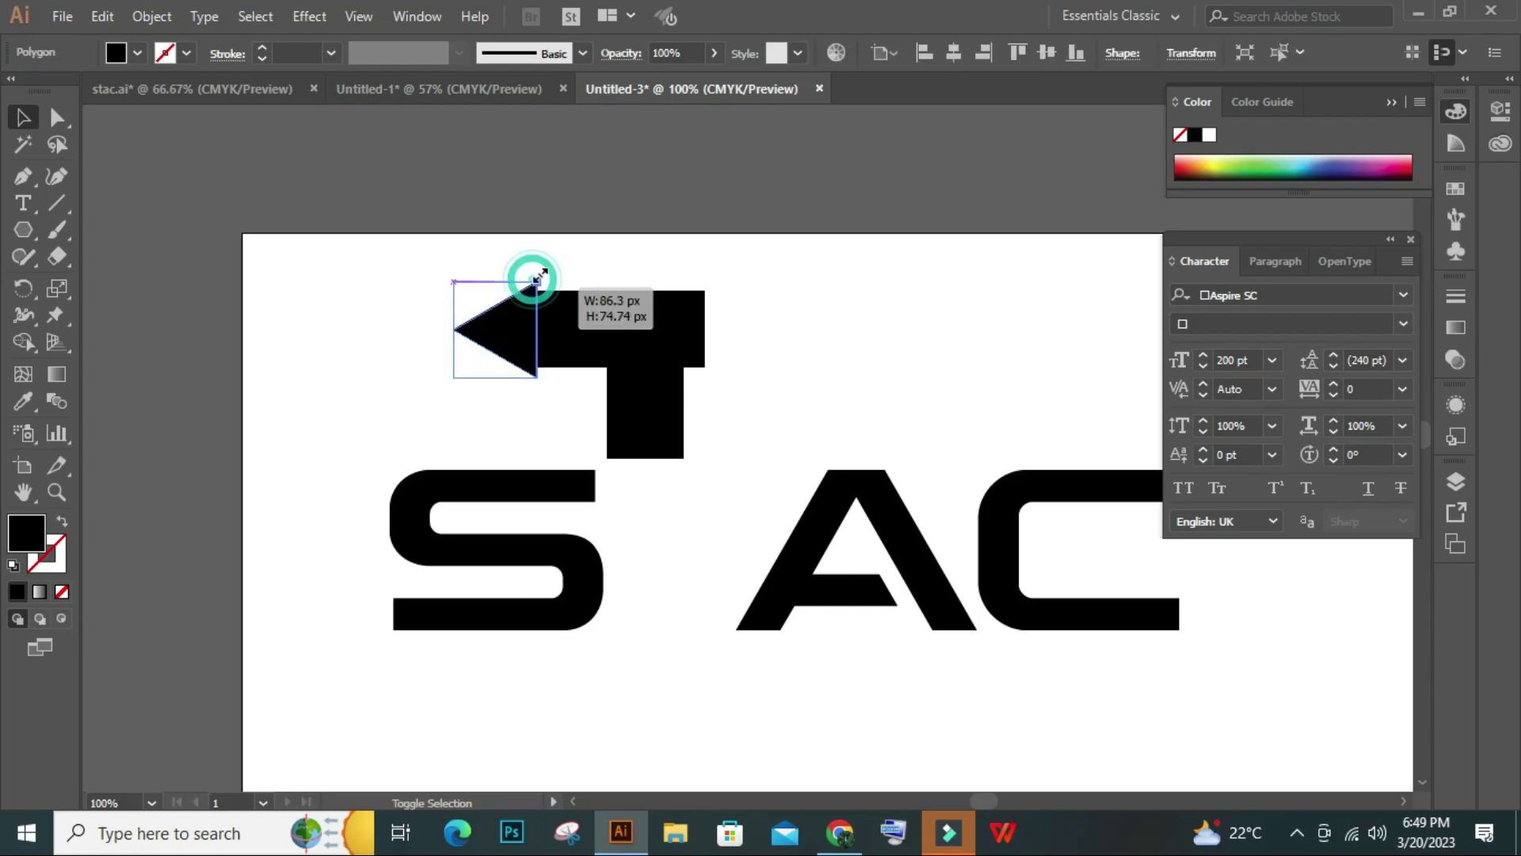
left_click(583, 255)
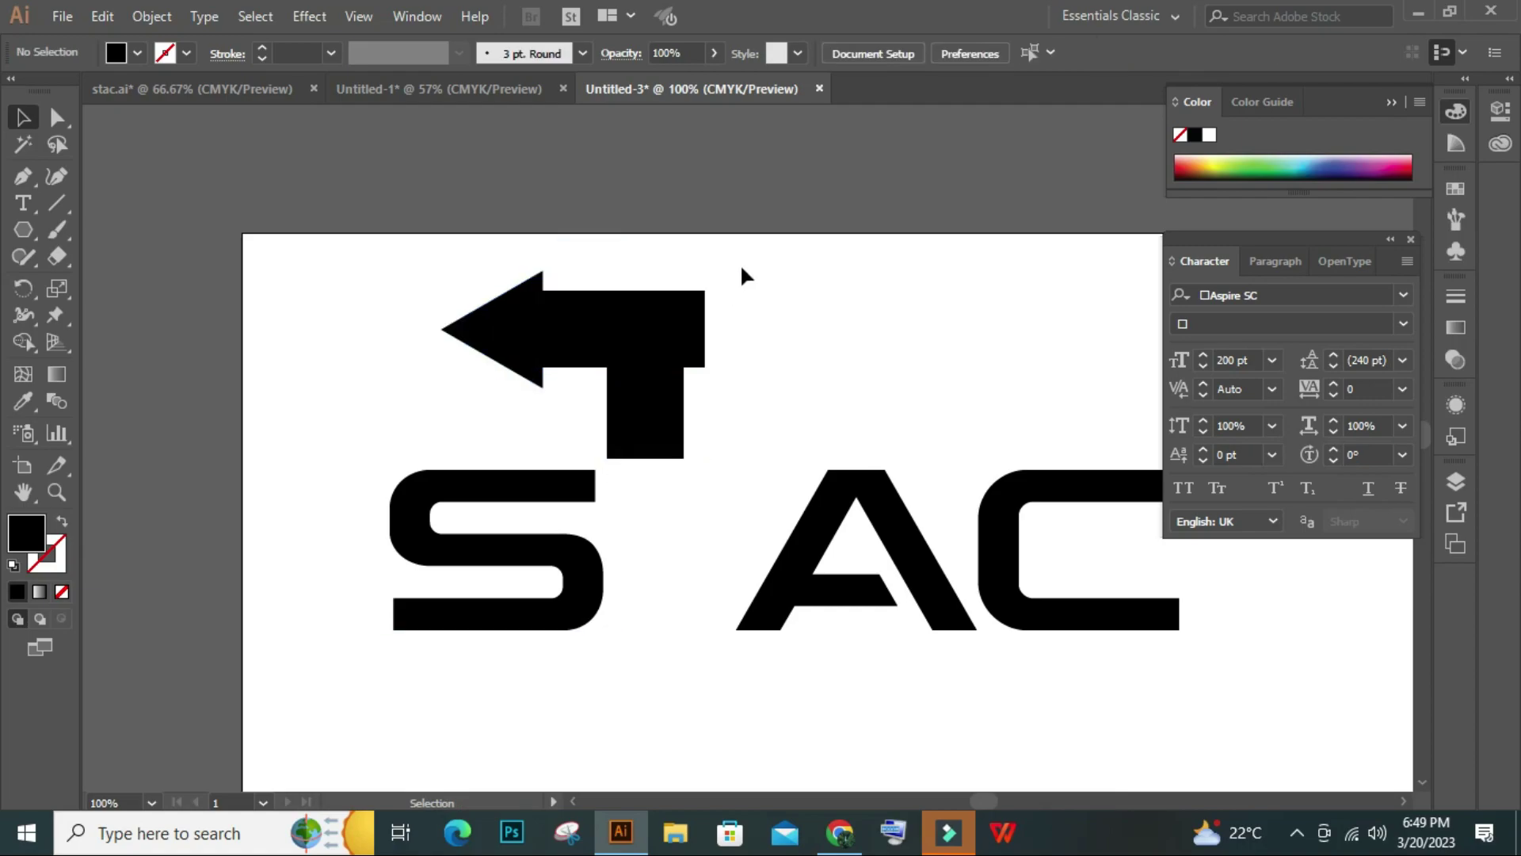
left_click_drag(754, 266, 436, 427)
Unite the triangle, crossbar and upright into one solid bent arrow with the Shape Builder
left_click(23, 341)
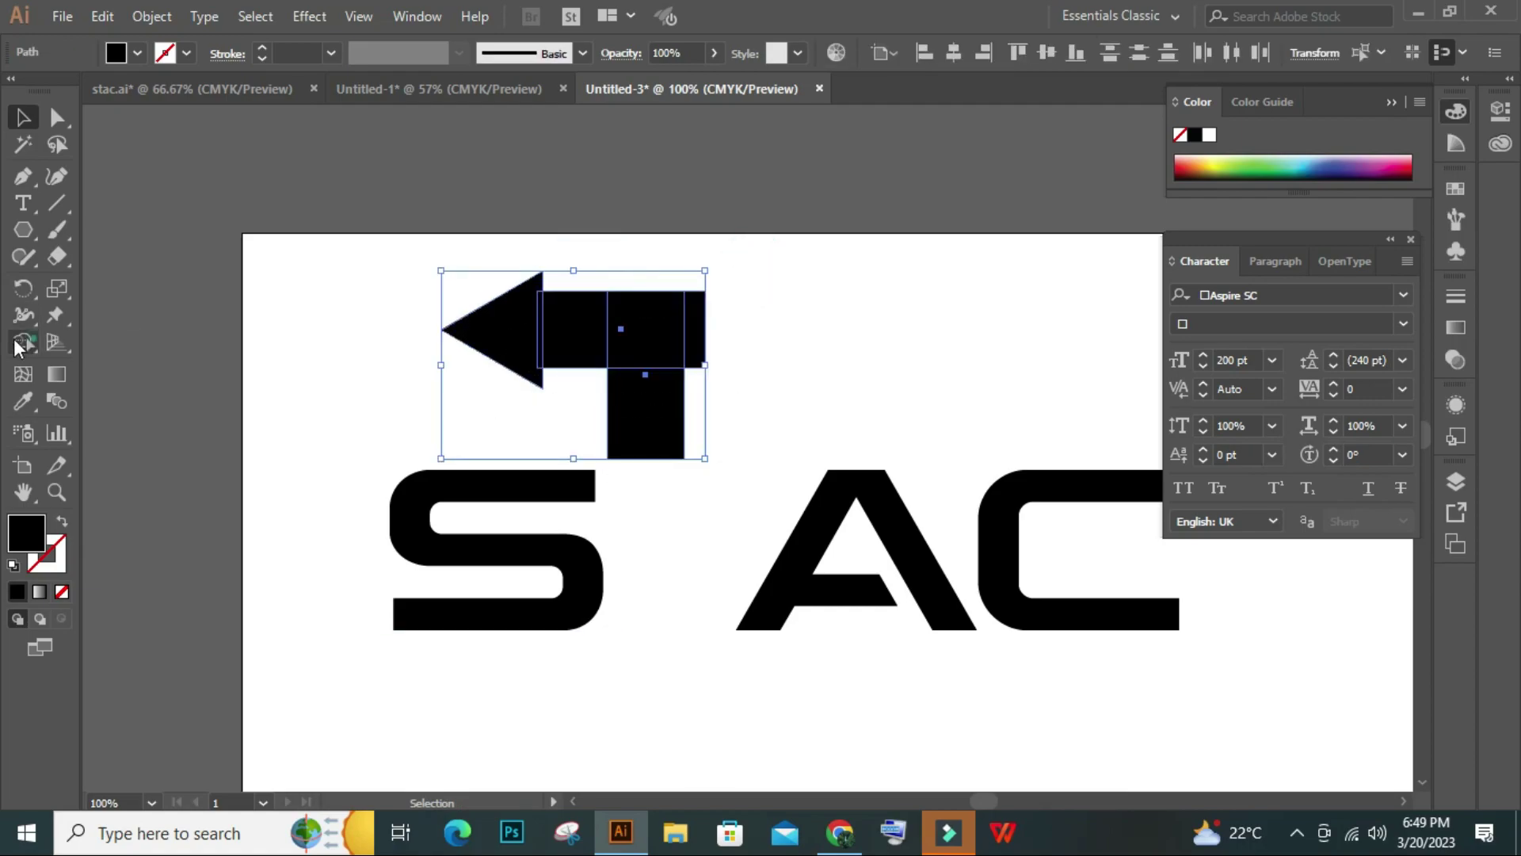
key("alt")
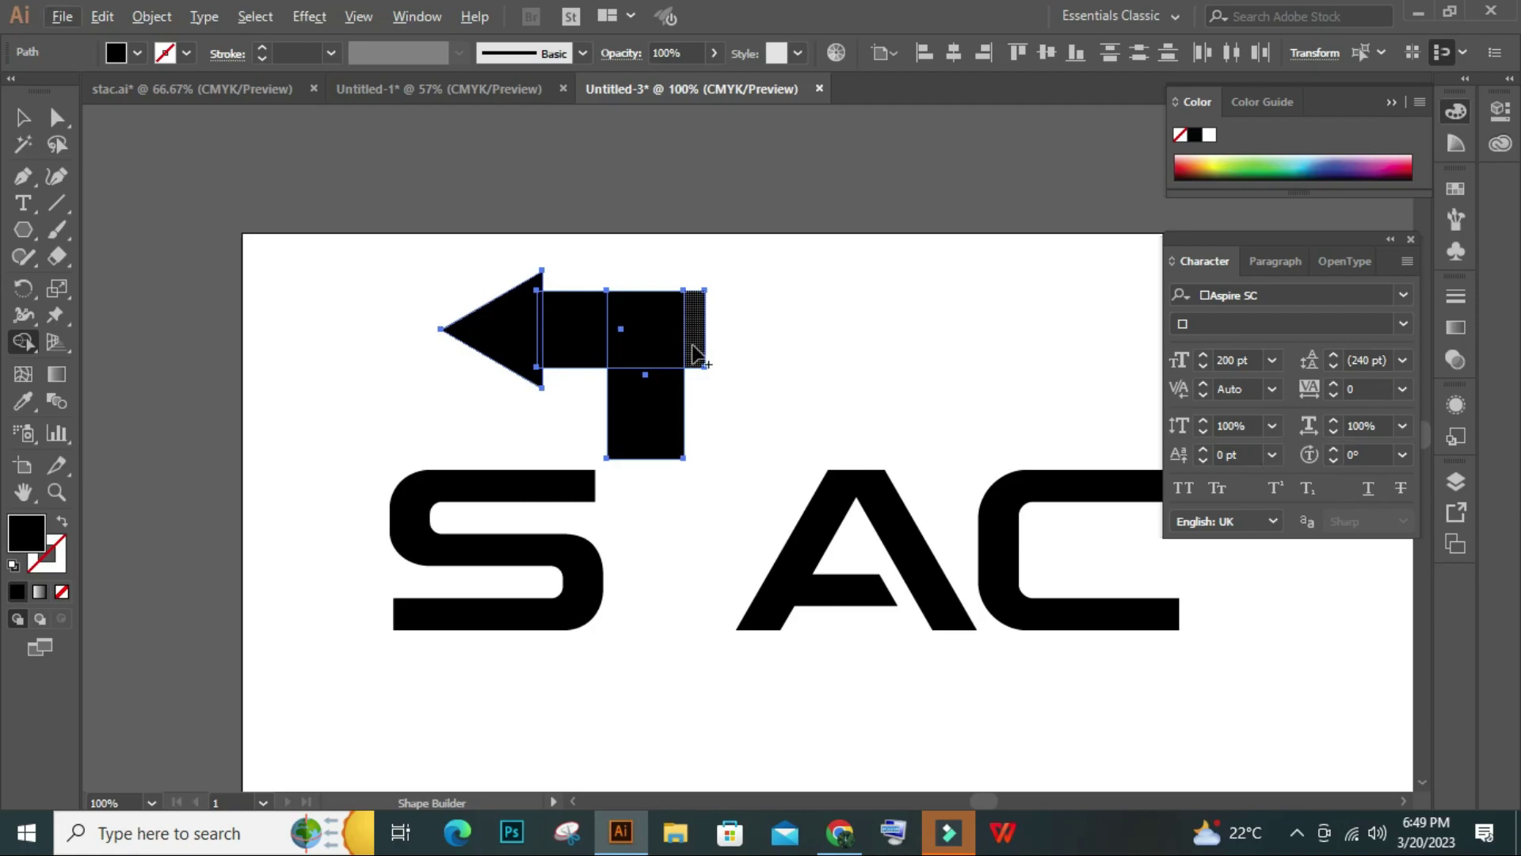
left_click_drag(692, 342, 511, 337)
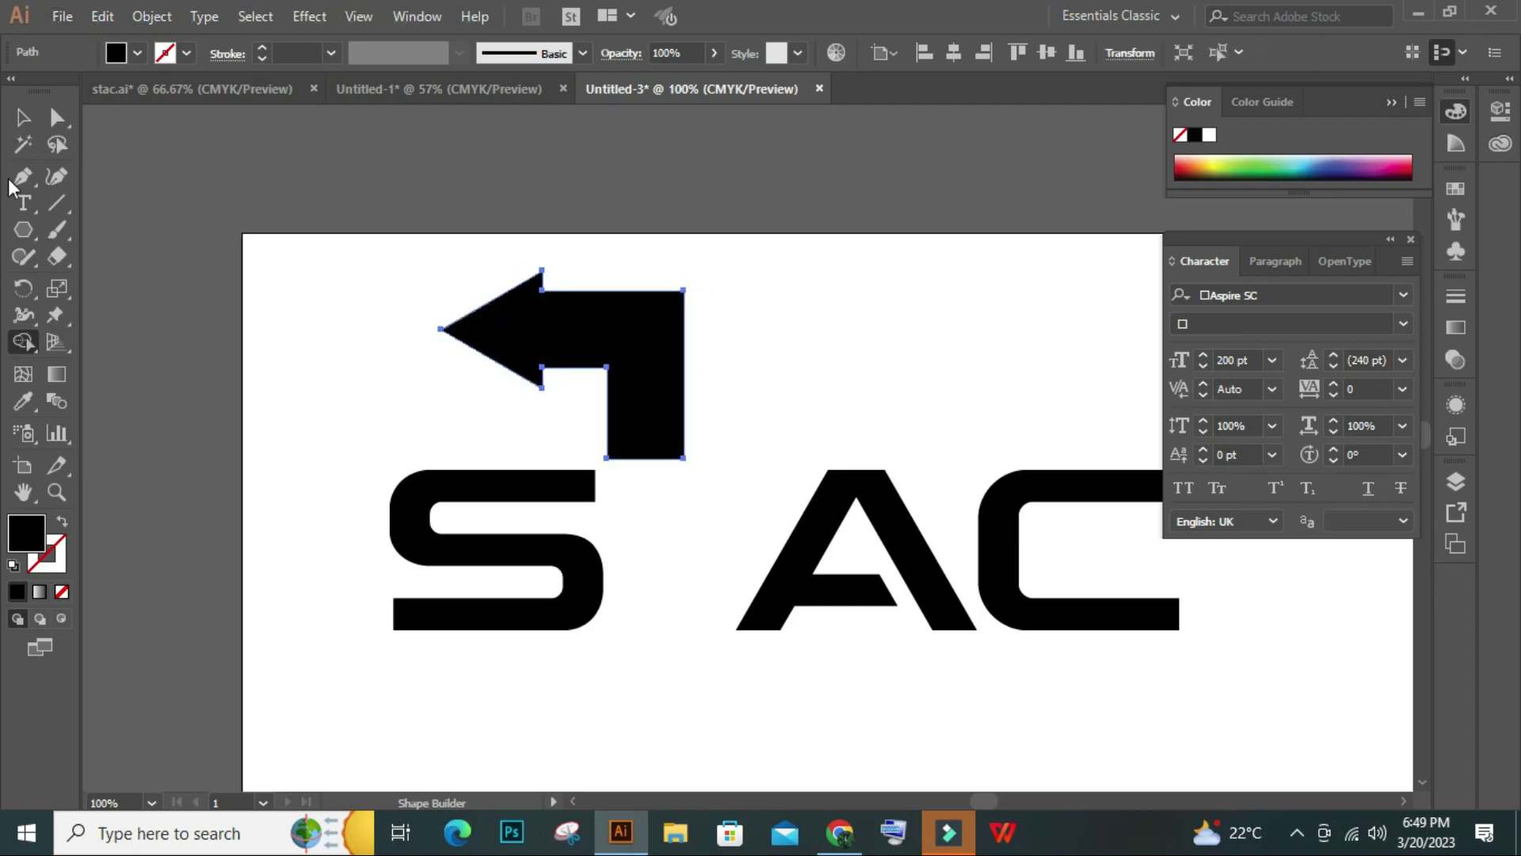
left_click(23, 117)
left_click(253, 260)
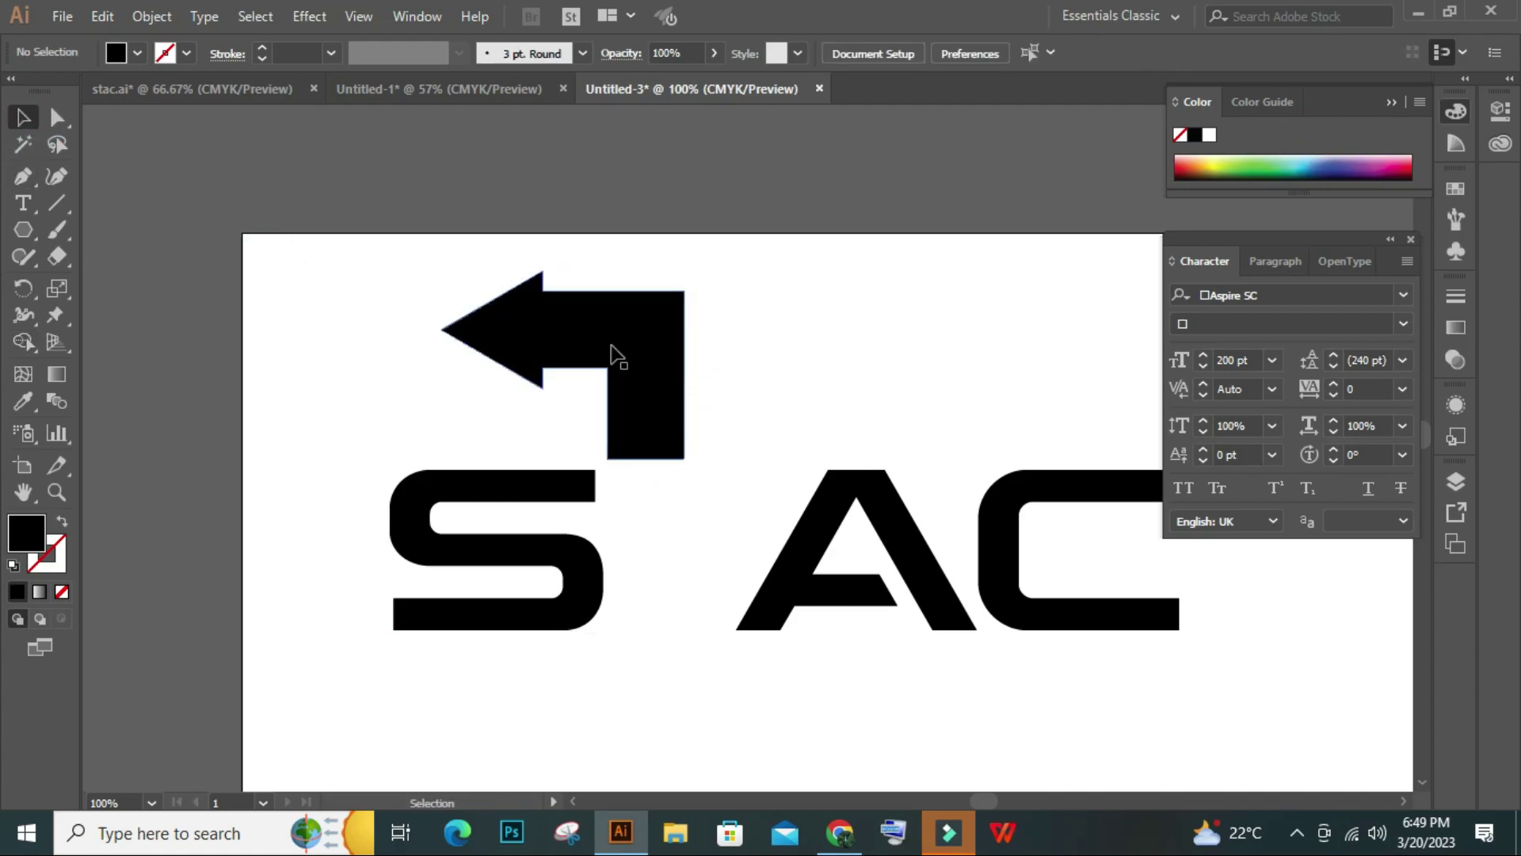
left_click(641, 347)
left_click(716, 329)
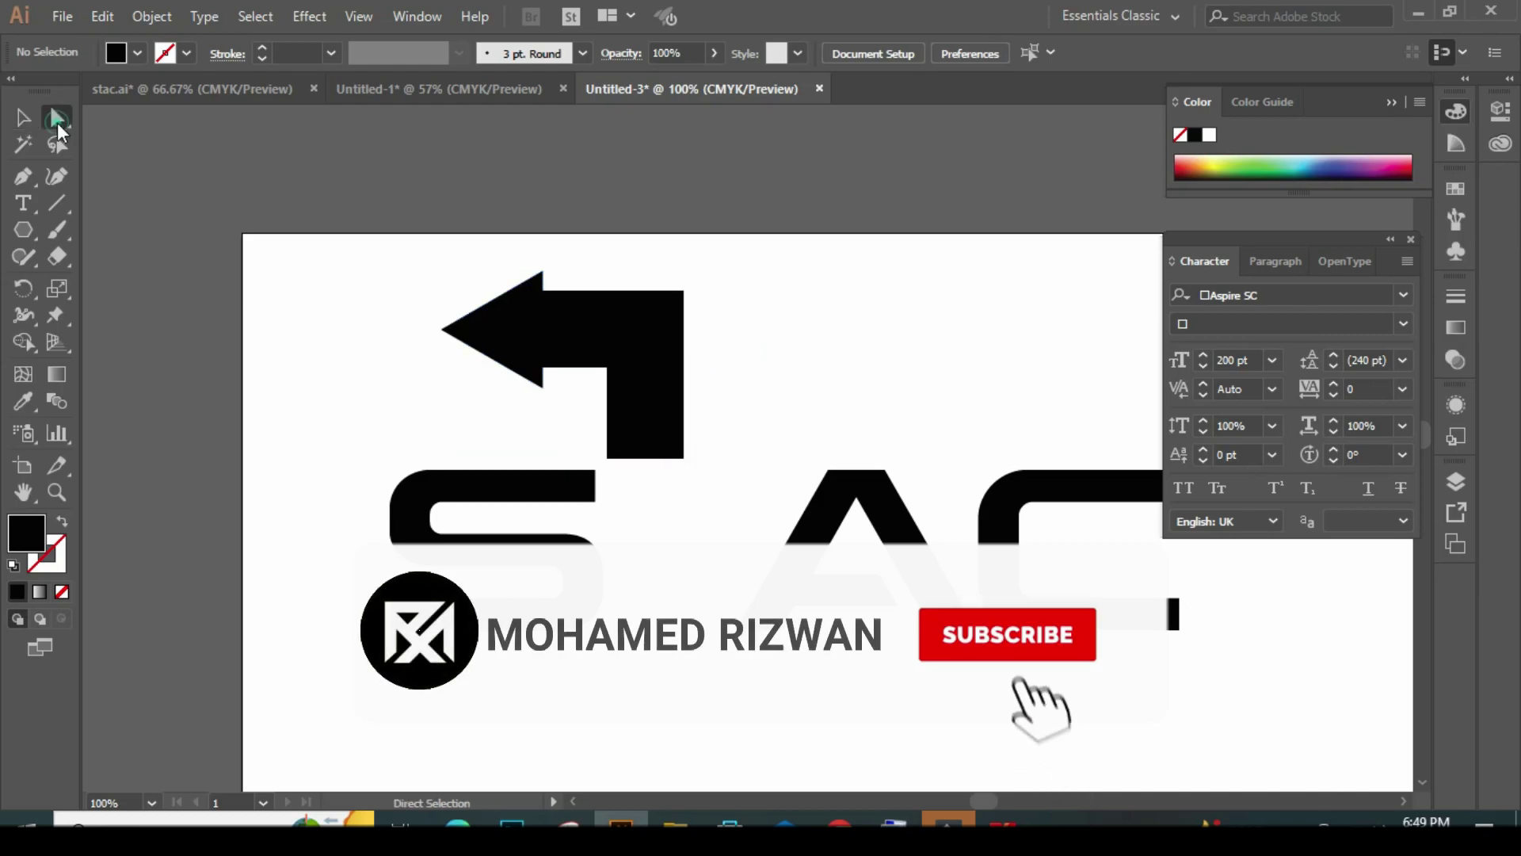
Pull the arrow's right-edge anchors inward to thin the upright stem
key("a")
left_click_drag(702, 272, 679, 500)
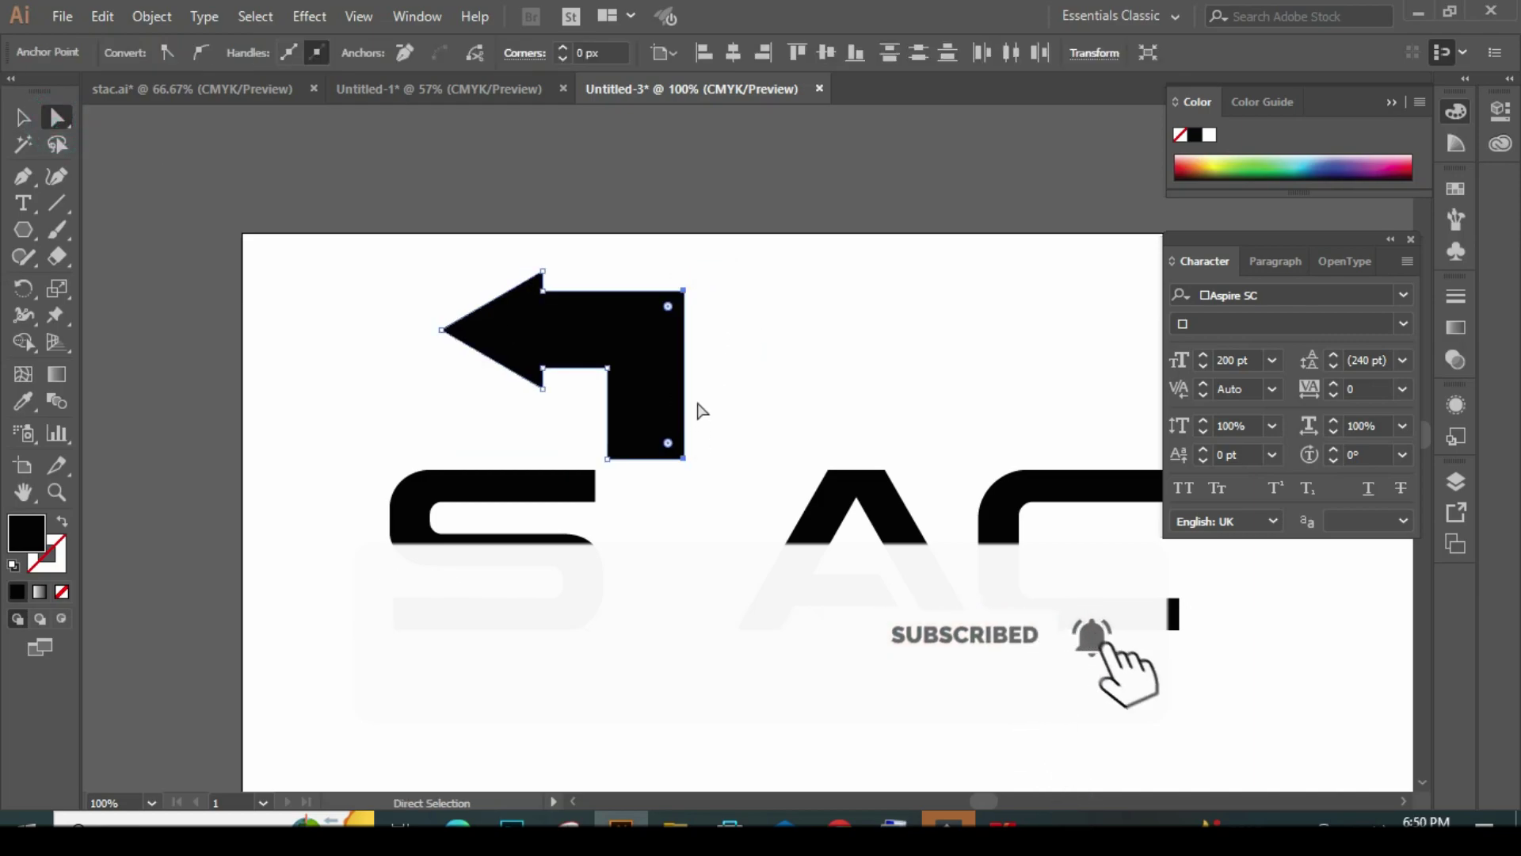
left_click_drag(686, 390, 674, 390)
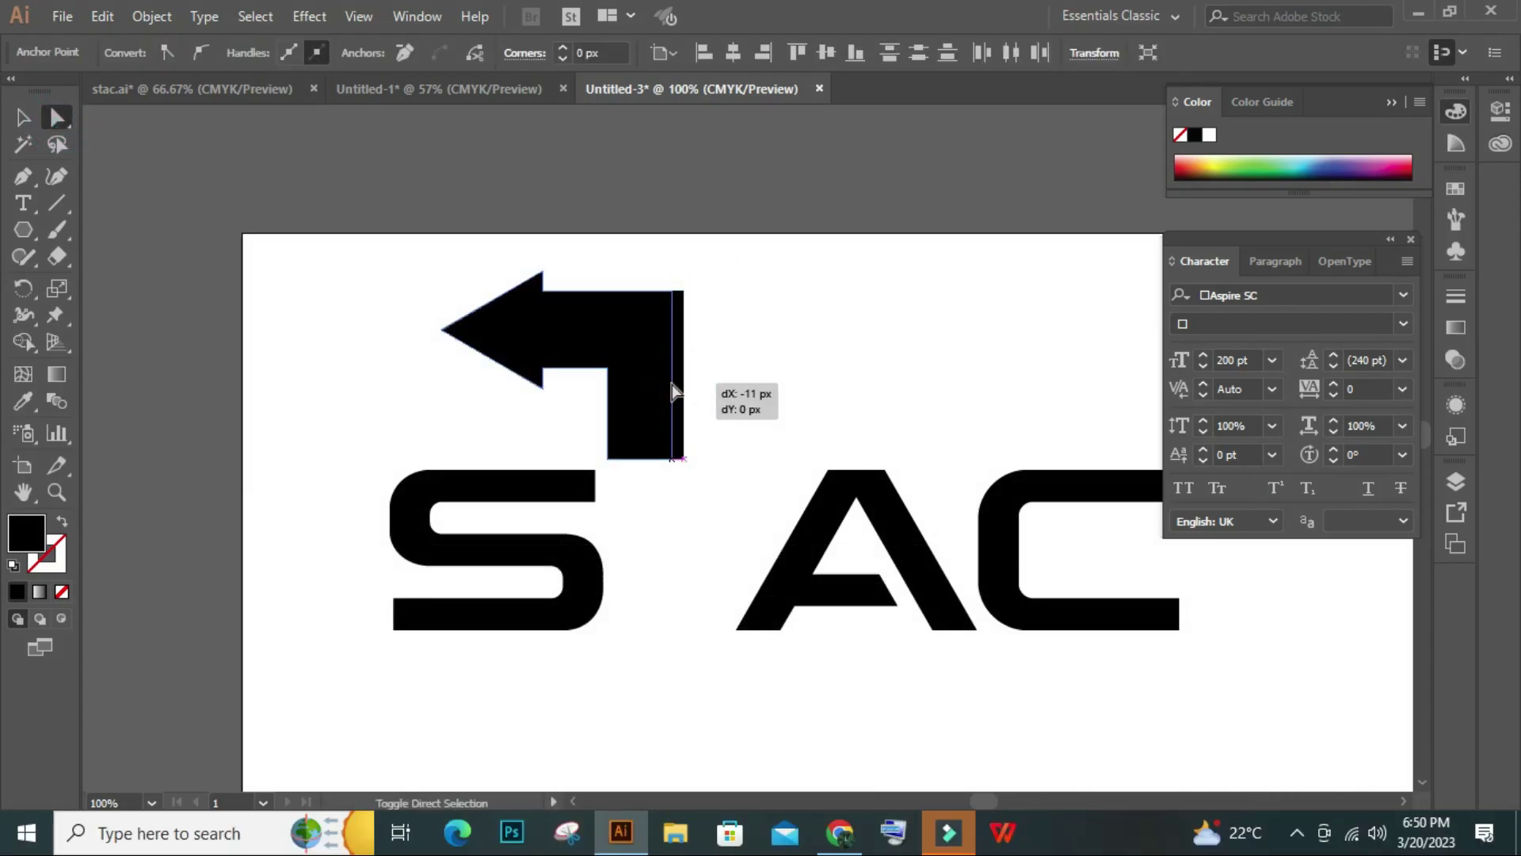
left_click(743, 327)
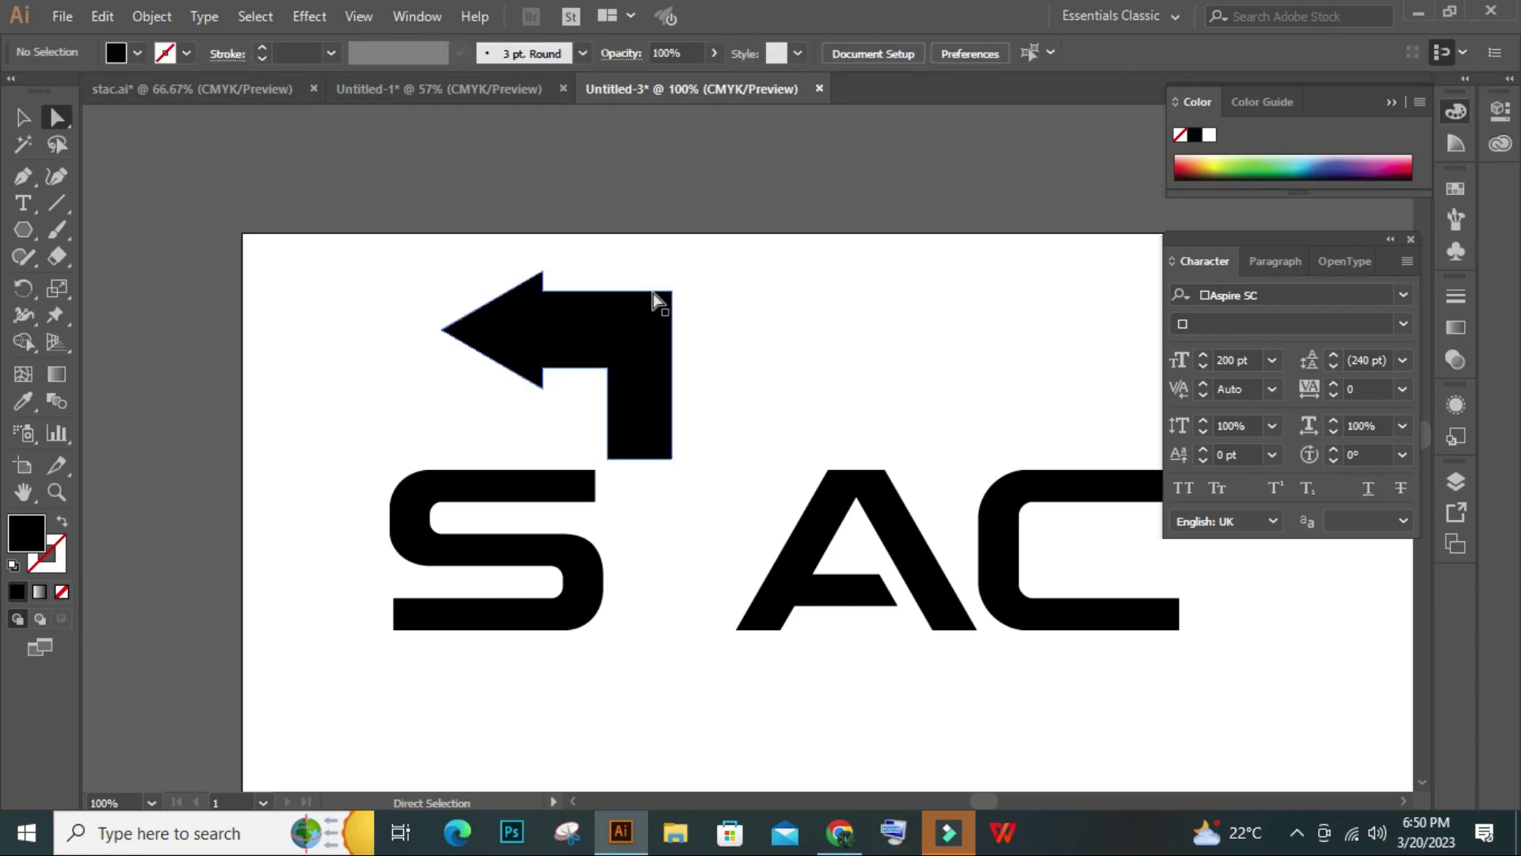
Raise the inner edge and lower the top edge to thin the horizontal shaft
left_click(548, 367)
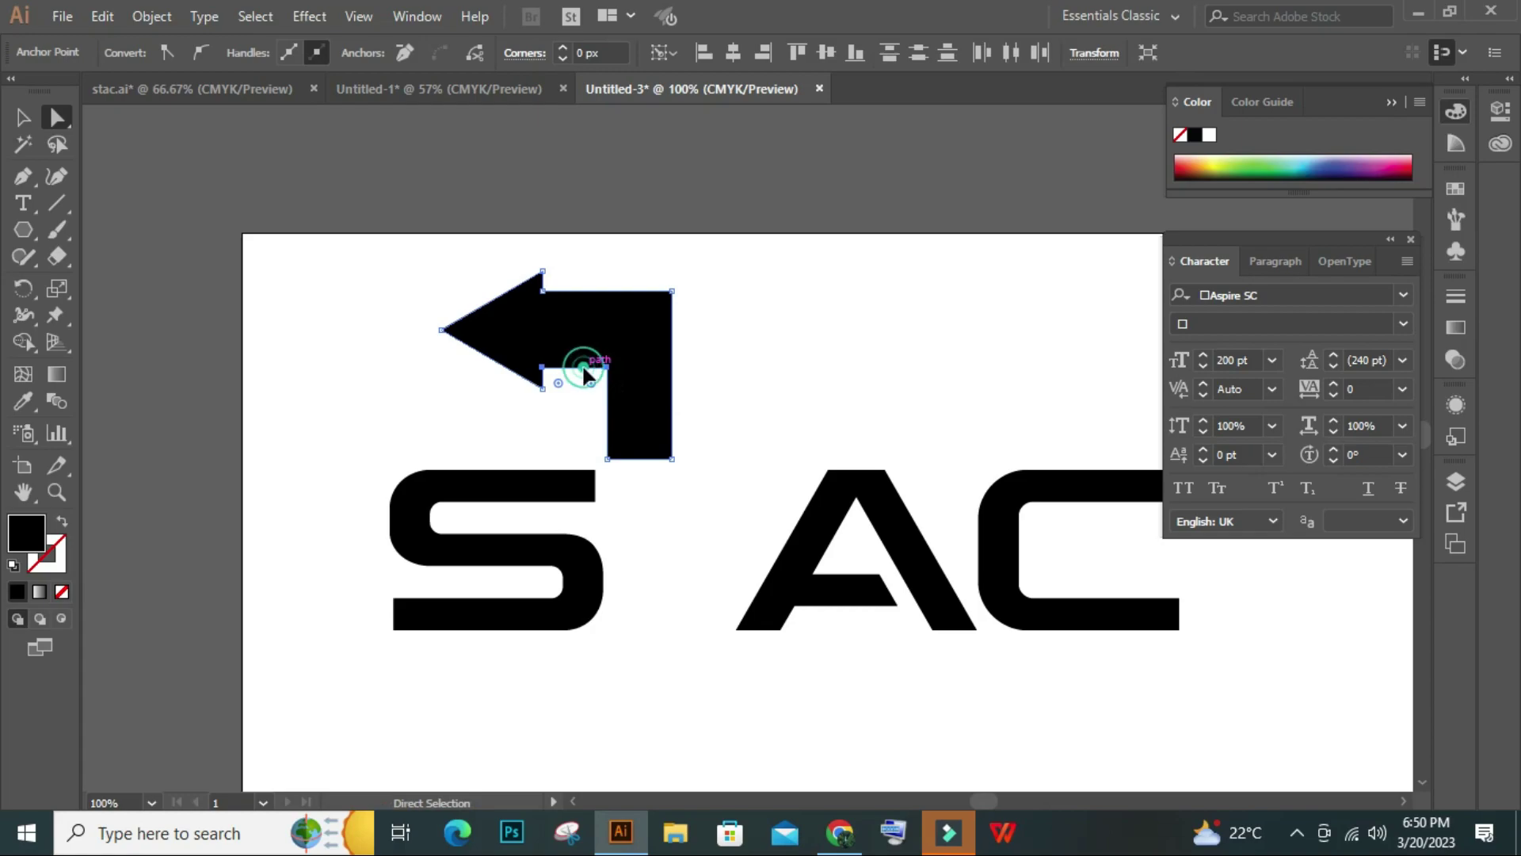
left_click_drag(583, 368, 583, 356)
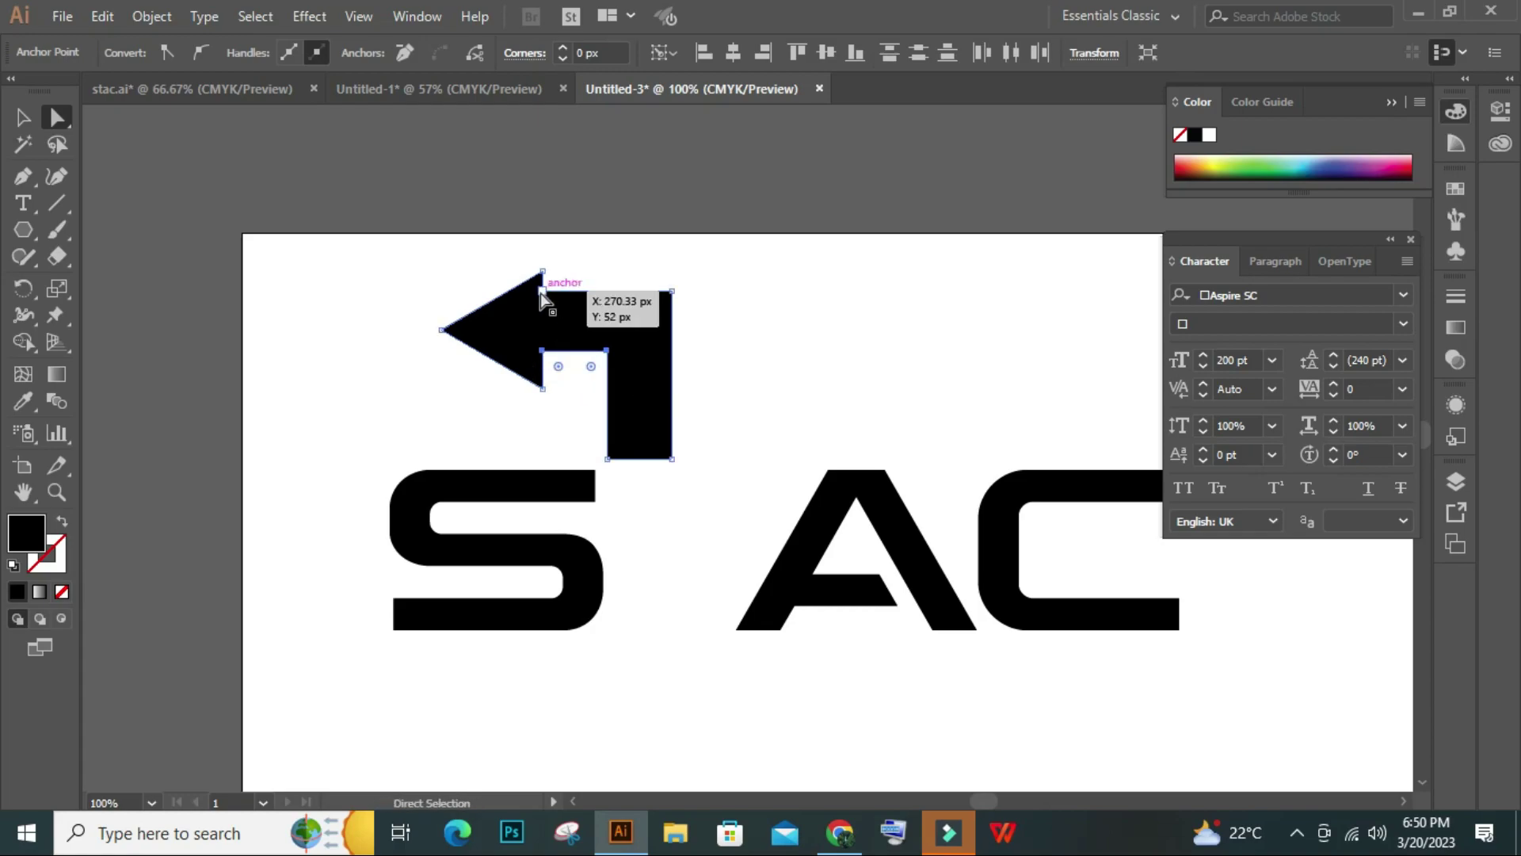
left_click(542, 289)
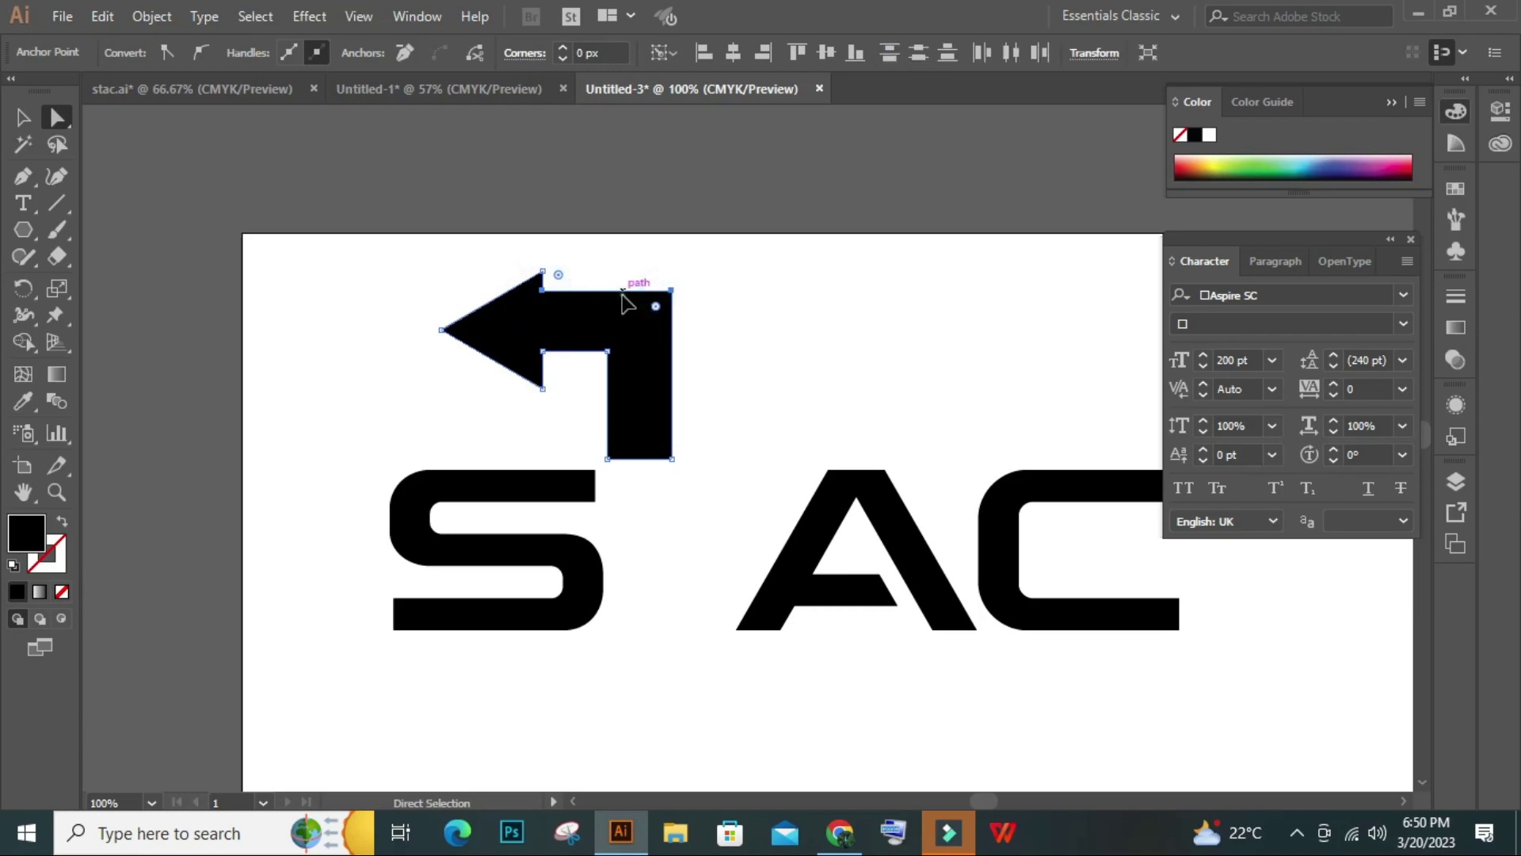
left_click_drag(620, 292, 623, 317)
left_click(701, 287)
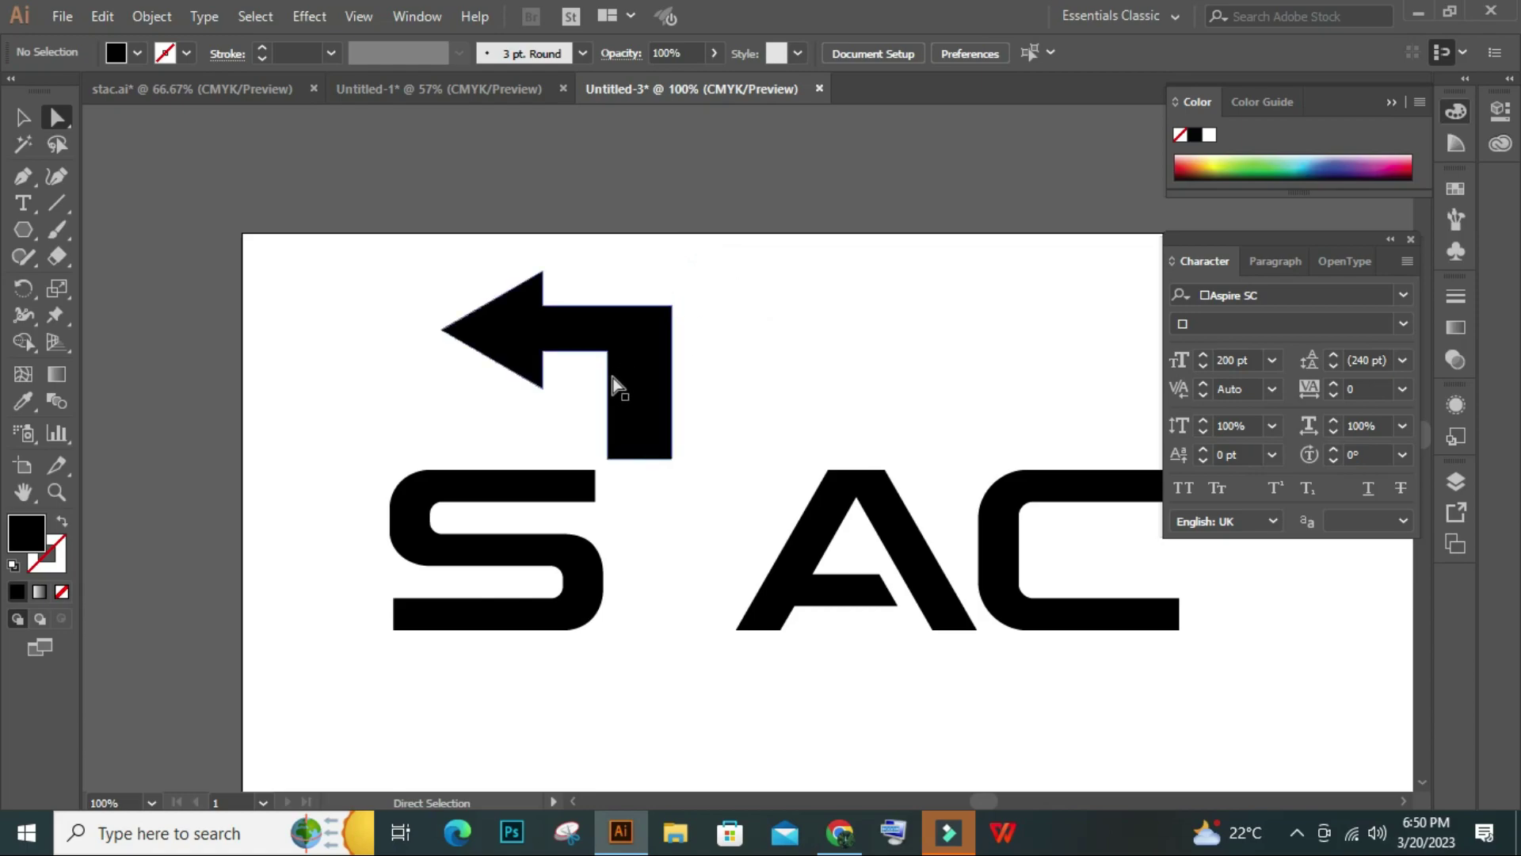
Narrow the stem further by pulling the arrow's right-side anchors left
left_click(671, 458)
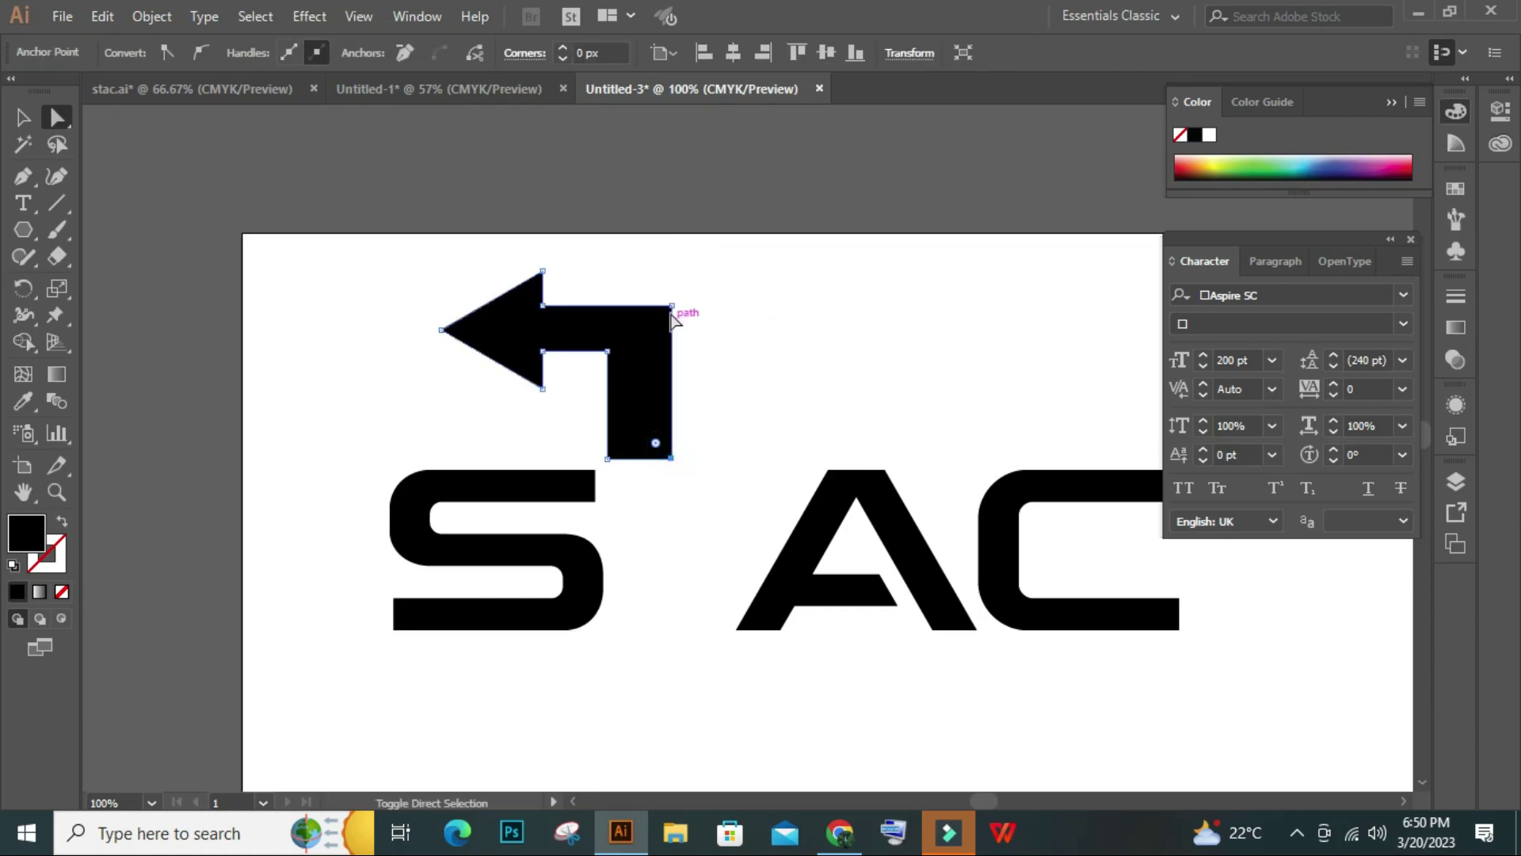
mouse_move(671, 305)
left_mouse_down()
mouse_move(728, 309)
mouse_move(472, 373)
left_mouse_up()
left_click(699, 291)
left_click(22, 118)
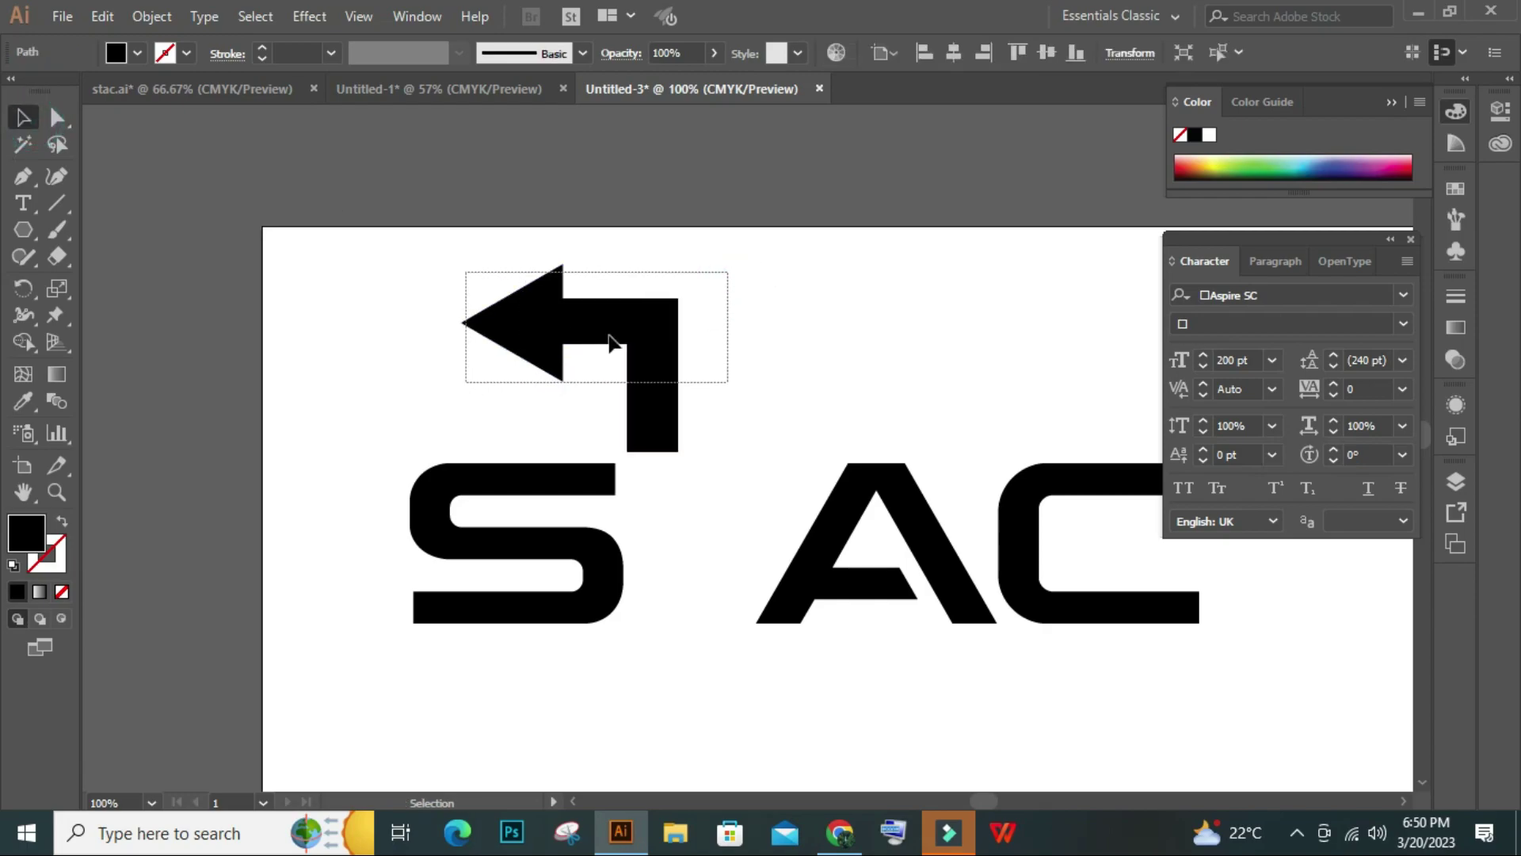
Drop the arrow into the S–A gap and scale it down to letter height
left_click_drag(634, 332, 733, 473)
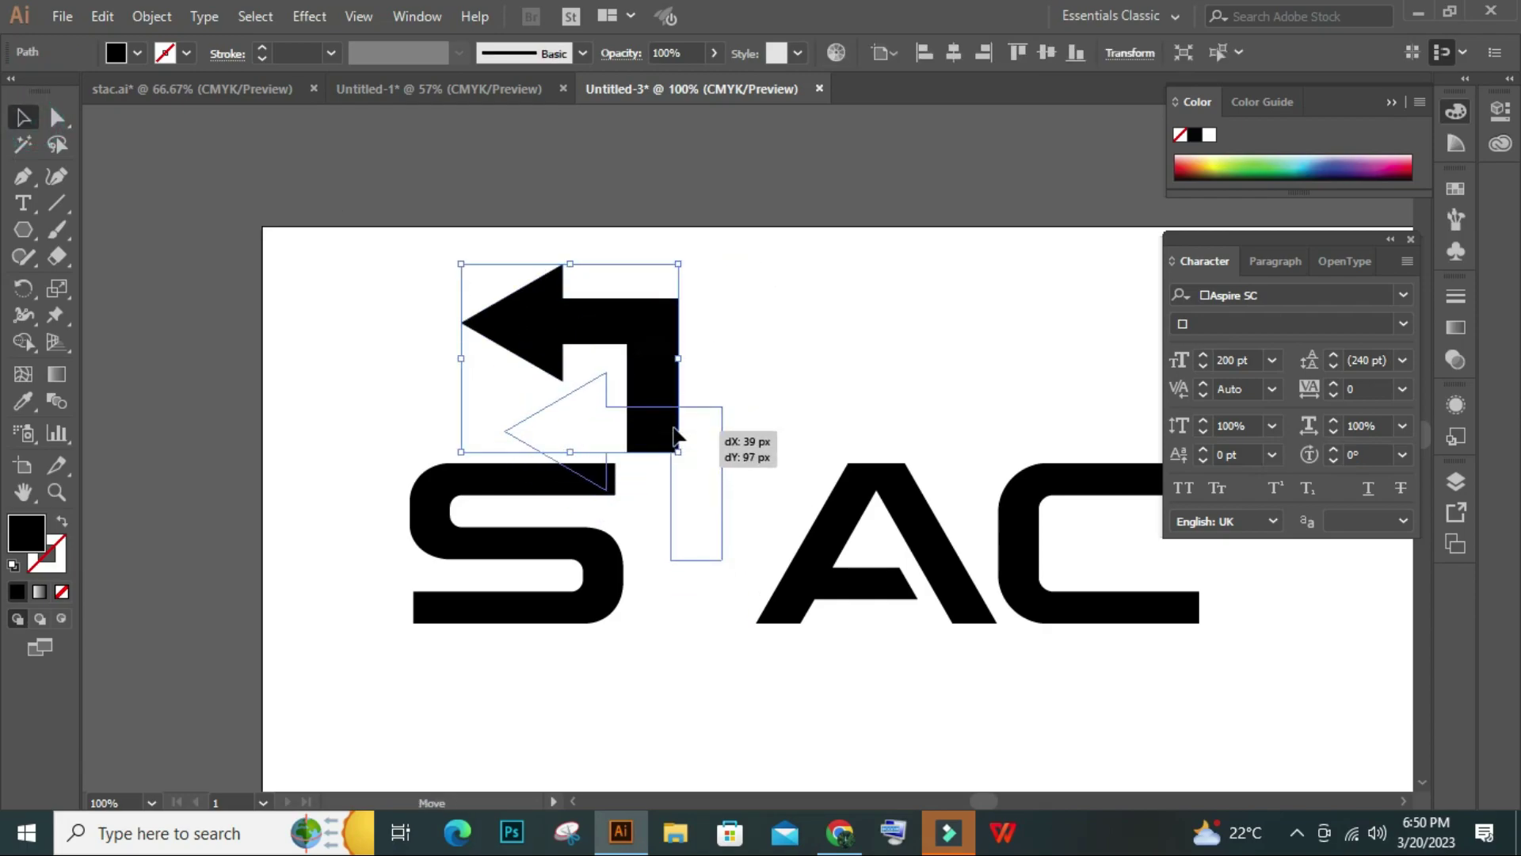
left_click_drag(731, 473, 774, 525)
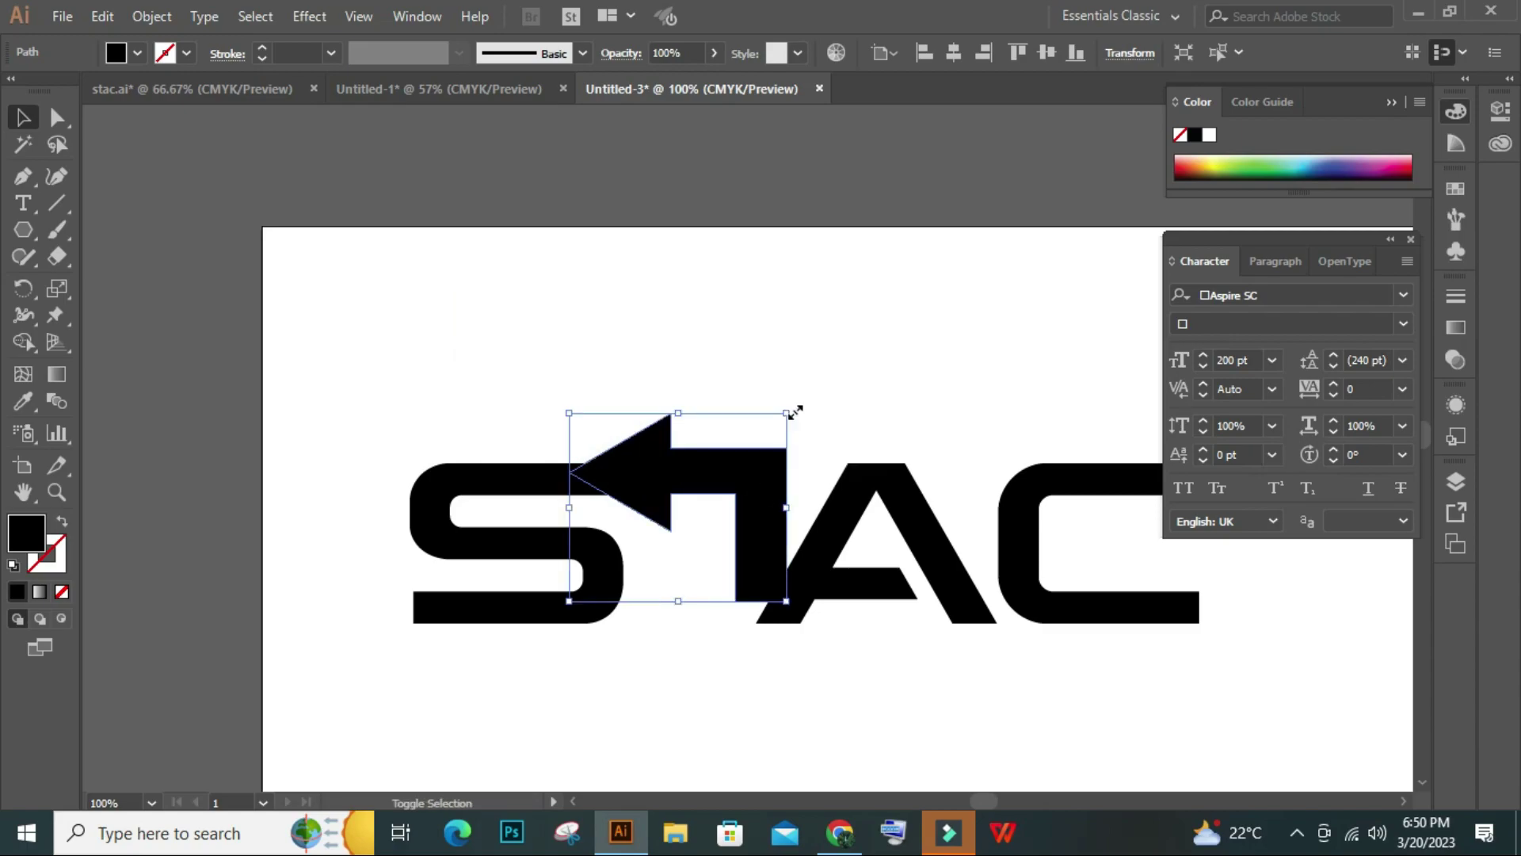
left_click_drag(787, 602, 749, 569)
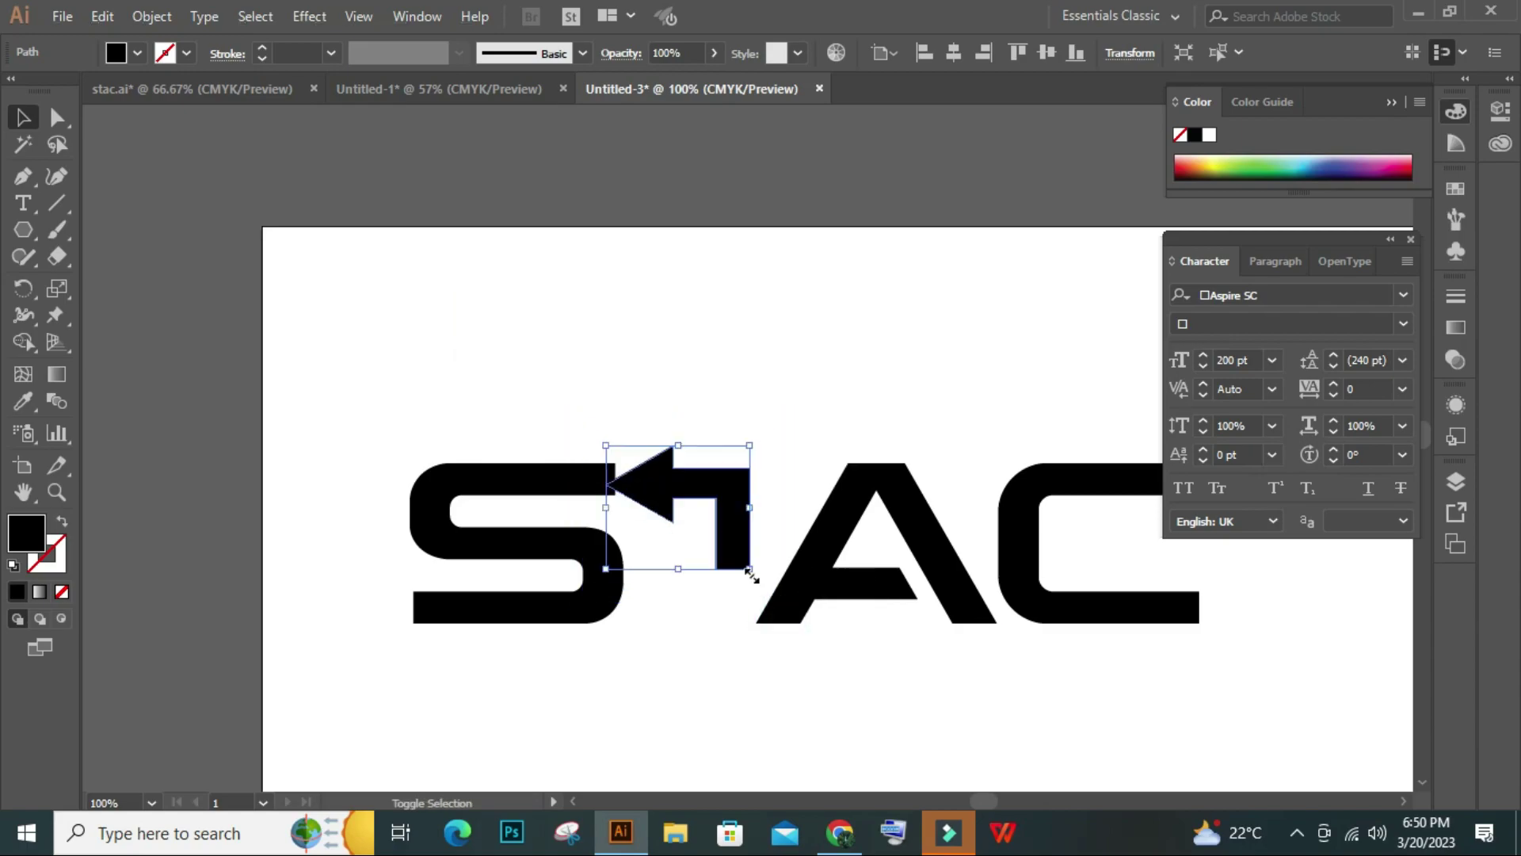
Nudge the arrow into position and enlarge it slightly from a corner handle
scroll(626, 483, "up", 4)
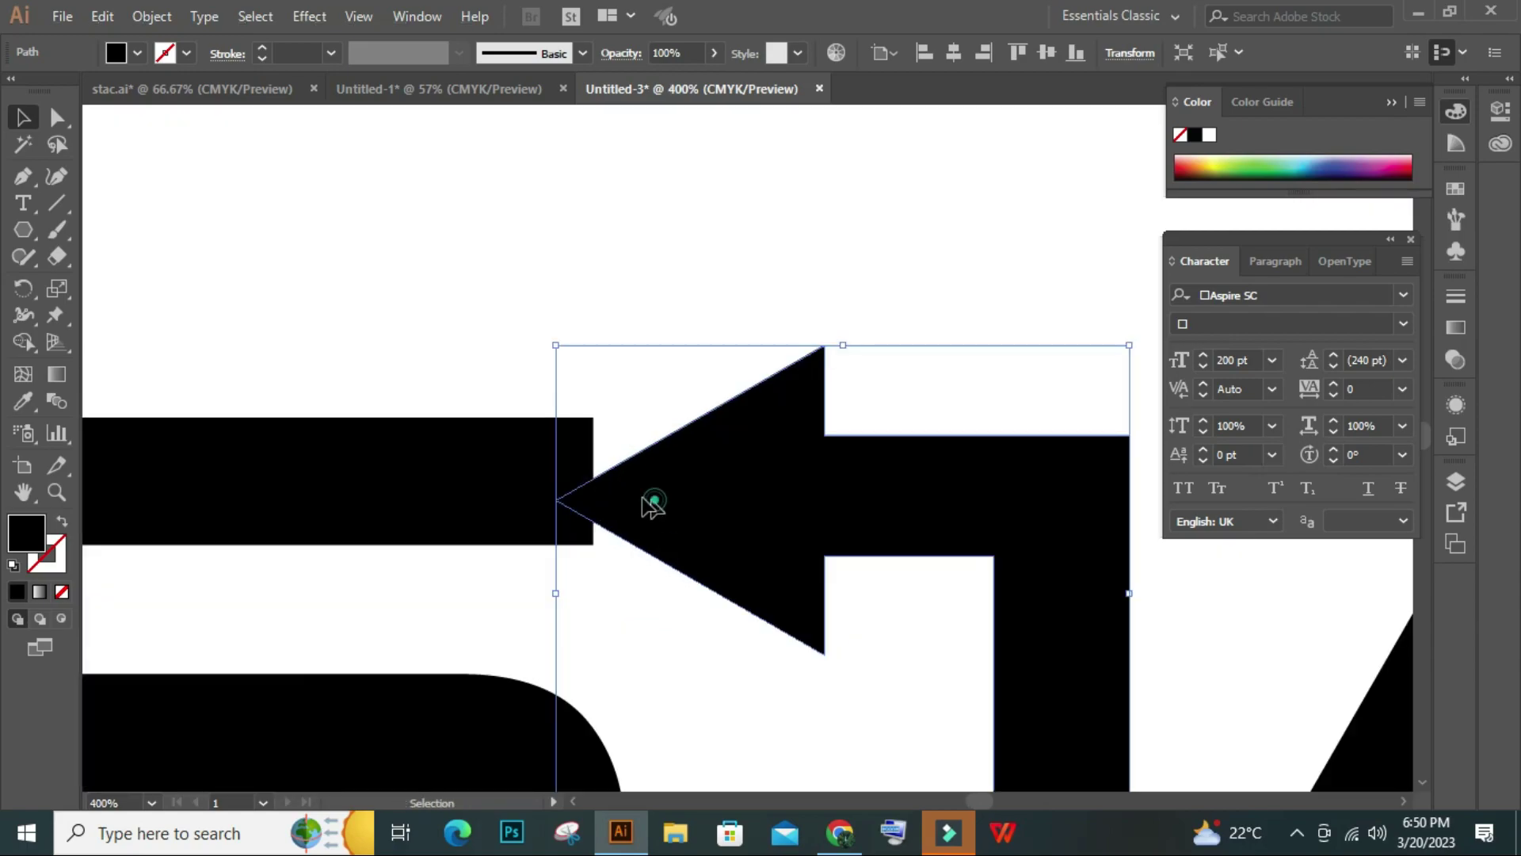
mouse_move(635, 500)
left_mouse_down()
mouse_move(584, 481)
mouse_move(620, 499)
left_mouse_up()
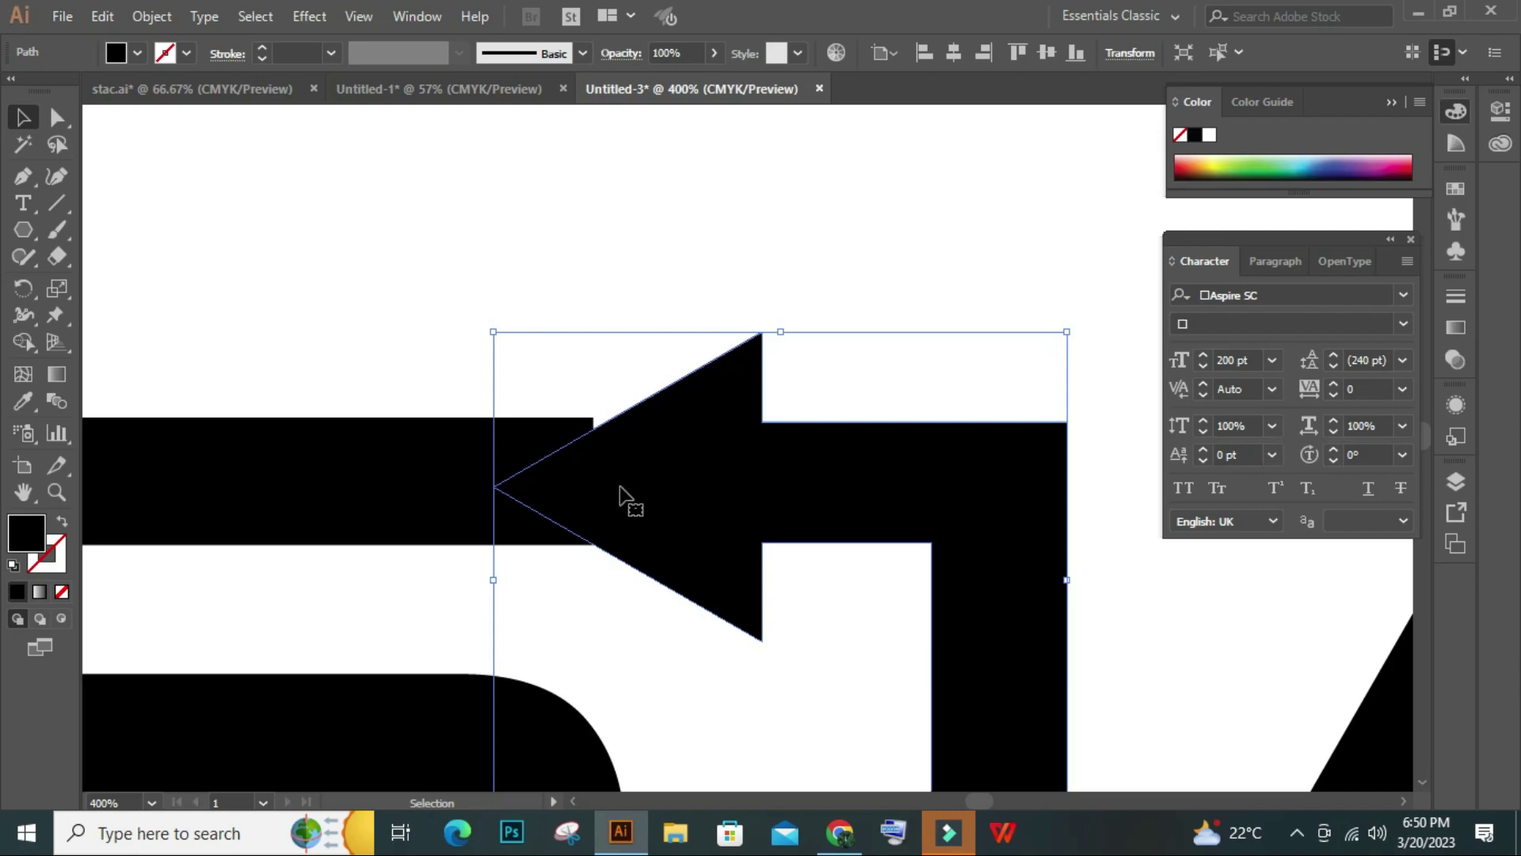
key("Up")
key("Up")
key("Down")
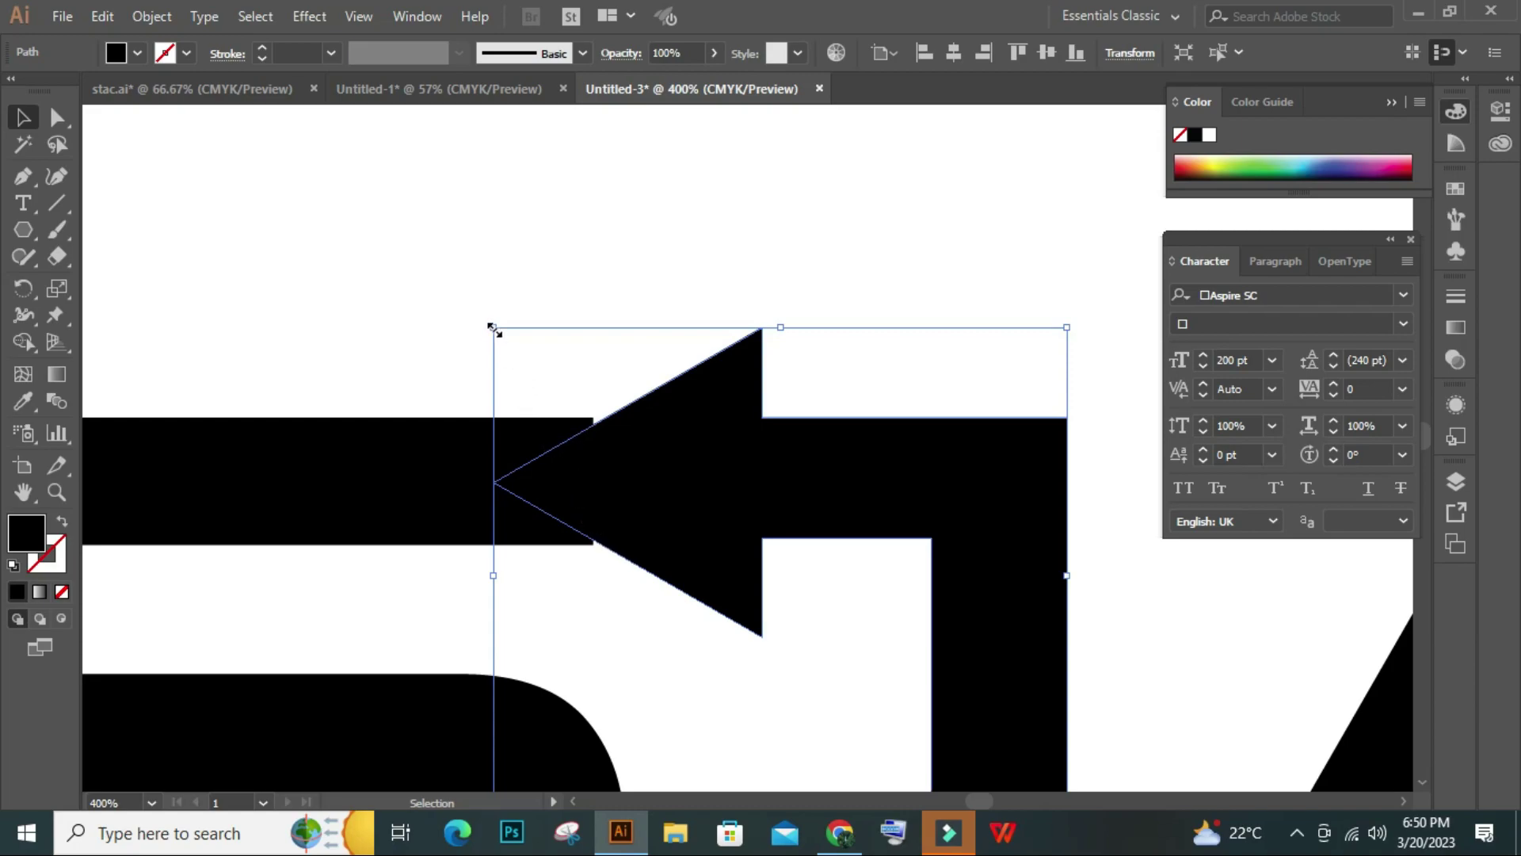
left_click_drag(490, 328, 482, 322)
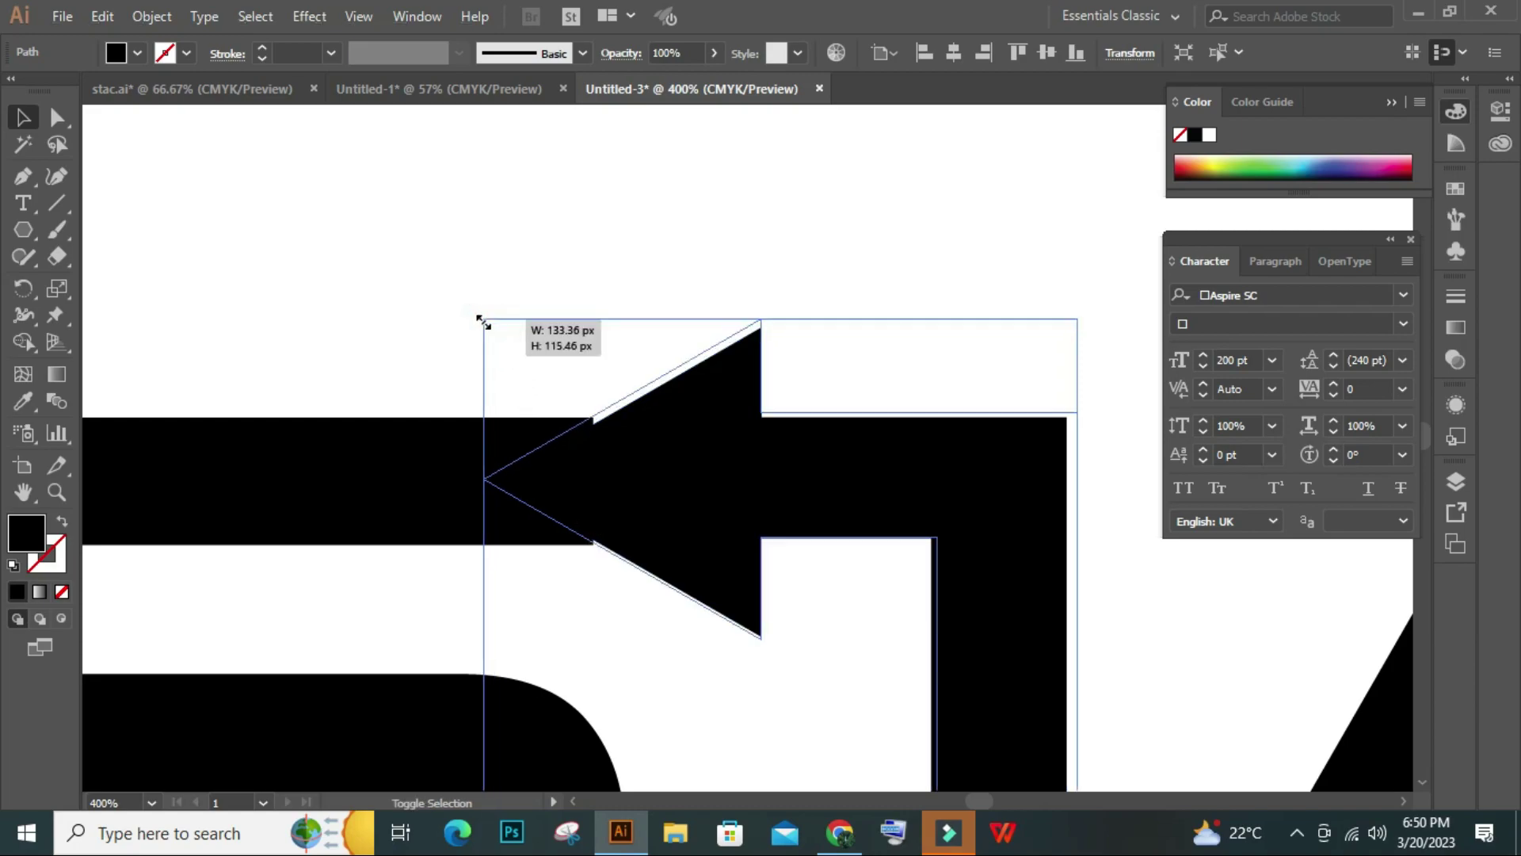
left_click(512, 244)
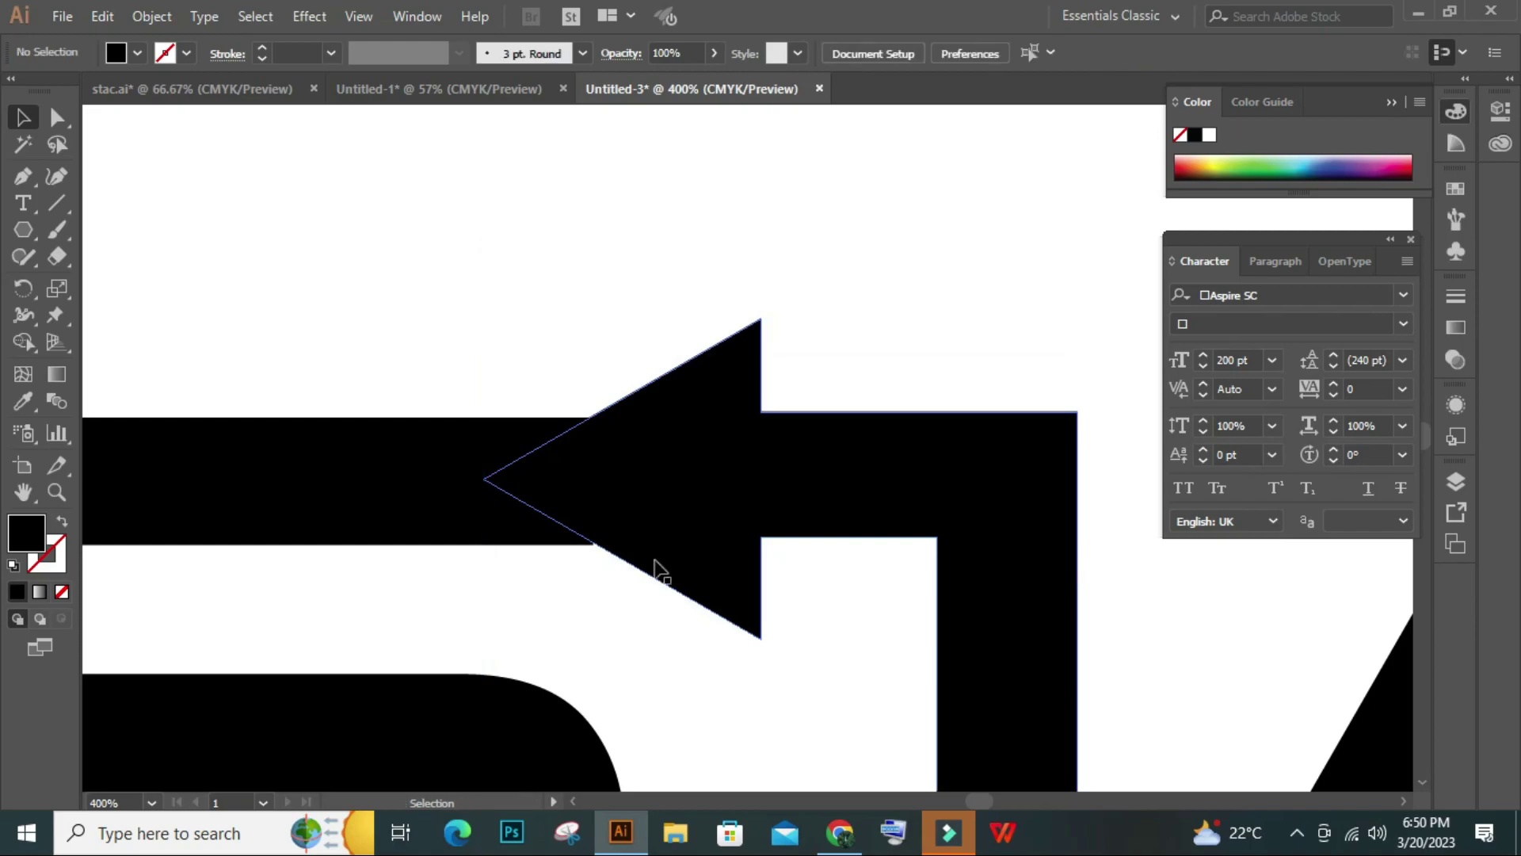
left_click(641, 541)
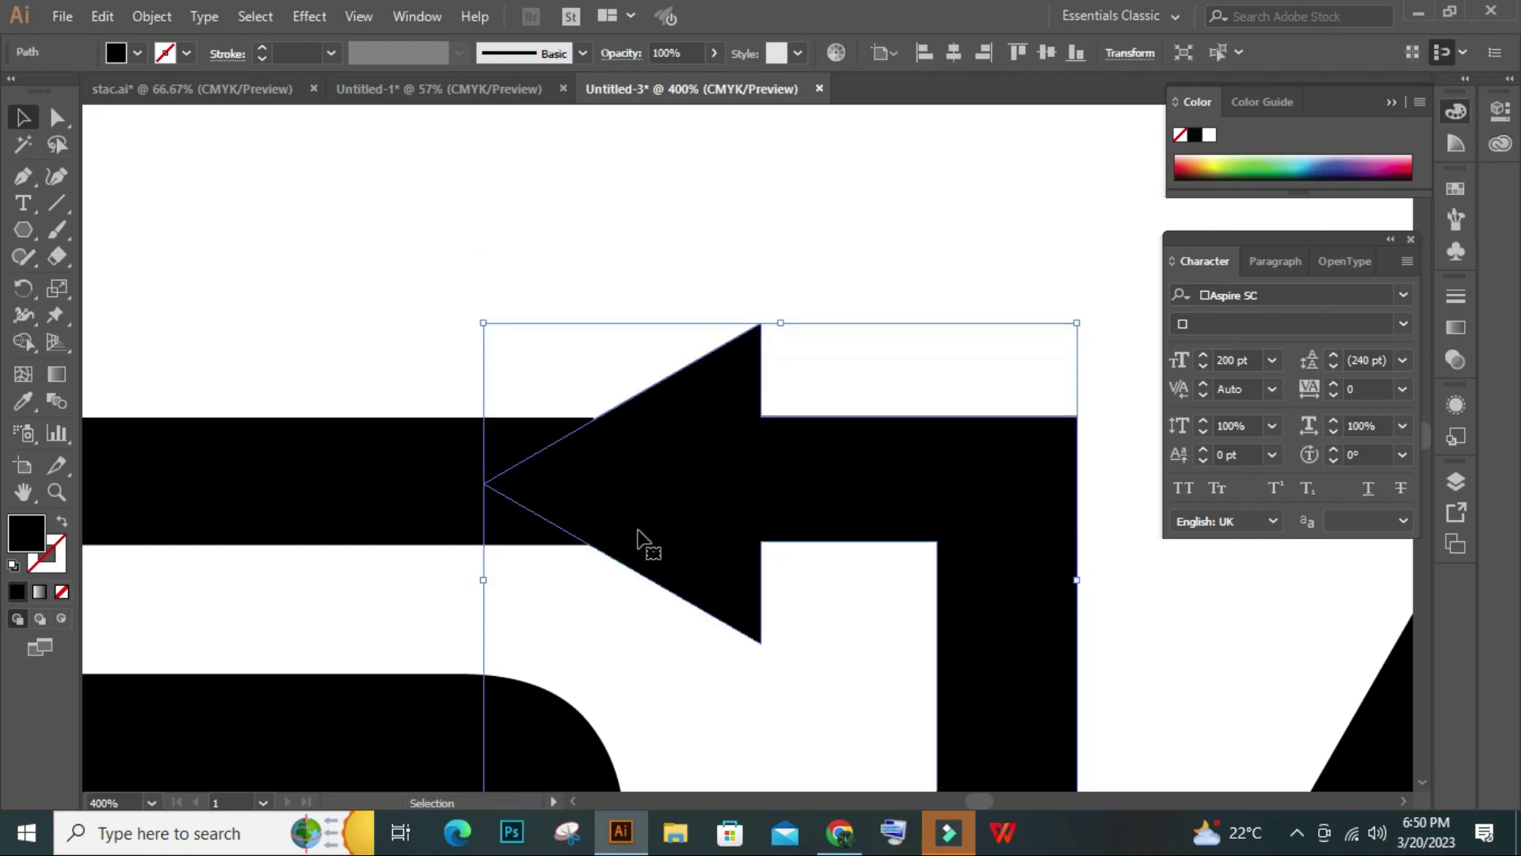
key("Up")
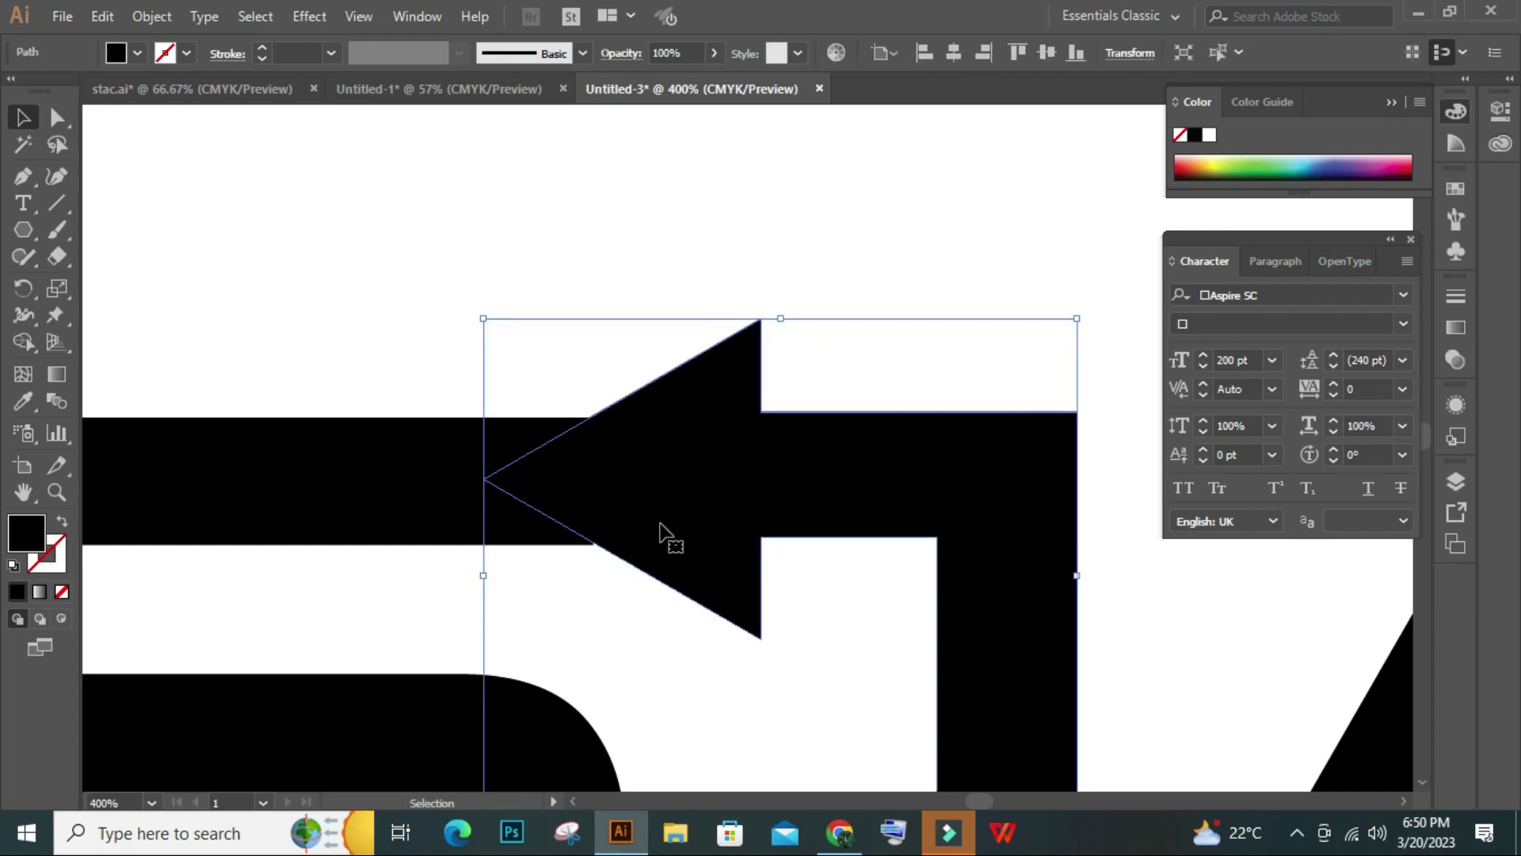
key("Down")
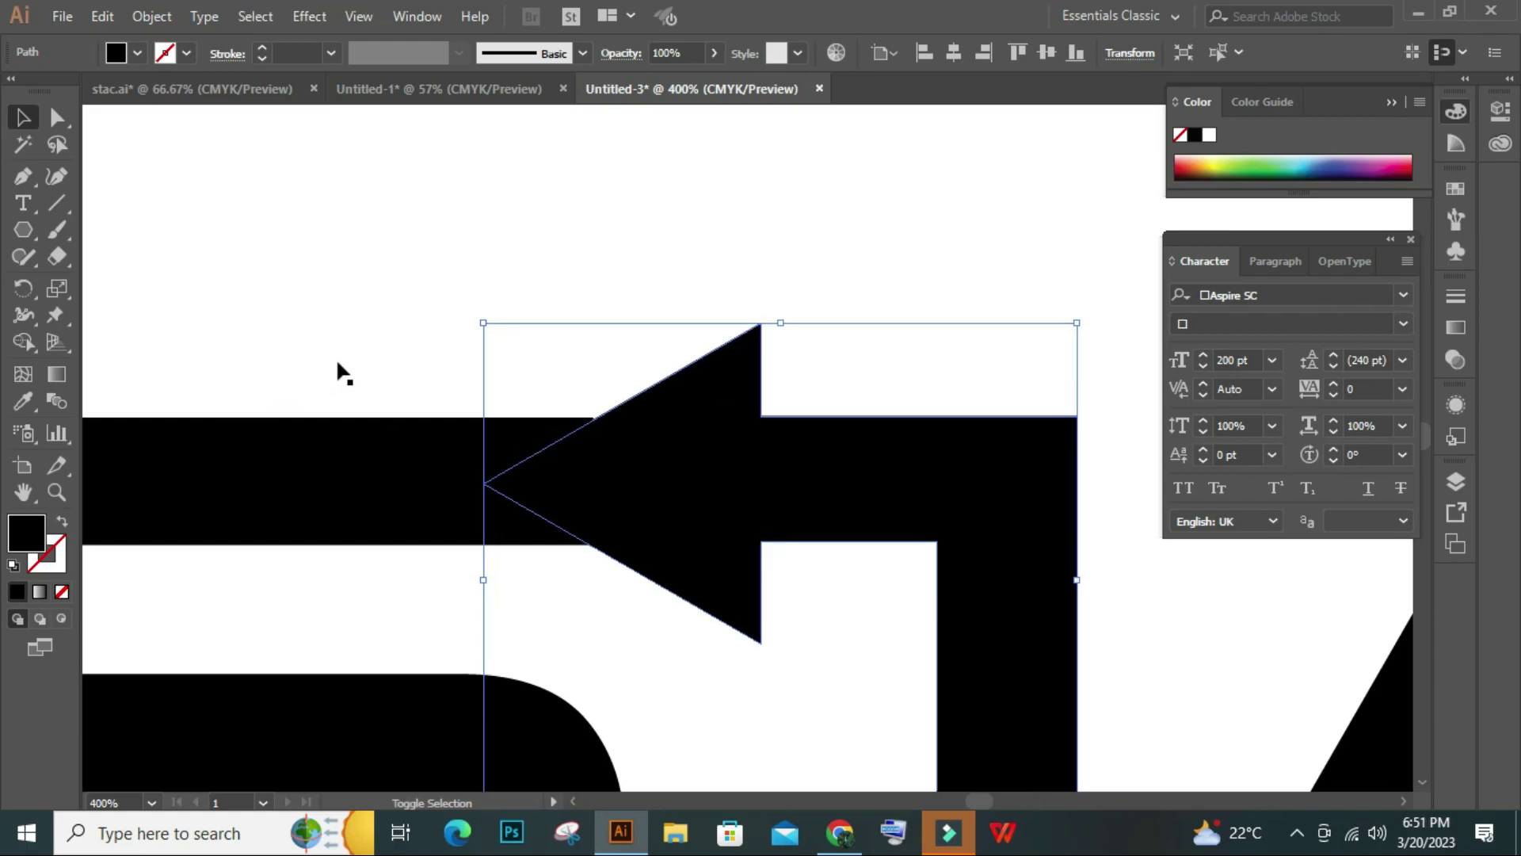
left_click_drag(485, 322, 483, 317)
left_click(503, 295)
Drag the arrow stem's bottom anchor points down to the letters' baseline
scroll(512, 309, "down", 1, "alt")
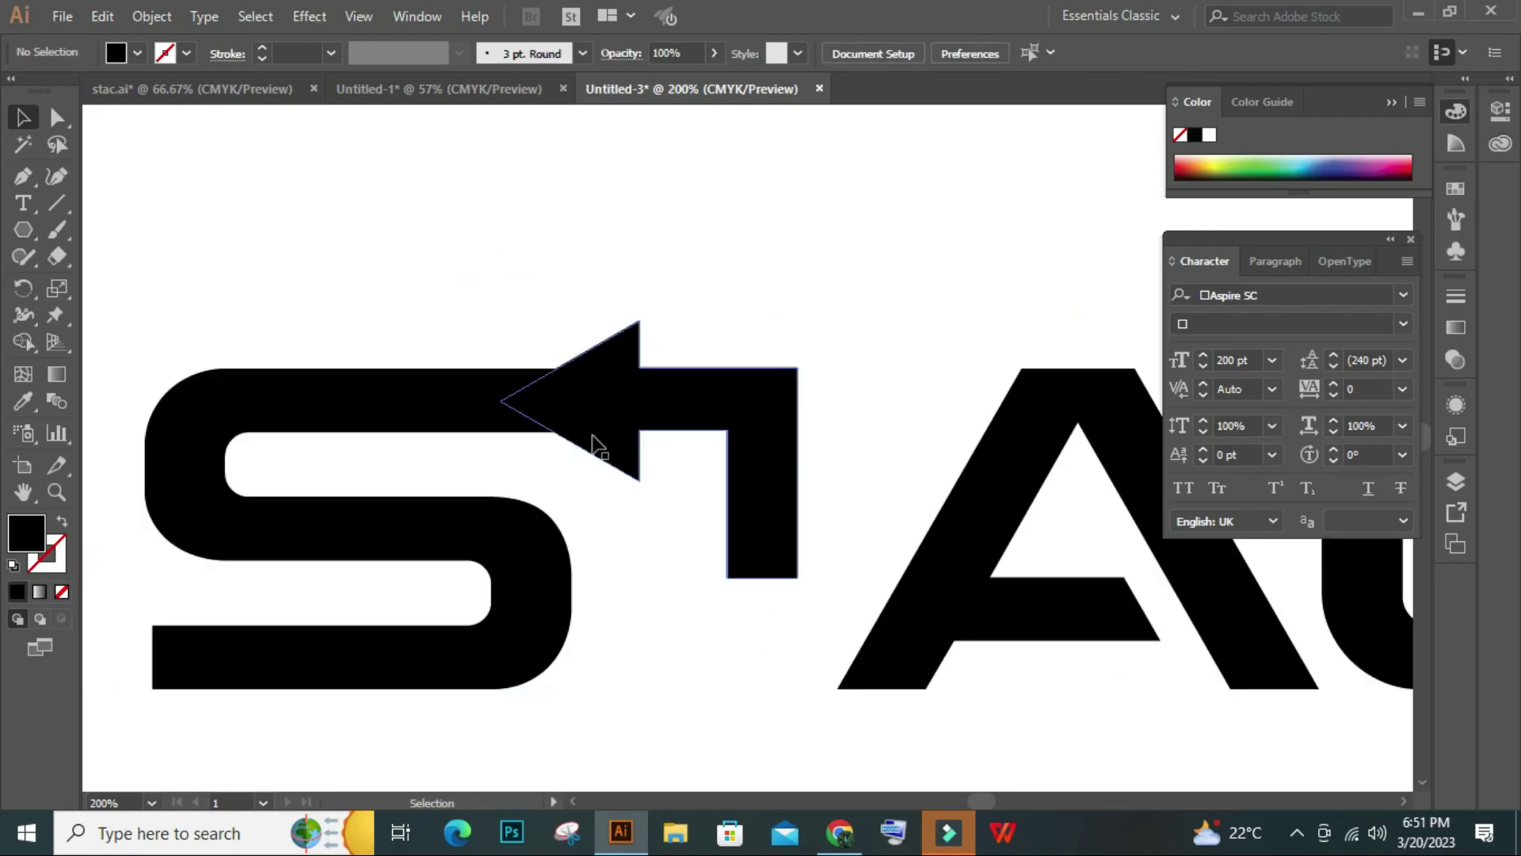
scroll(777, 509, "down", 1)
left_click_drag(829, 418, 760, 420)
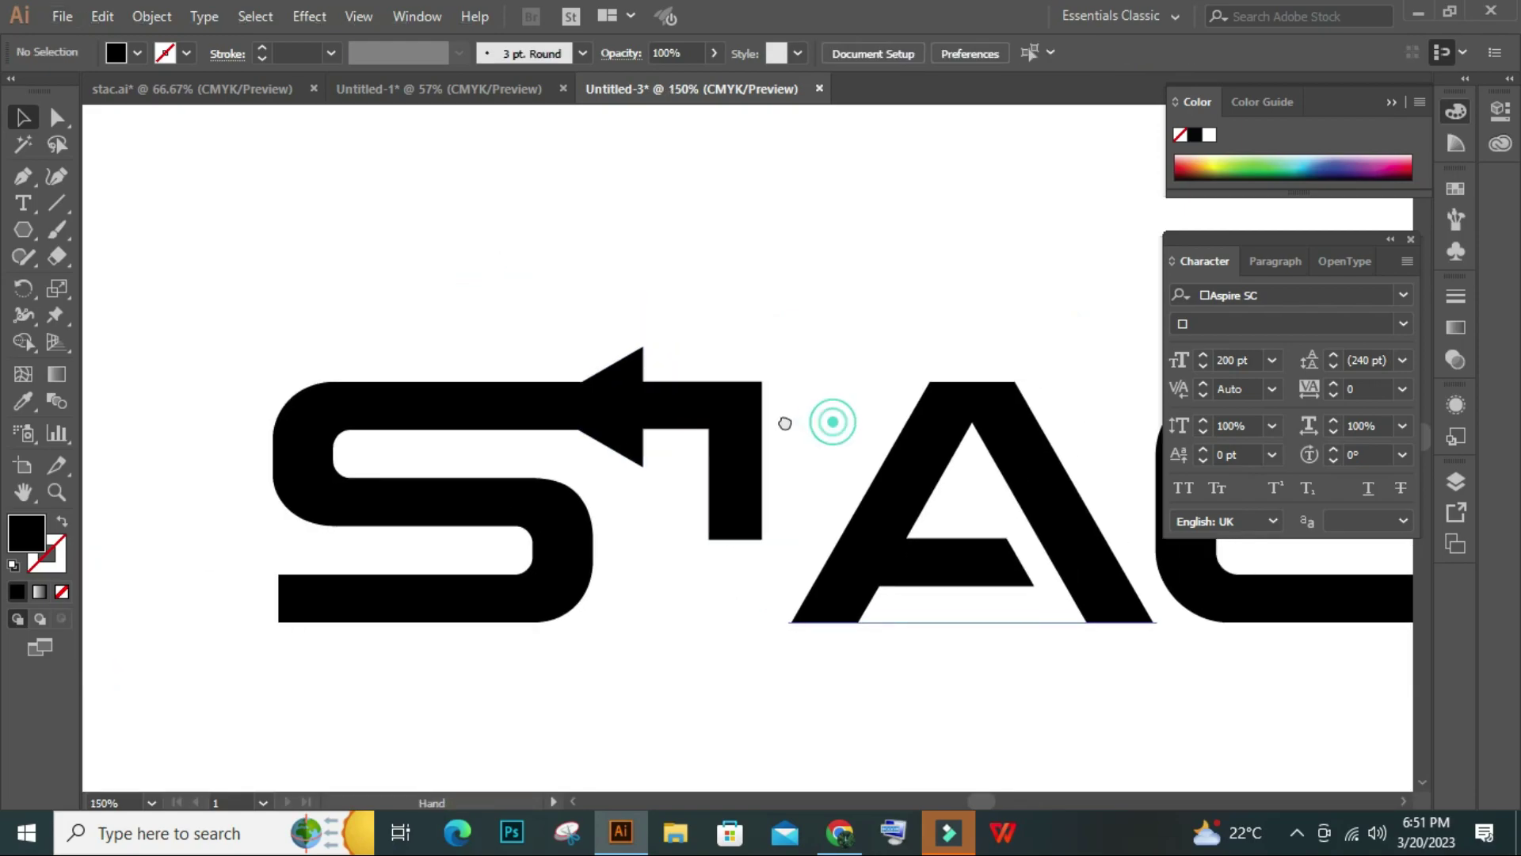
left_click(57, 117)
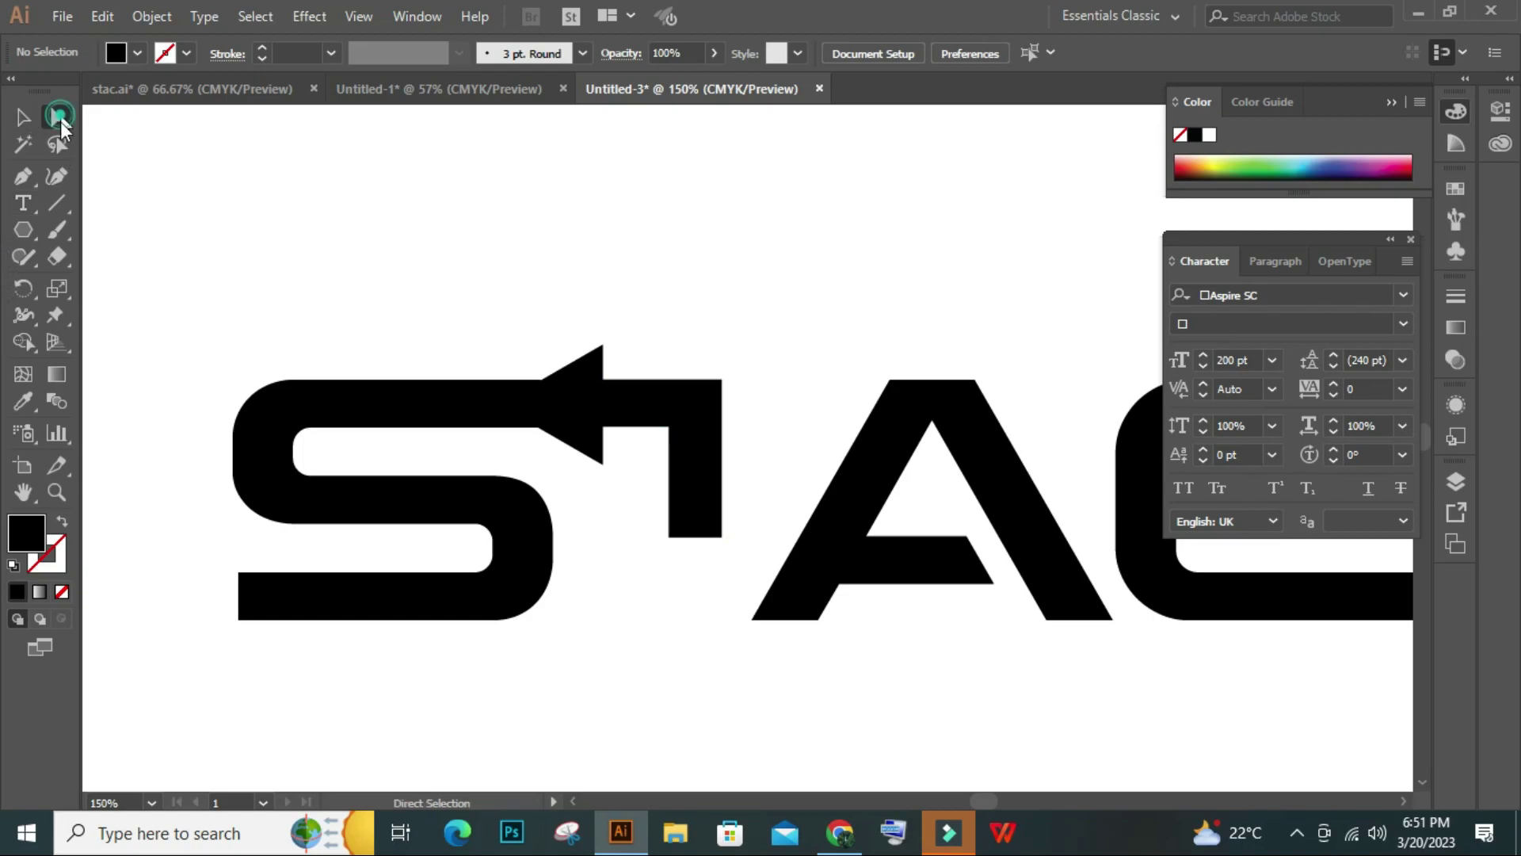
mouse_move(741, 522)
left_mouse_down()
mouse_move(642, 550)
mouse_move(697, 630)
mouse_move(692, 618)
left_mouse_up()
left_click(802, 681)
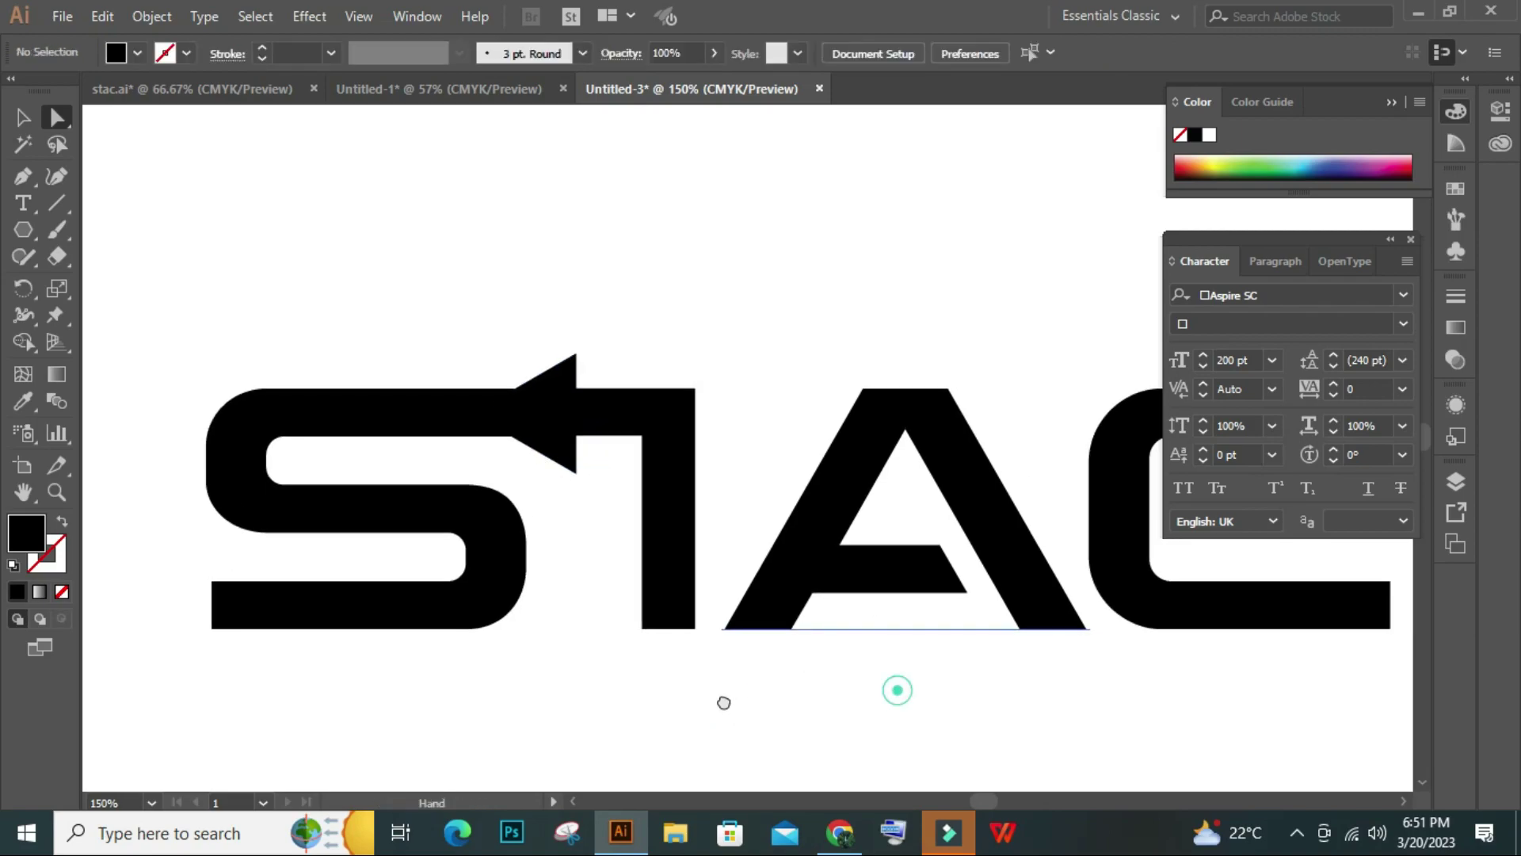
left_click_drag(896, 689, 587, 710)
mouse_move(509, 408)
left_mouse_down()
mouse_move(816, 563)
mouse_move(720, 515)
left_mouse_up()
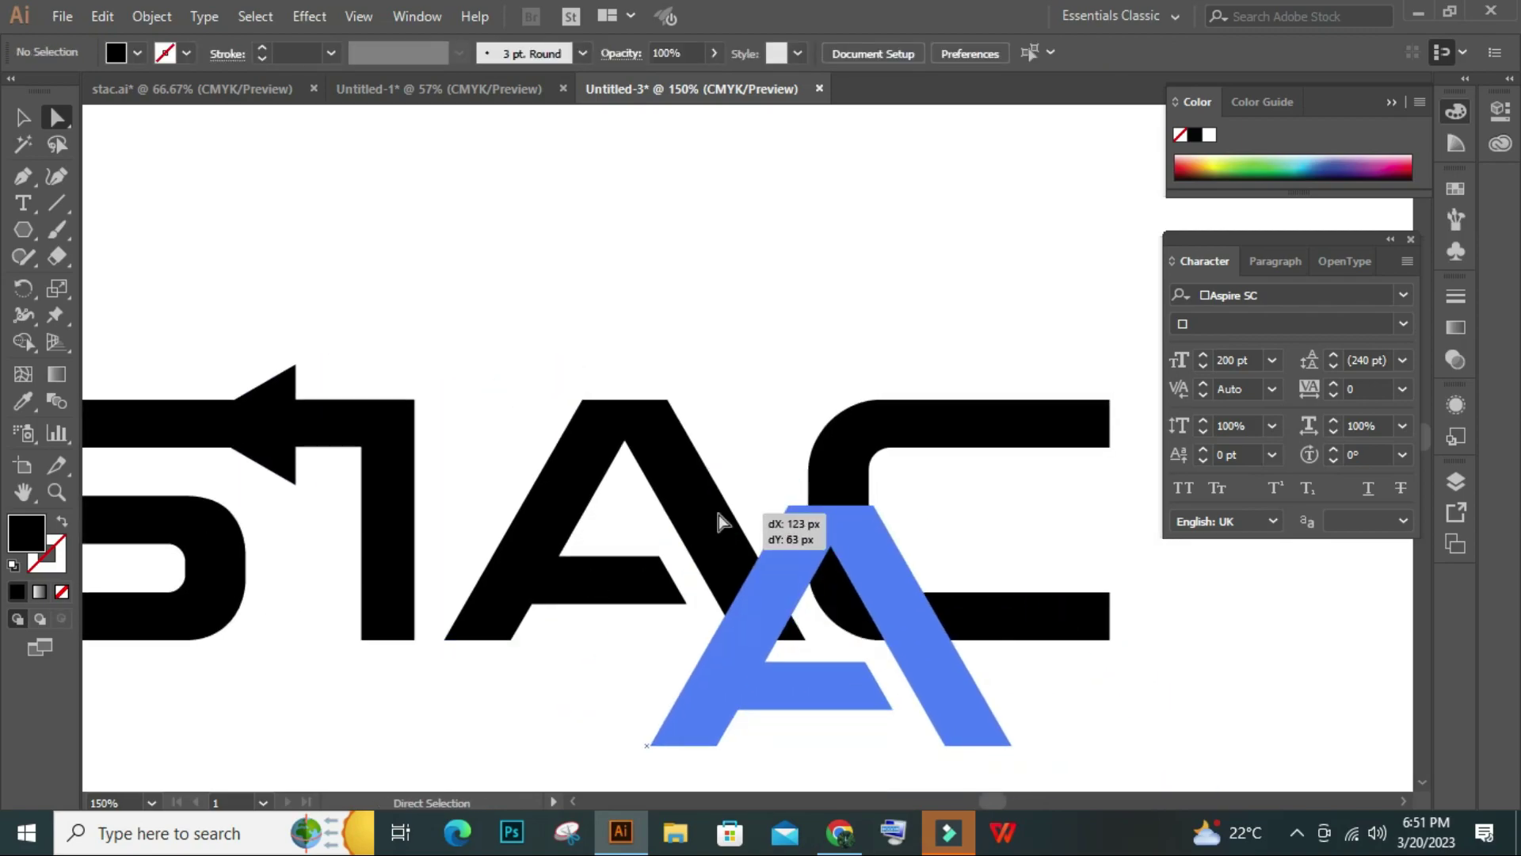
Marquee-select the A and C and Shift-nudge them right twice
left_click(23, 117)
left_click_drag(666, 306, 1026, 656)
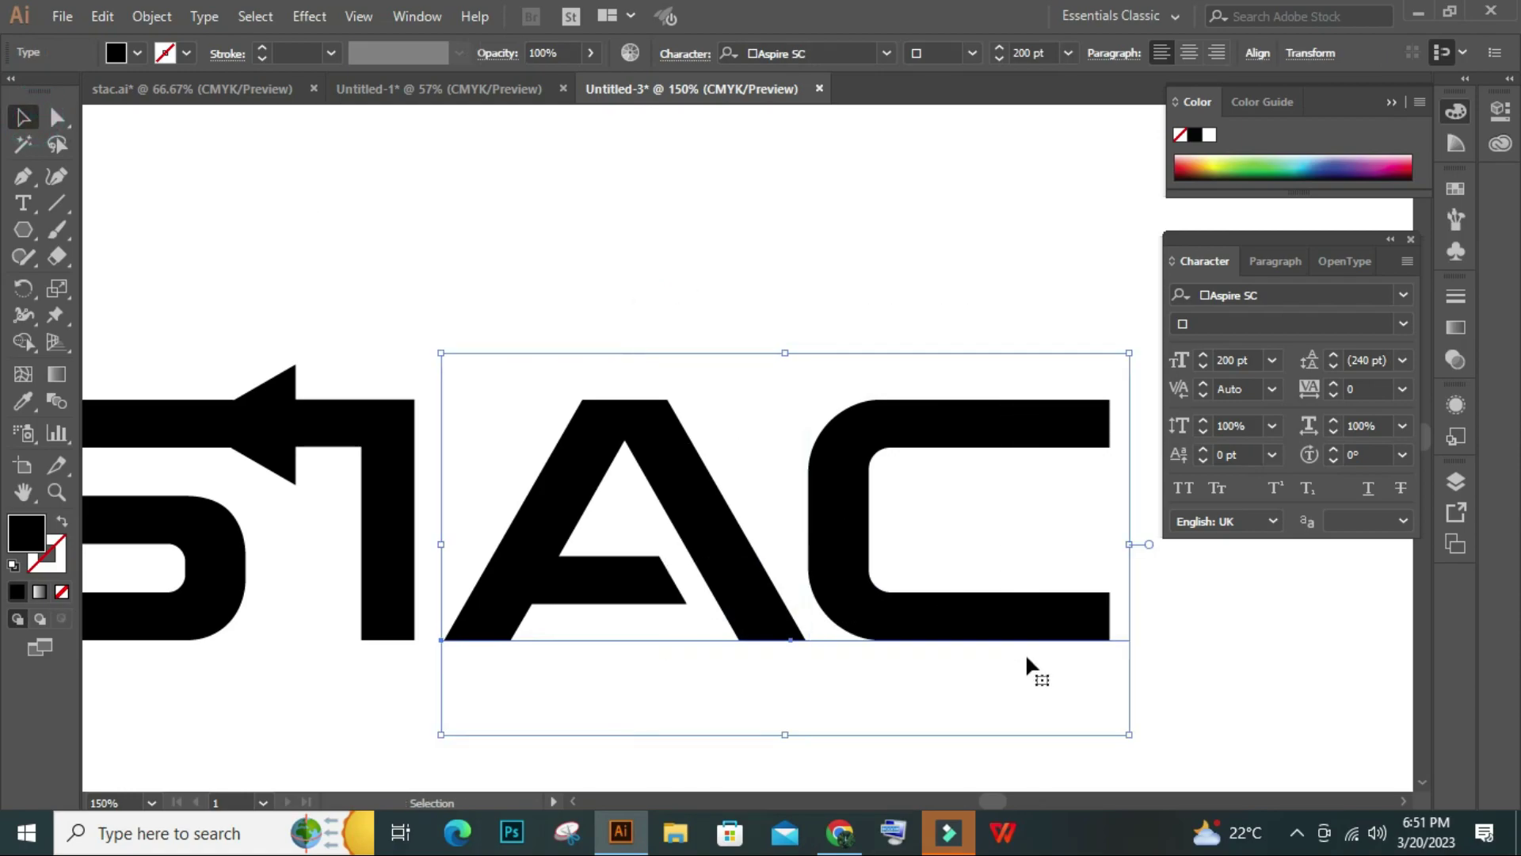
key("shift+Right")
key("shift+Right")
key("shift+Right")
key("shift+Right")
key("shift+Right")
key("shift+Right")
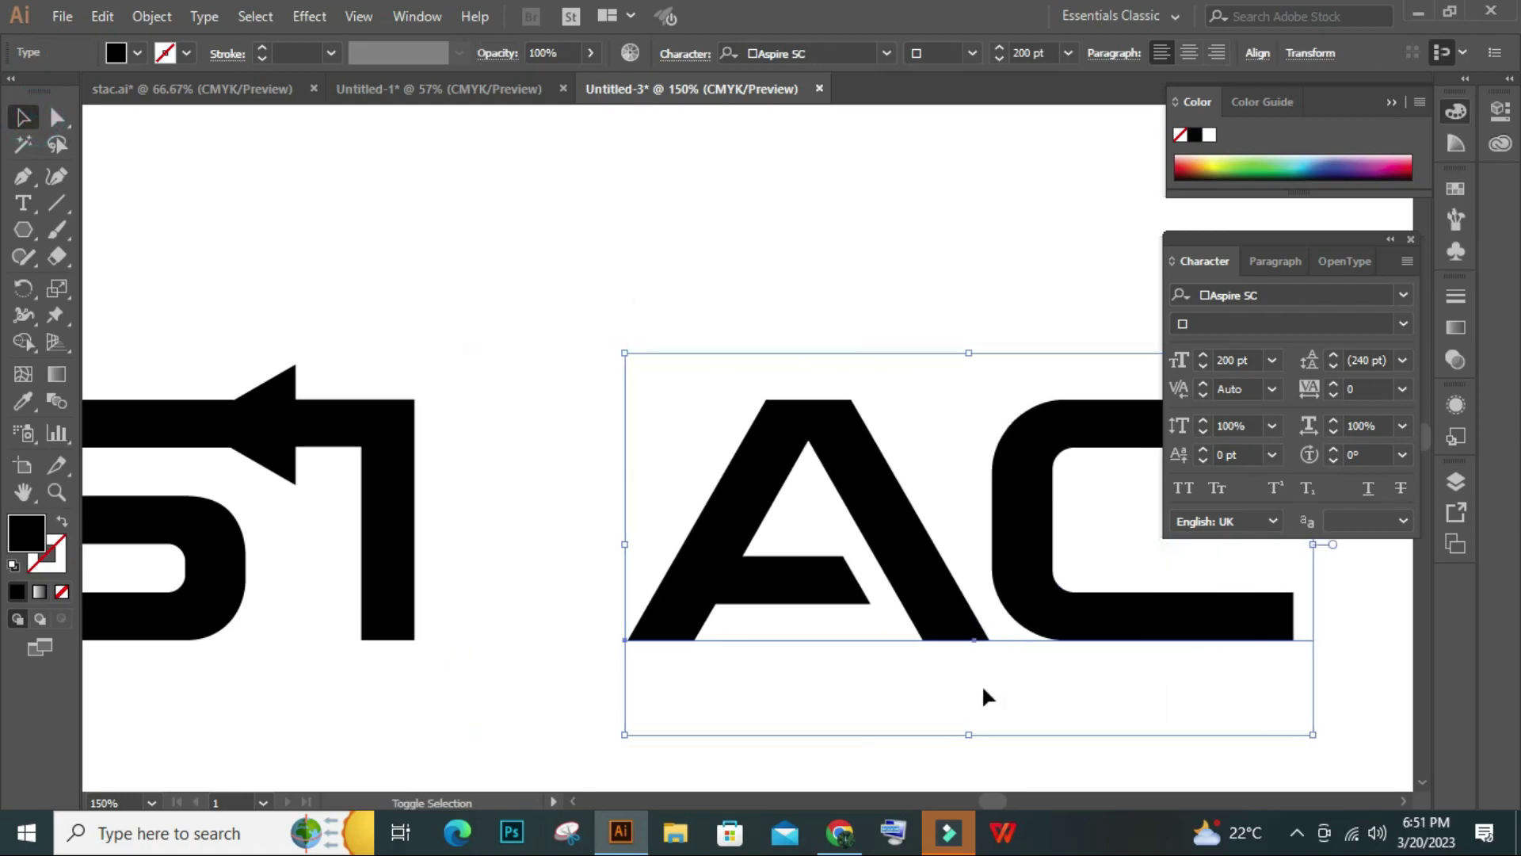
key("shift+Right")
key("shift+Right")
key("shift+Right")
key("shift+Right")
key("shift+Right")
key("shift+Right")
key("shift+Right")
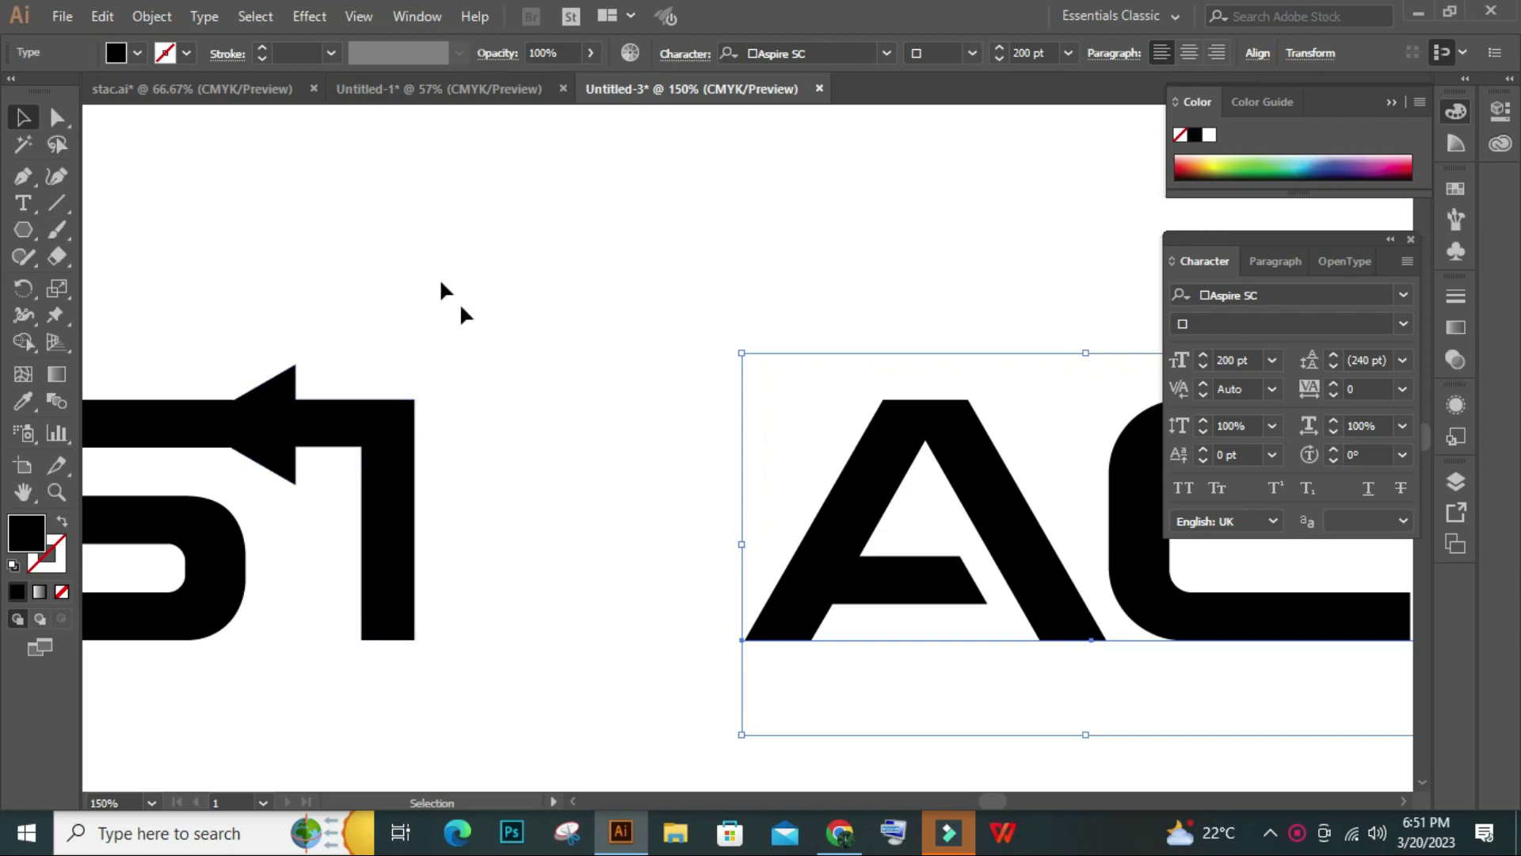
Reflect a copy of the arrow T vertically and nudge it beside the original
left_click(298, 478)
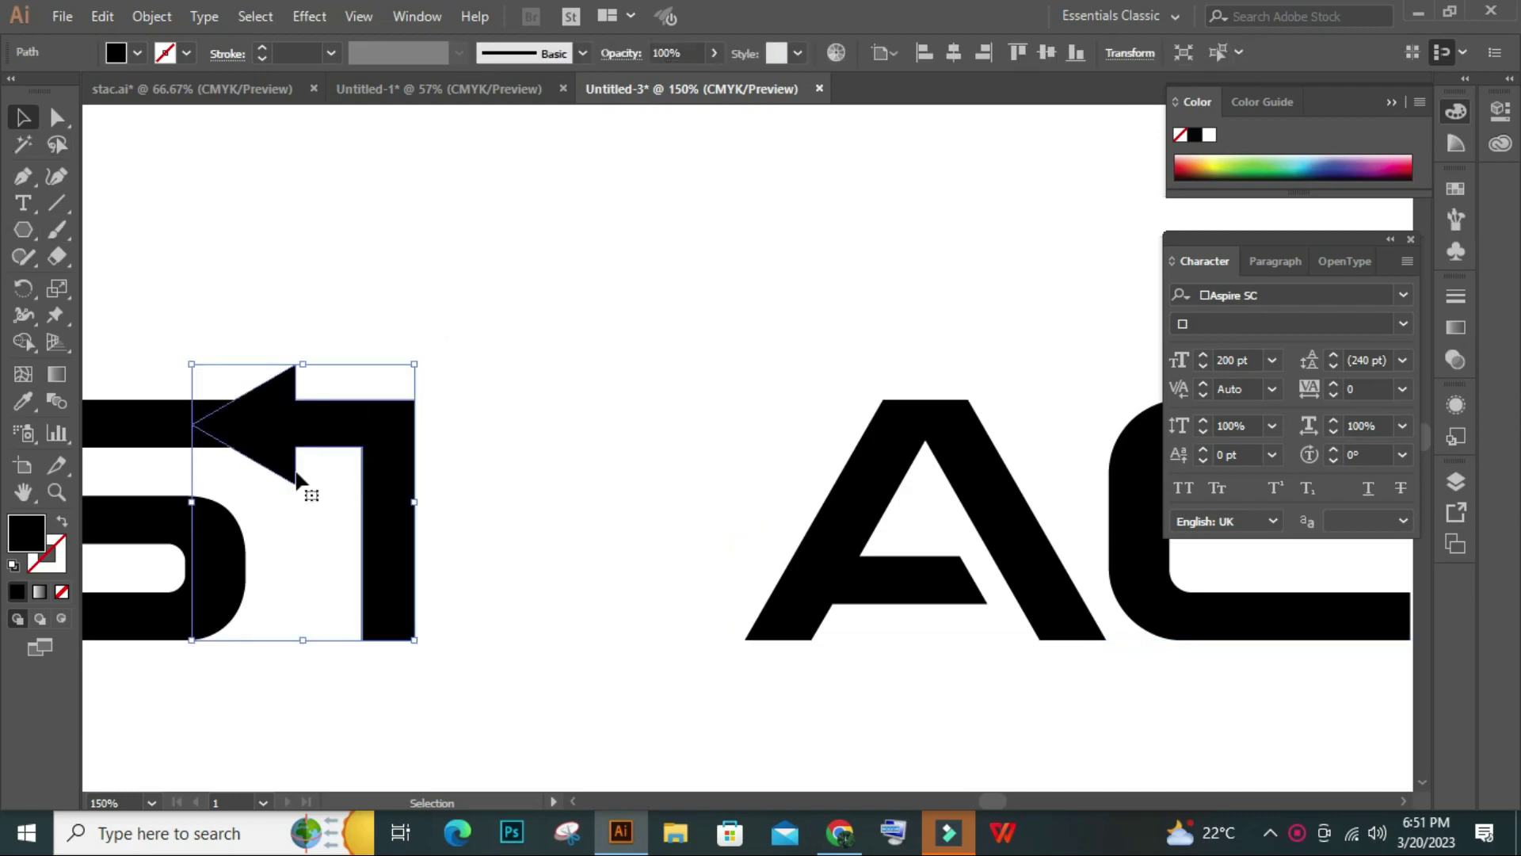
left_click_drag(281, 441, 504, 428)
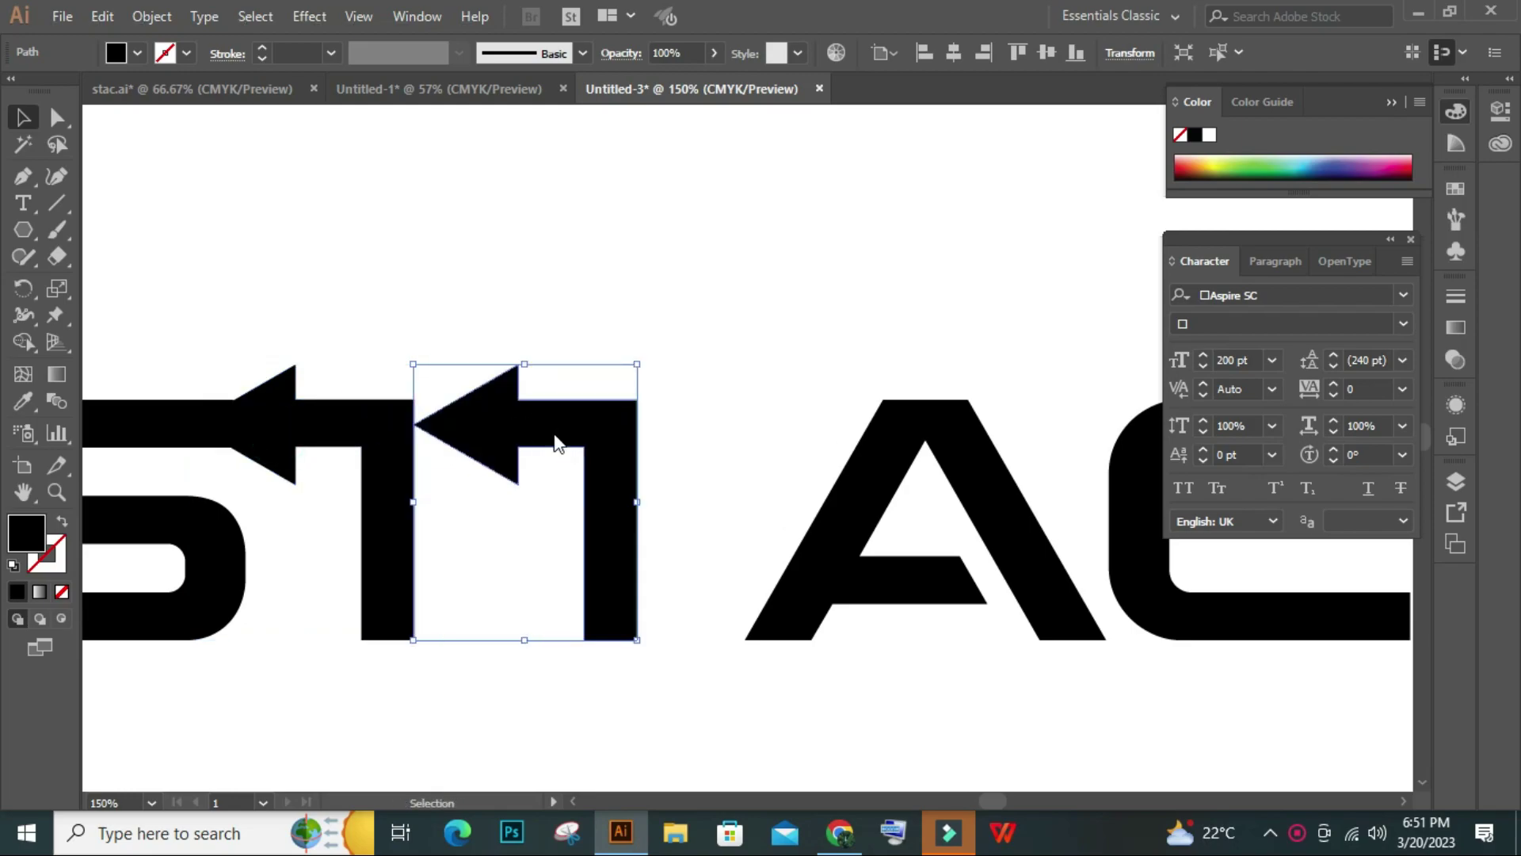
right_click(557, 444)
mouse_move(665, 671)
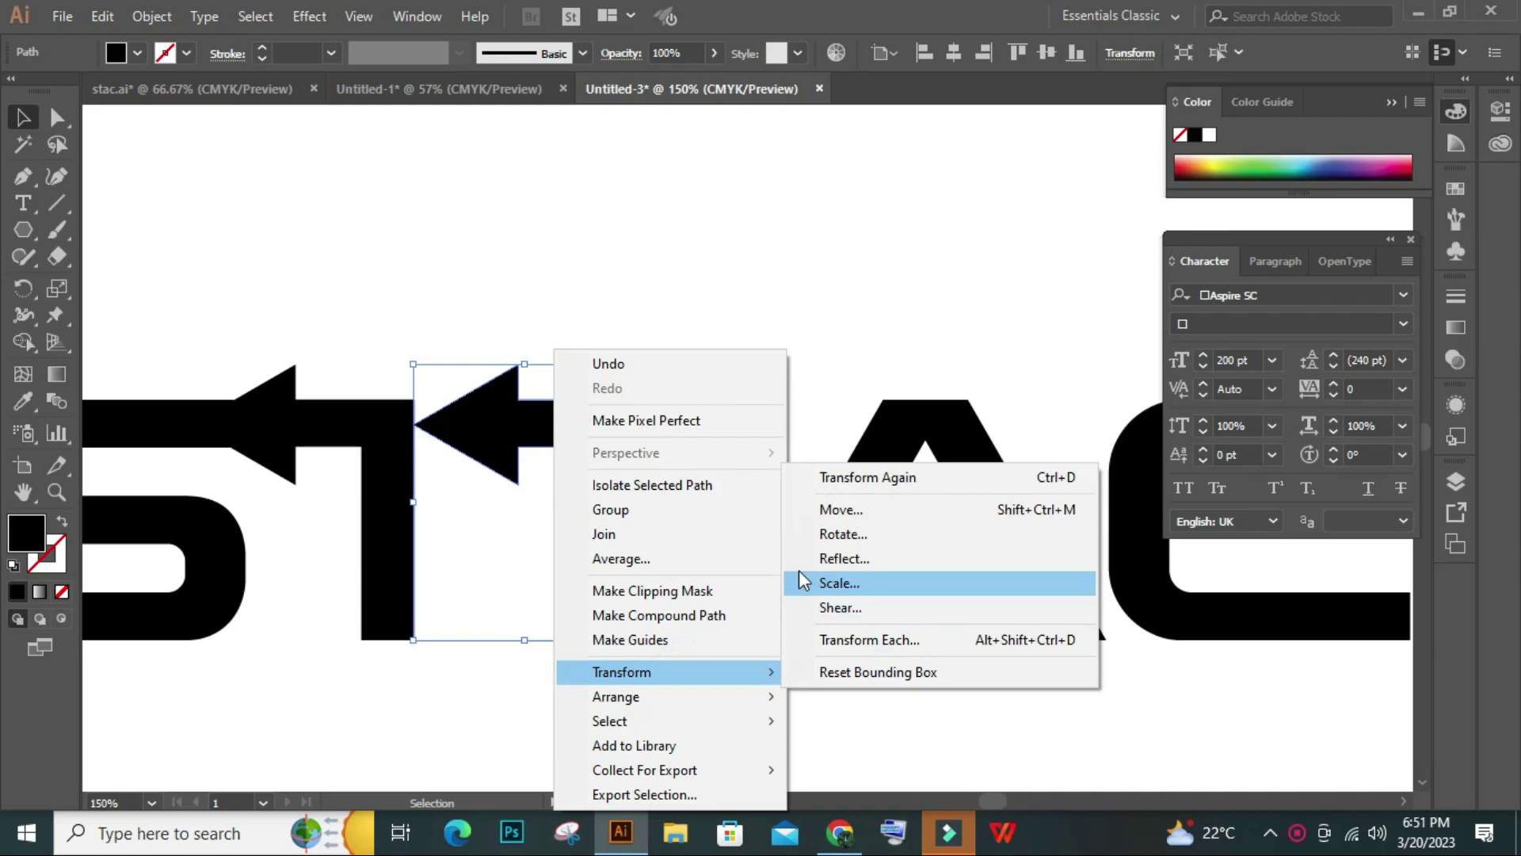
left_click(836, 559)
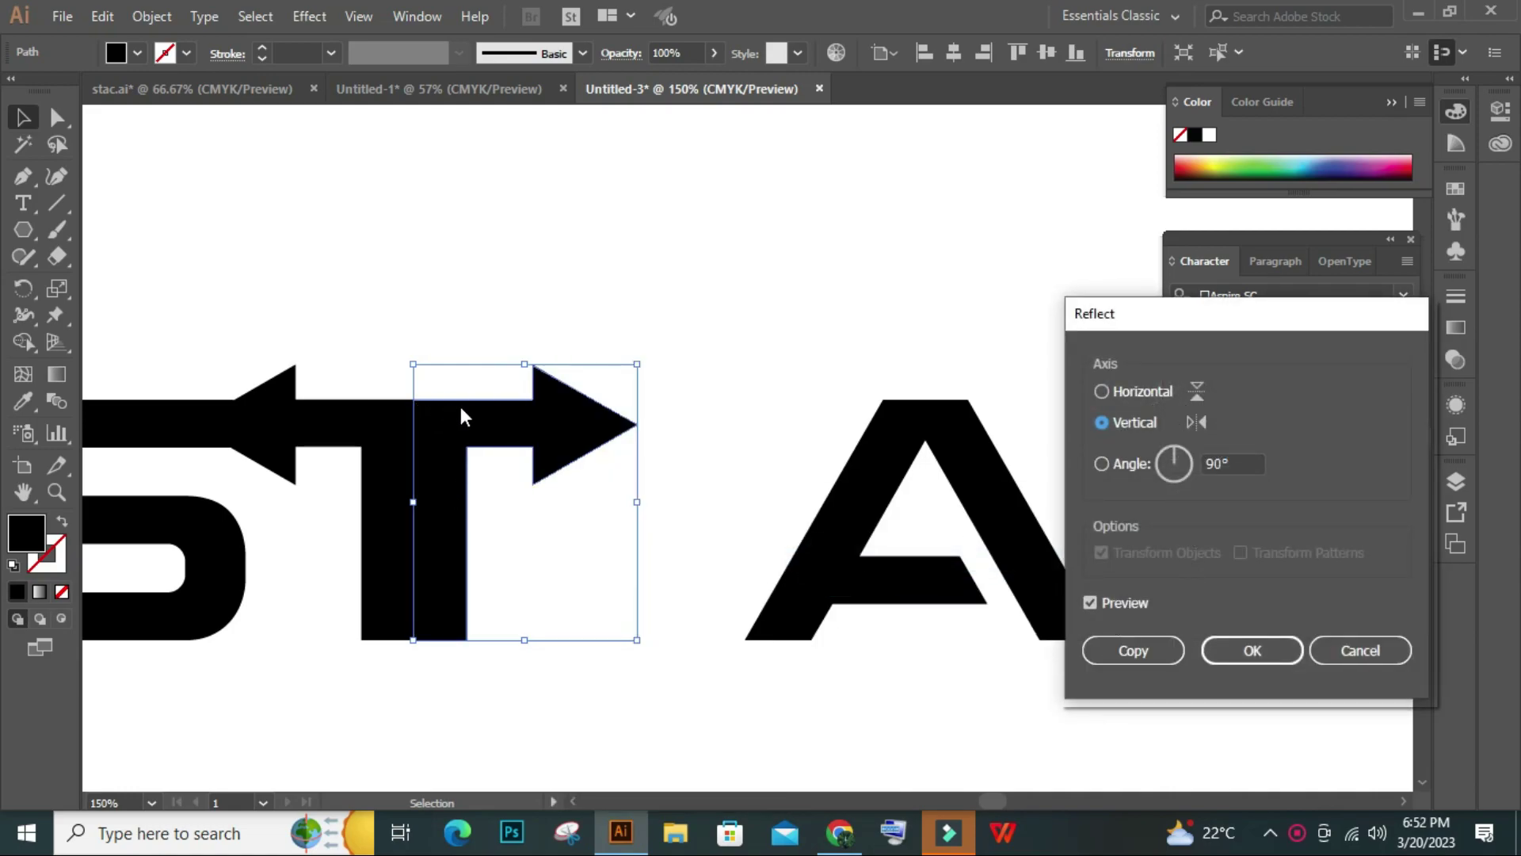
left_click(1229, 651)
key("shift+Right")
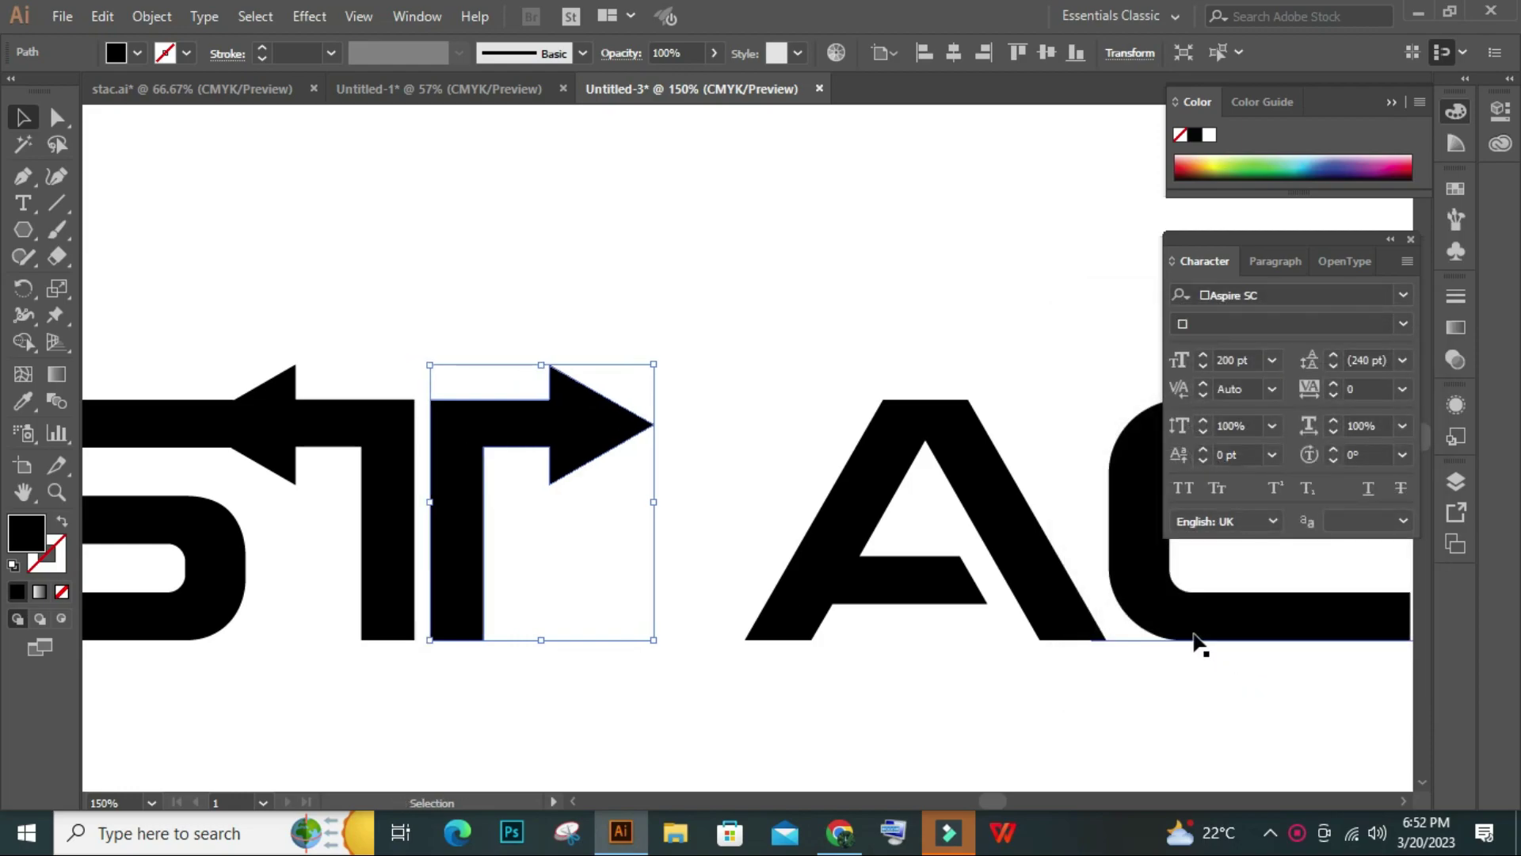
key("Left")
key("Left")
key("Left")
Colour the right-pointing arrow T olive from the Color spectrum
left_click(805, 358)
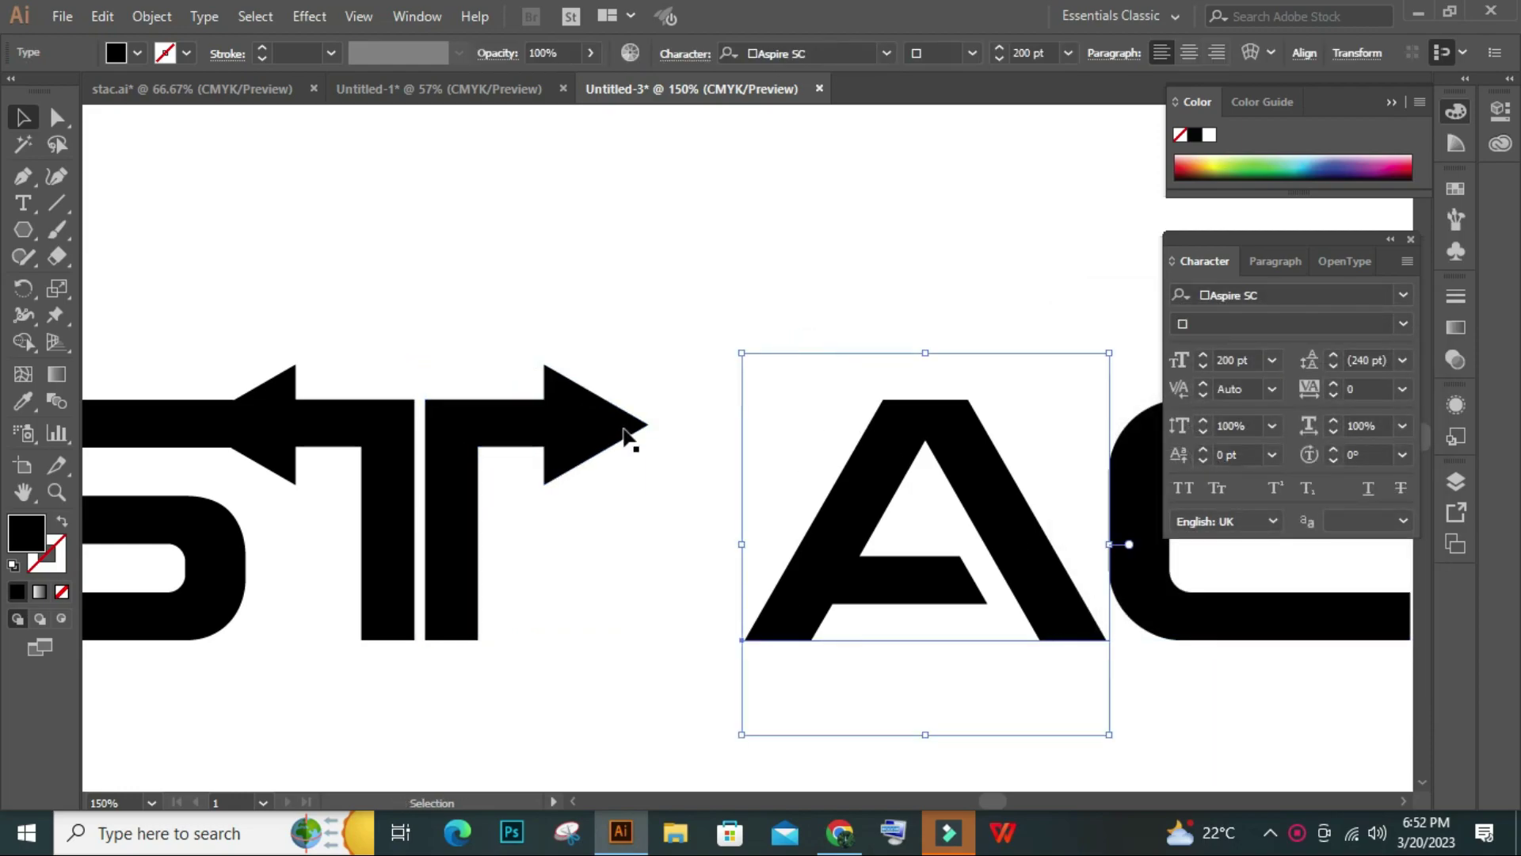
left_click(573, 318)
mouse_move(572, 313)
left_mouse_down()
mouse_move(718, 294)
mouse_move(654, 312)
left_mouse_up()
left_click(679, 407)
left_click(1203, 170)
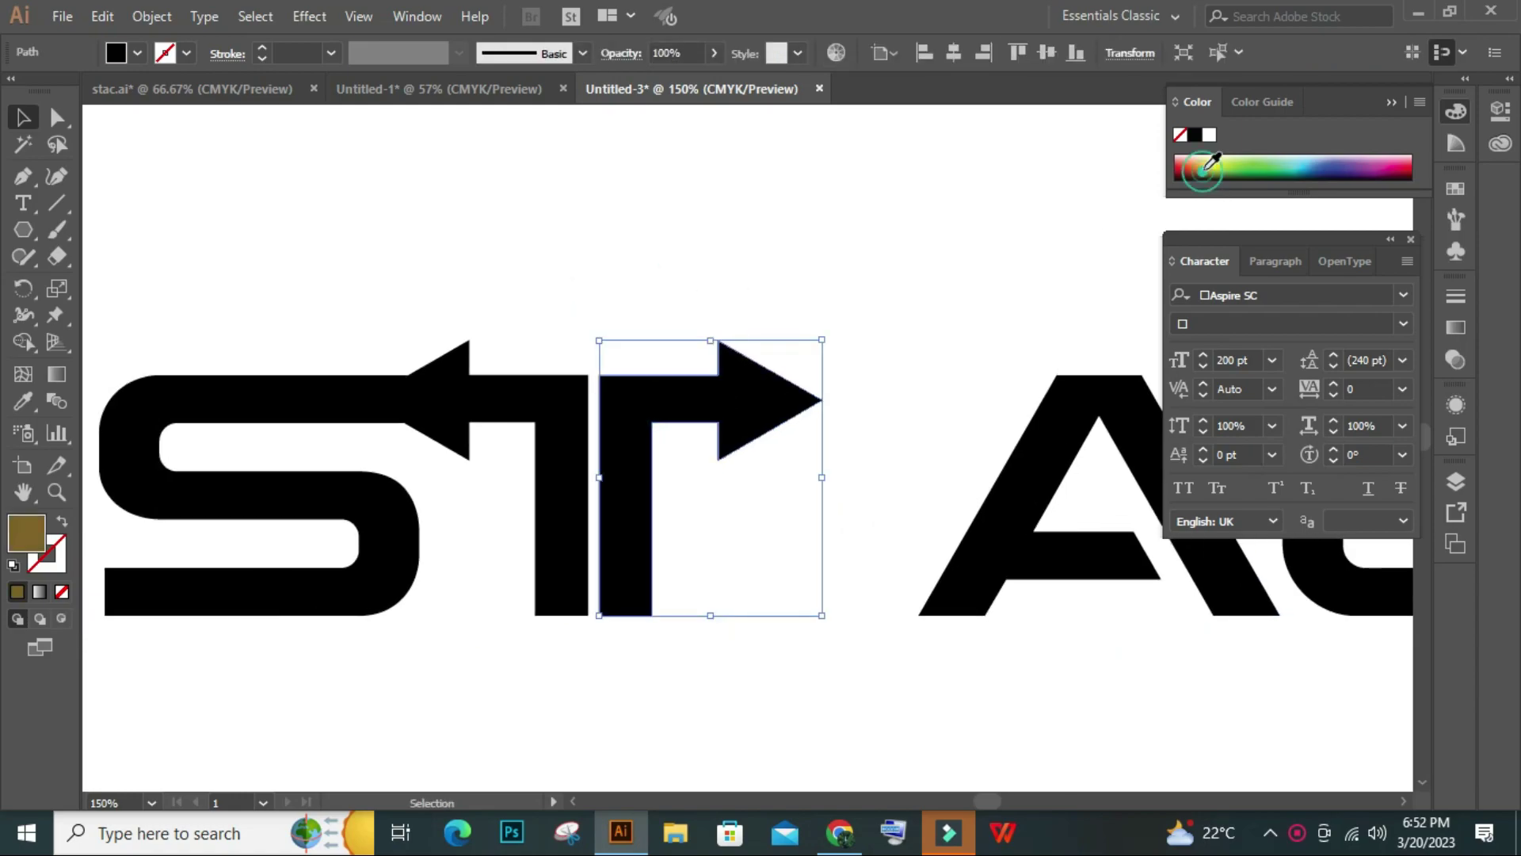
Colour the left-pointing arrow red and clear the selection
left_click(567, 400)
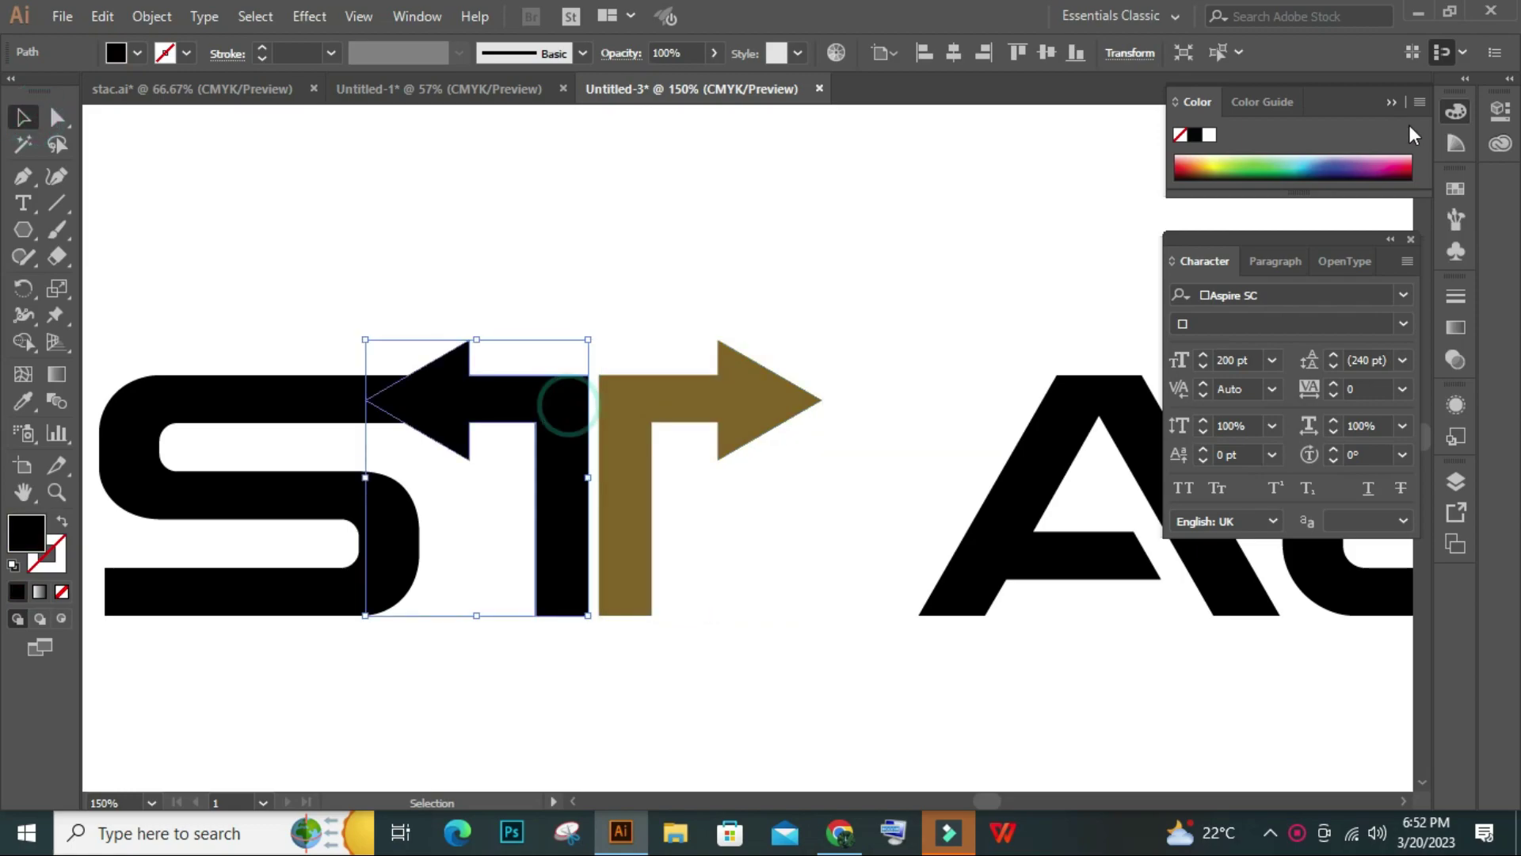
left_click(1184, 163)
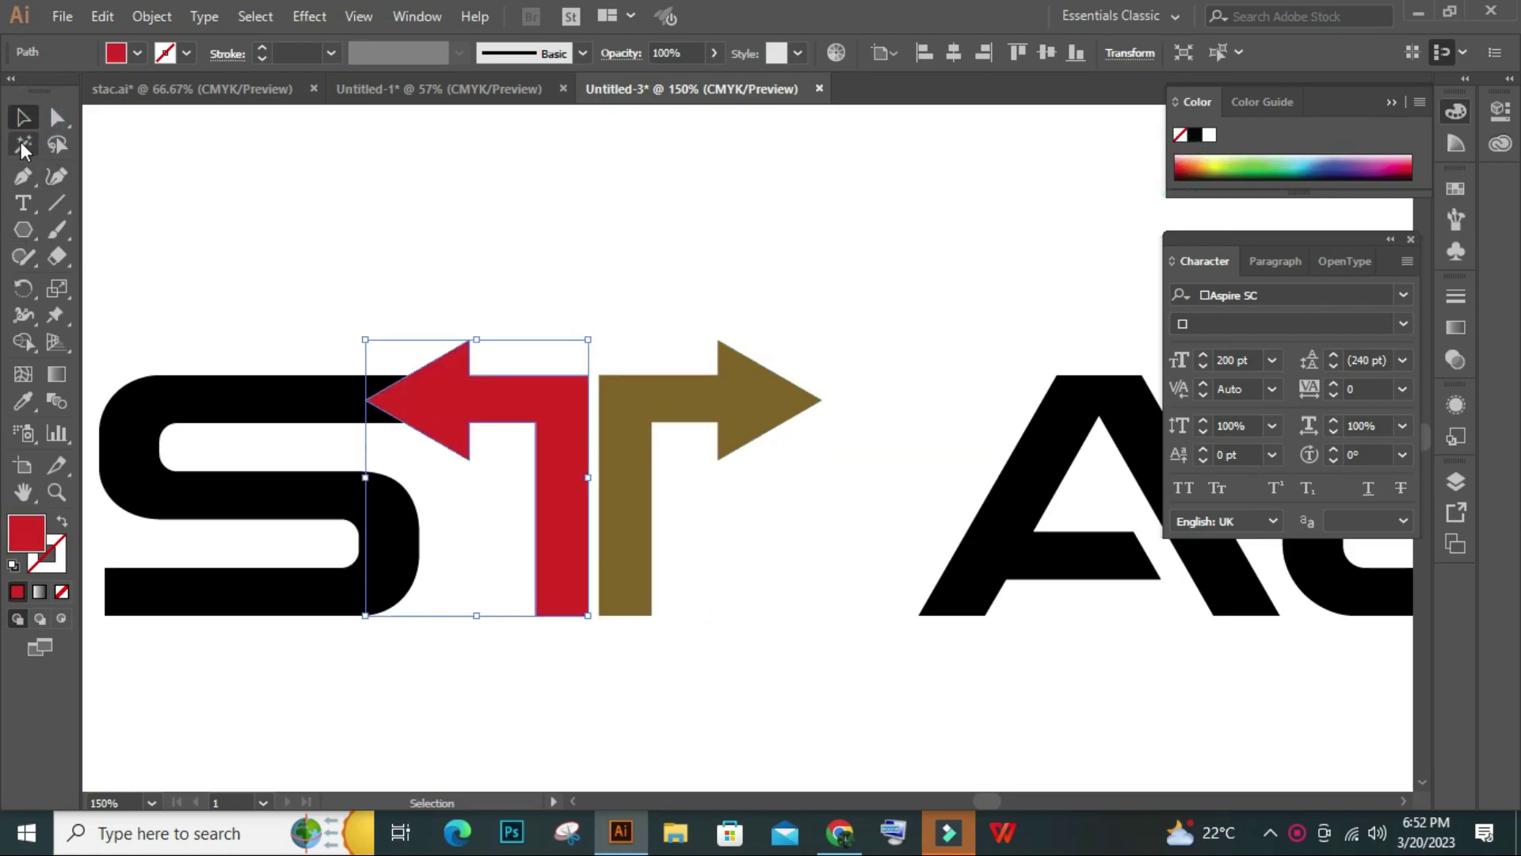
left_click(24, 118)
left_click(283, 204)
scroll(375, 341, "down", 1)
scroll(510, 356, "down", 1)
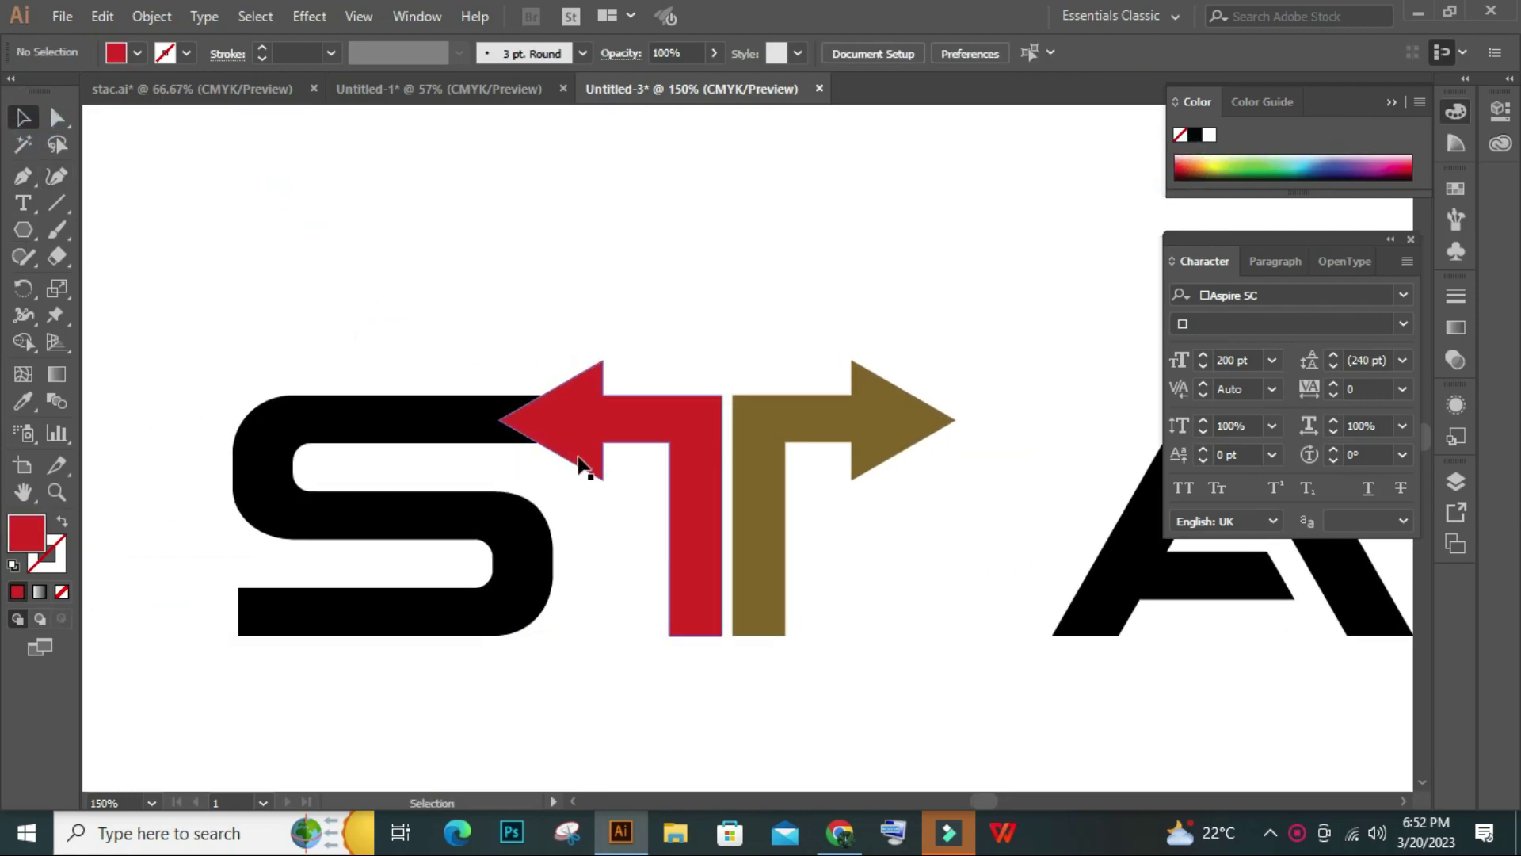
scroll(584, 459, "down", 1)
scroll(594, 468, "down", 1)
Slide the A left against the arrow T and the C left against the A
left_click_drag(836, 462, 723, 447)
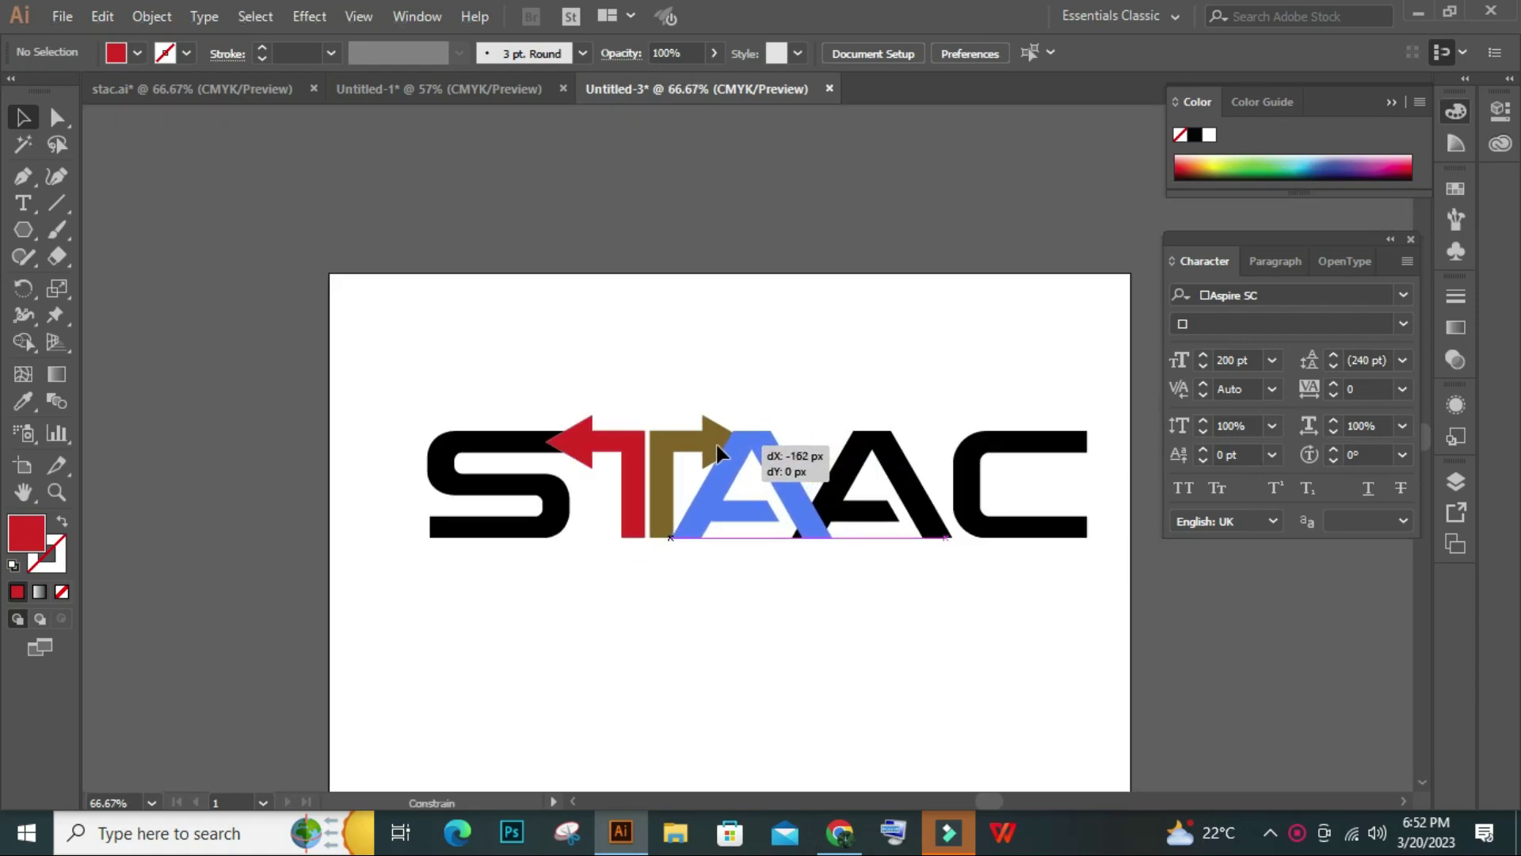
left_click_drag(723, 449, 717, 448)
left_click_drag(962, 463, 811, 448)
left_click(938, 377)
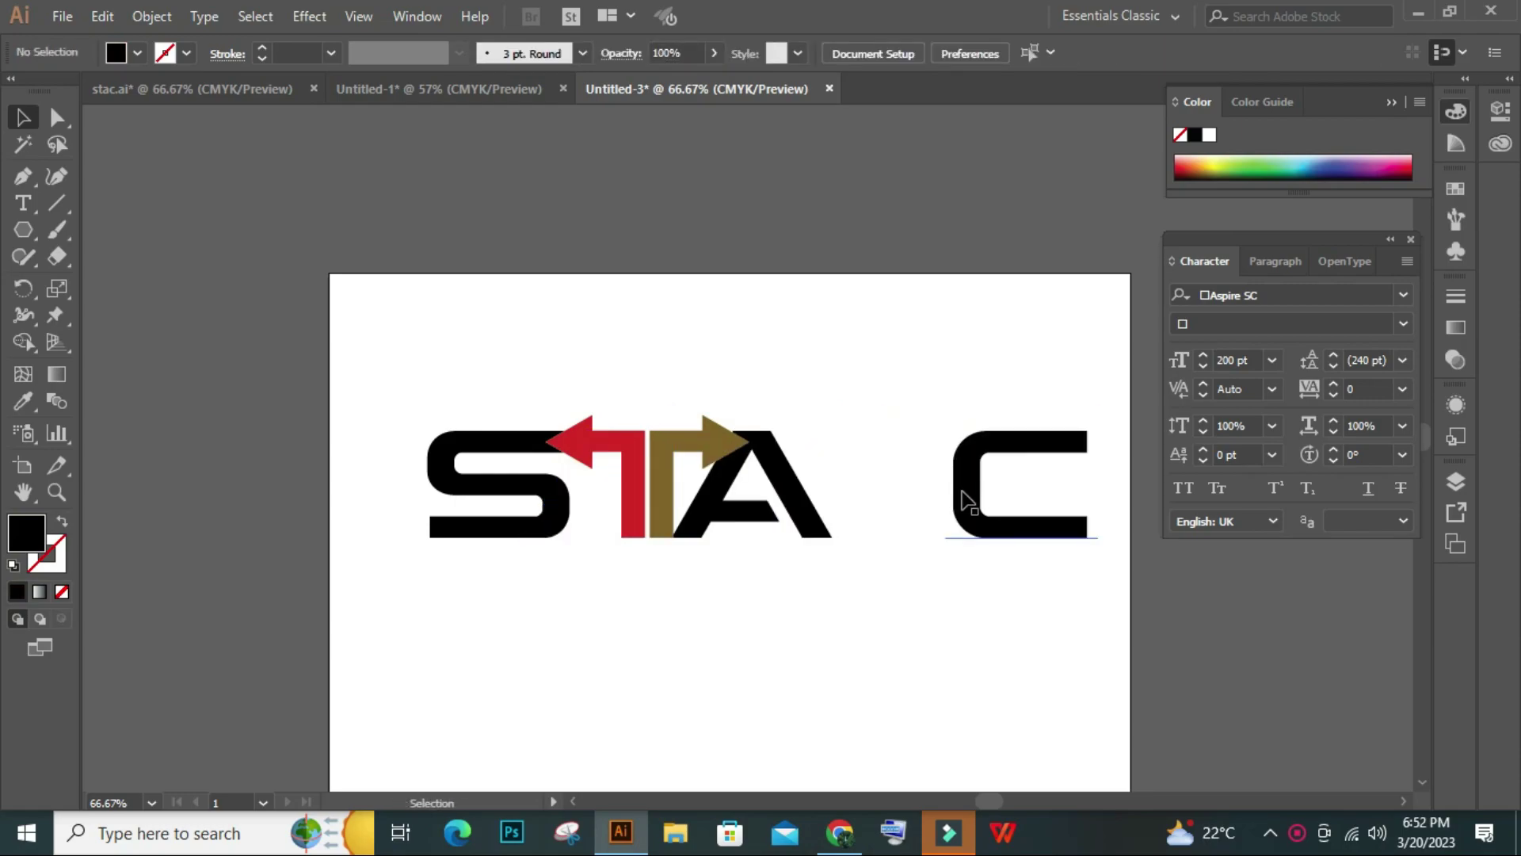
left_click_drag(979, 491, 824, 491)
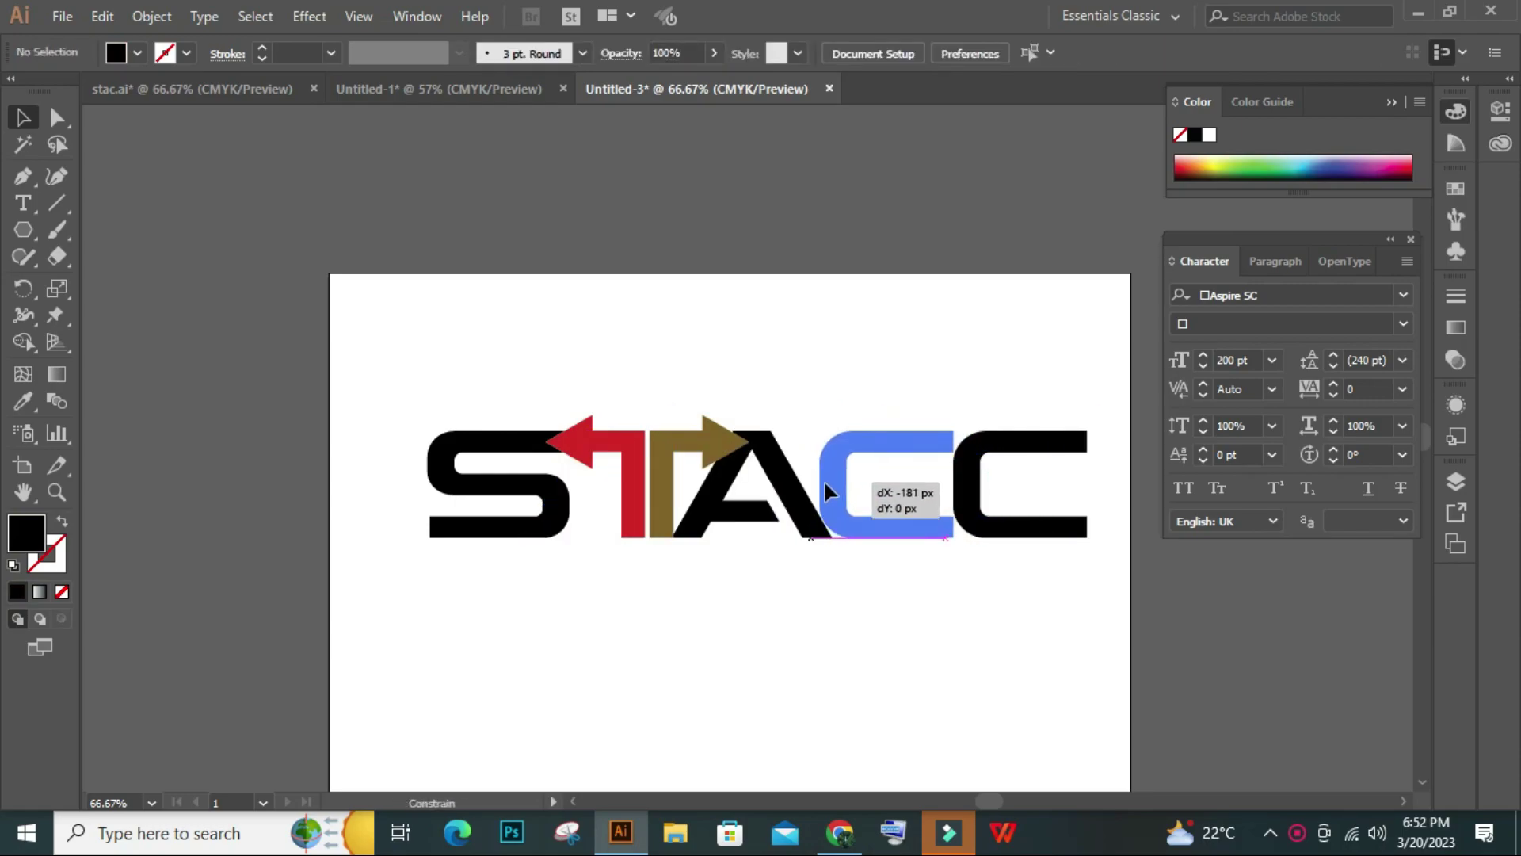
left_click_drag(824, 491, 827, 491)
left_click(809, 380)
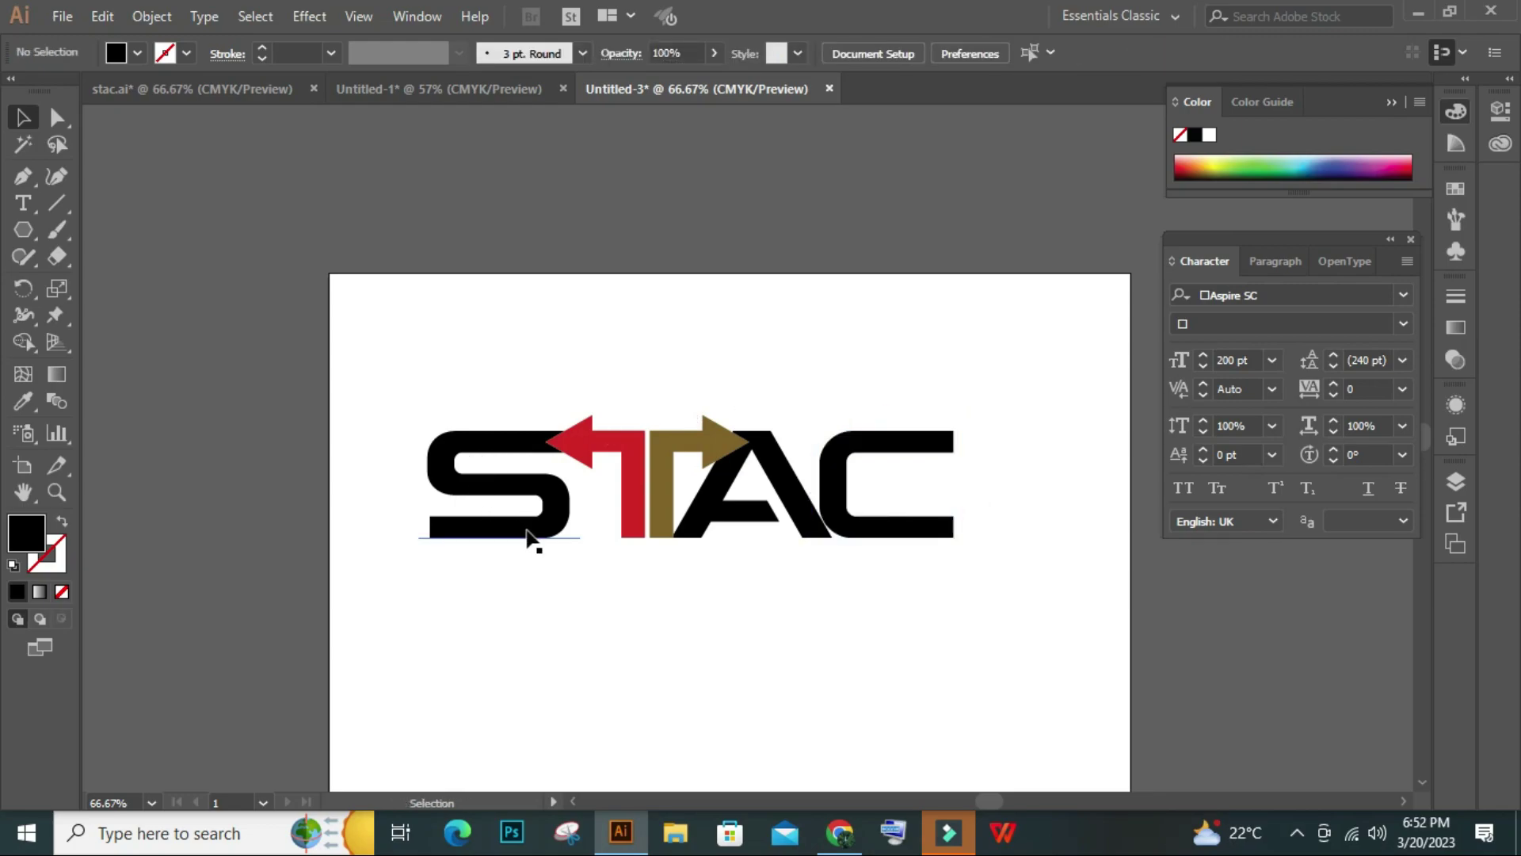
key("ctrl+0")
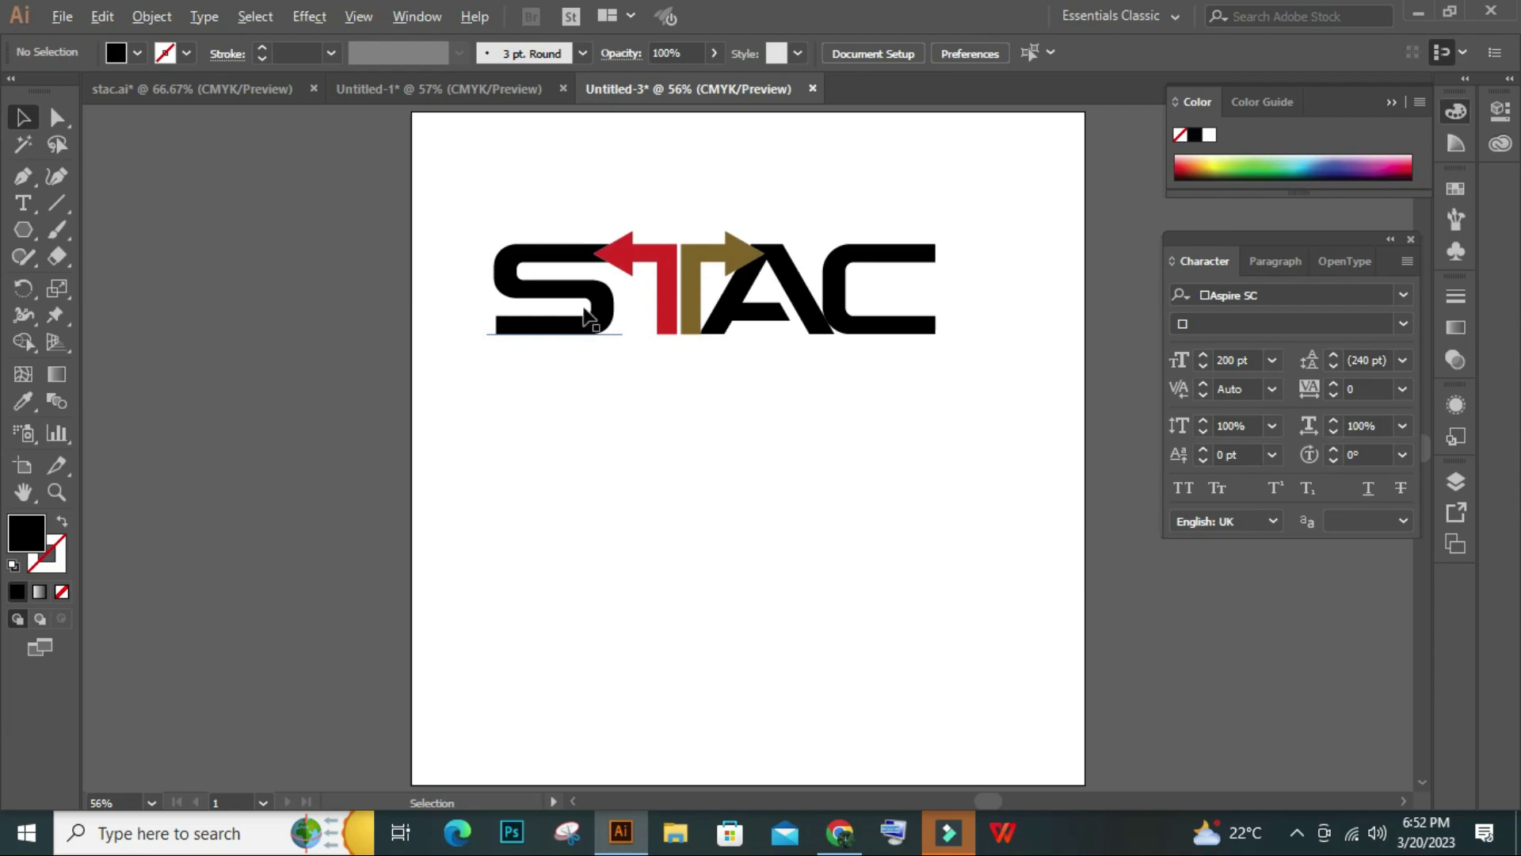
Alt-drag a spare copy of the S and red arrow lower on the artboard
scroll(586, 315, "up", 2)
scroll(626, 428, "down", 1)
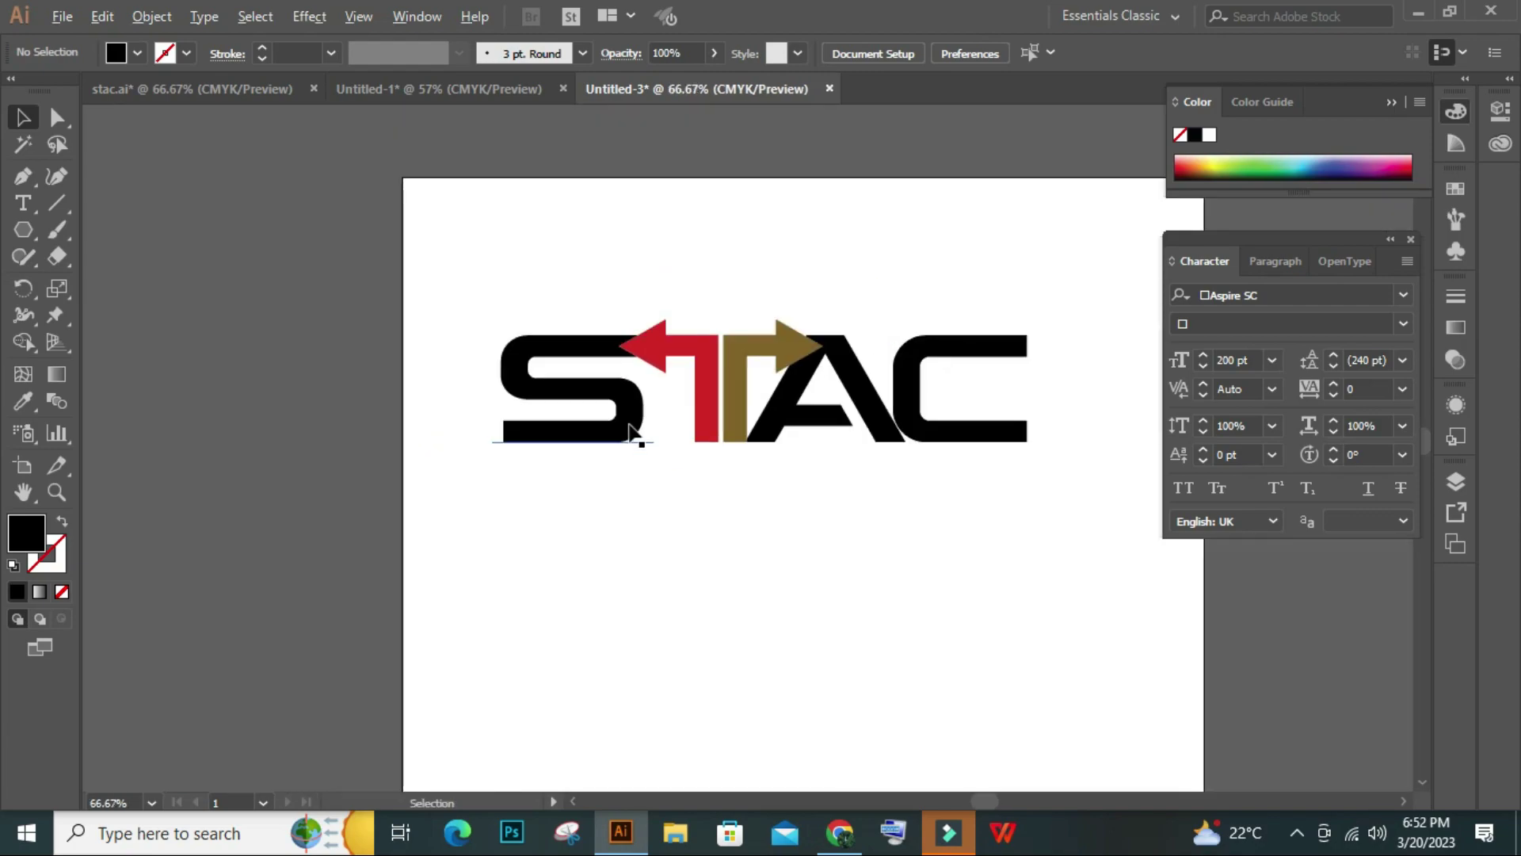
left_click_drag(582, 475, 674, 414)
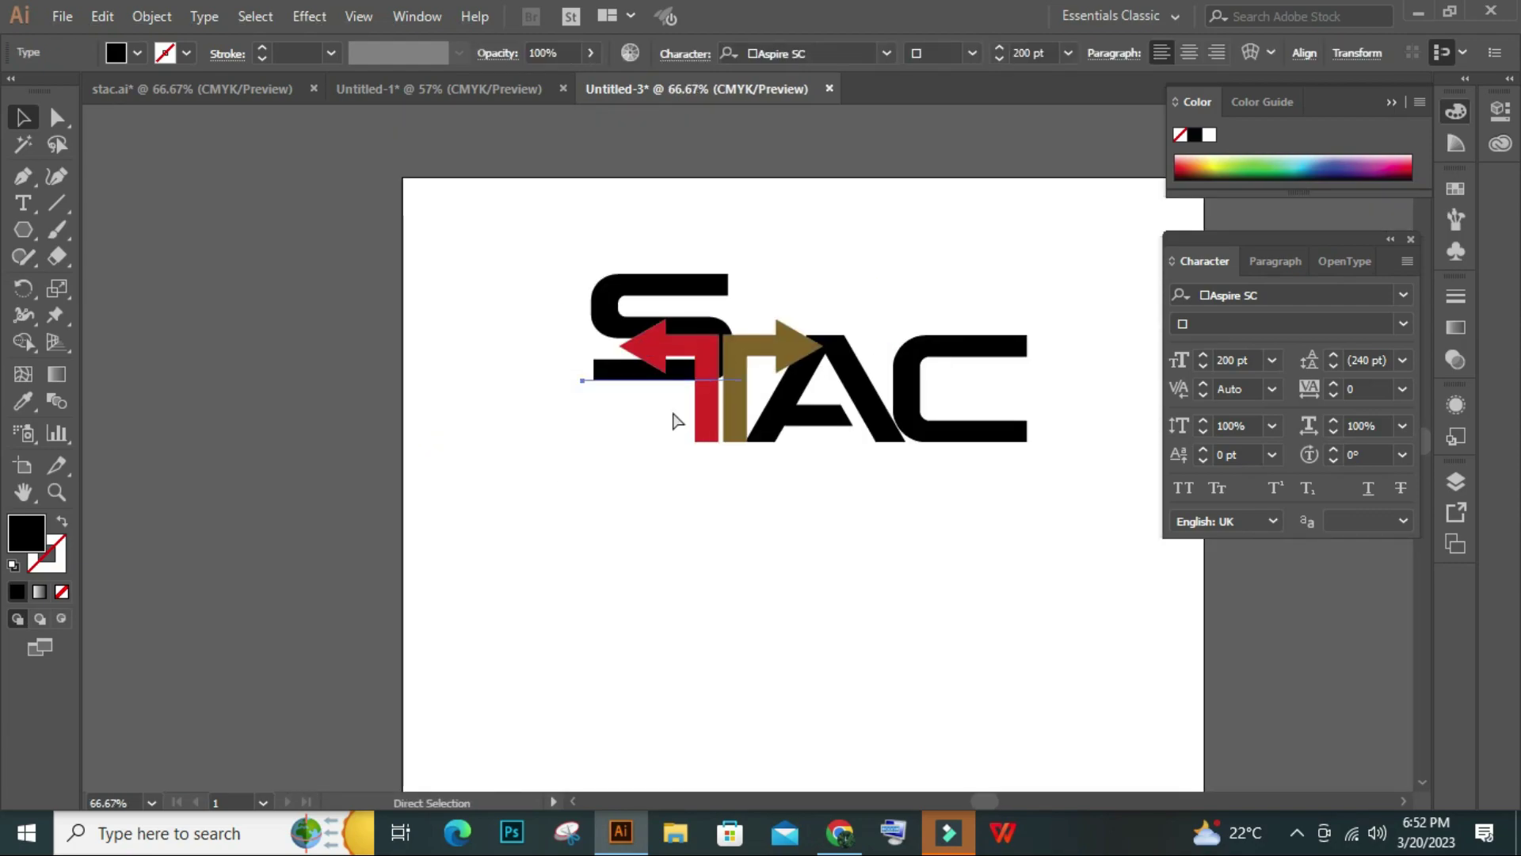
key("ctrl+z")
left_click(701, 373, "shift")
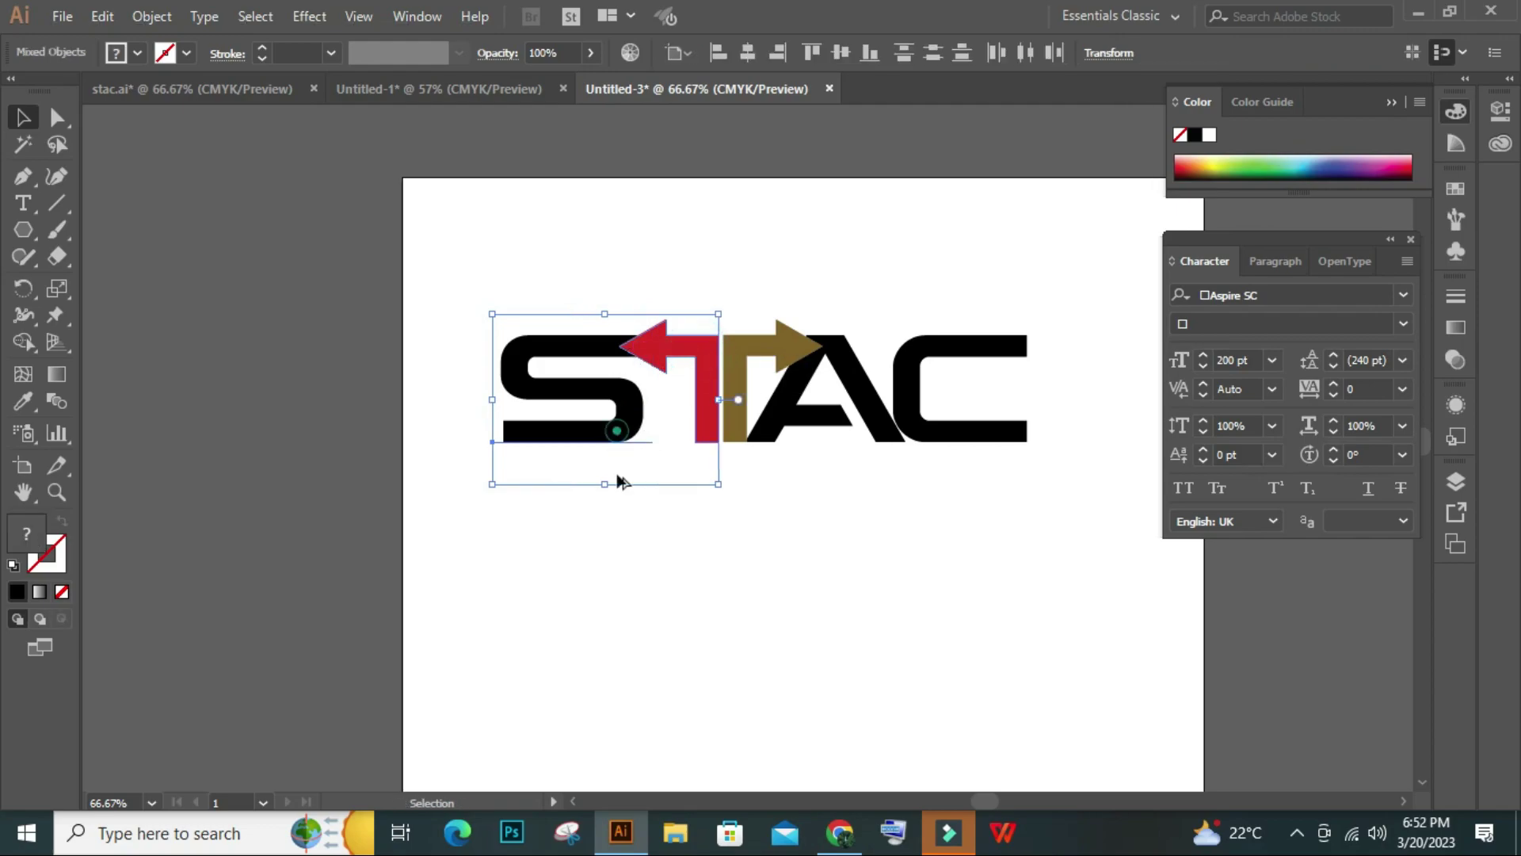
left_click_drag(620, 481, 621, 724)
left_click(782, 554)
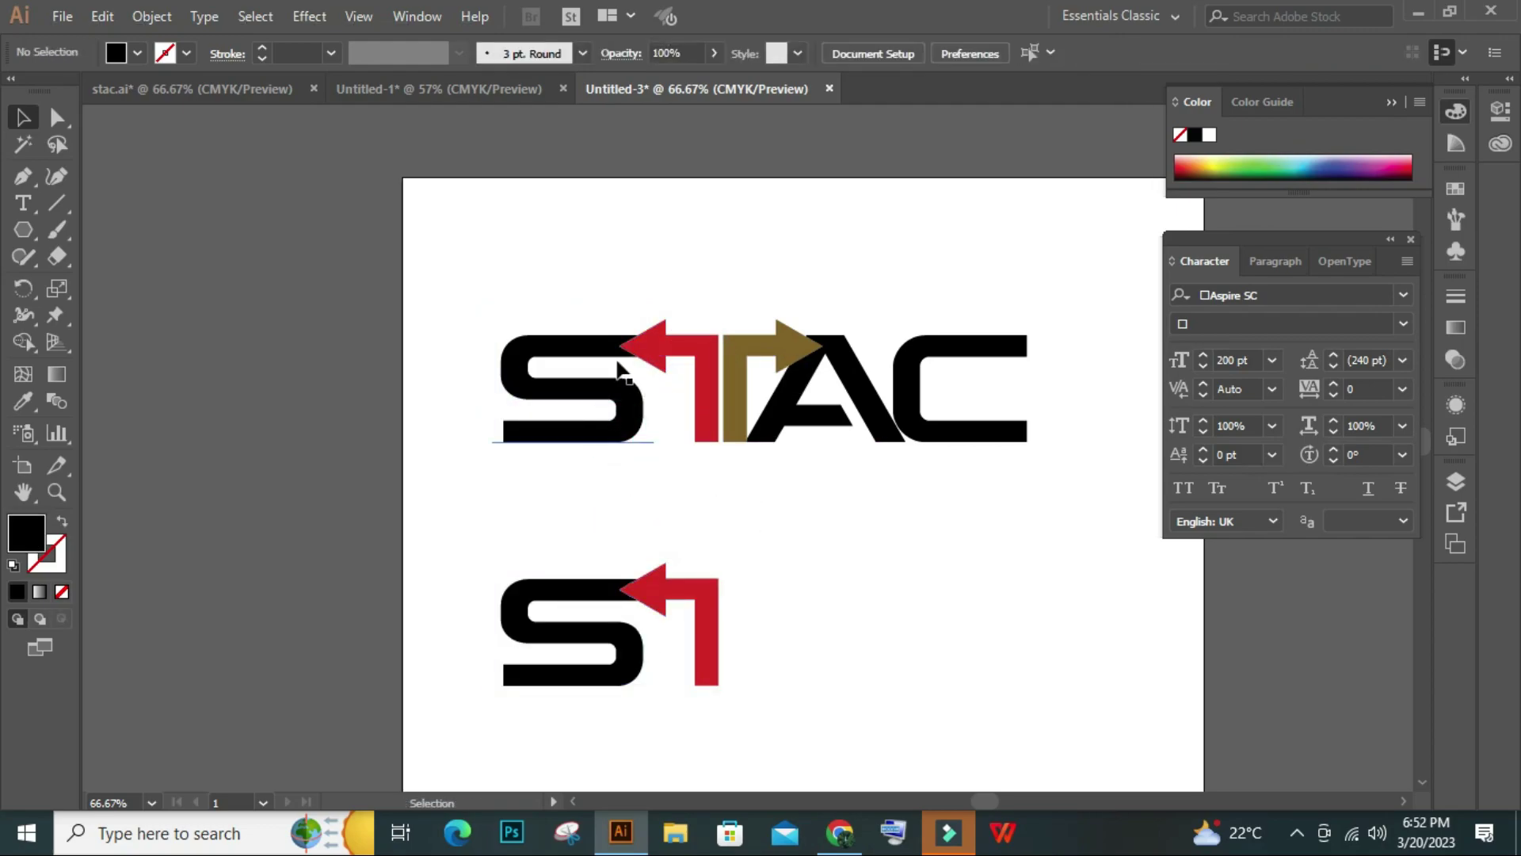
Convert the top S to outlines and select it with the red arrow
left_click(555, 346)
right_click(544, 350)
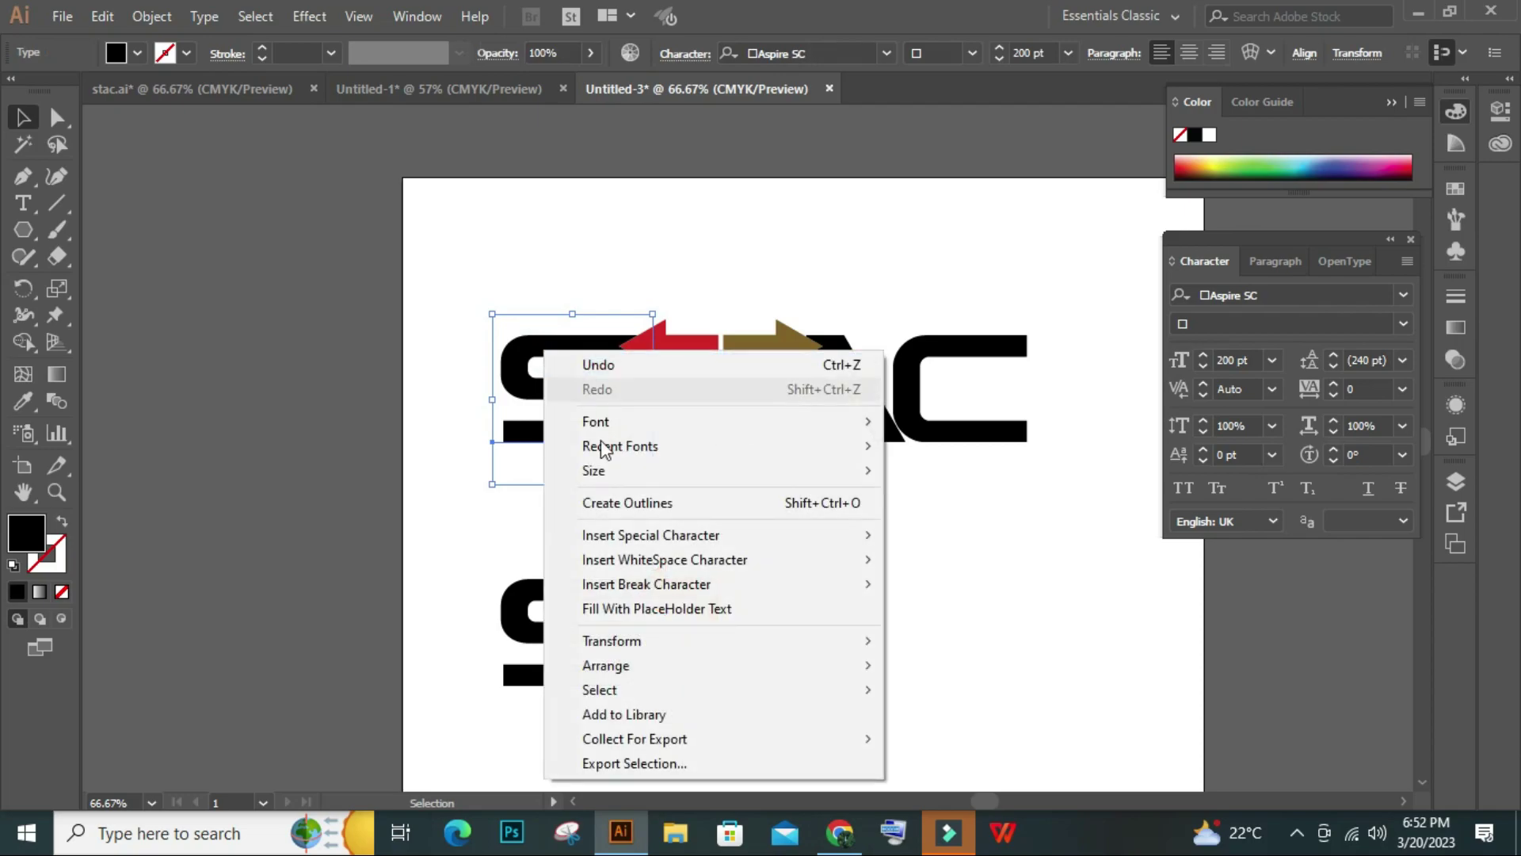
left_click(600, 503)
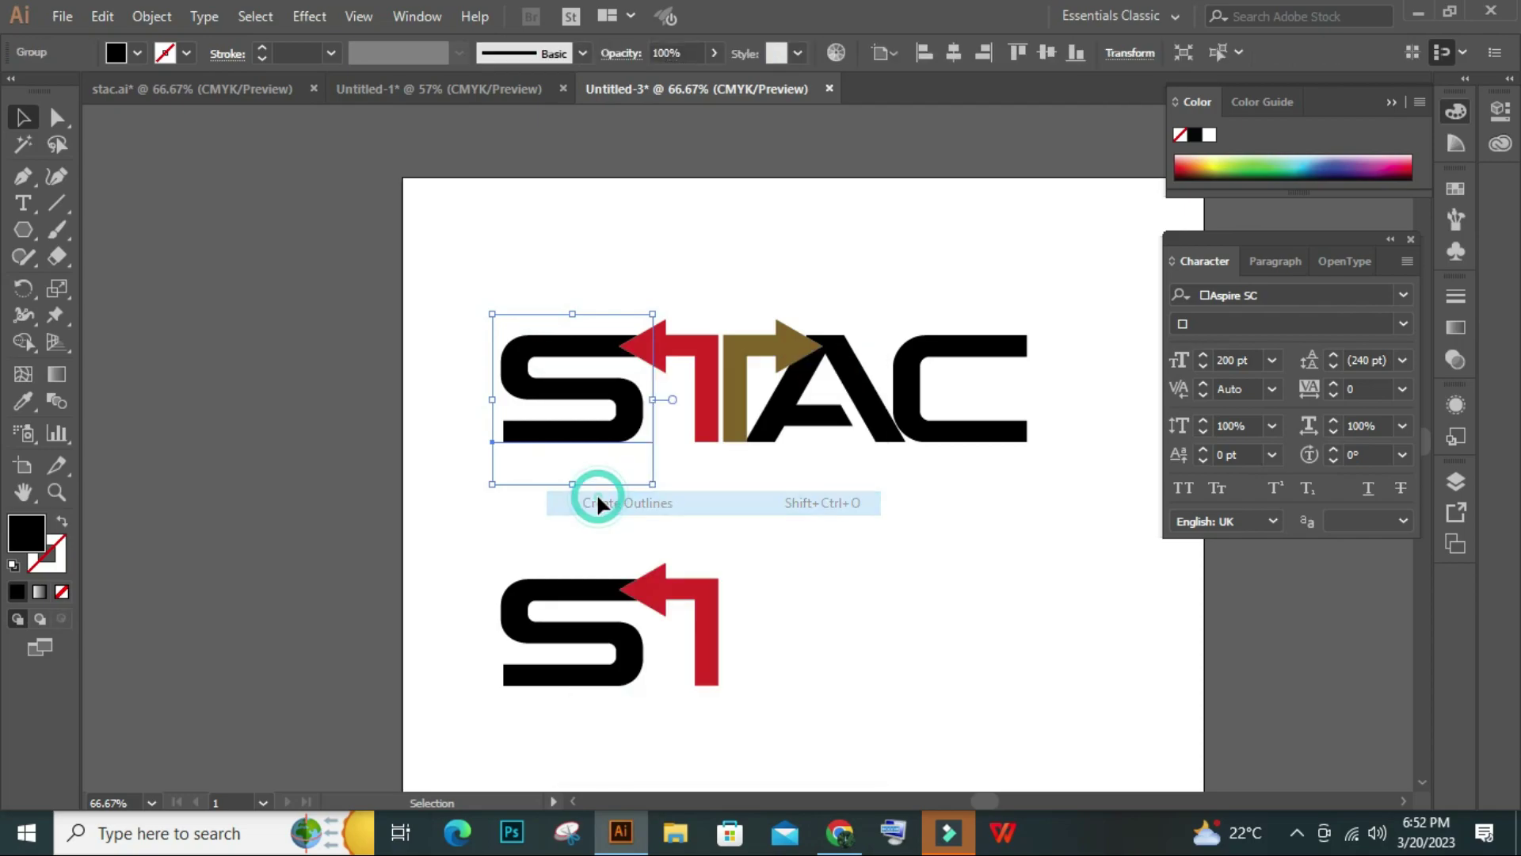
left_click(584, 244)
left_click_drag(660, 405, 672, 425)
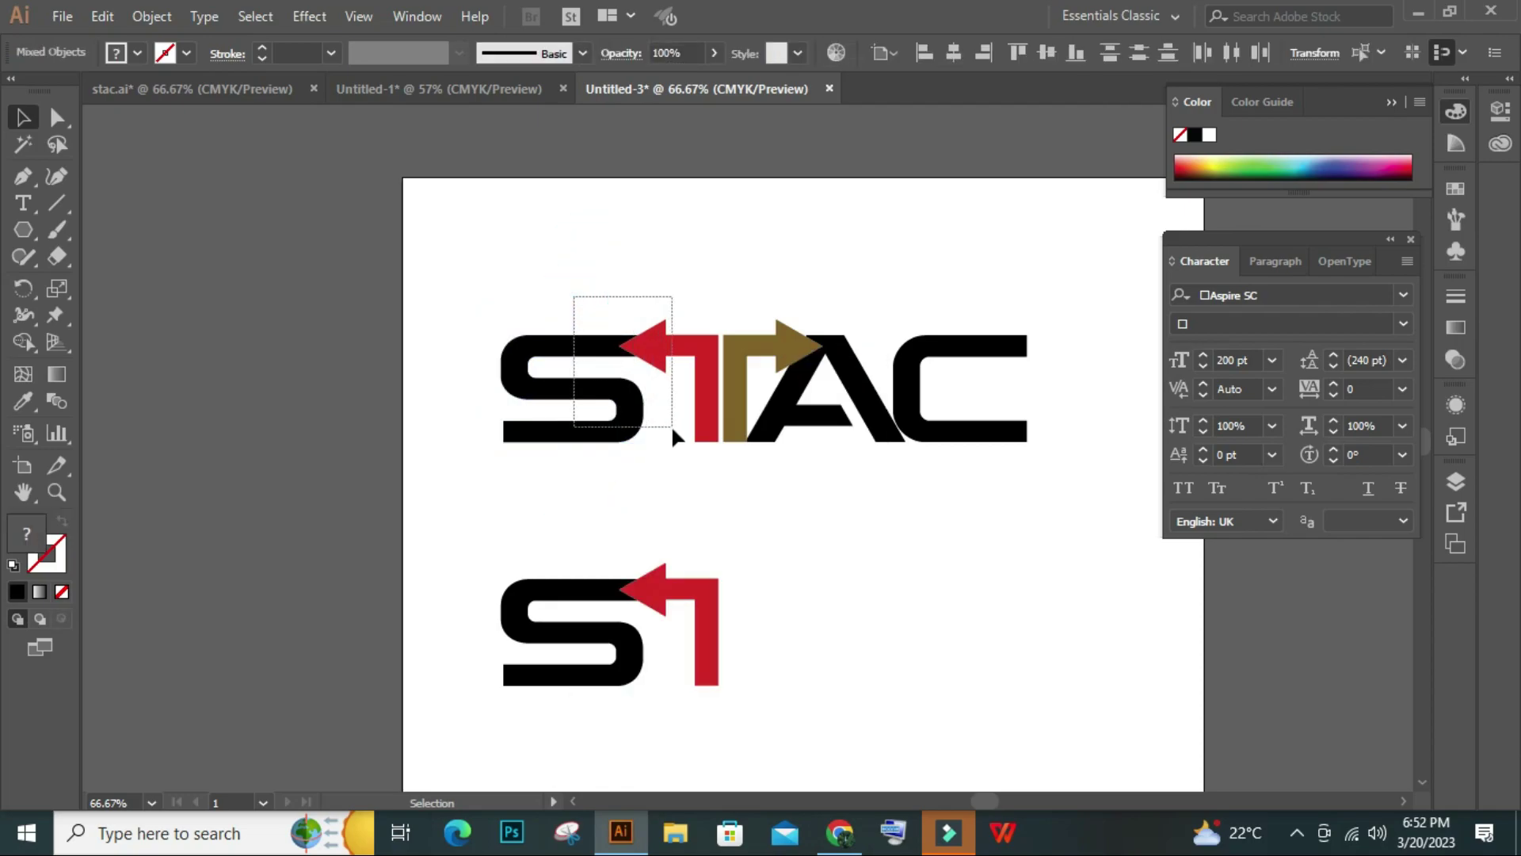
With Shape Builder, merge the S pieces and delete the overlap under the arrow tip
left_click(23, 342)
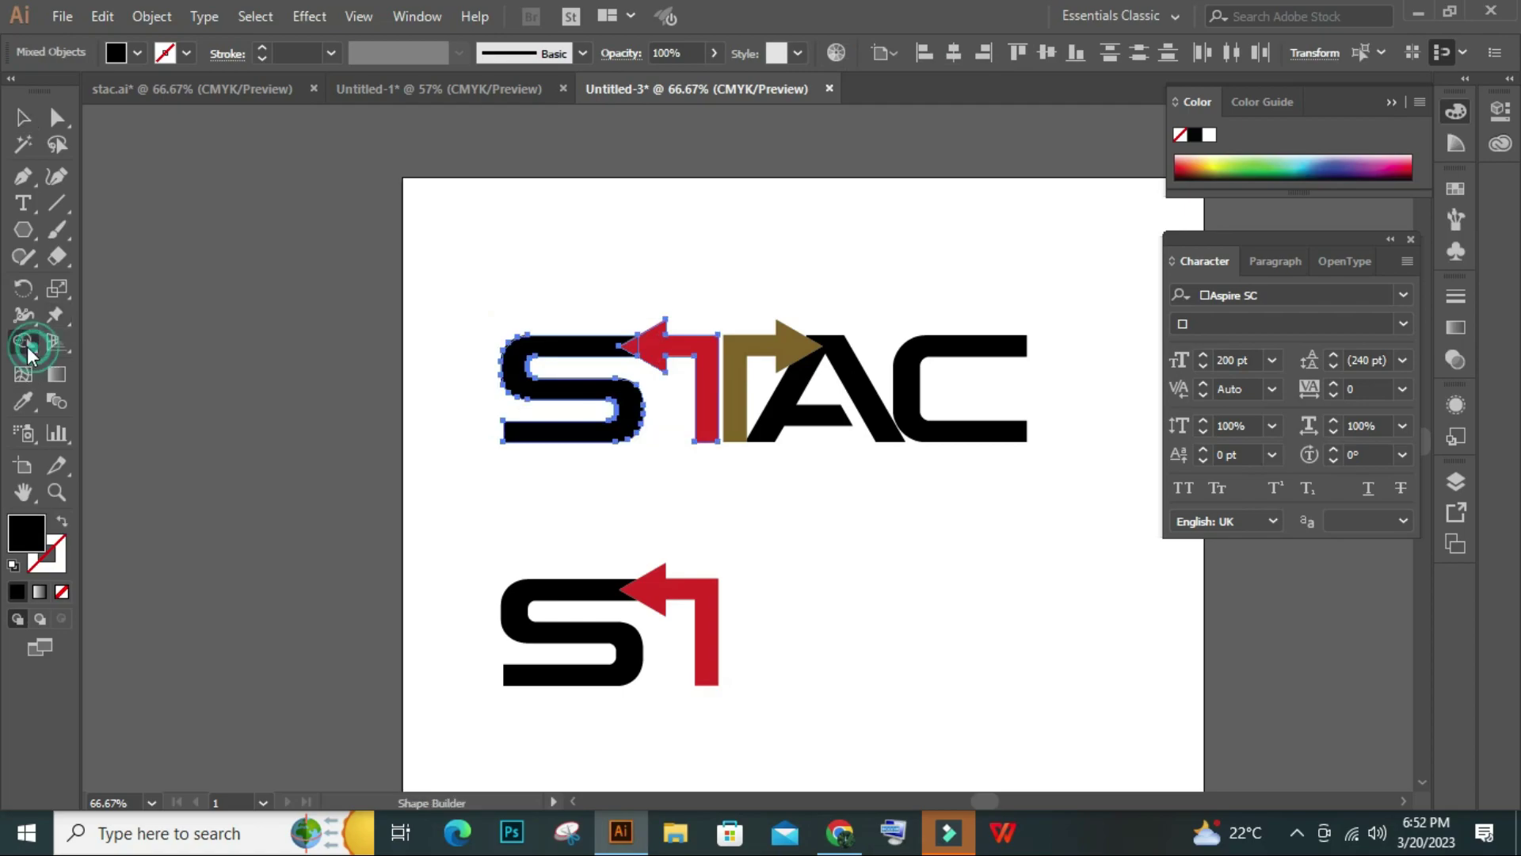
scroll(600, 343, "up", 1)
scroll(600, 343, "up", 2)
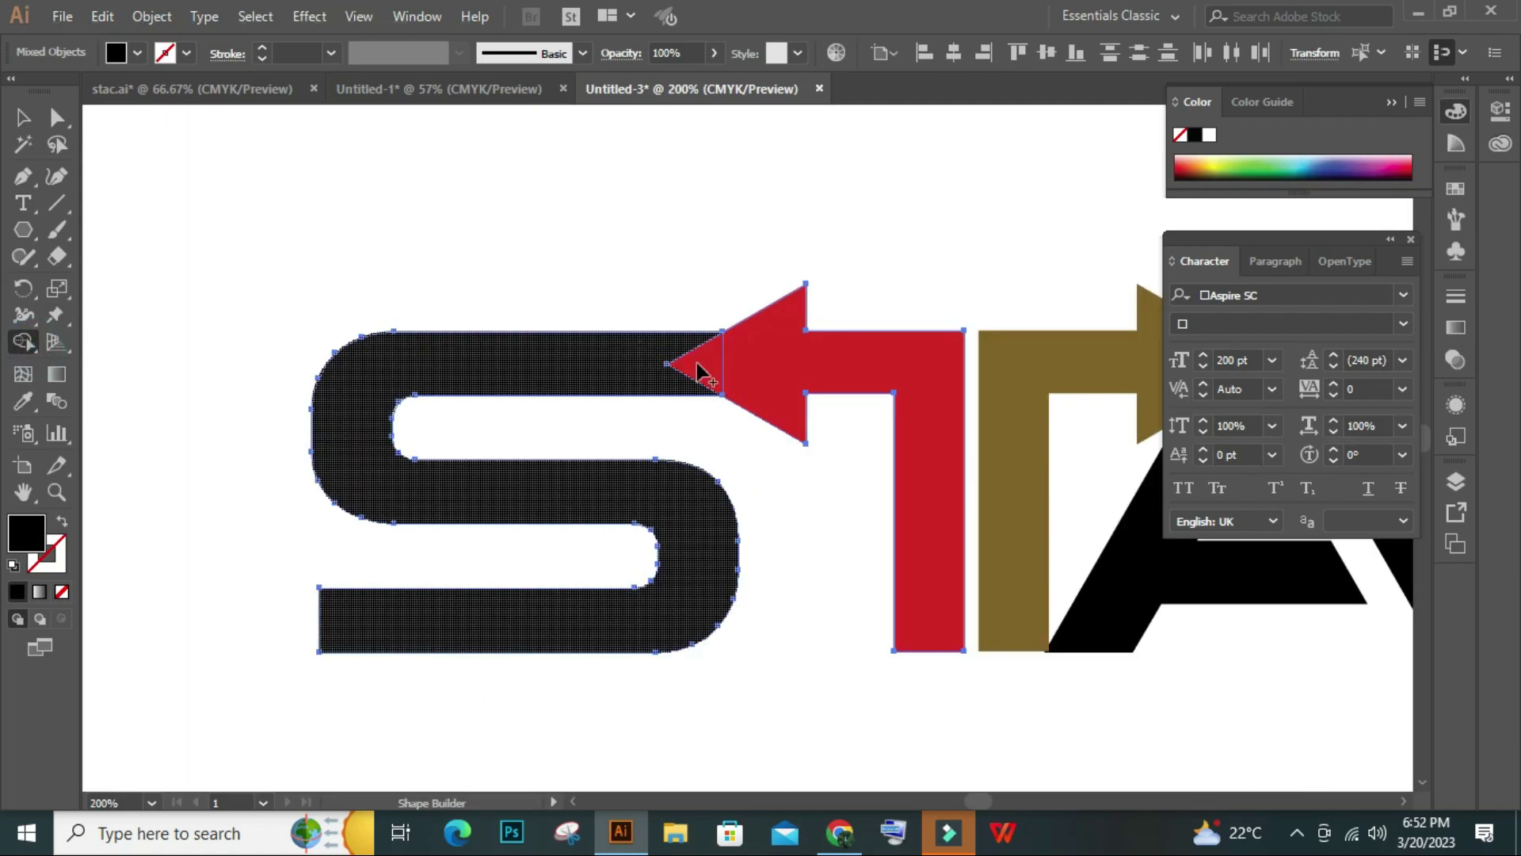
left_click(654, 364)
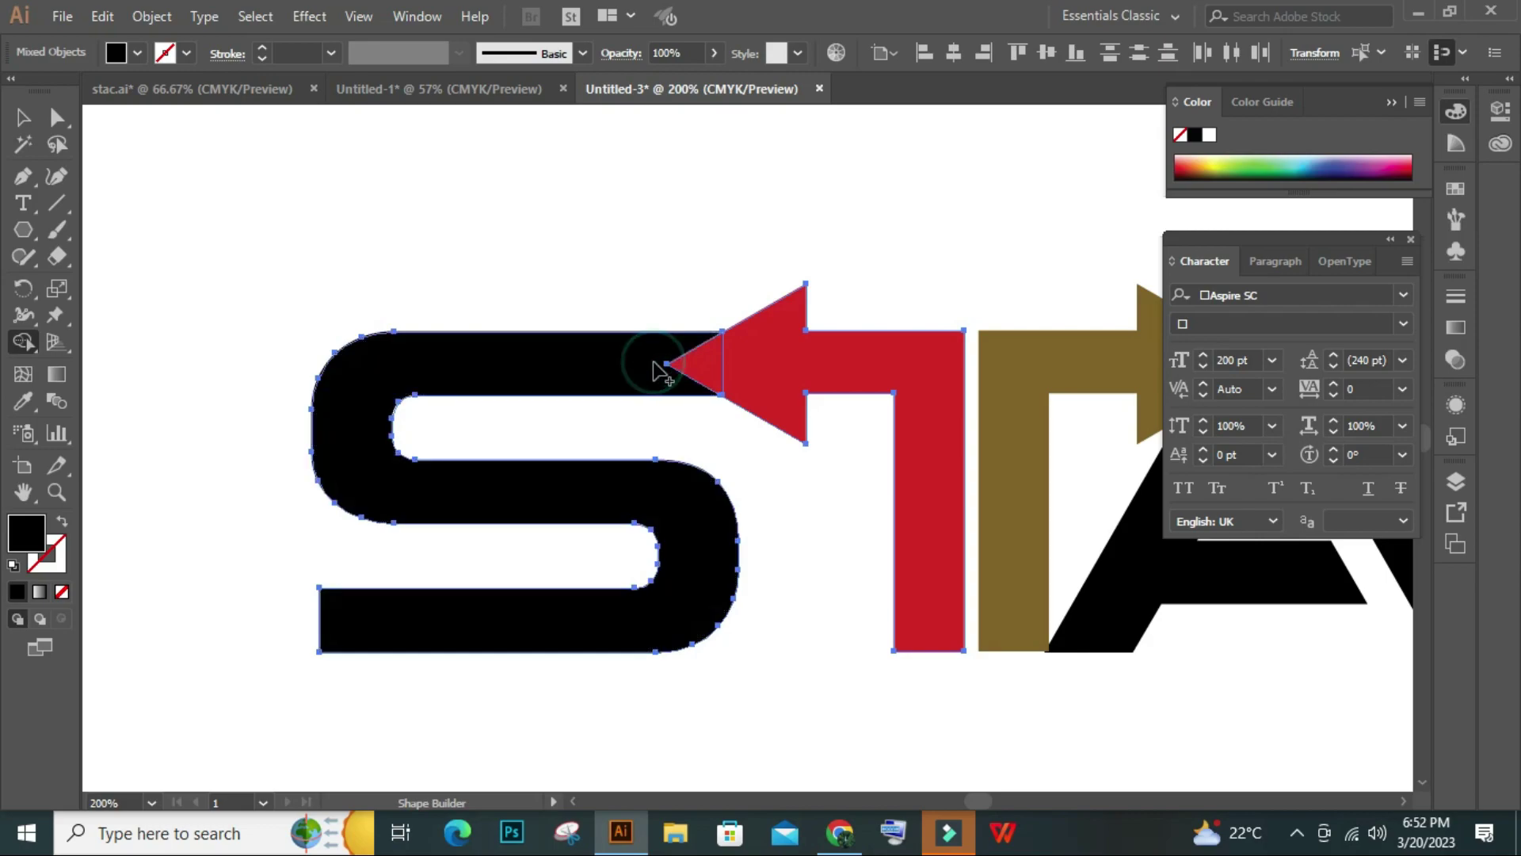
left_click(701, 363, "alt")
left_click(23, 117)
left_click(302, 157)
Shift-nudge the black S slightly left, away from the red arrow
scroll(503, 339, "down", 1)
scroll(520, 353, "down", 1)
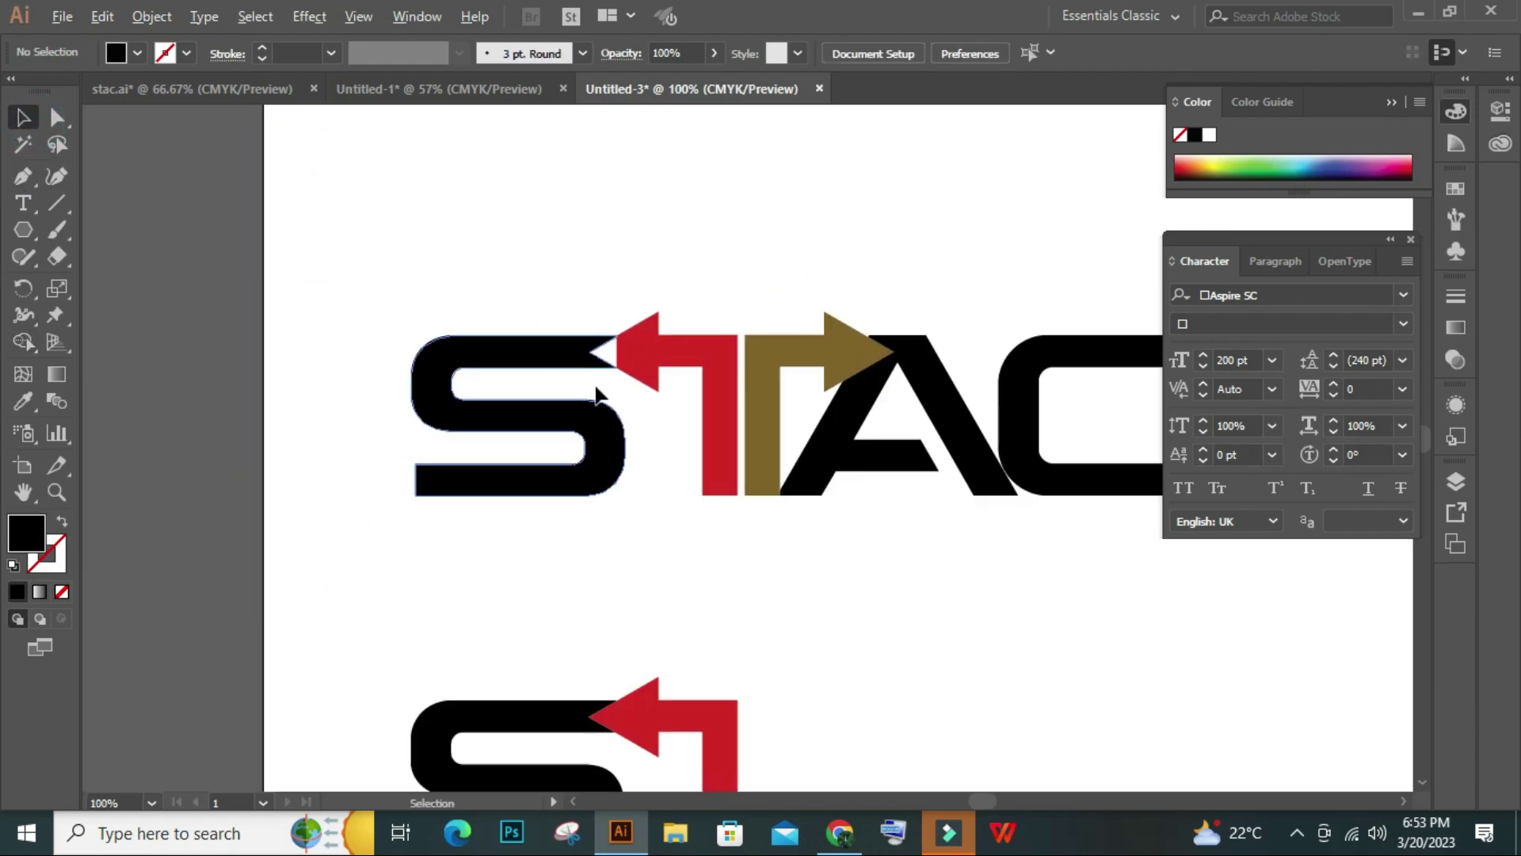
left_click_drag(684, 571, 660, 528)
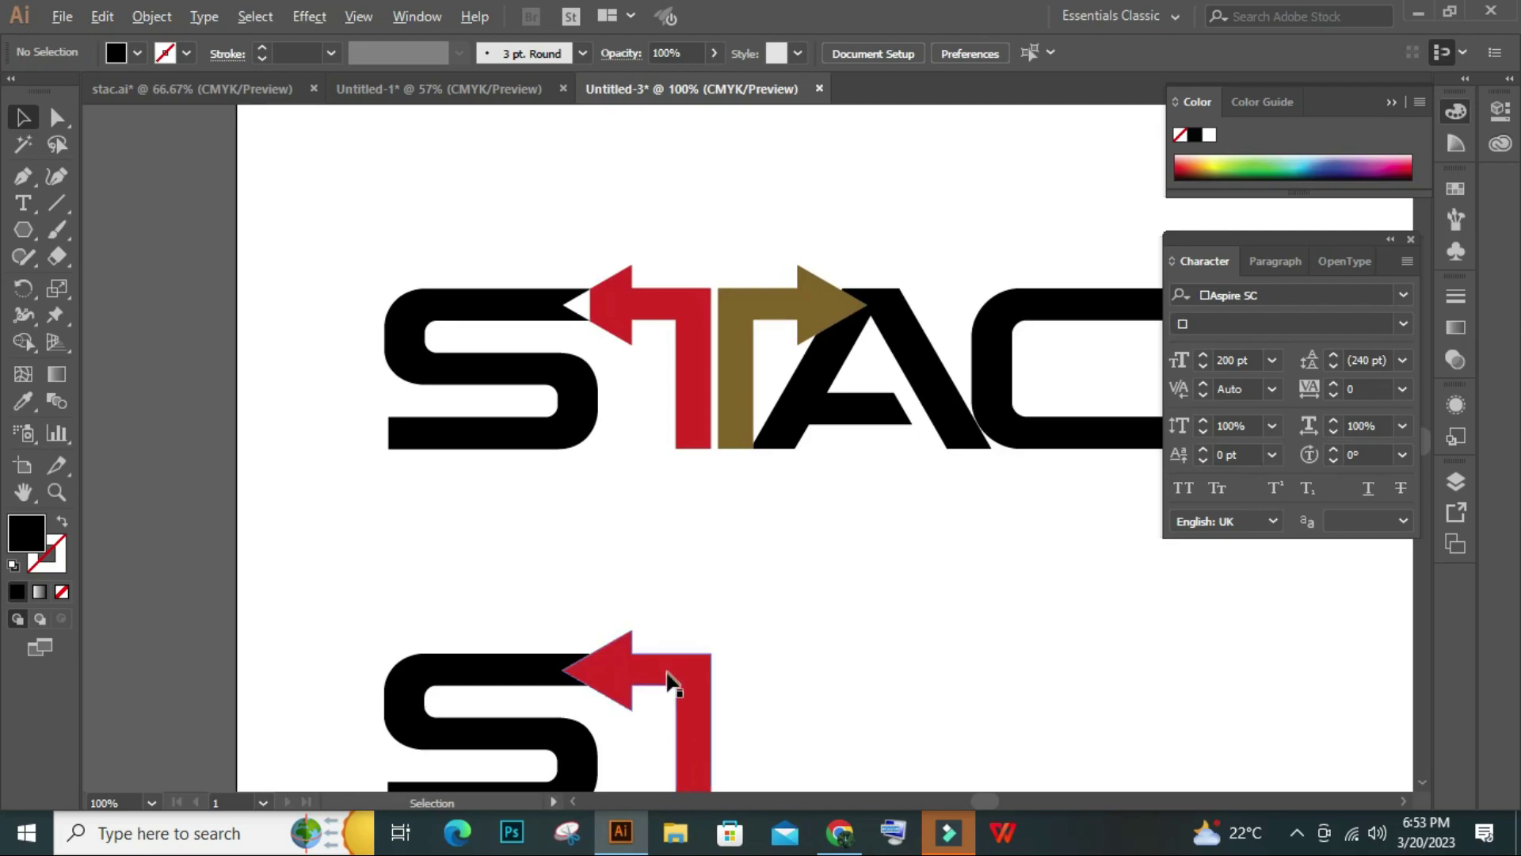
left_click_drag(666, 677, 666, 317)
left_click(507, 460)
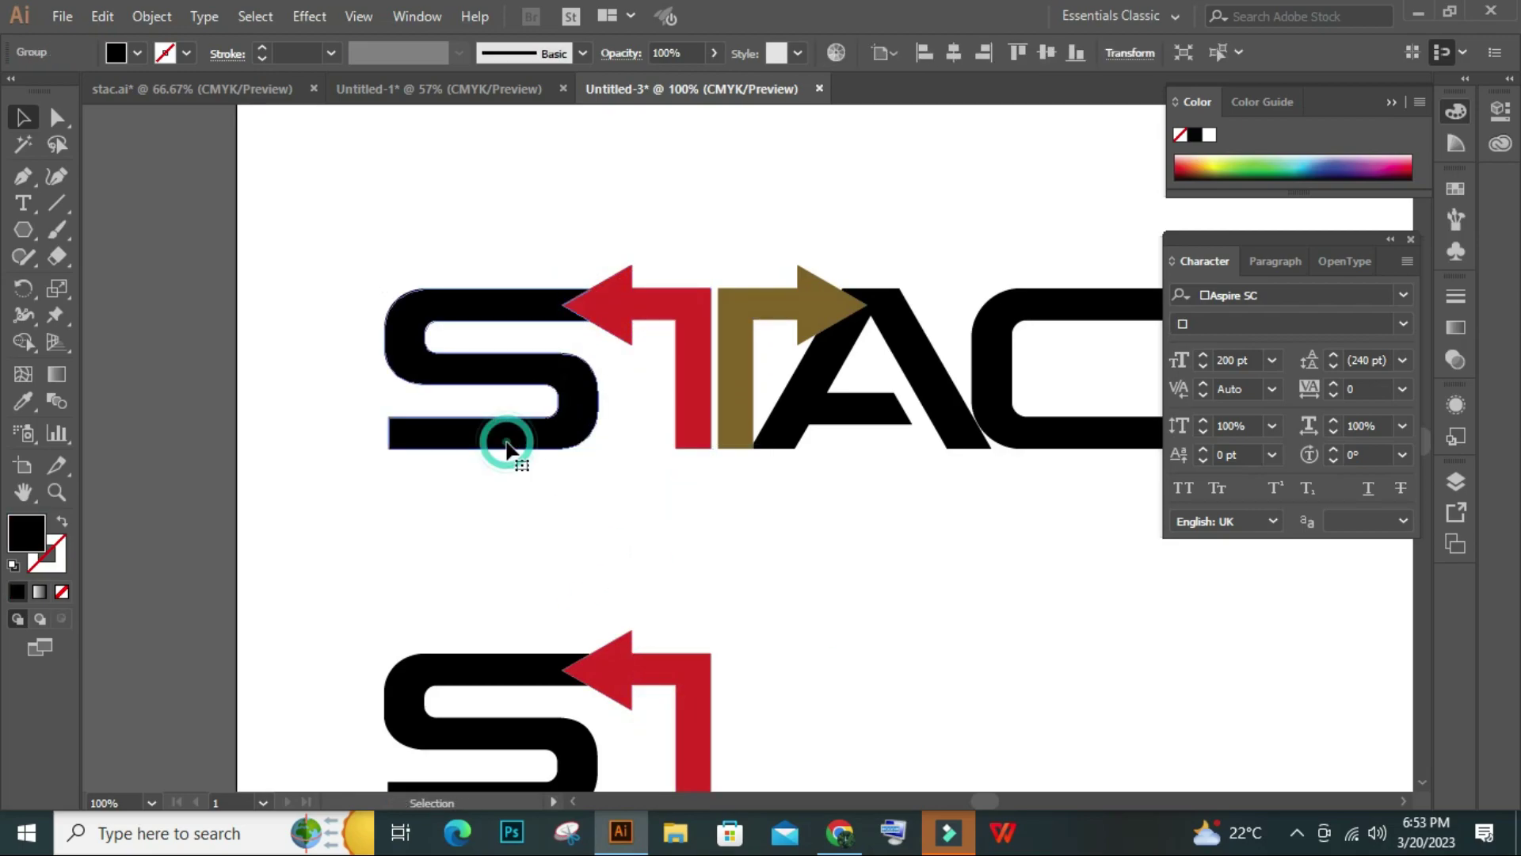
key("shift+Left")
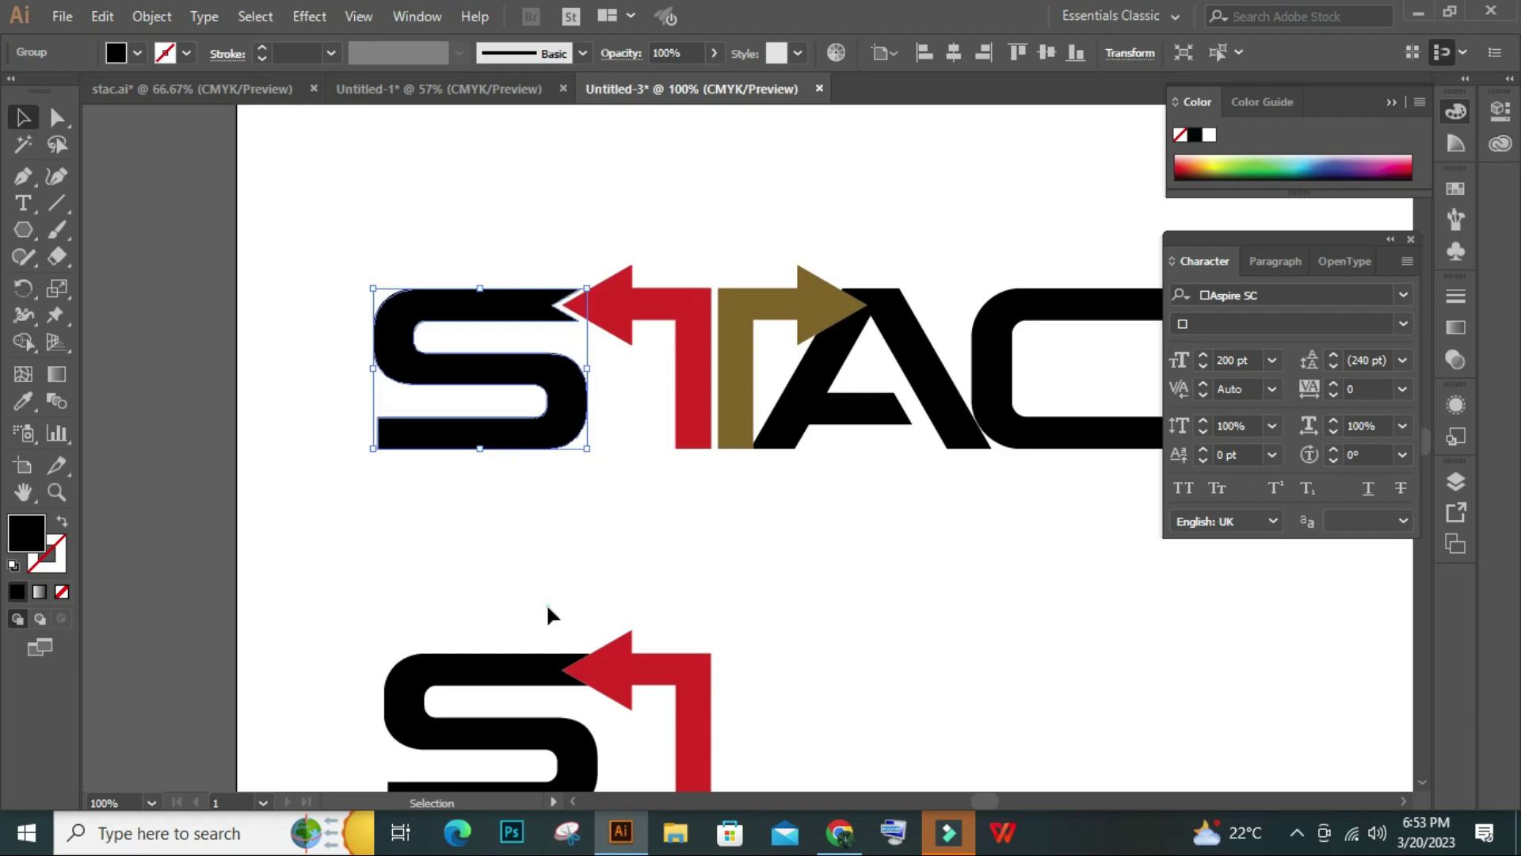
left_click(547, 607)
Select the red arrow with the Shape Builder tool, then reframe the whole STAC logo
left_click_drag(662, 254, 635, 369)
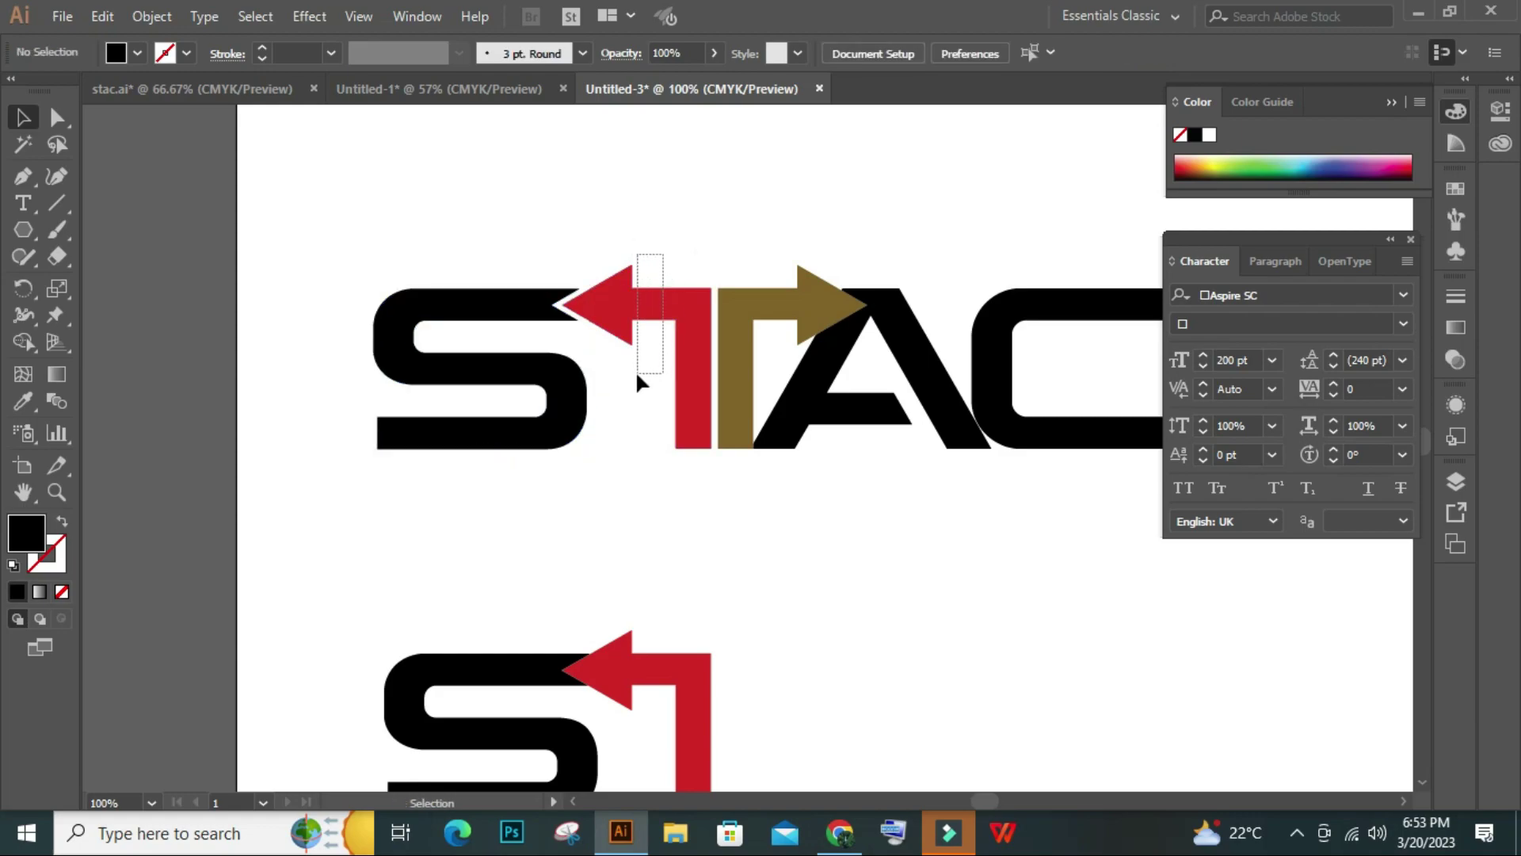
left_click(29, 339)
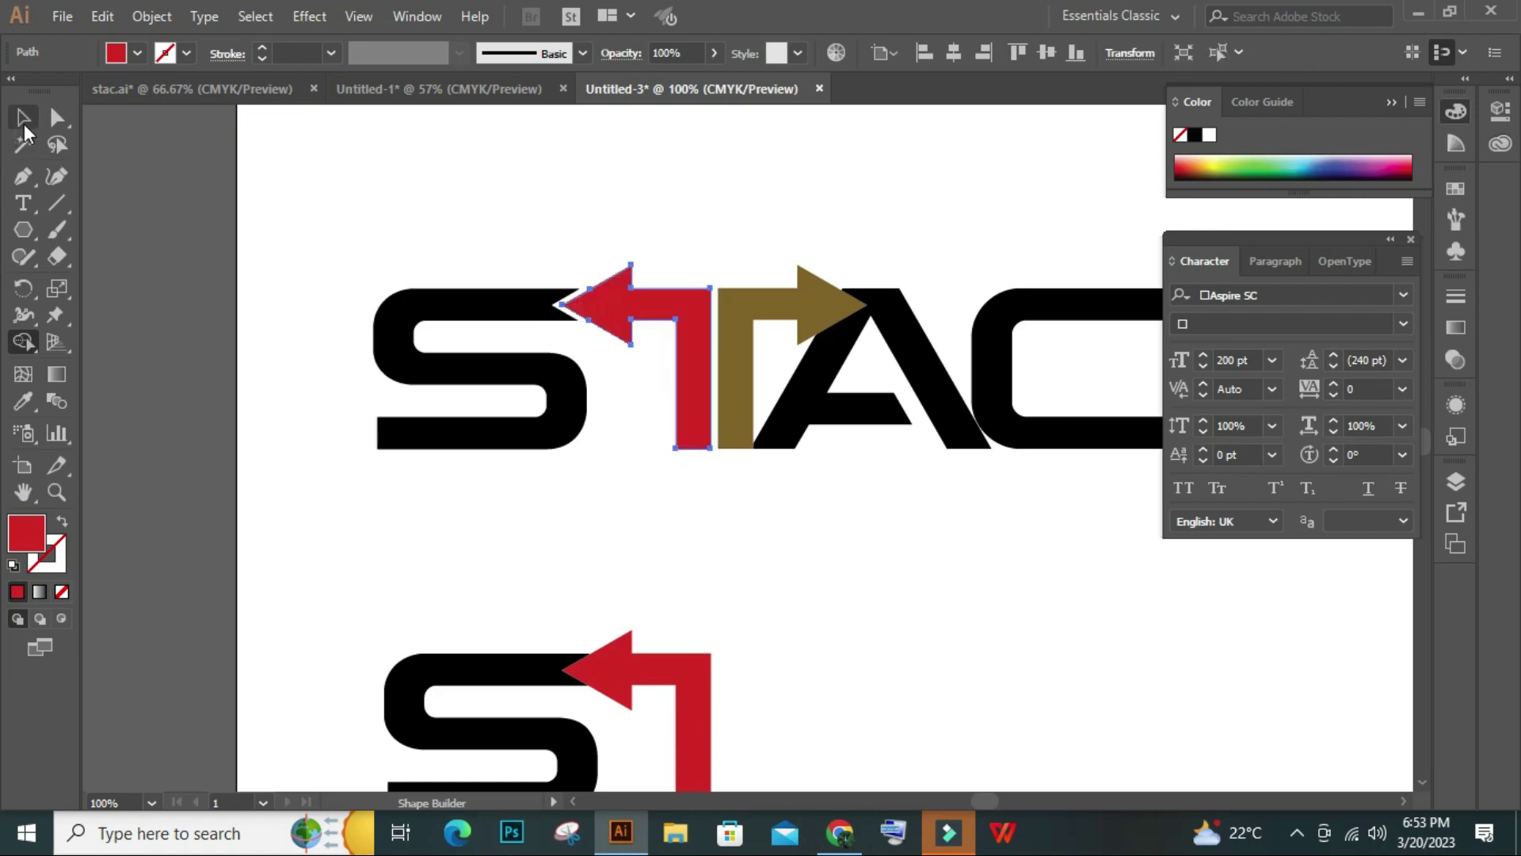
left_click(23, 119)
left_click(403, 249)
left_click_drag(560, 258, 366, 307)
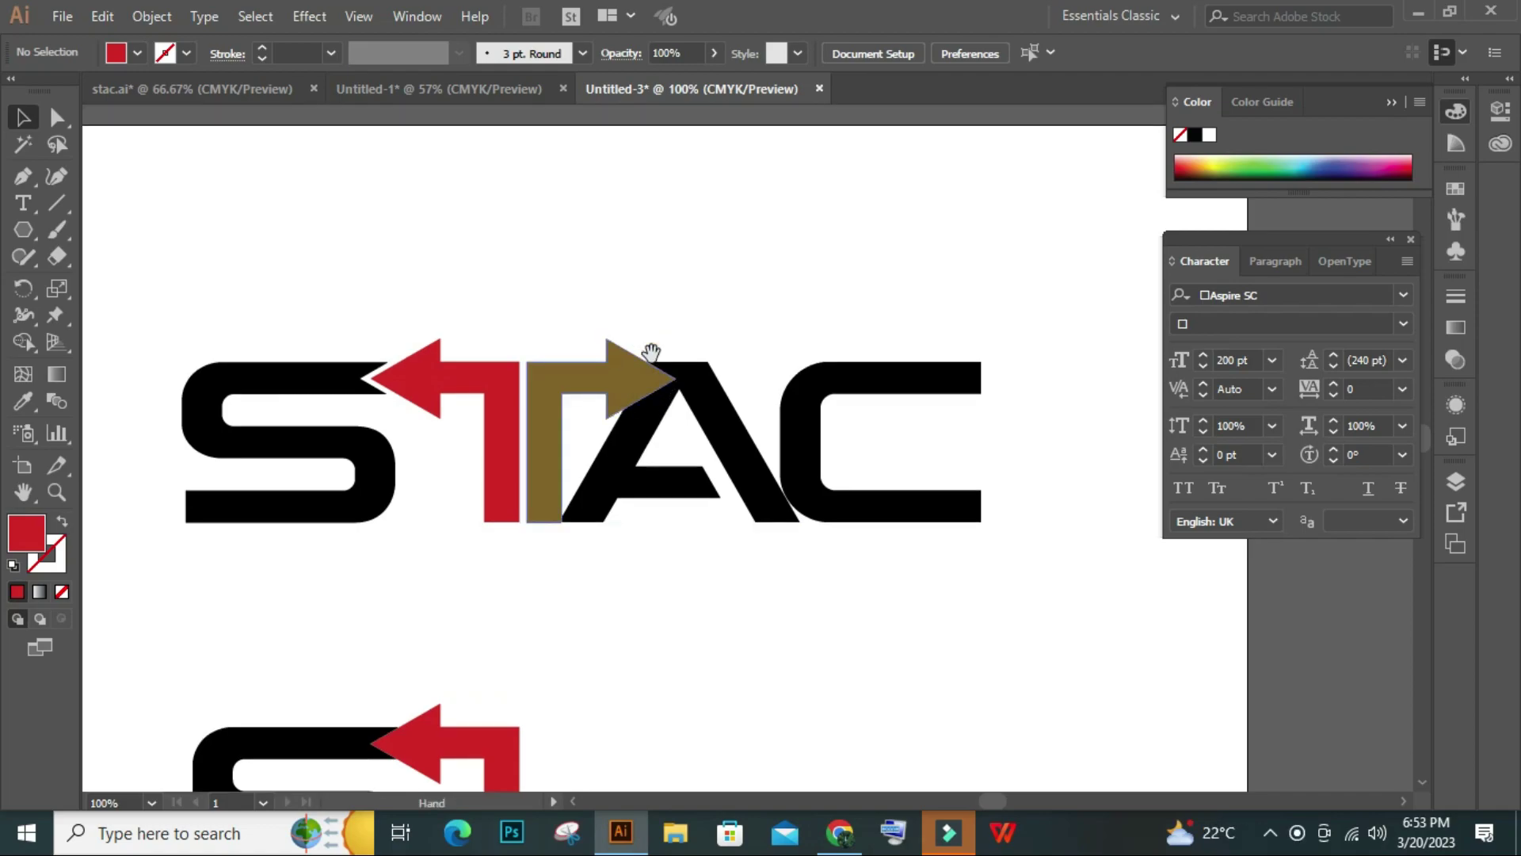
scroll(650, 352, "up", 1)
scroll(650, 352, "up", 1)
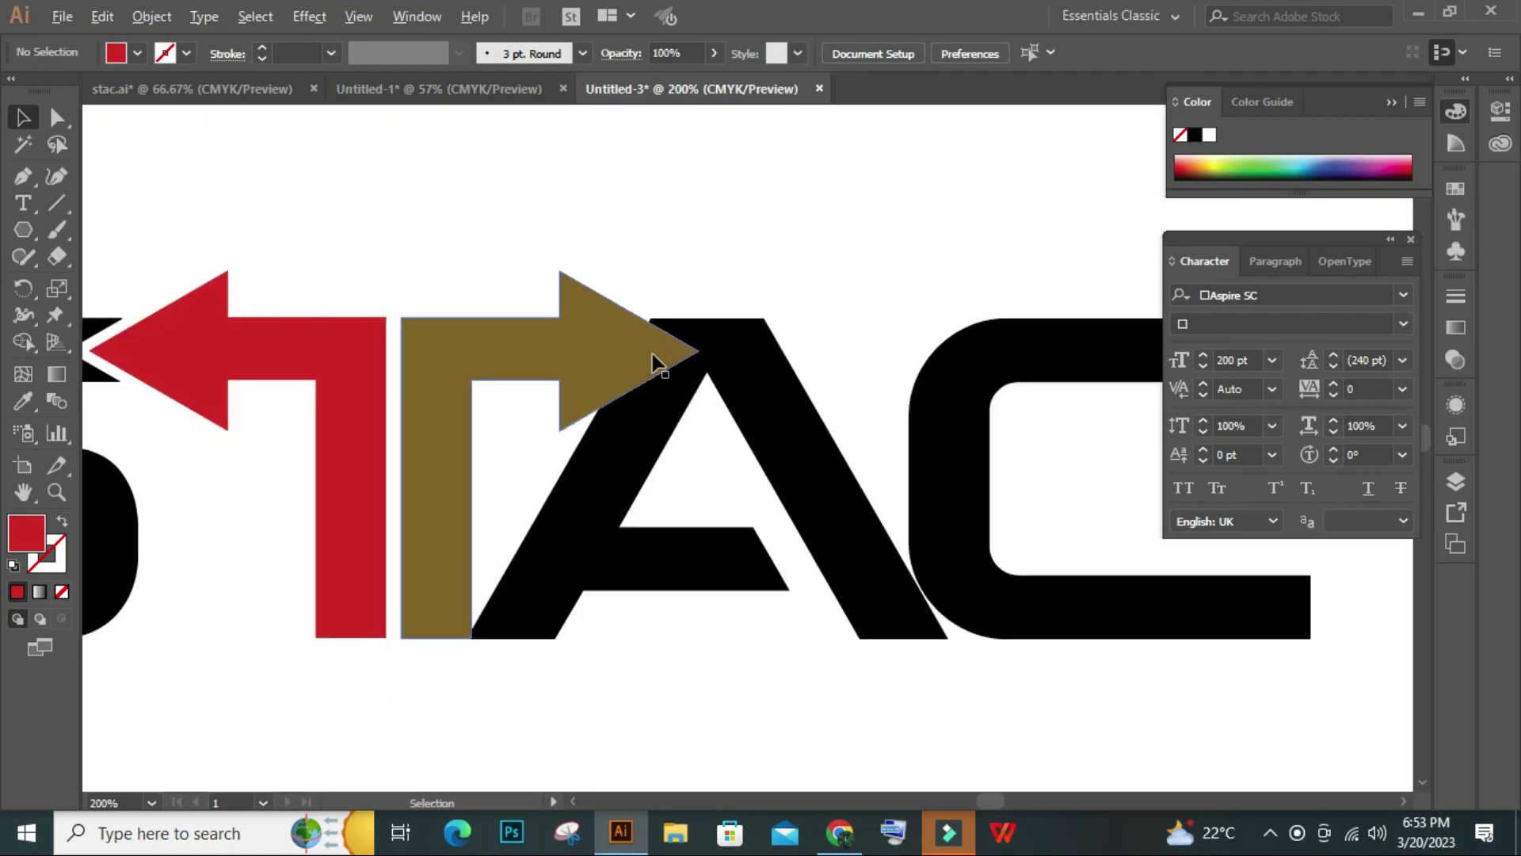
scroll(657, 364, "down", 2)
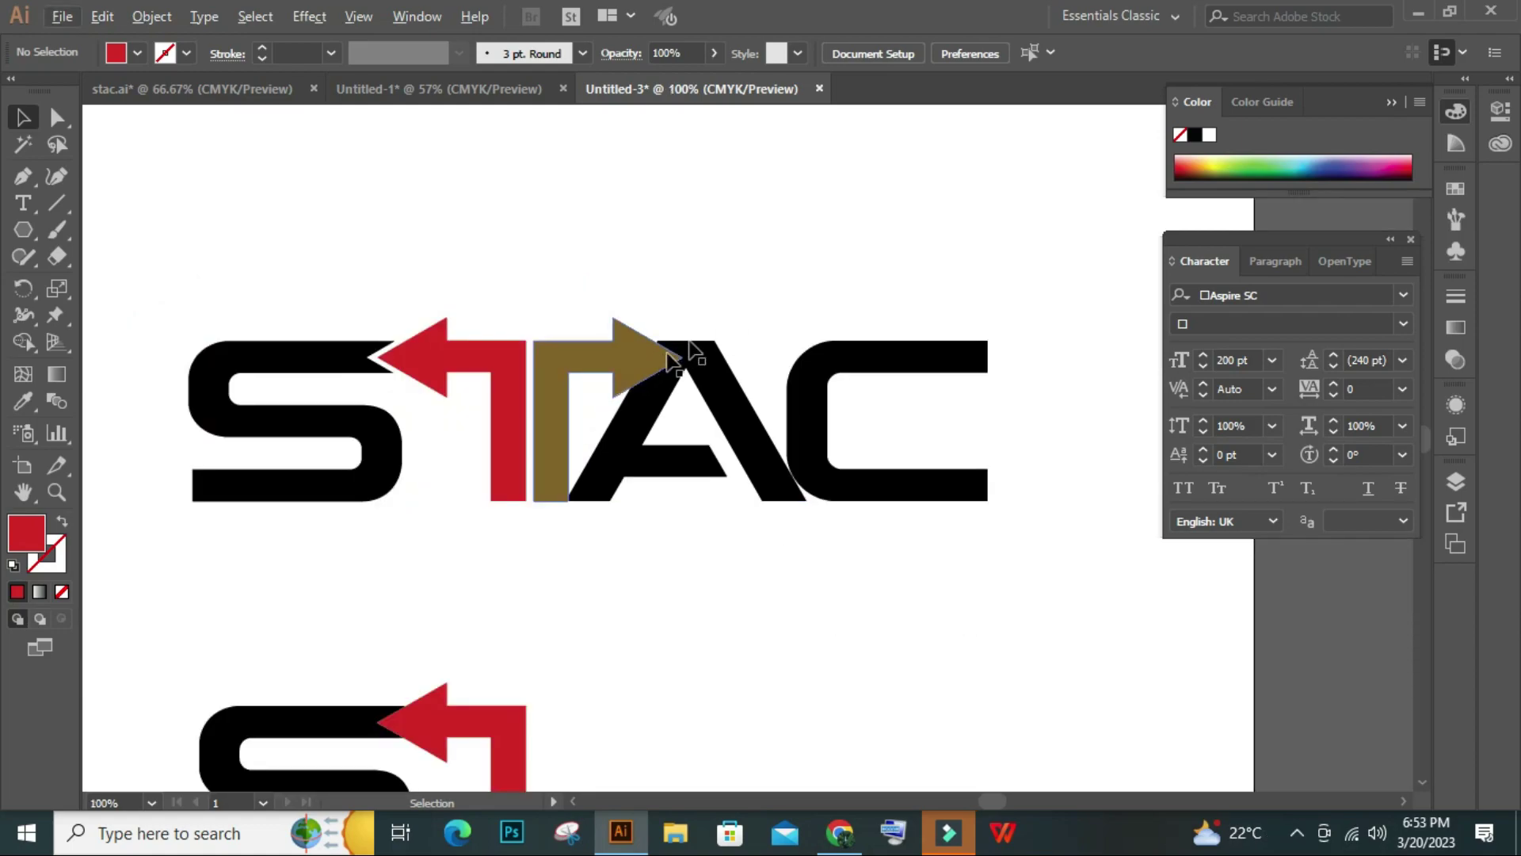
Delete the spare lower S and red arrow copy
mouse_move(708, 301)
left_mouse_down()
mouse_move(610, 426)
mouse_move(628, 435)
mouse_move(628, 659)
left_mouse_up()
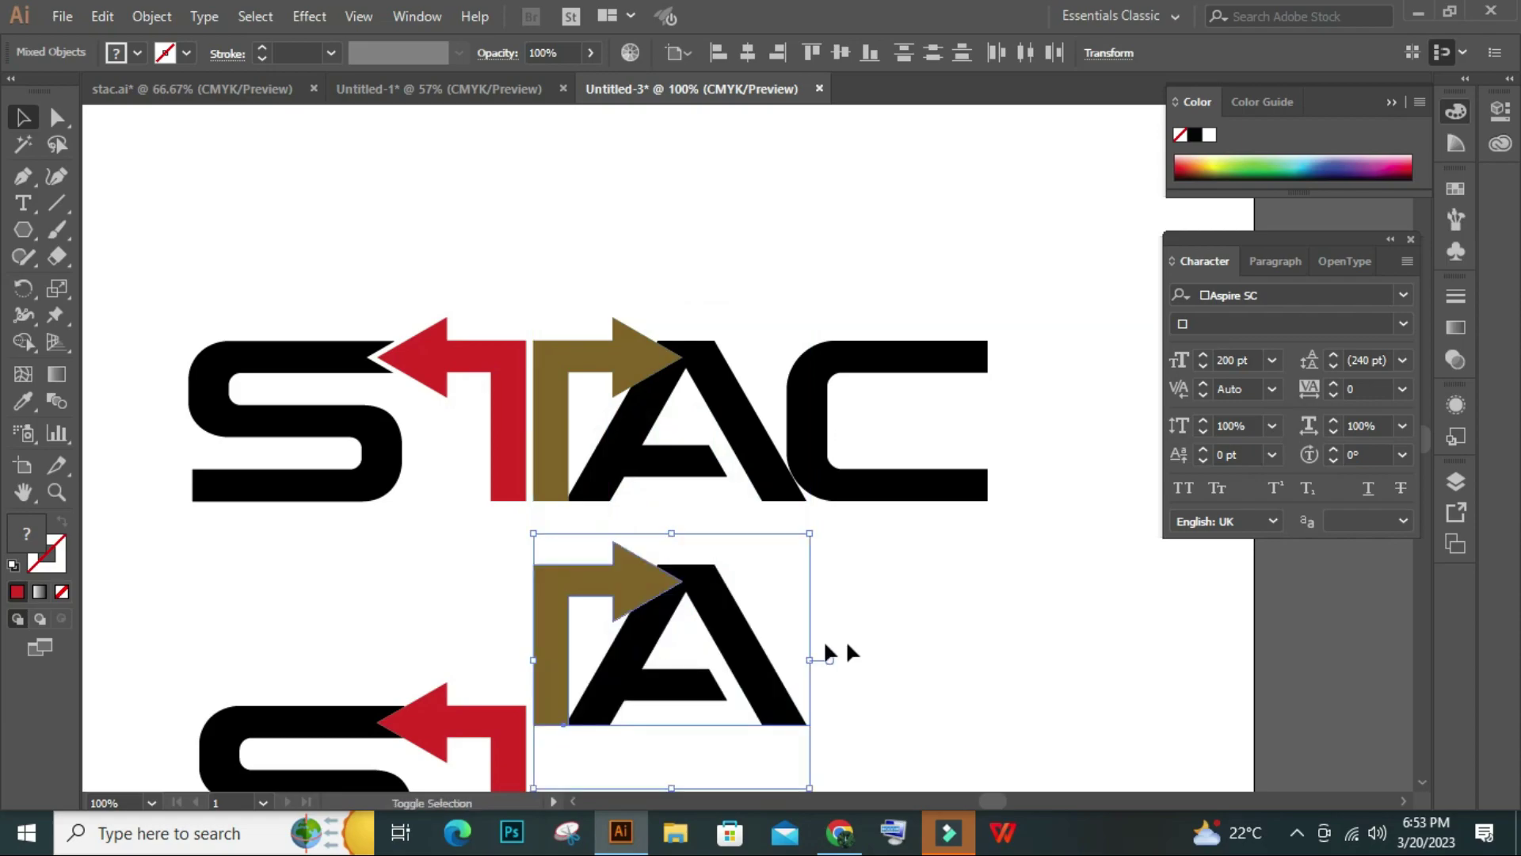
left_click(871, 638)
scroll(616, 666, "down", 2)
mouse_move(478, 483)
left_mouse_down()
mouse_move(206, 706)
mouse_move(211, 687)
left_mouse_up()
key("Delete")
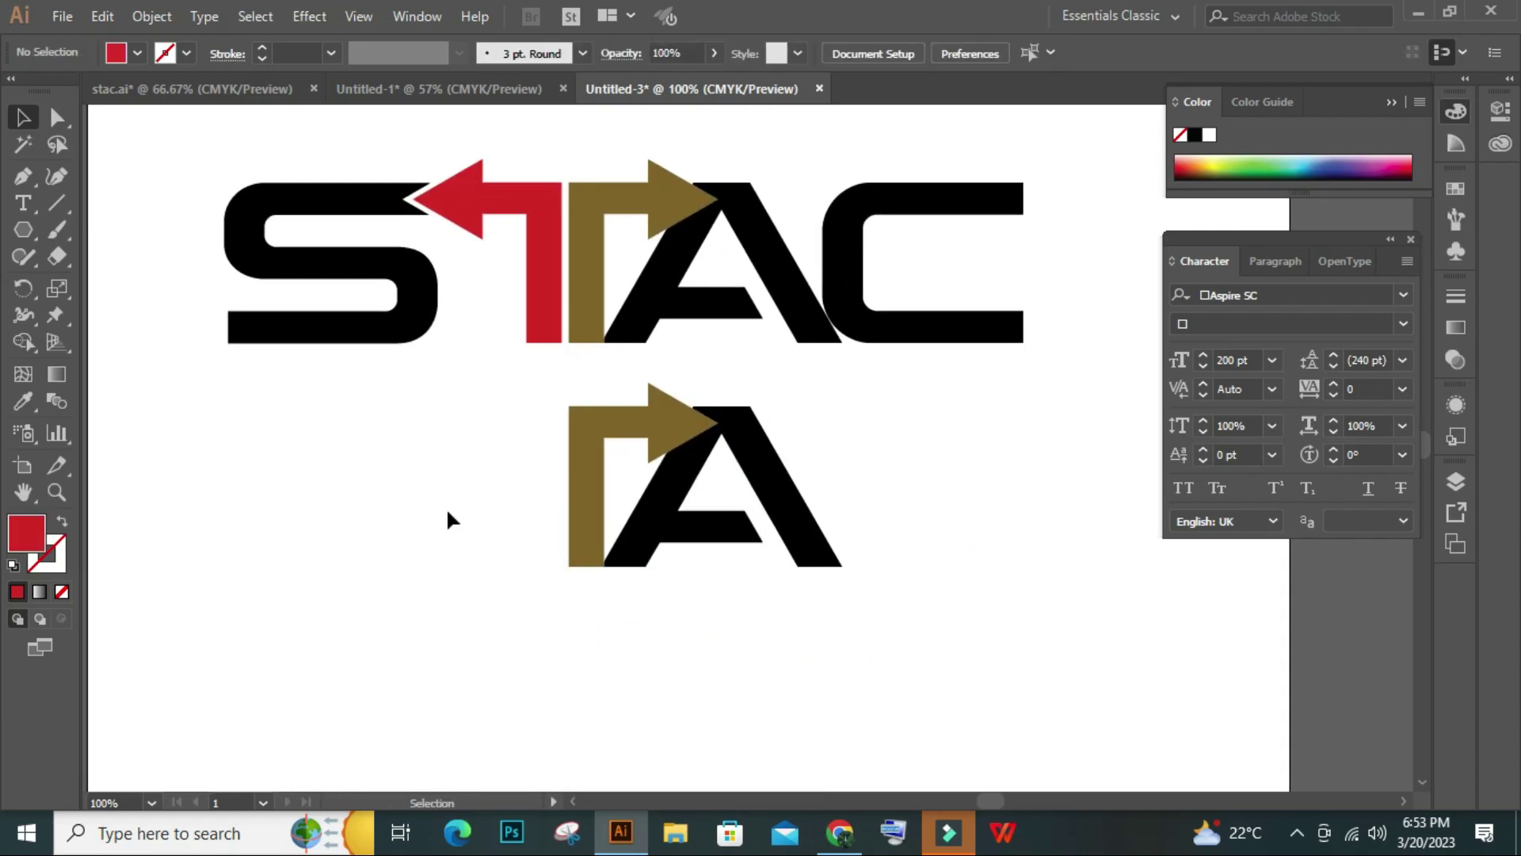
Convert the top TA to outlines and cut the arrow overlap out of the A
scroll(644, 401, "up", 2)
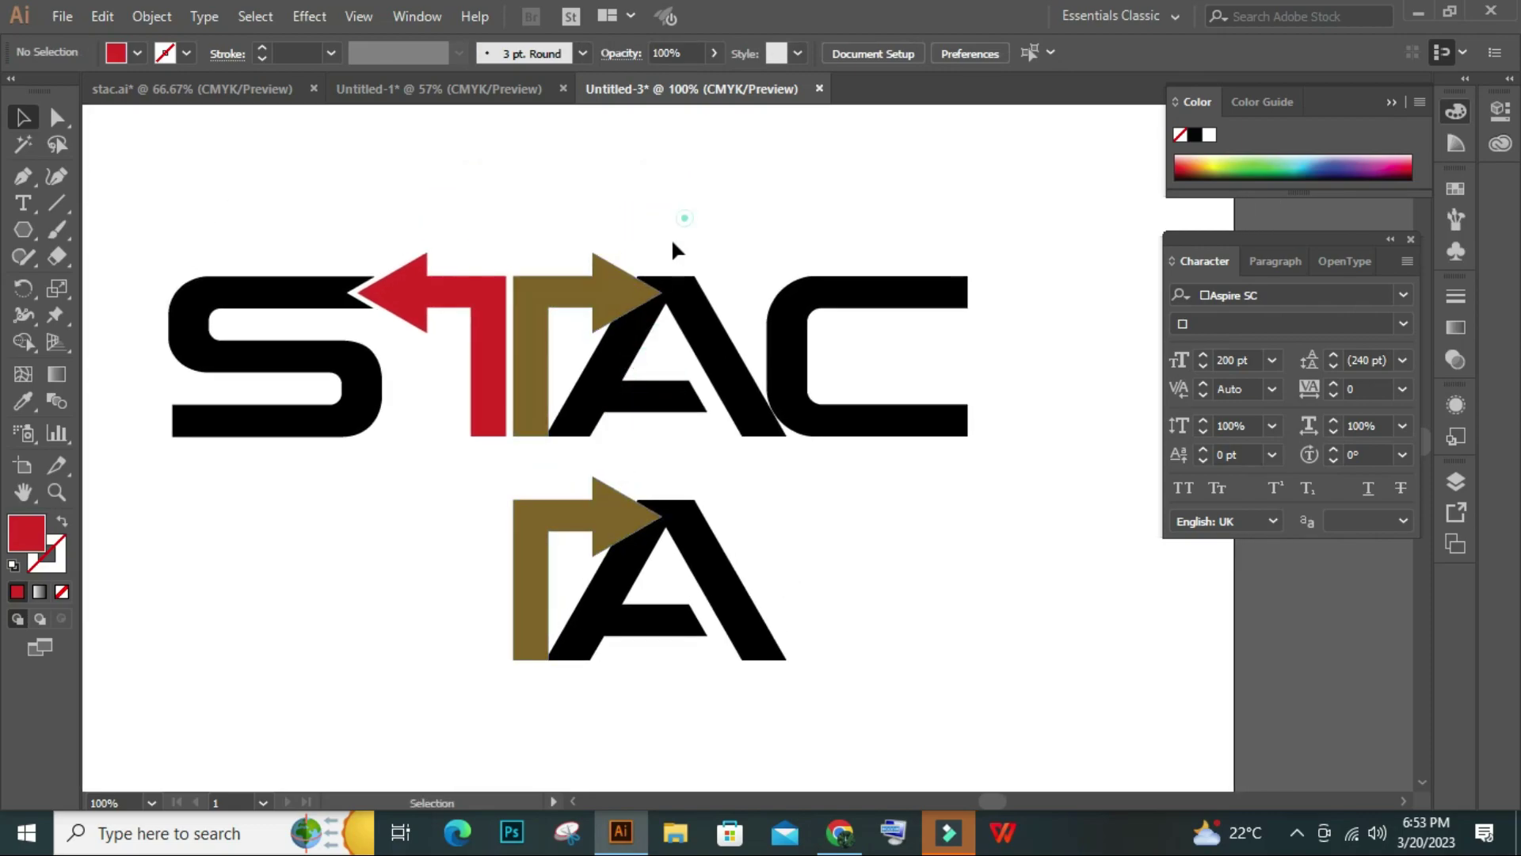
left_click(689, 325)
right_click(691, 323)
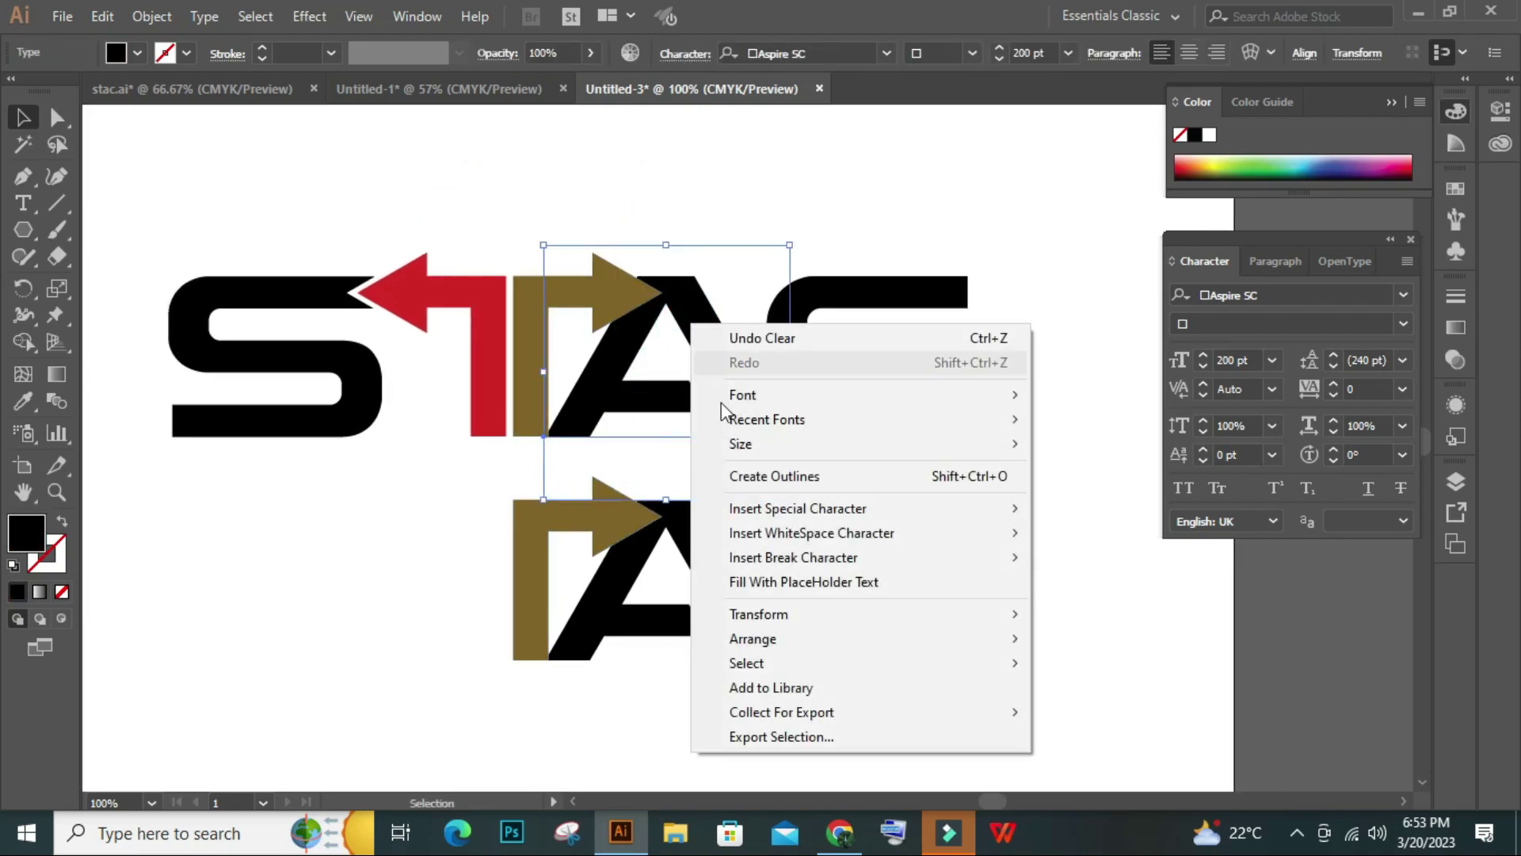
left_click(774, 476)
left_click_drag(659, 227, 590, 365)
left_click(35, 338)
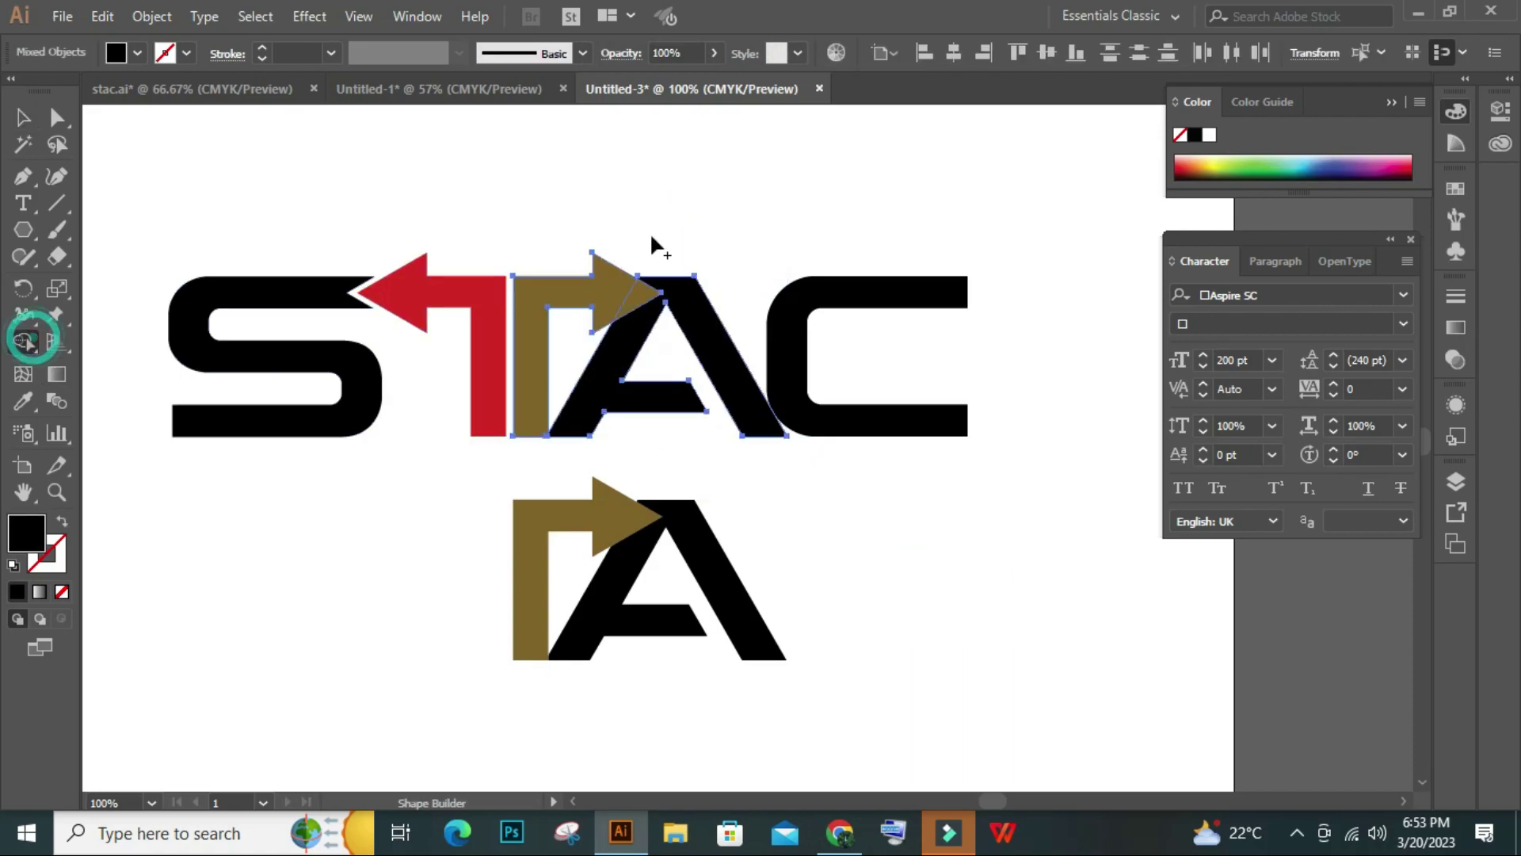
left_click(643, 295, "alt")
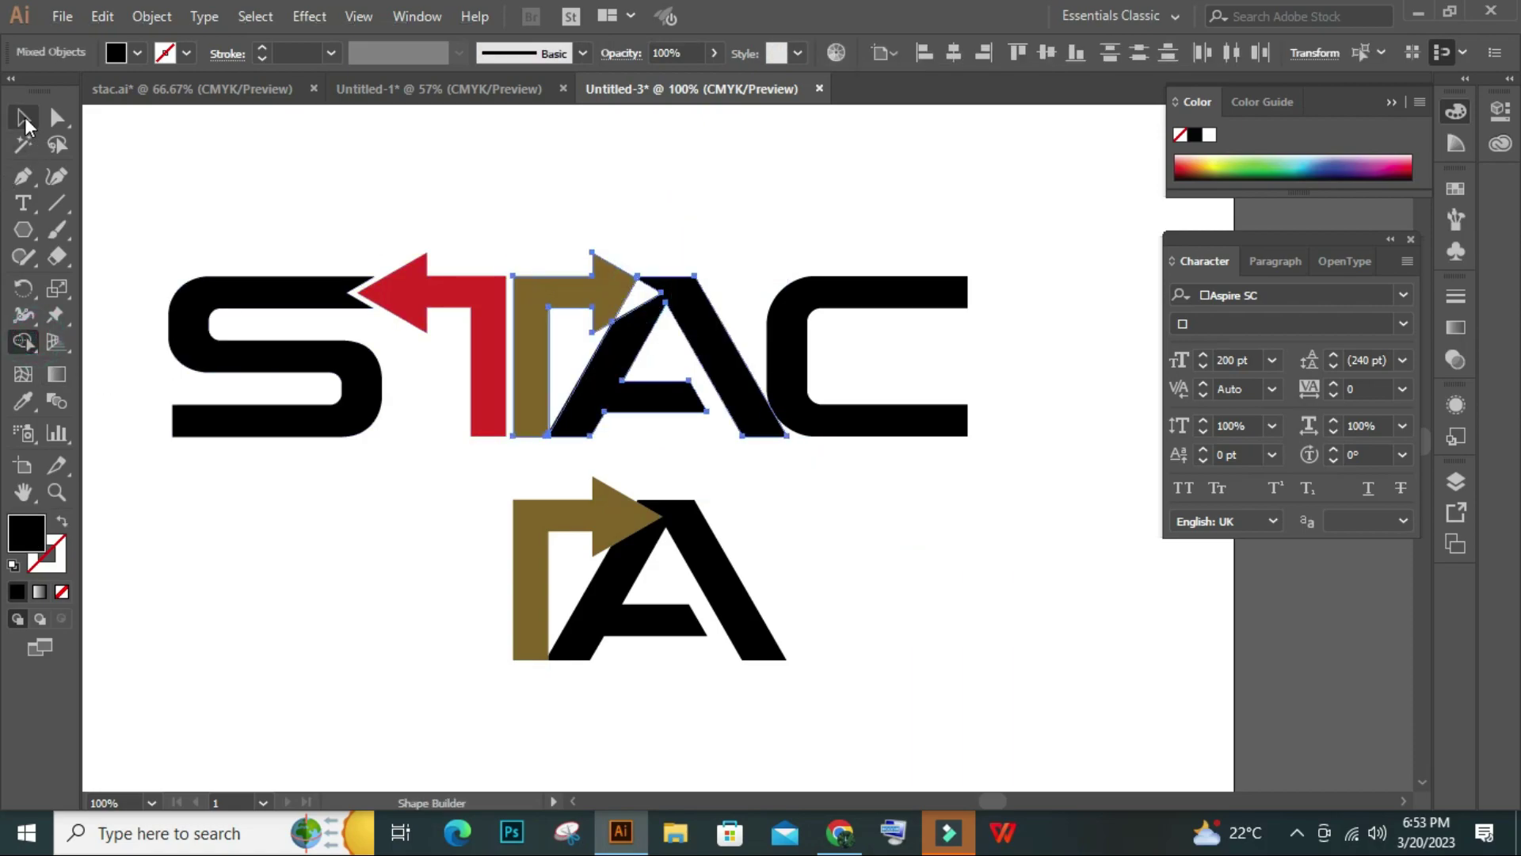
left_click(24, 119)
left_click(816, 513)
Bring a copy of the brown T into the top row and shift the A right
left_click_drag(564, 523, 582, 302)
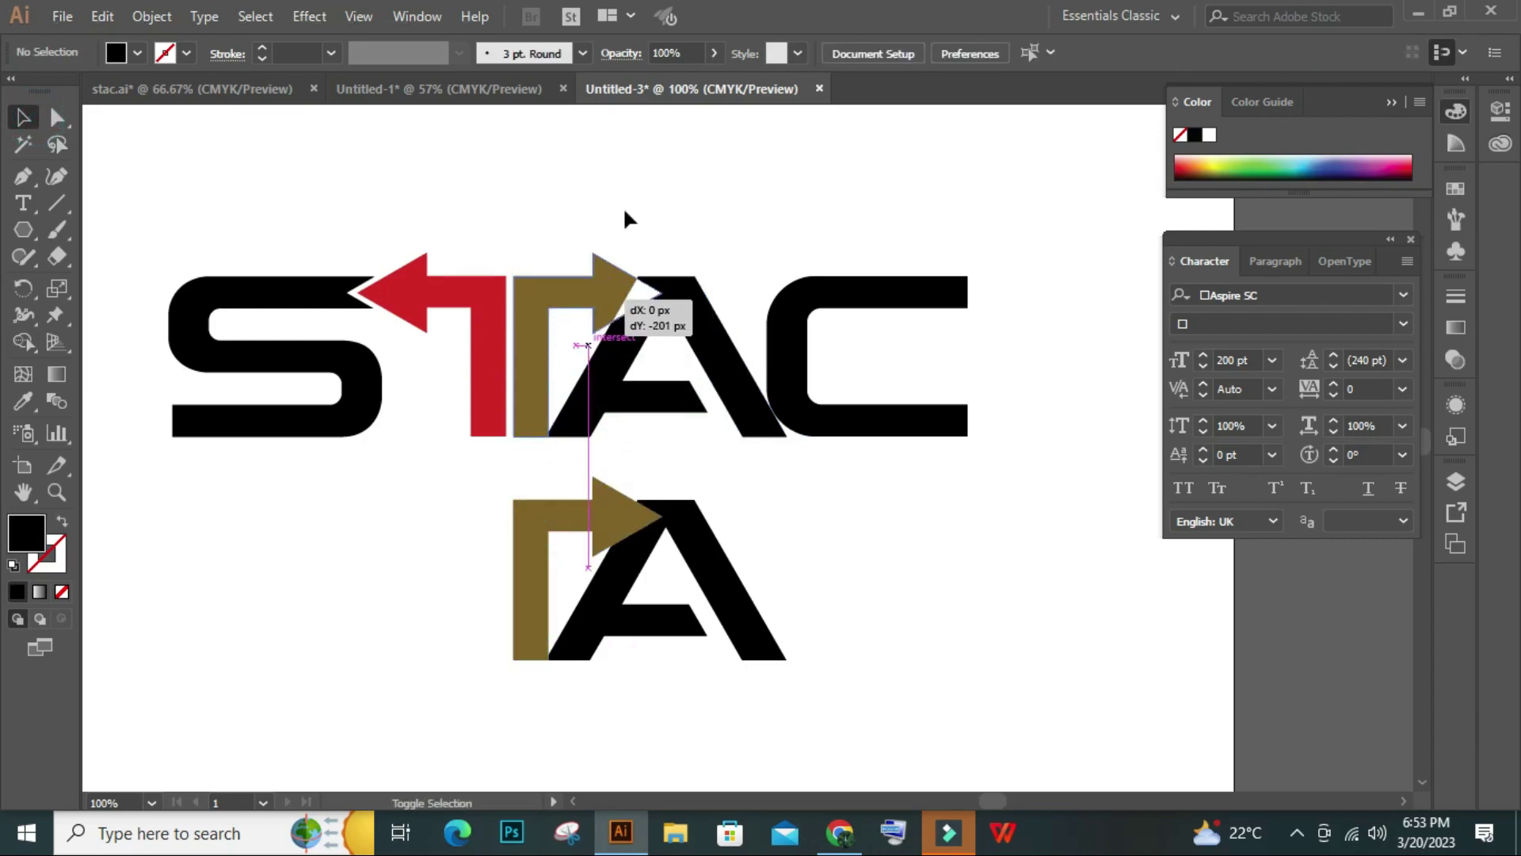
left_click_drag(626, 218, 633, 207)
left_click(643, 184)
left_click(752, 391)
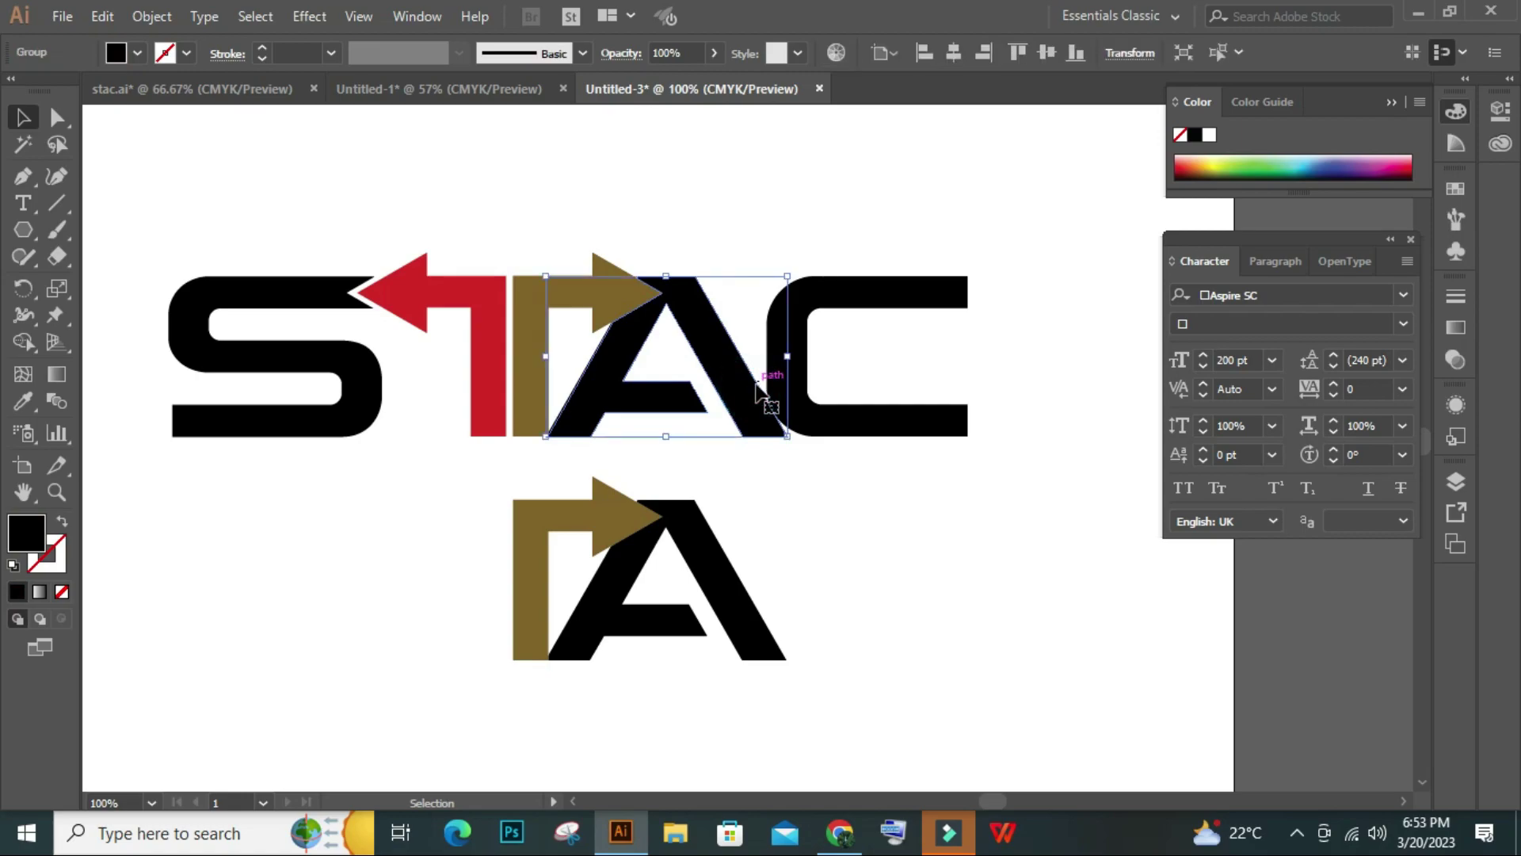
left_click_drag(757, 388, 768, 389)
left_click(868, 482)
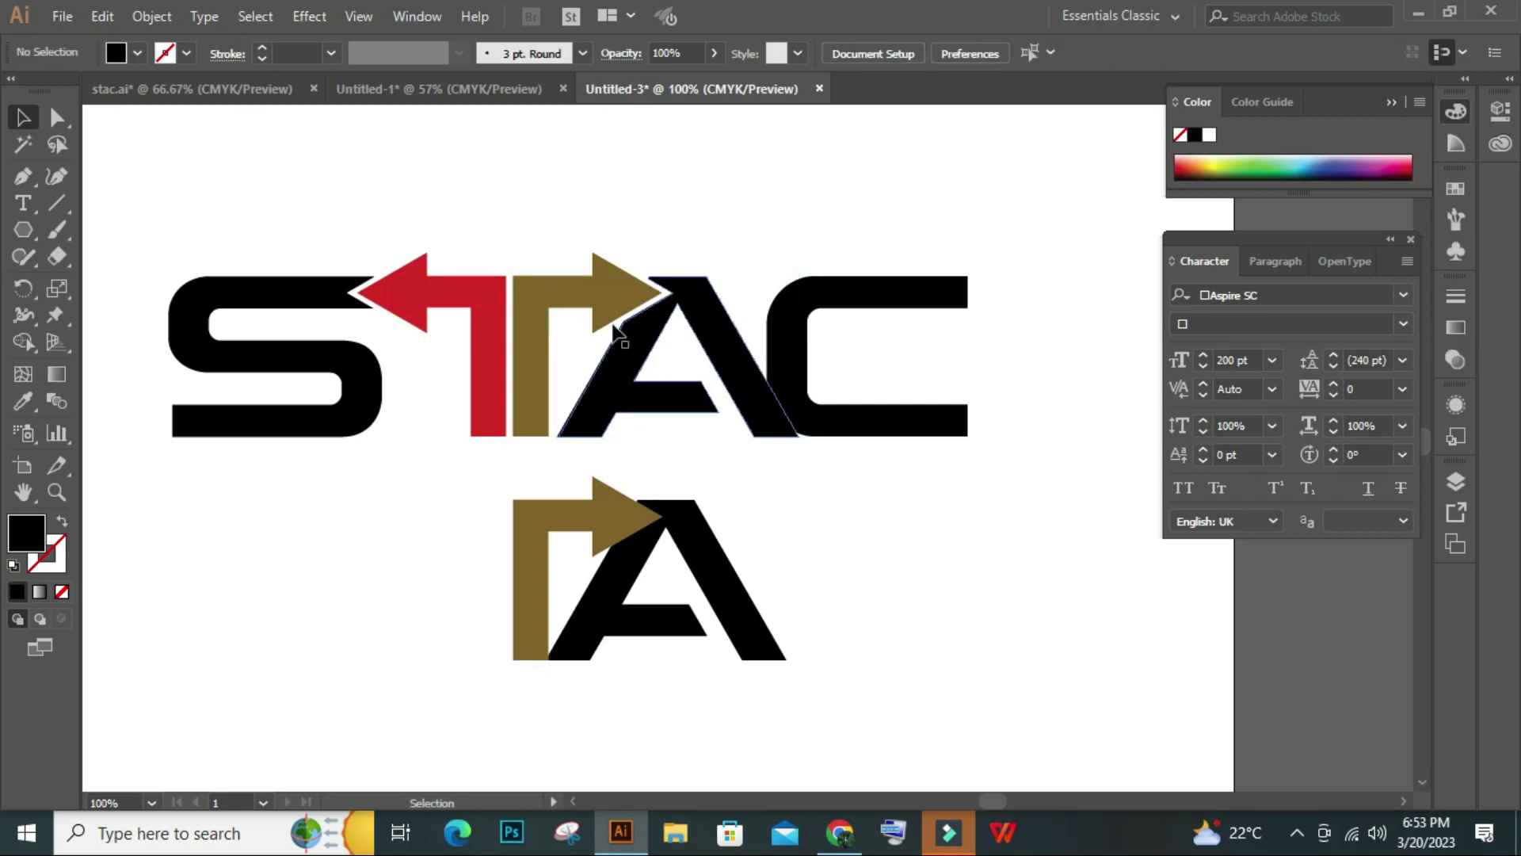
Merge the brown T and arrow into one shape and delete the lower TA group
left_click(570, 305)
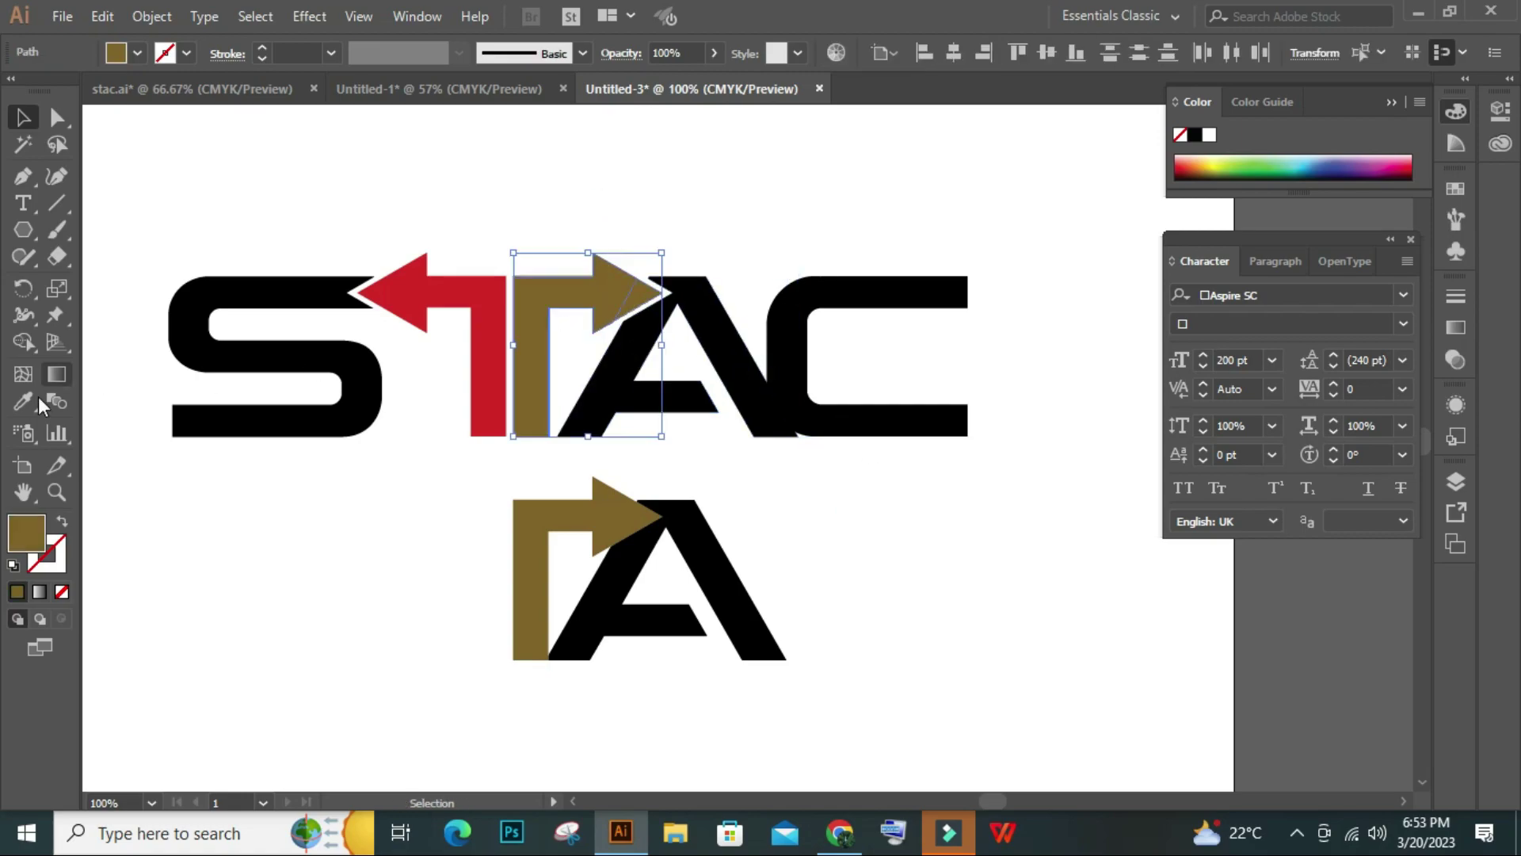
left_click(23, 342)
left_click_drag(602, 298, 598, 265)
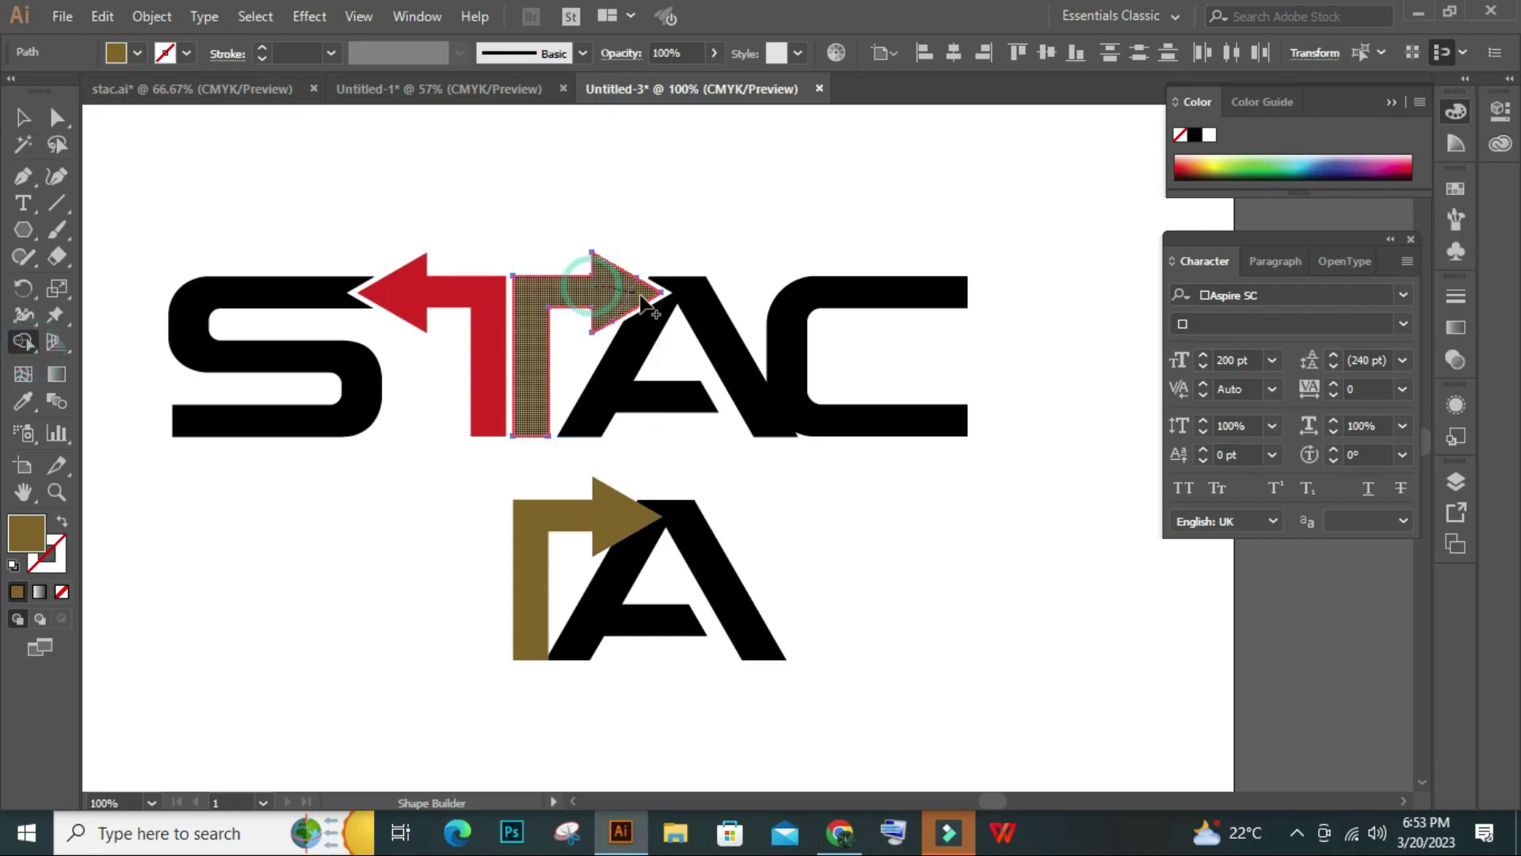
left_click(23, 117)
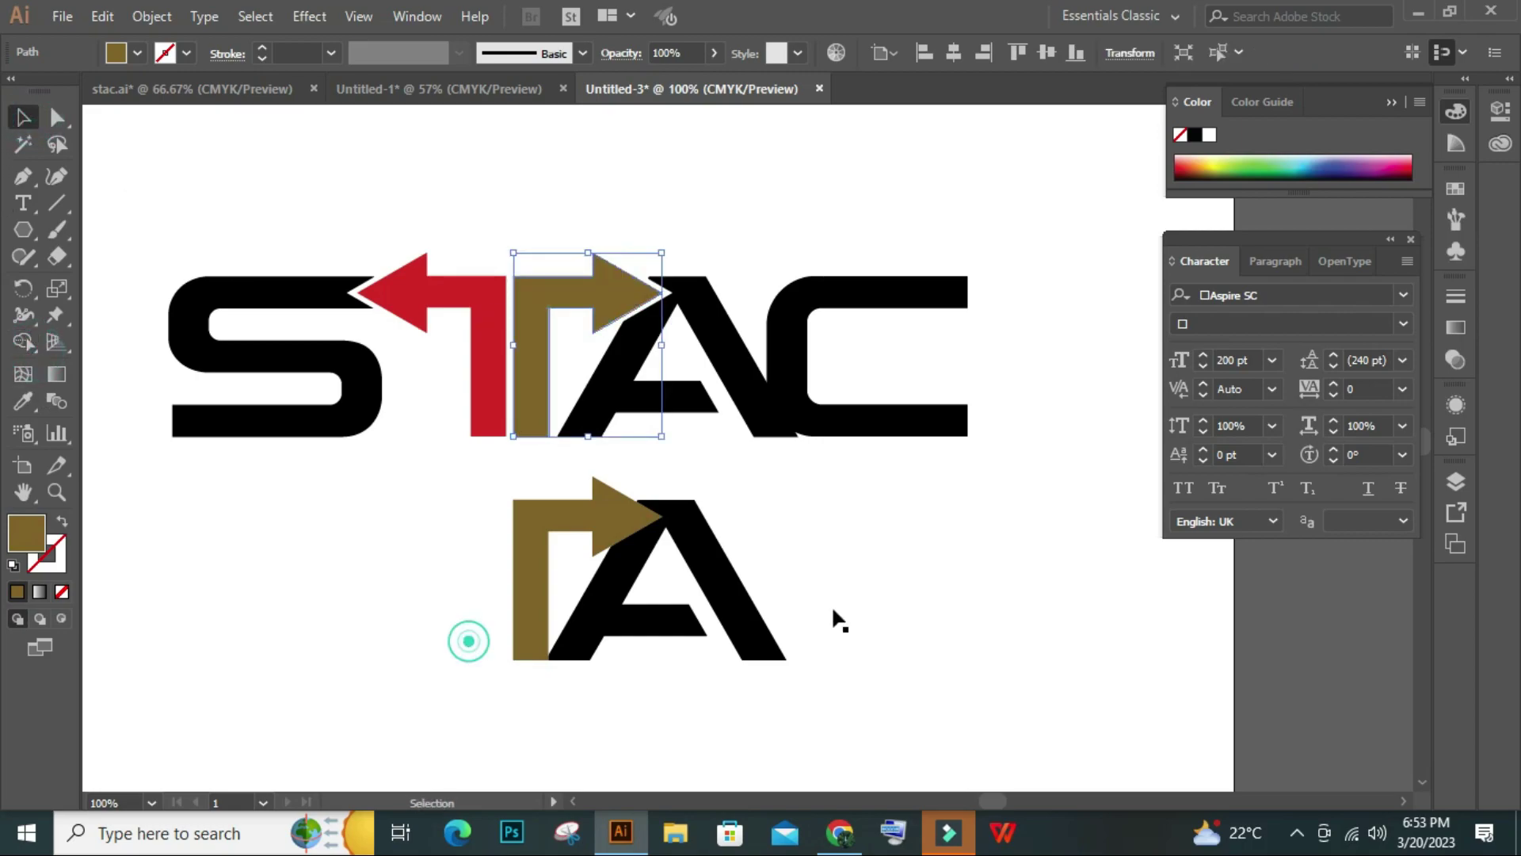
left_click_drag(873, 562, 426, 671)
key("Delete")
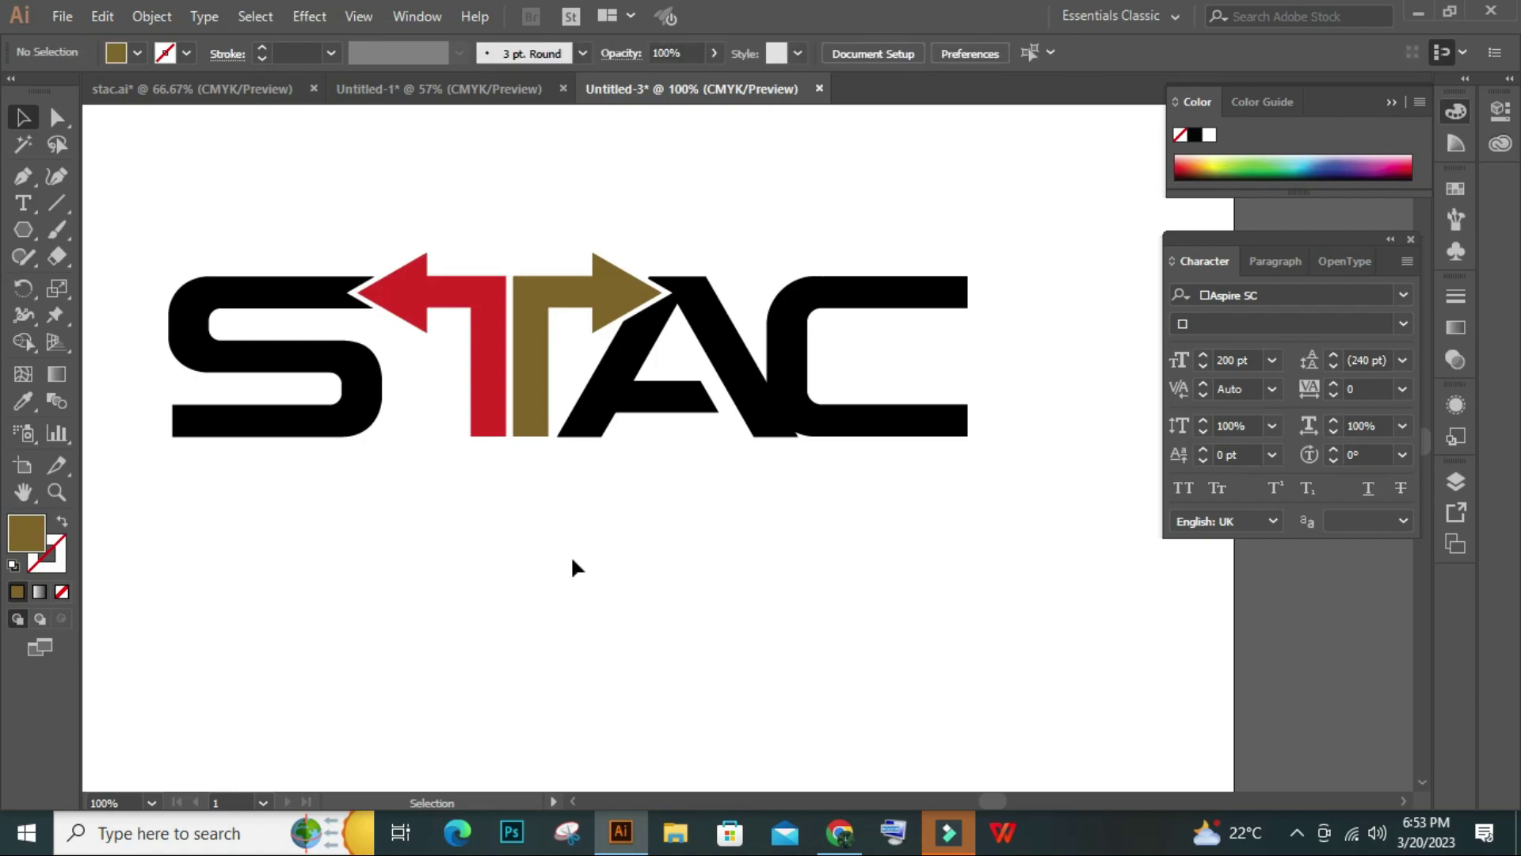
Nudge the C and A one step right and the S one step left
left_click_drag(777, 372, 788, 379)
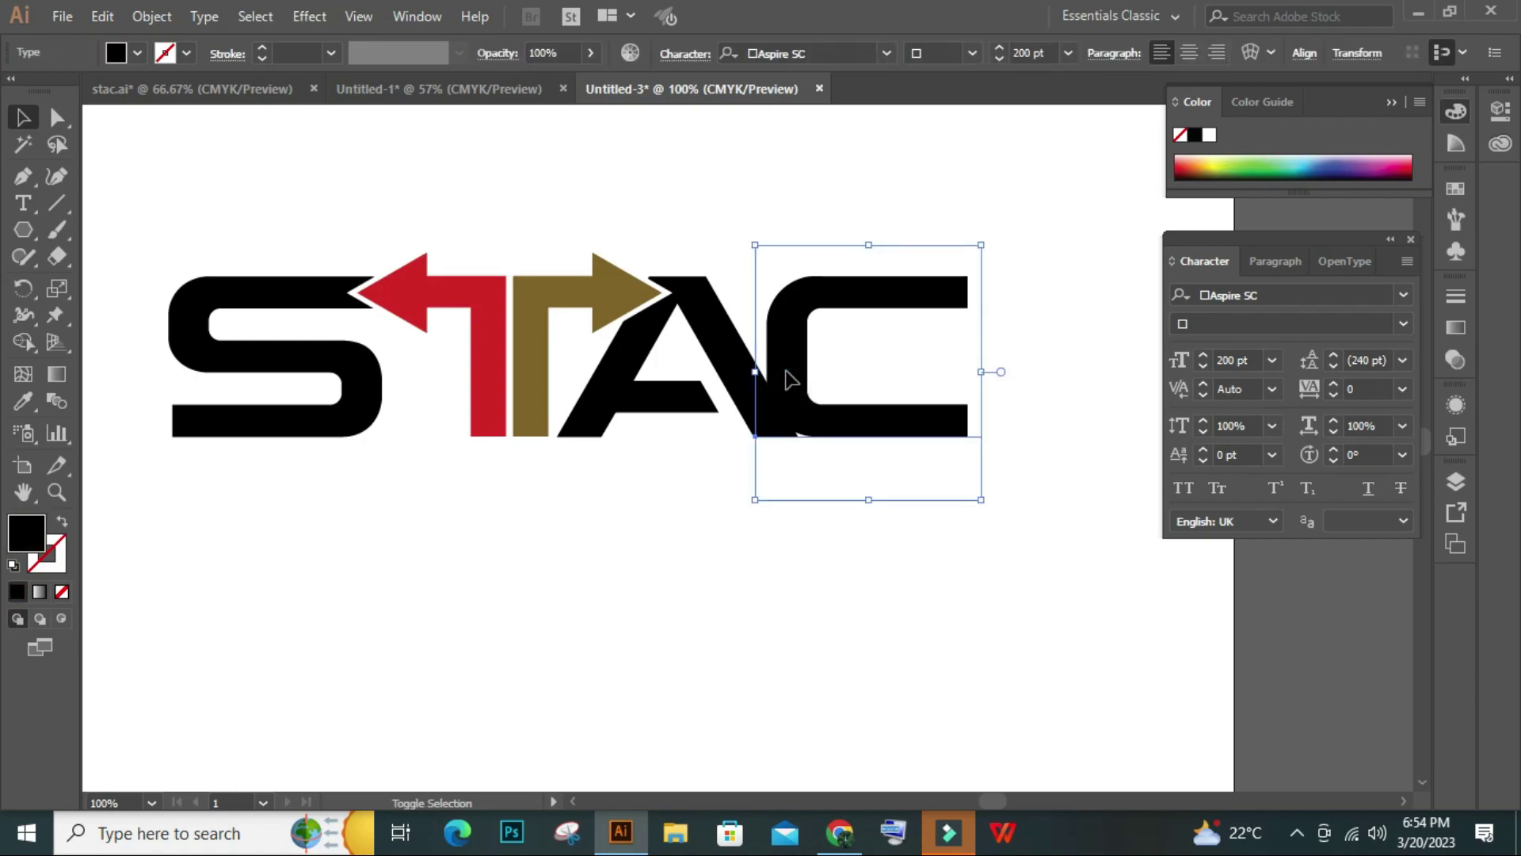
key("Right")
key("Right")
key("Right")
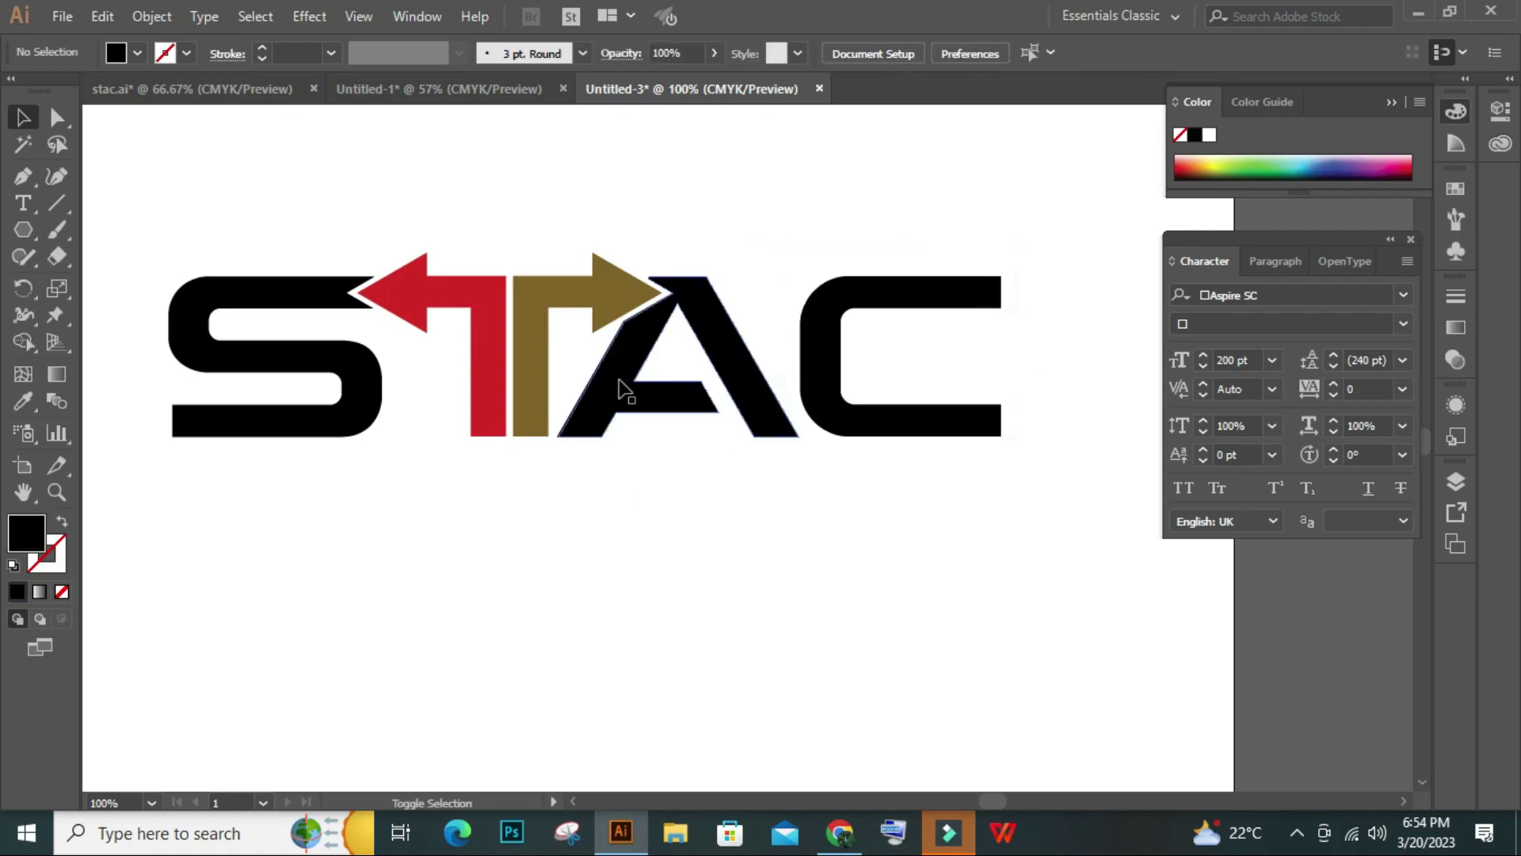
left_click(619, 386)
key("Right")
key("Right")
key("Right")
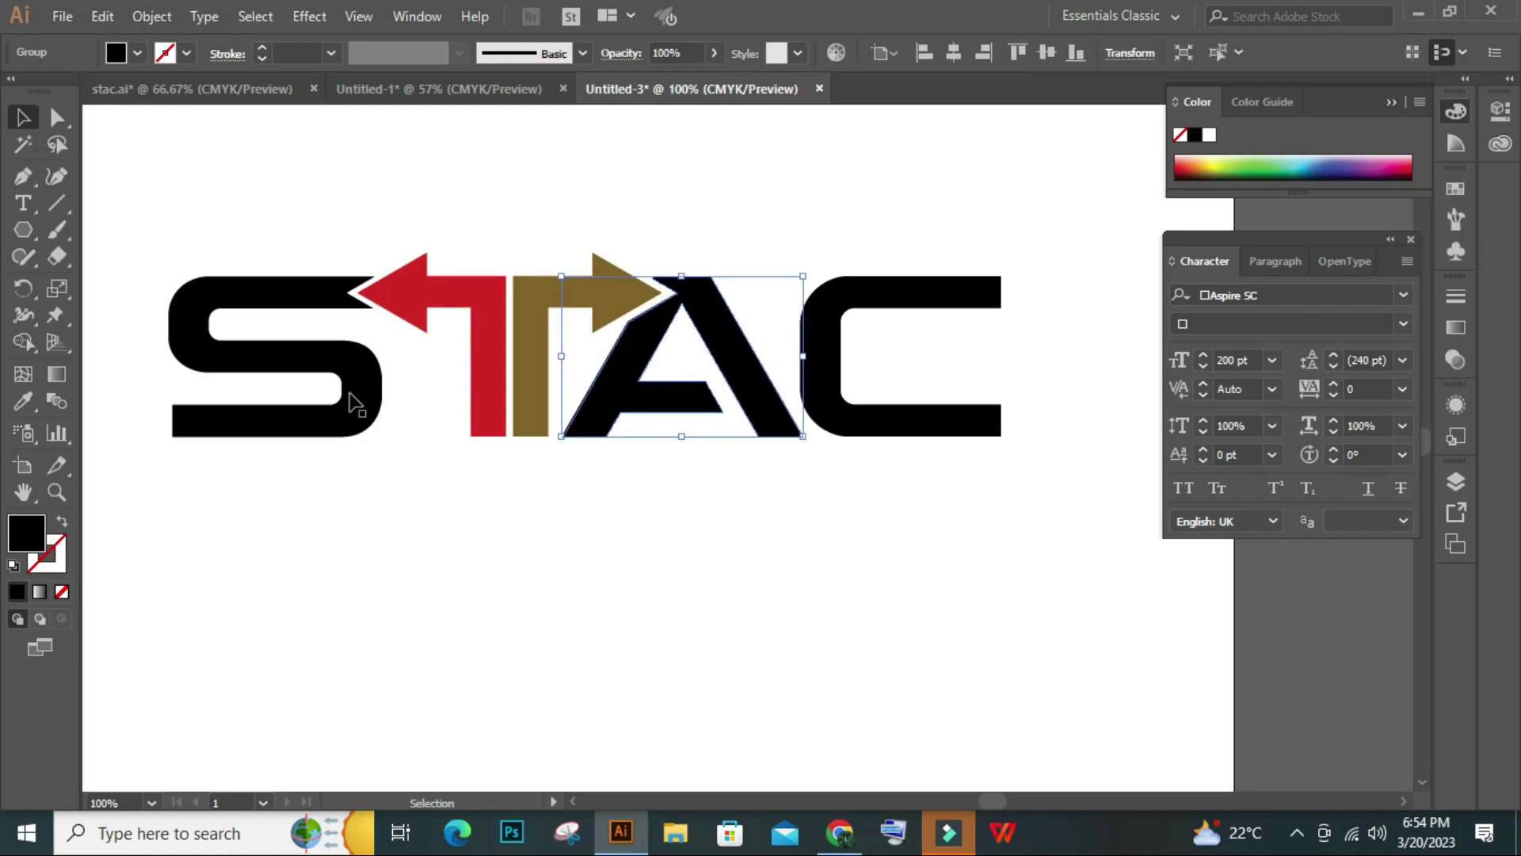
left_click(371, 380)
key("Left")
key("Left")
key("Left")
key("Left")
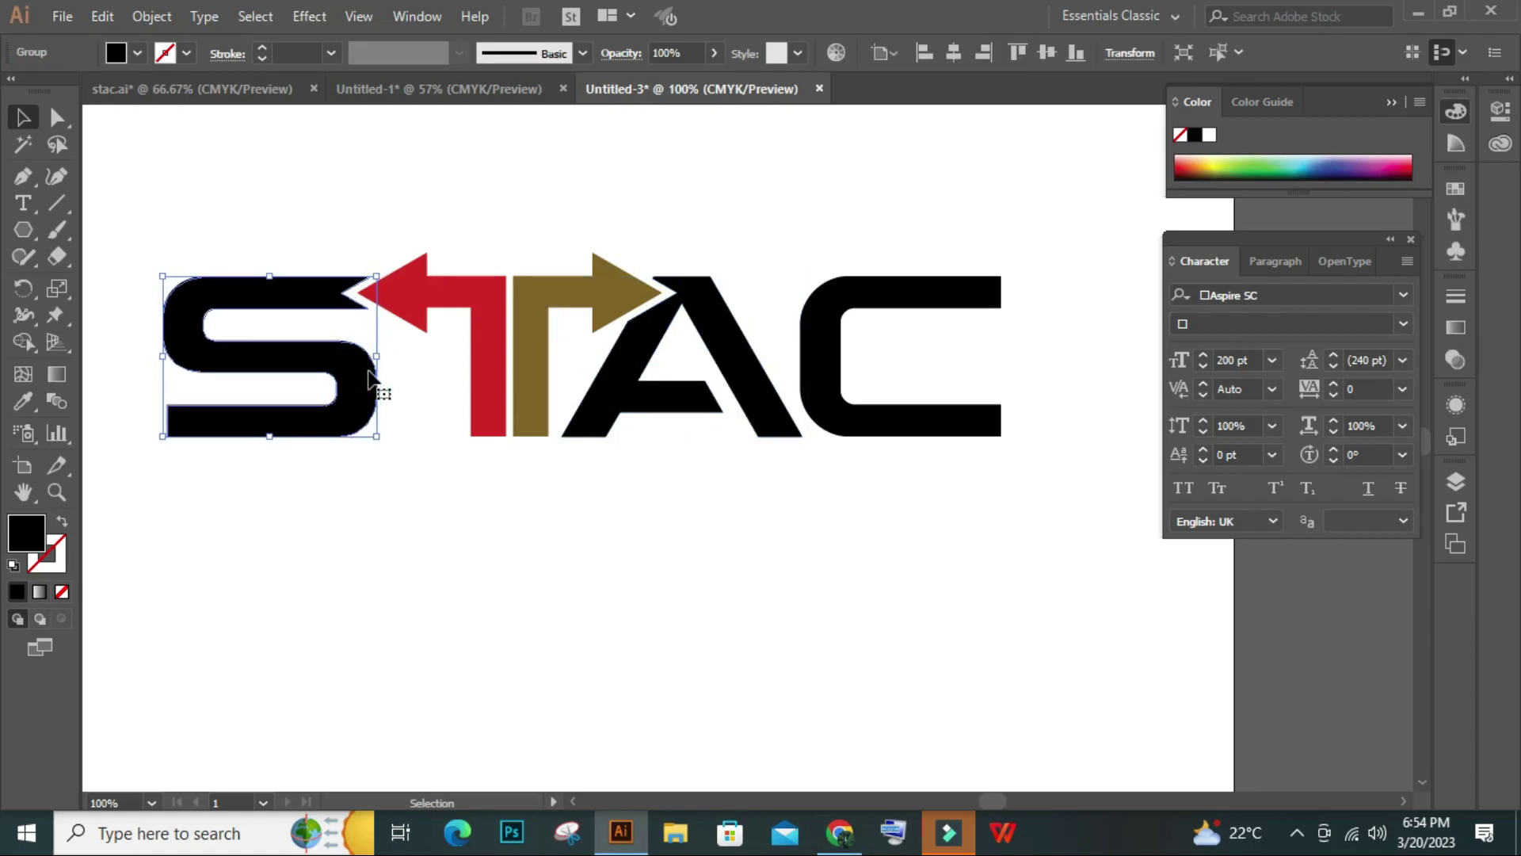
left_click(441, 498)
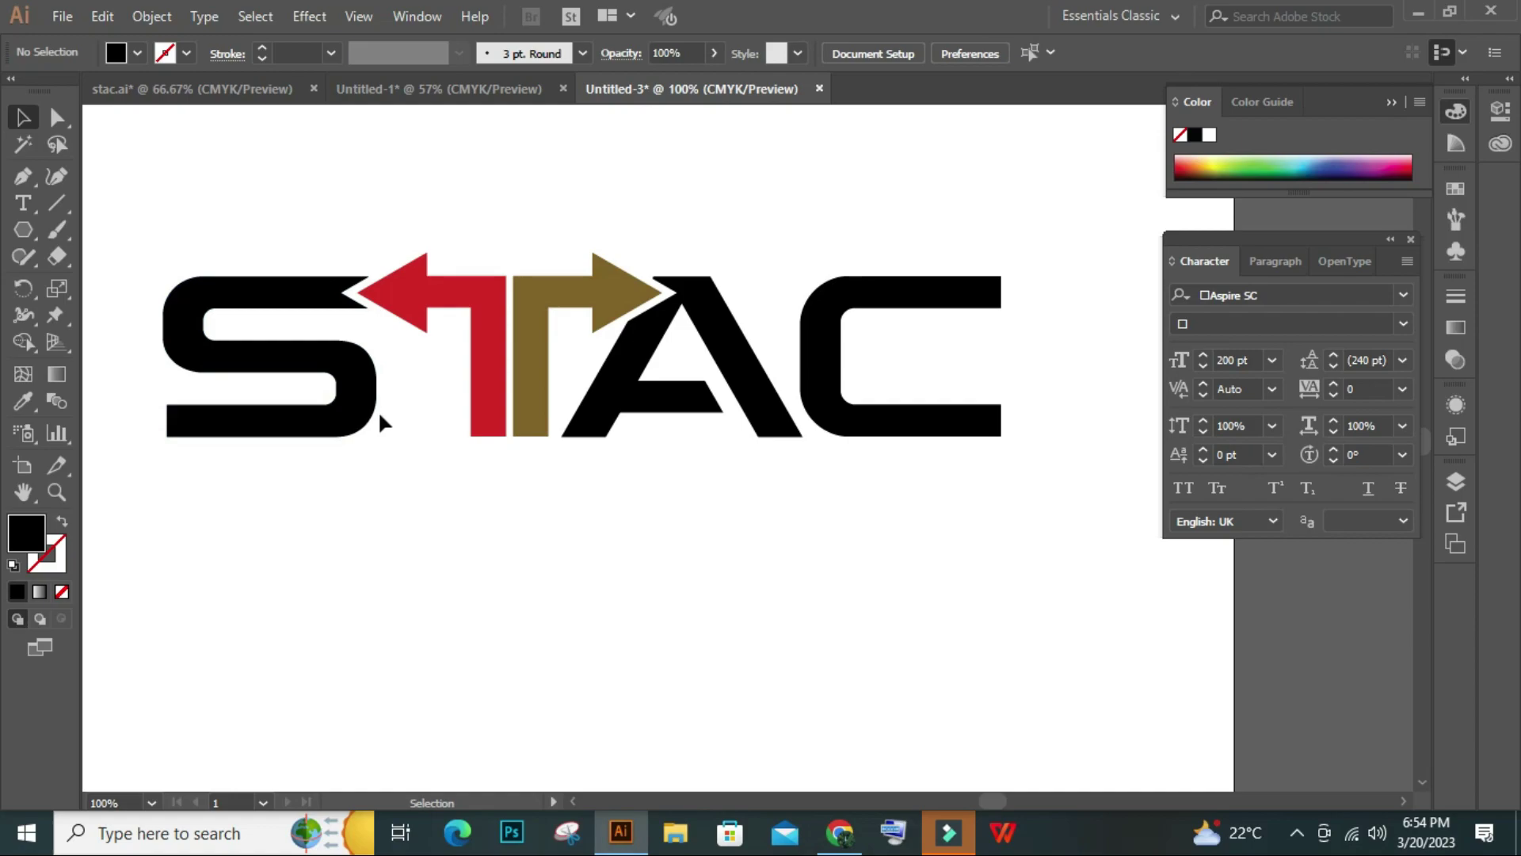
Slide the S toward the red T and duplicate both below the logo
left_click_drag(354, 404, 443, 411)
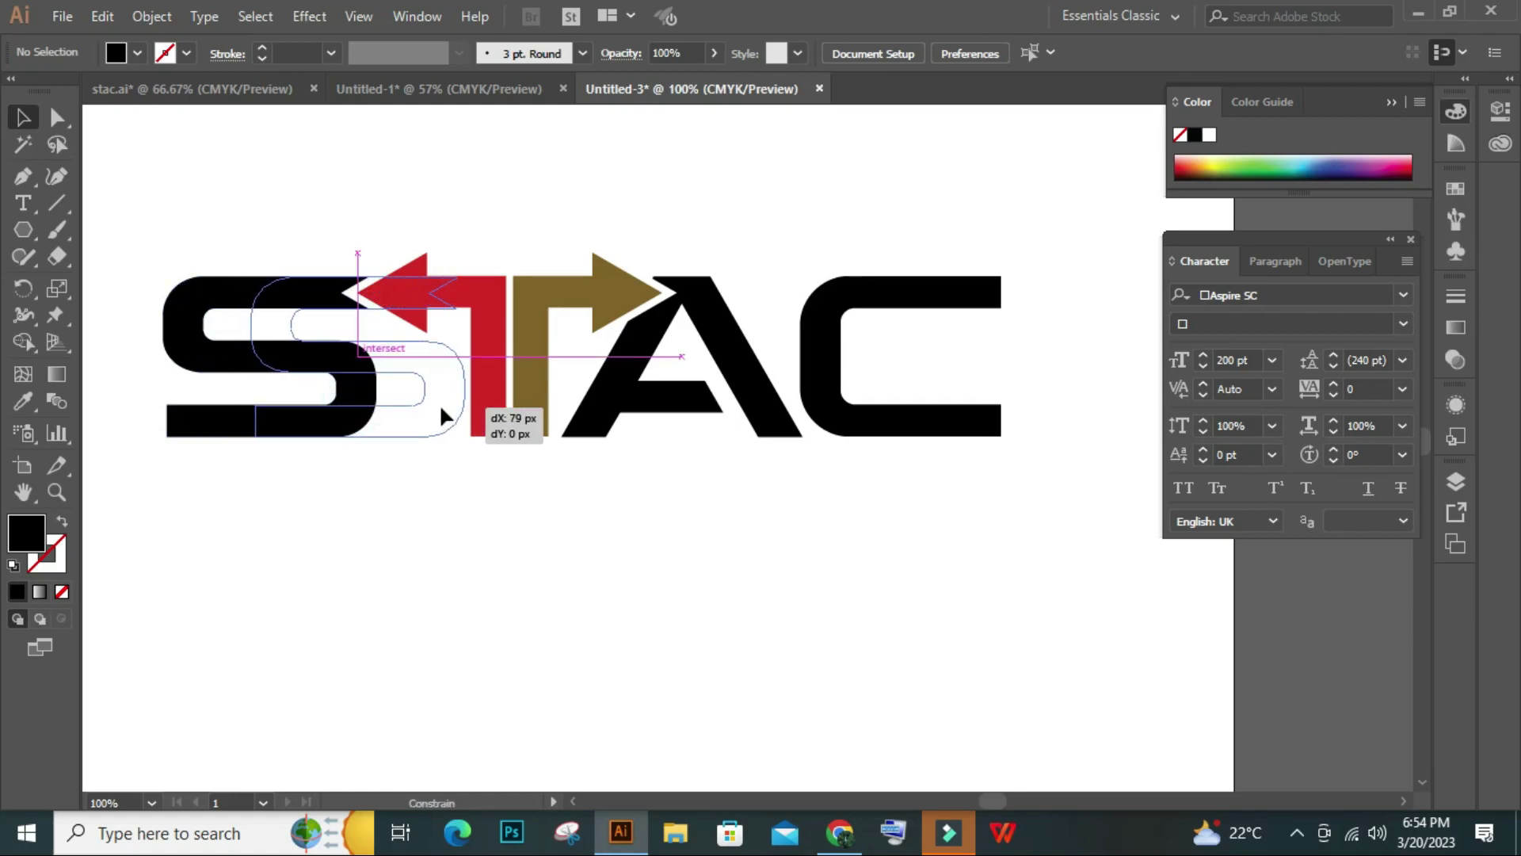
left_click_drag(436, 410, 448, 411)
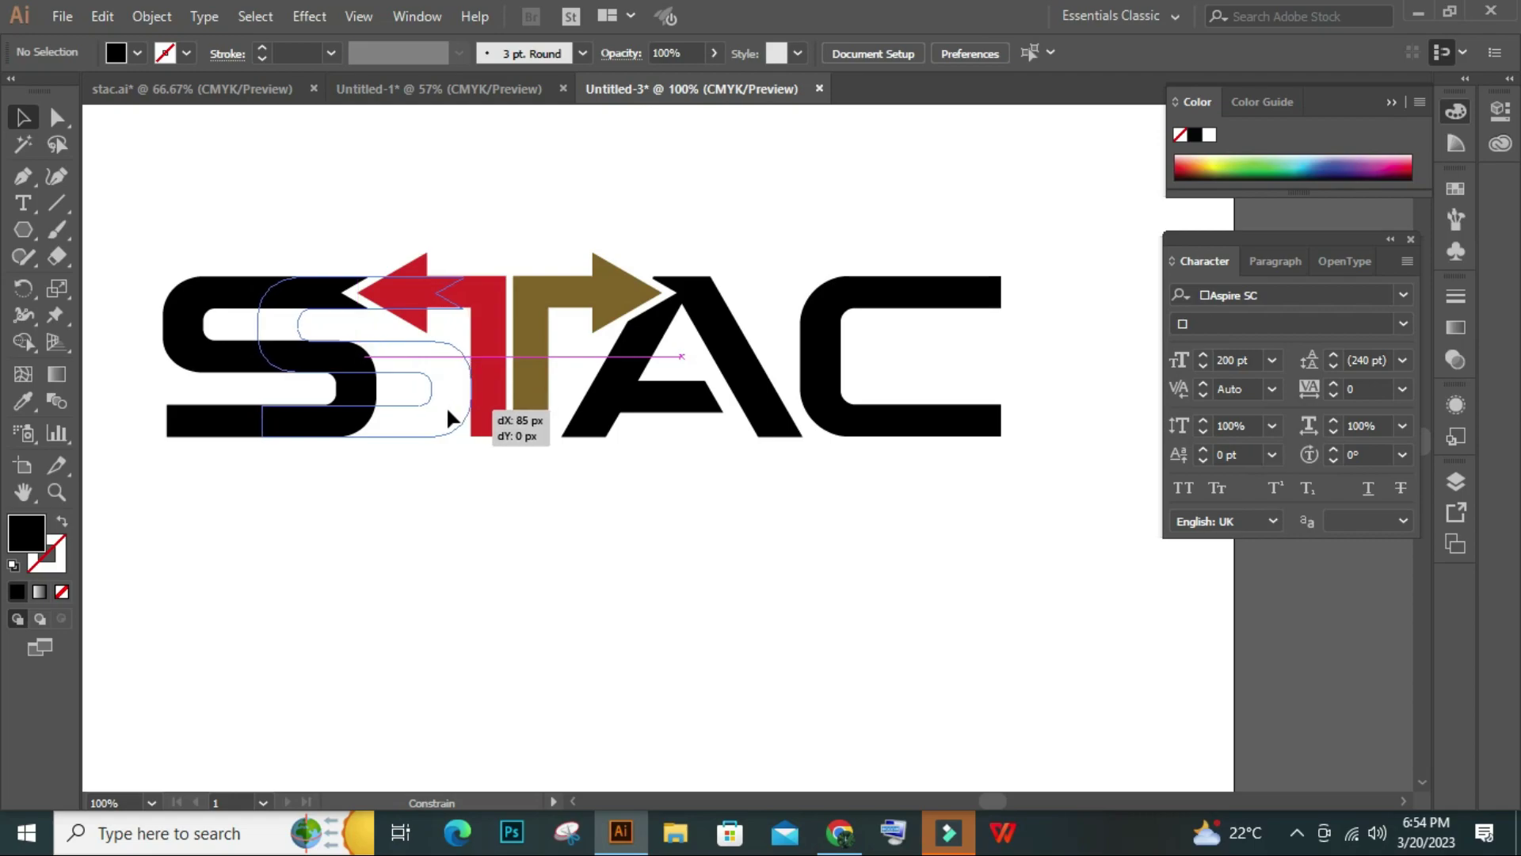
left_click_drag(438, 420, 441, 546)
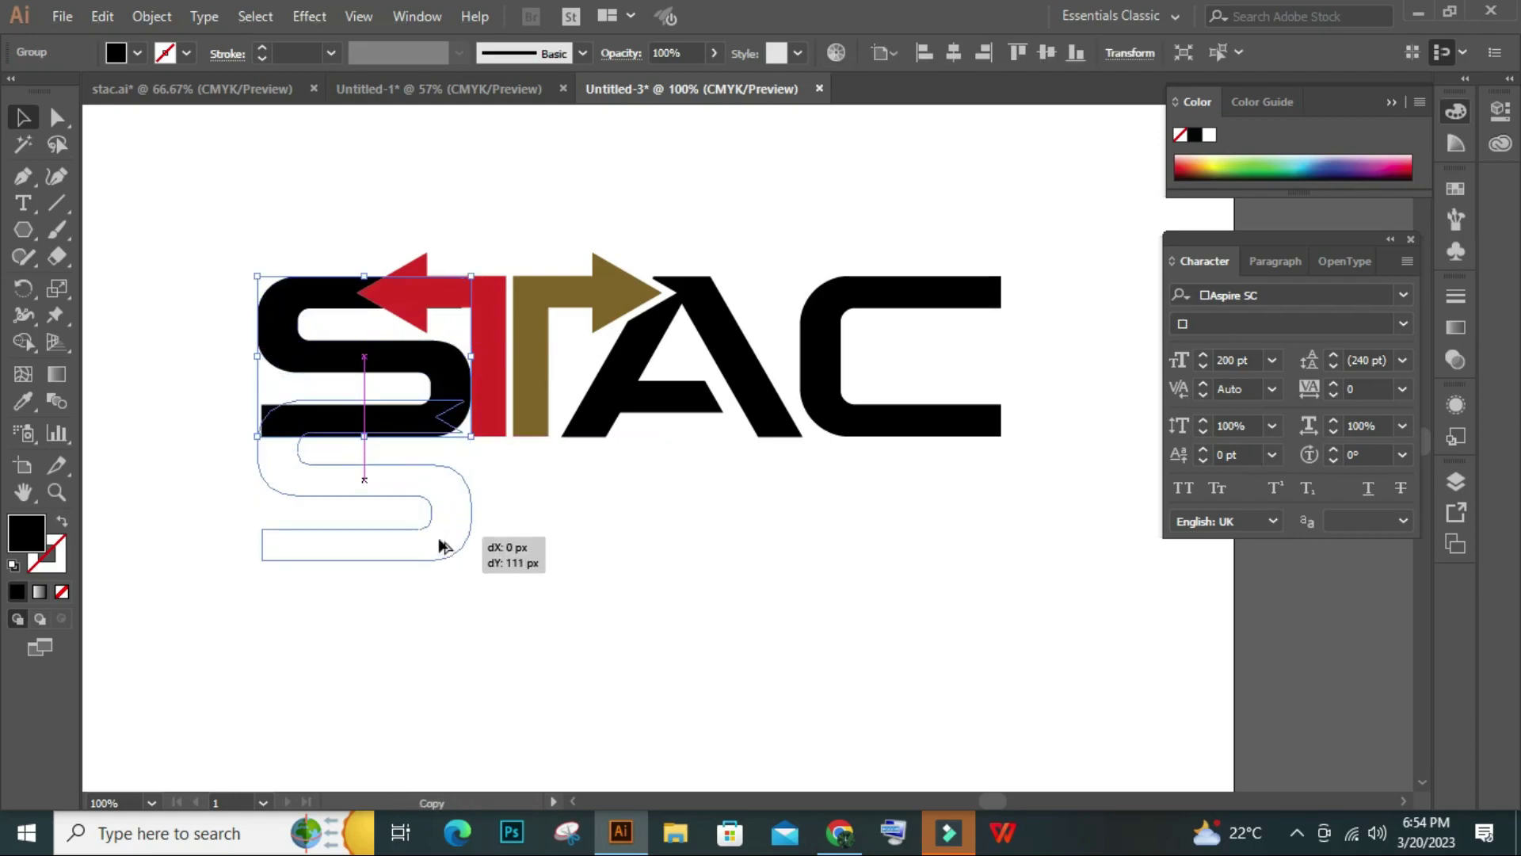
key("ctrl+z")
left_click(487, 375, "shift")
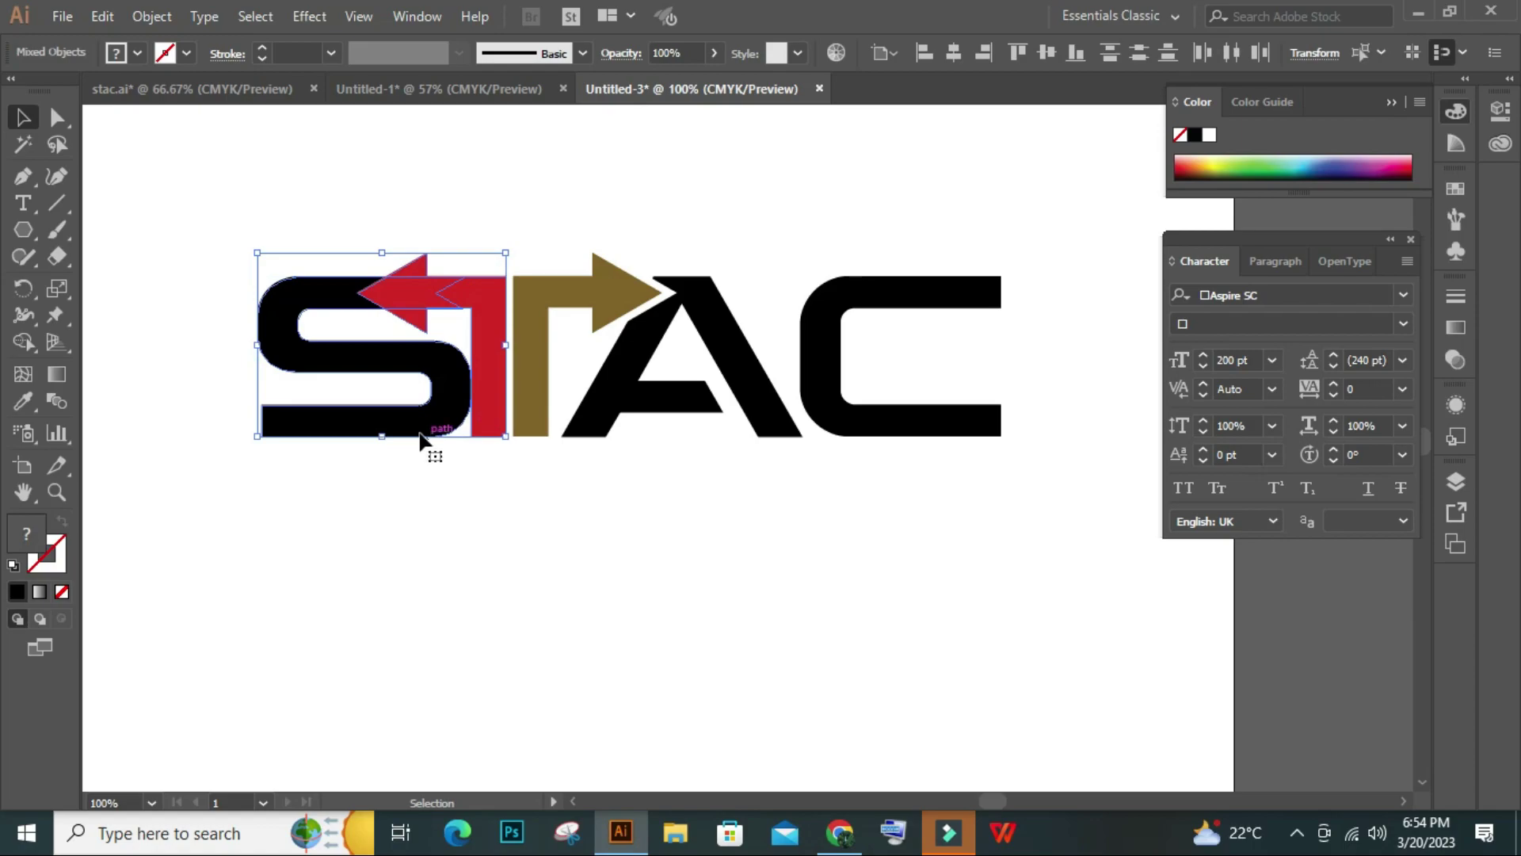
left_click_drag(408, 419, 405, 638)
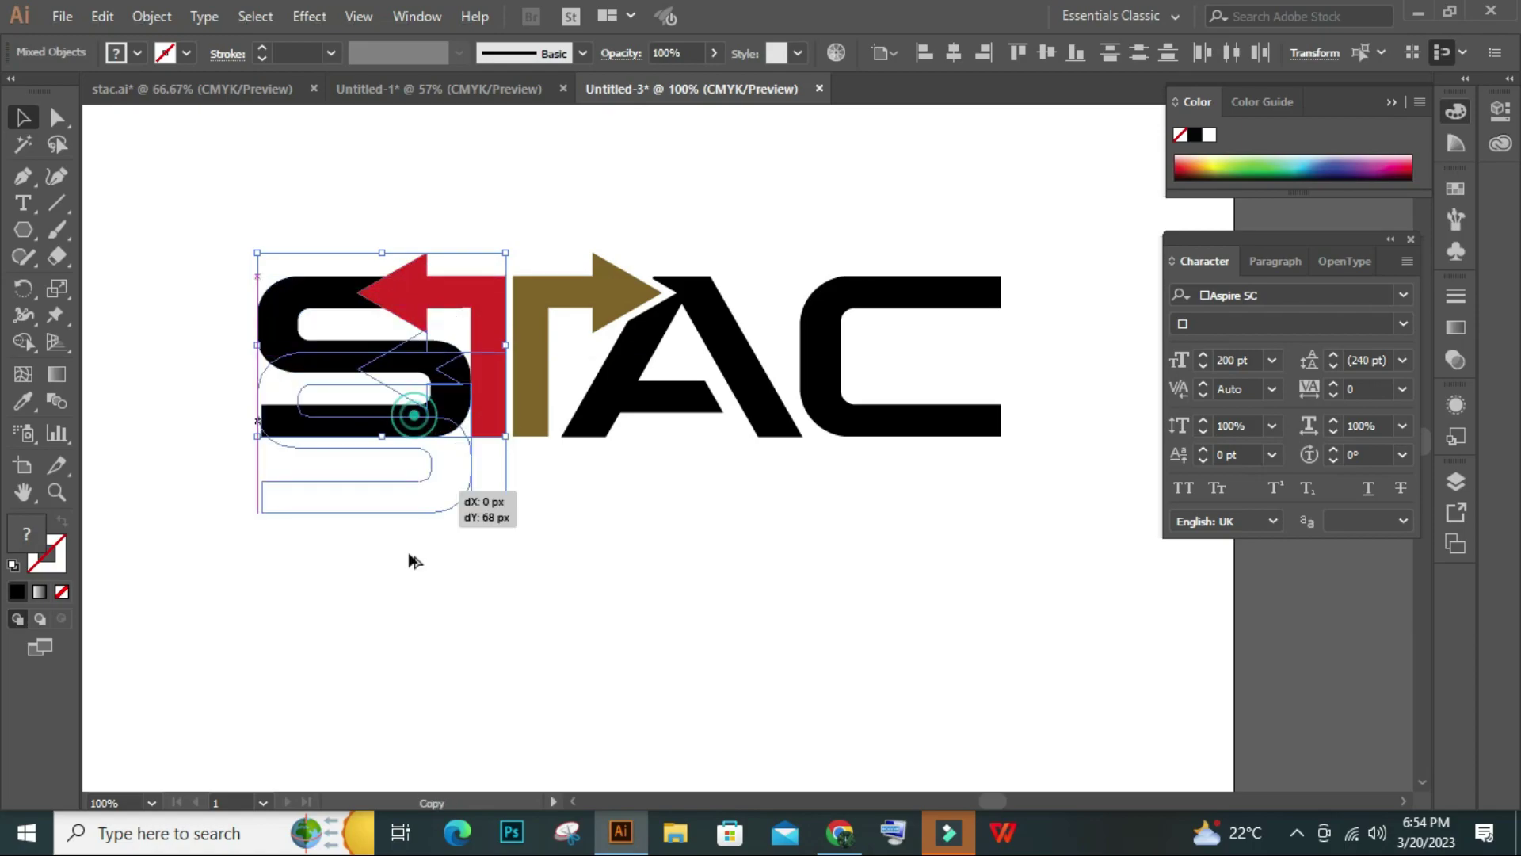
left_click(579, 543)
Trim the arrow overlap from the top S and move the spare red arrow onto it
left_click_drag(440, 211, 324, 414)
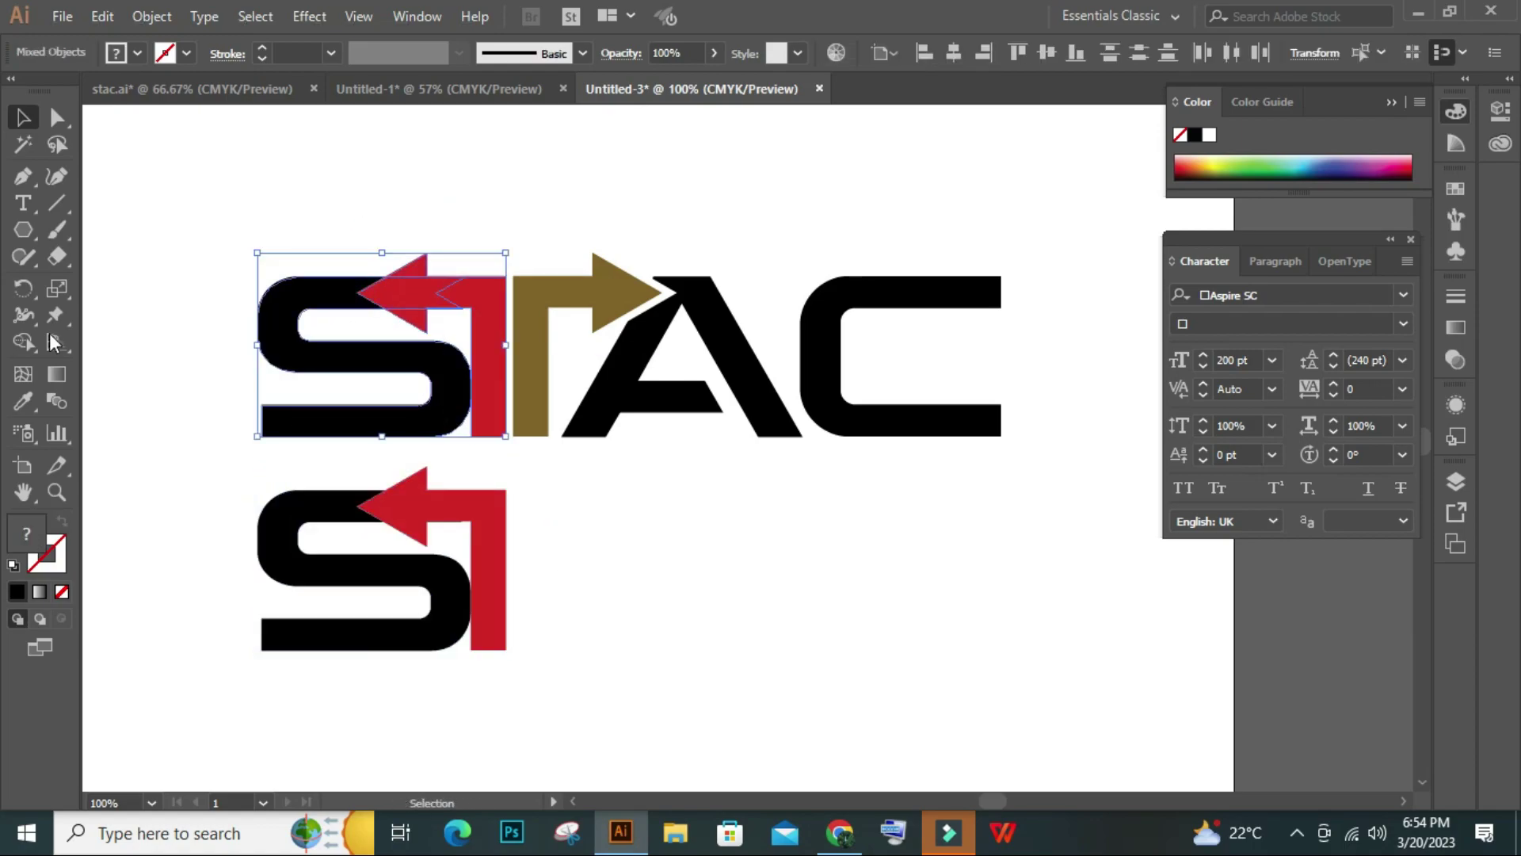
left_click(23, 342)
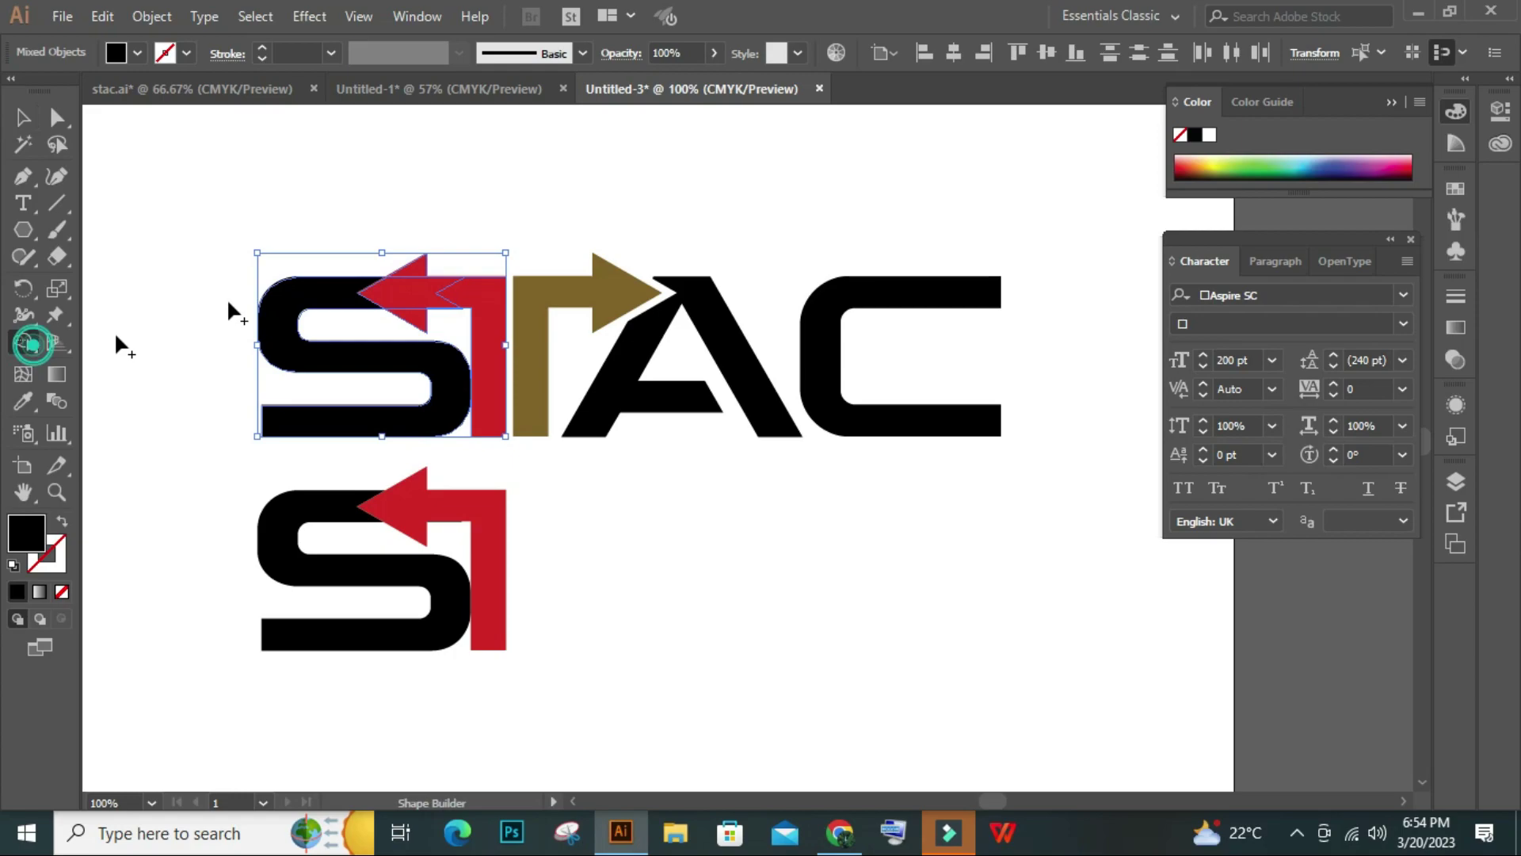
left_click(396, 297, "alt")
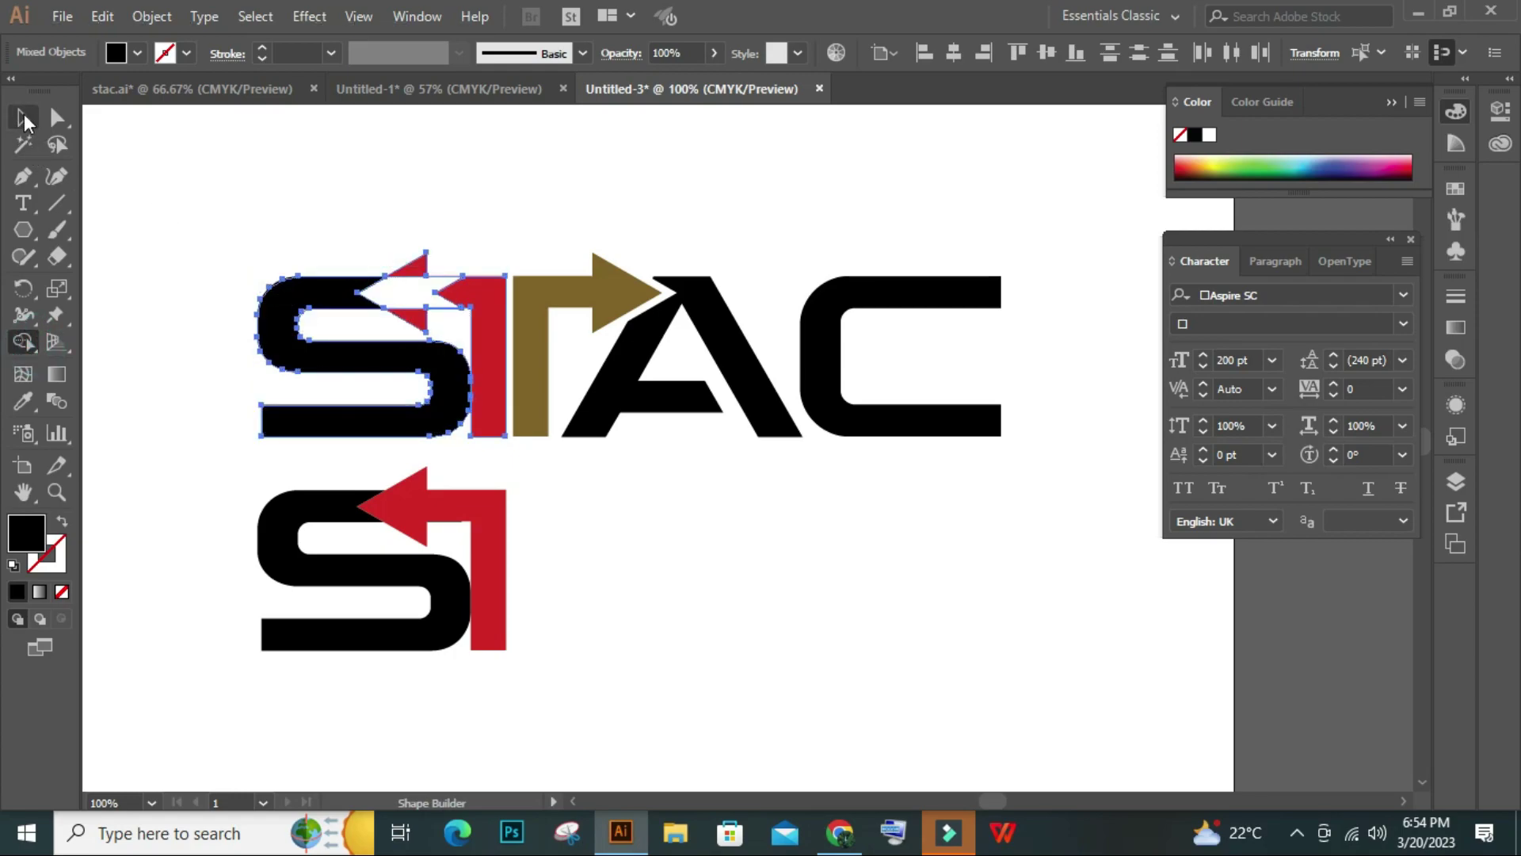
left_click(24, 119)
left_click(282, 151)
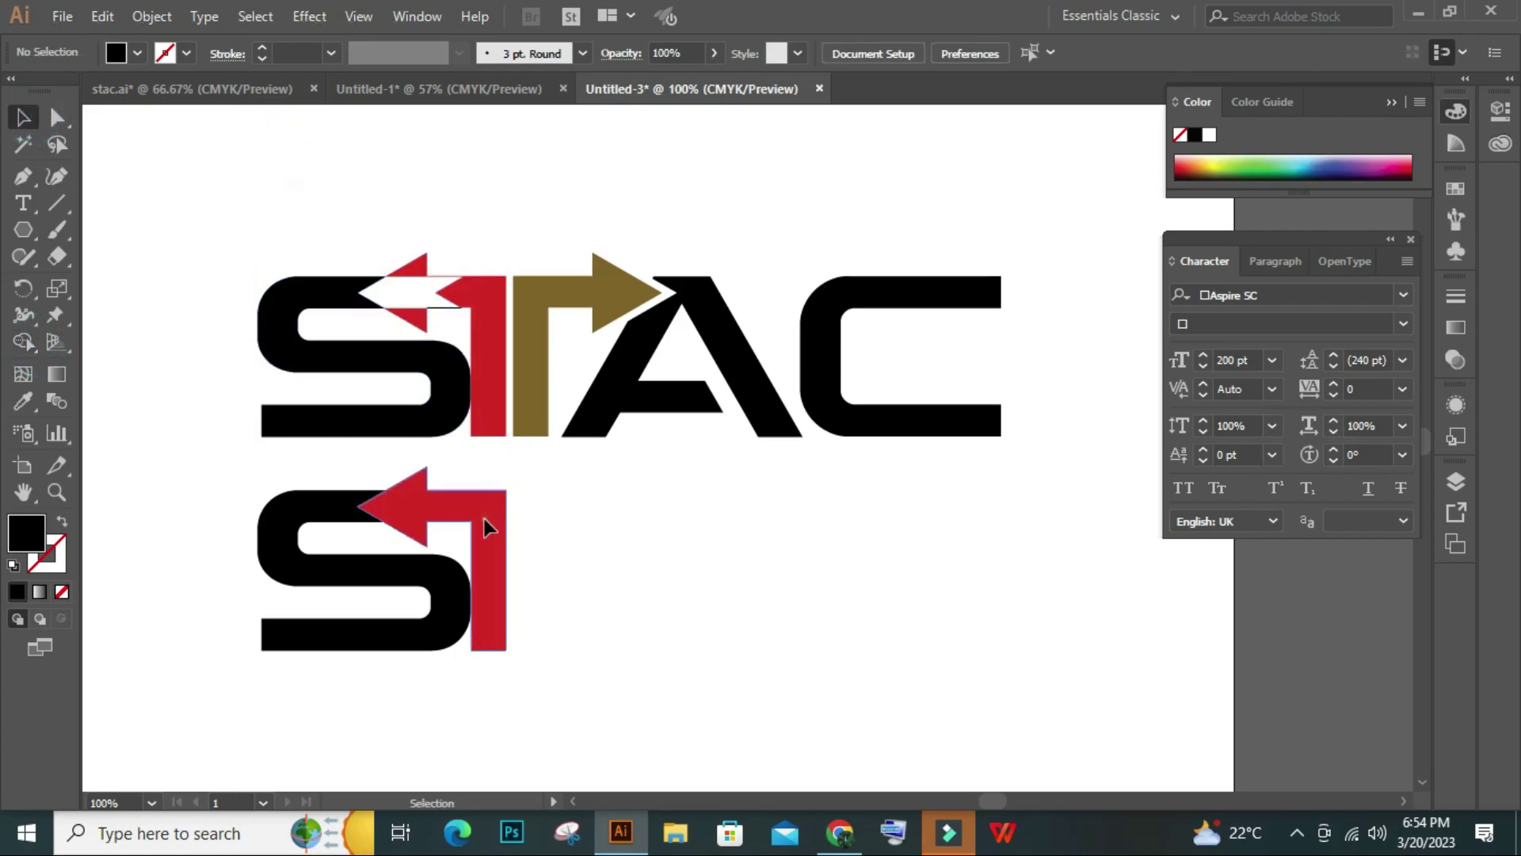
left_click_drag(486, 527, 484, 302)
left_click(553, 567)
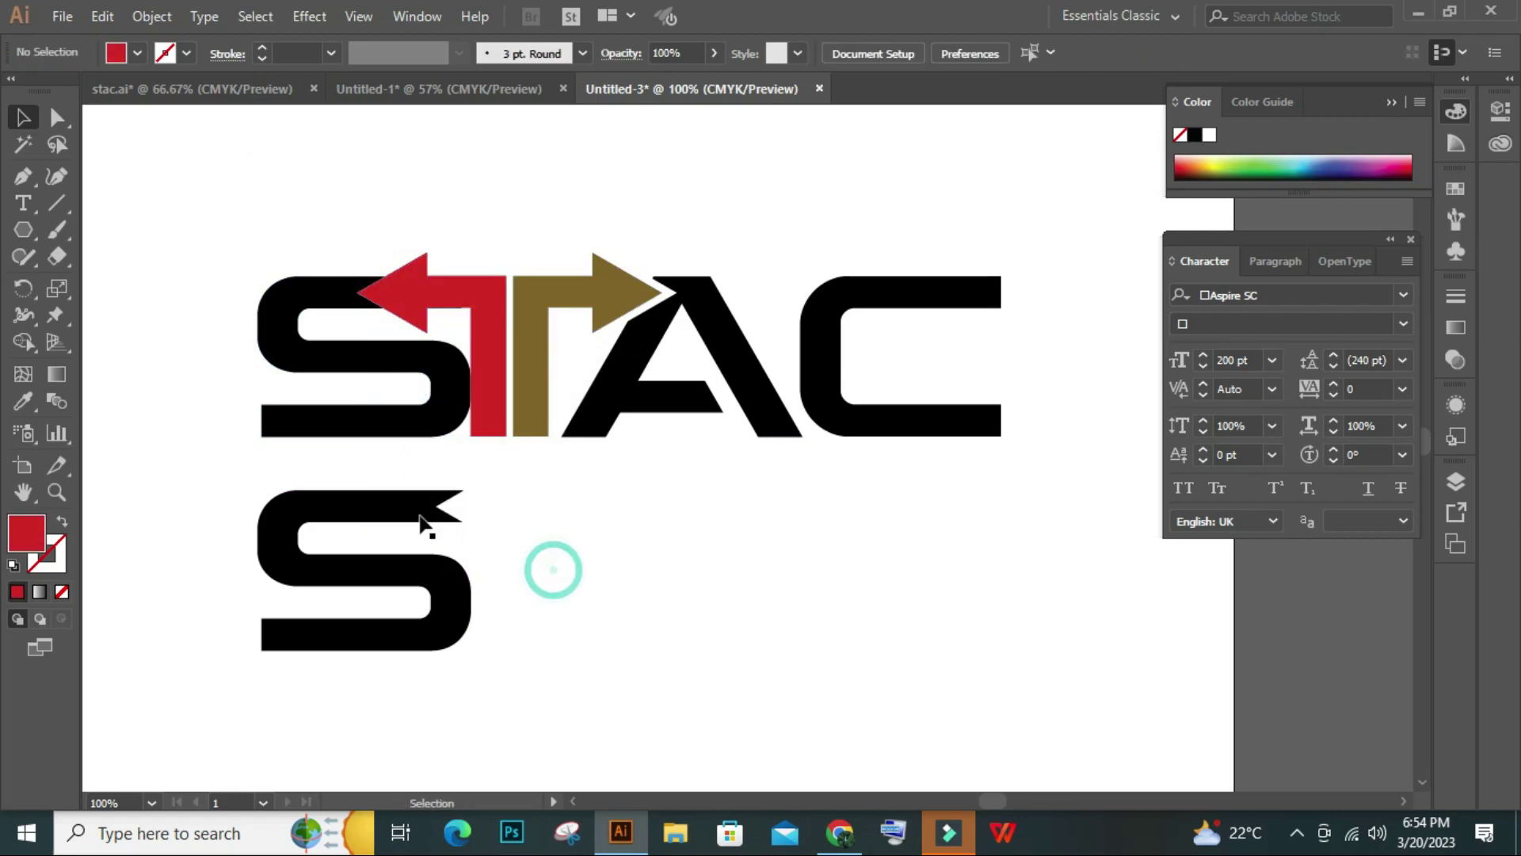
Nudge the top S left and delete the leftover S below the logo
left_click(341, 413)
key("shift+Left")
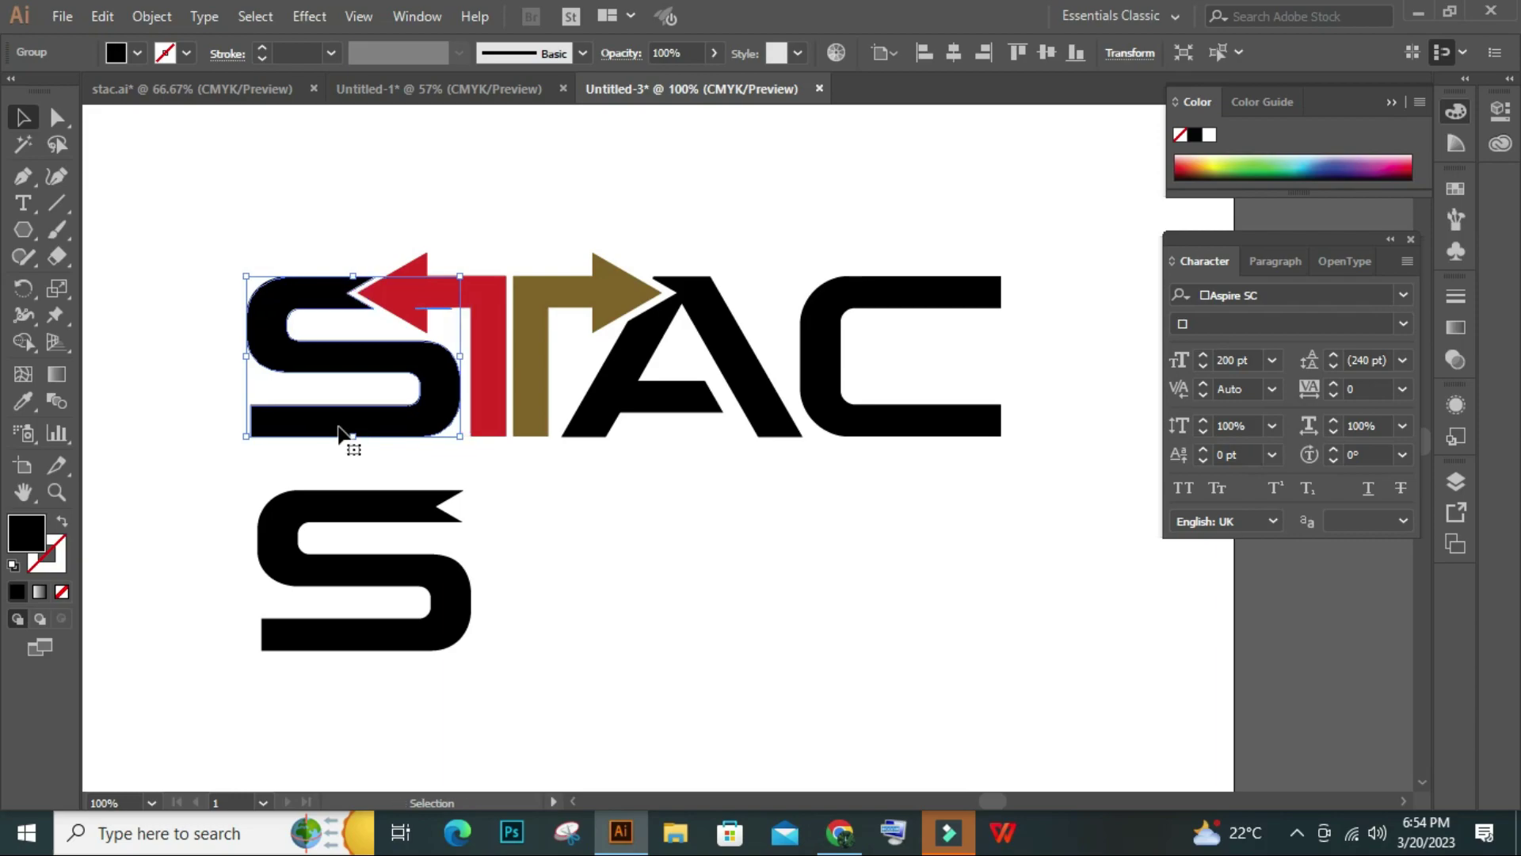
key("Left")
key("Left")
key("Left")
key("Left")
key("Left")
key("Left")
key("Left")
left_click(582, 602)
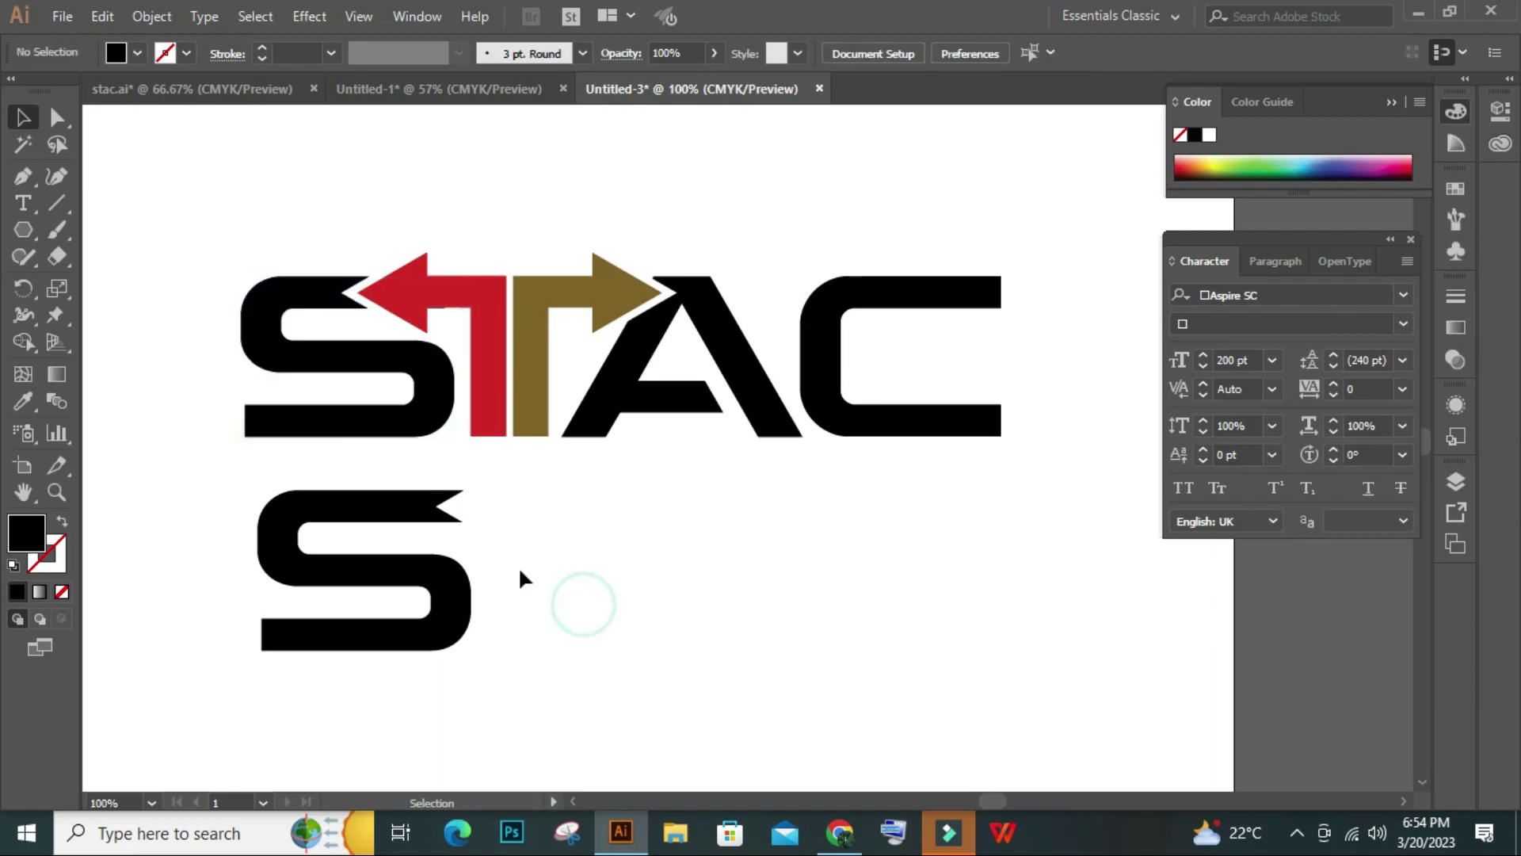
left_click_drag(519, 526, 317, 654)
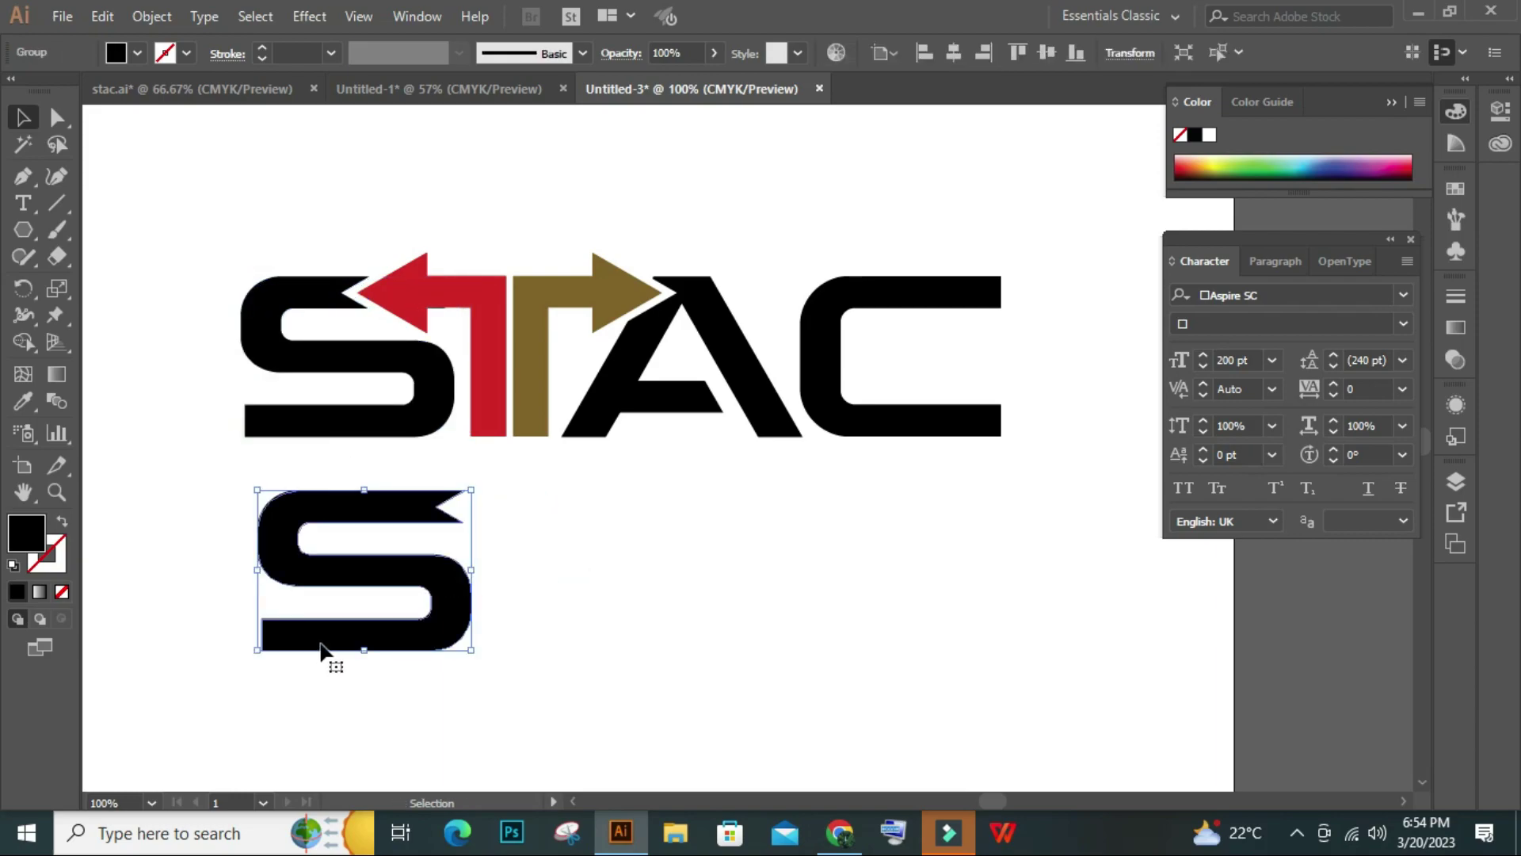
key("Delete")
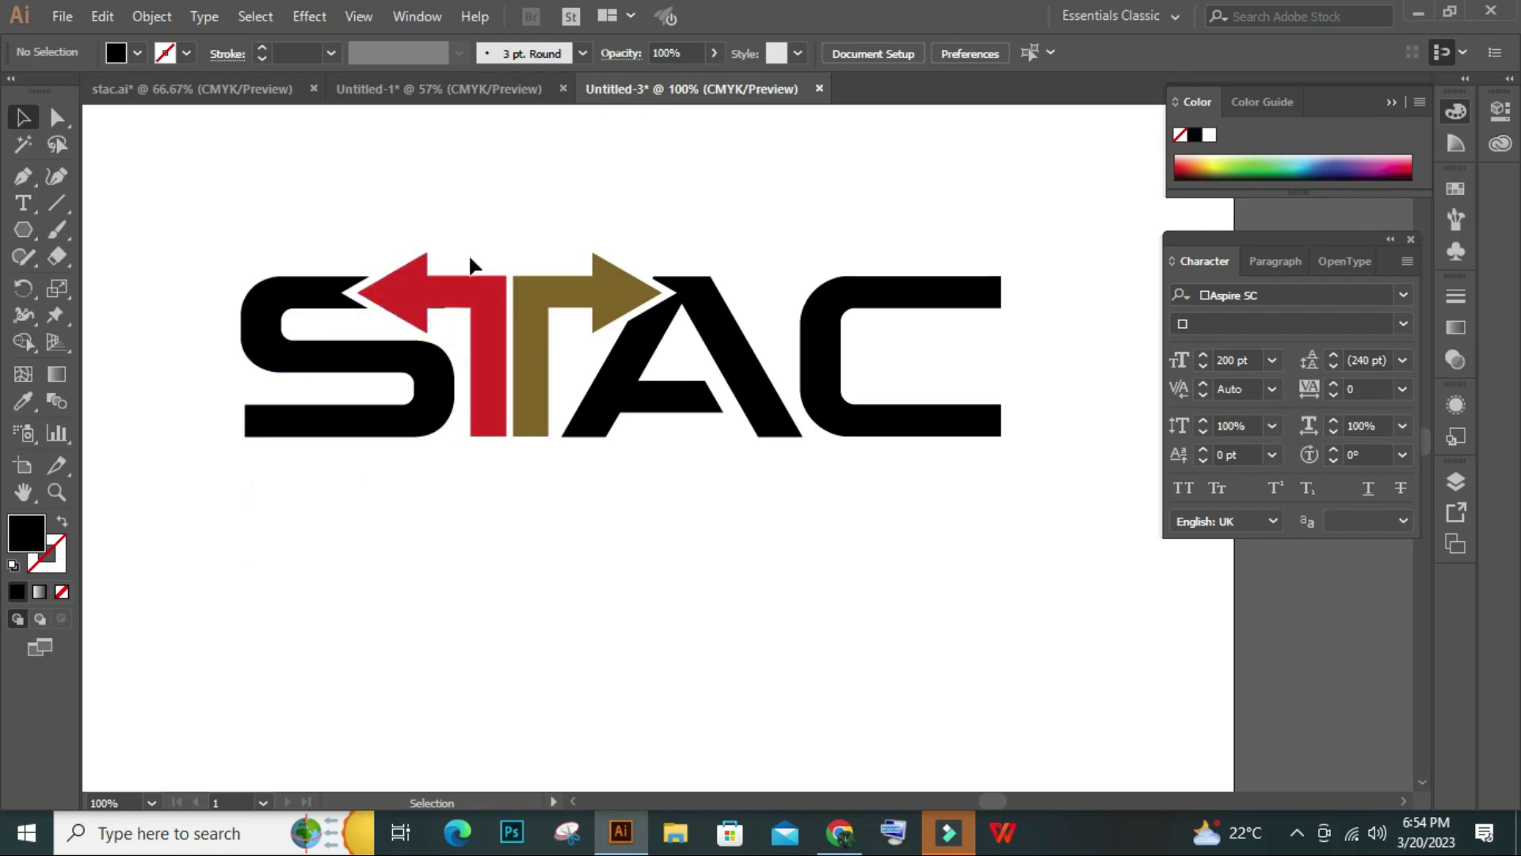
Delete the stray horizontal line under the red arrow with the Shape Builder
left_click(412, 313)
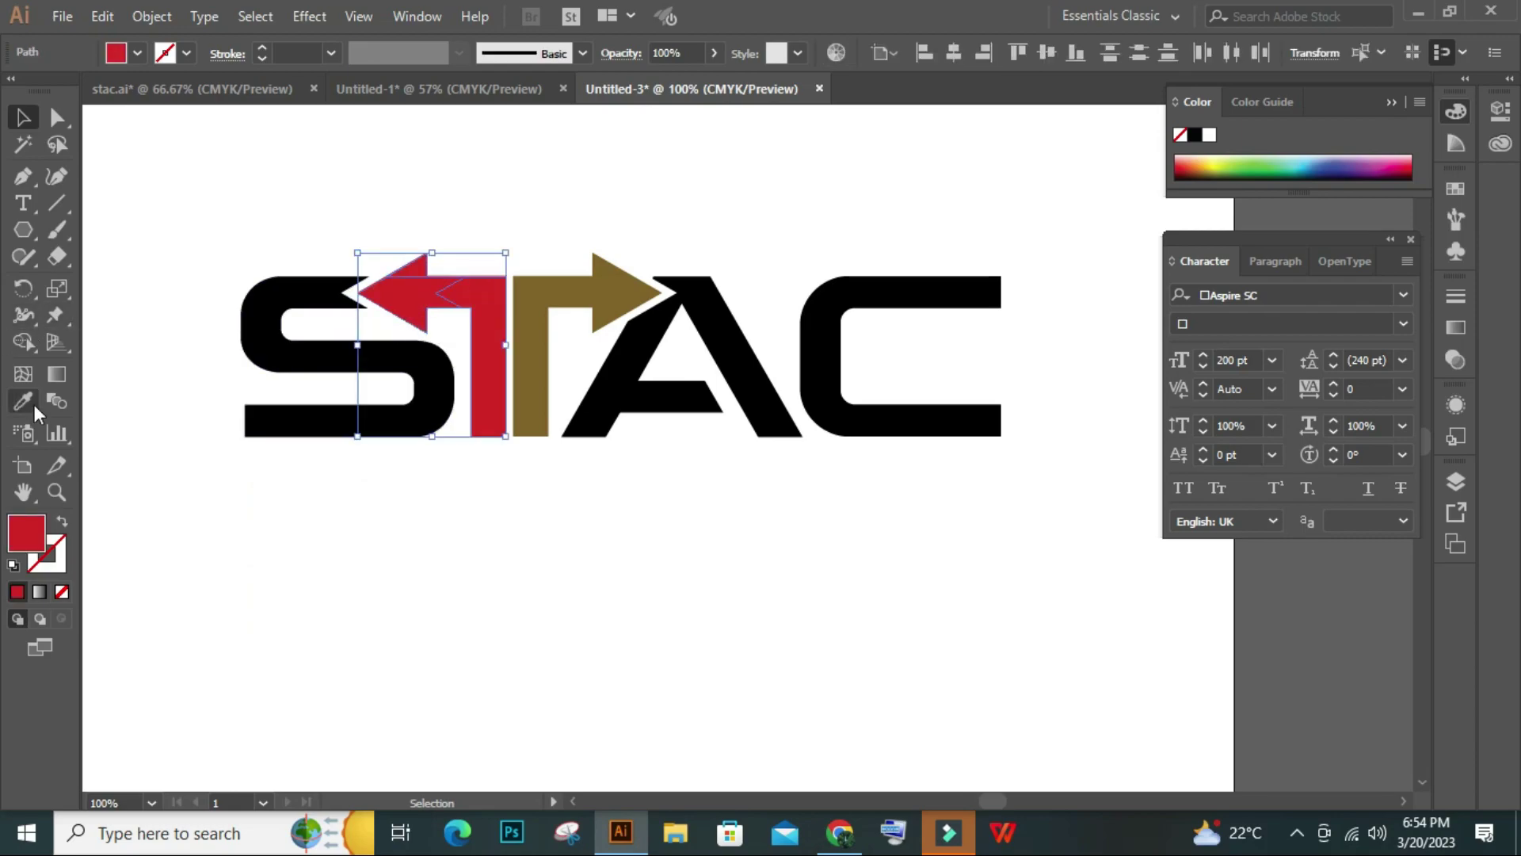
left_click(464, 117)
left_click(457, 287)
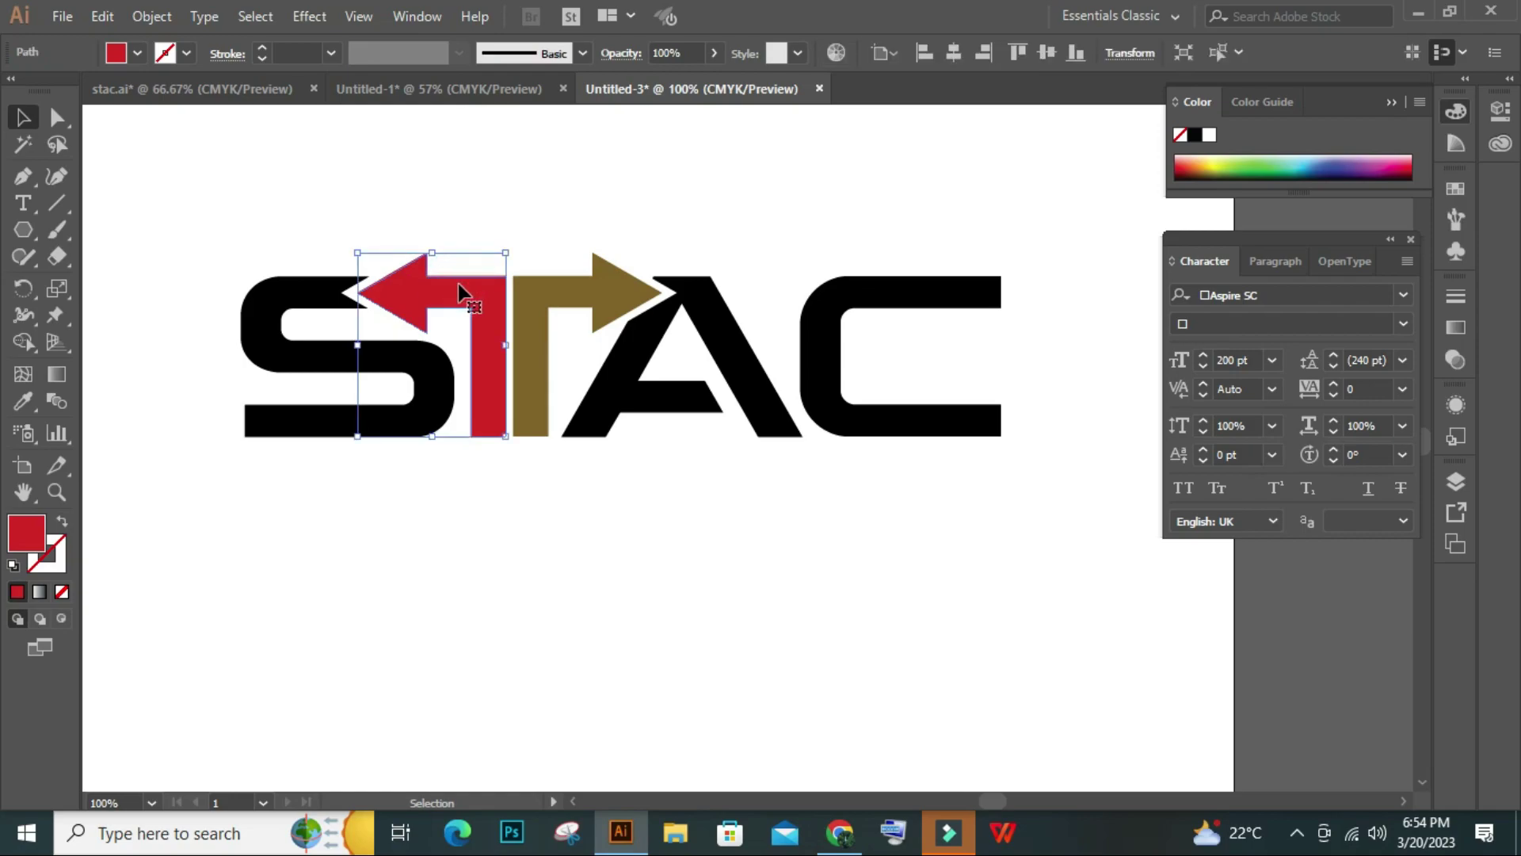
left_click(440, 306)
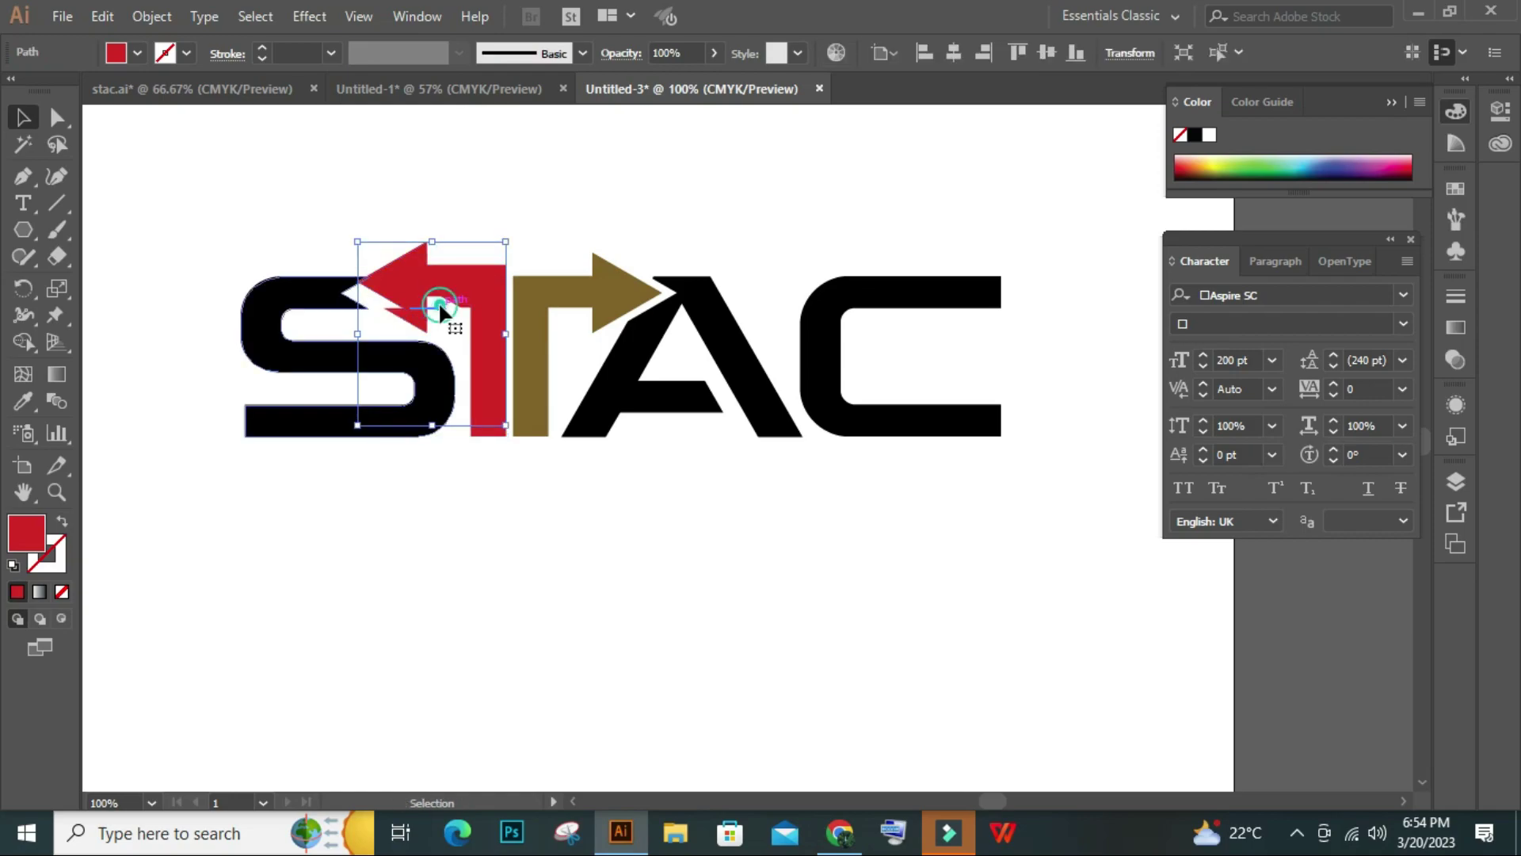
left_click(446, 467)
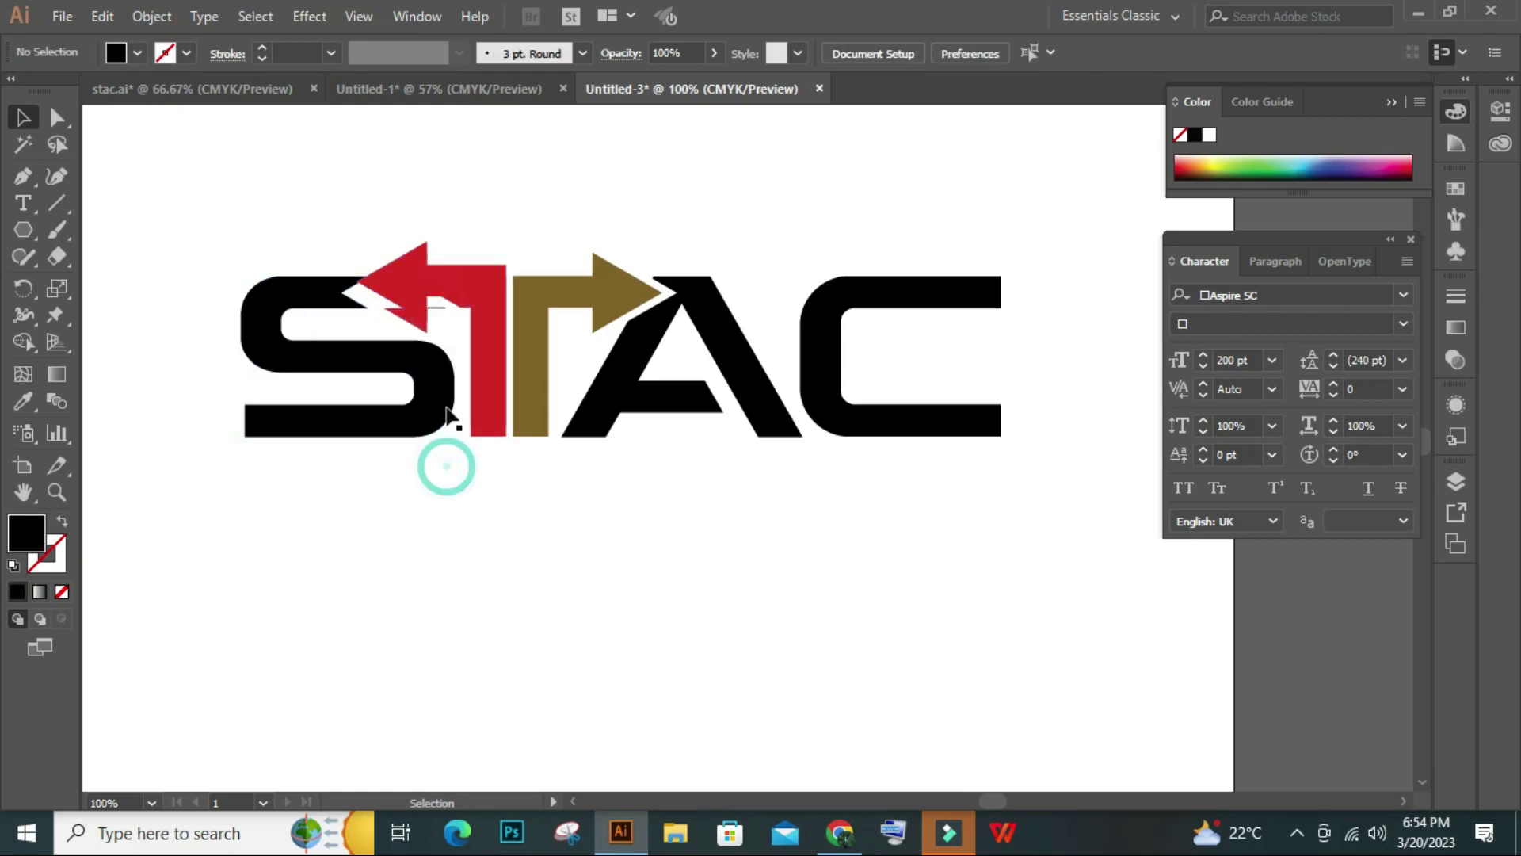
scroll(463, 293, "up", 2)
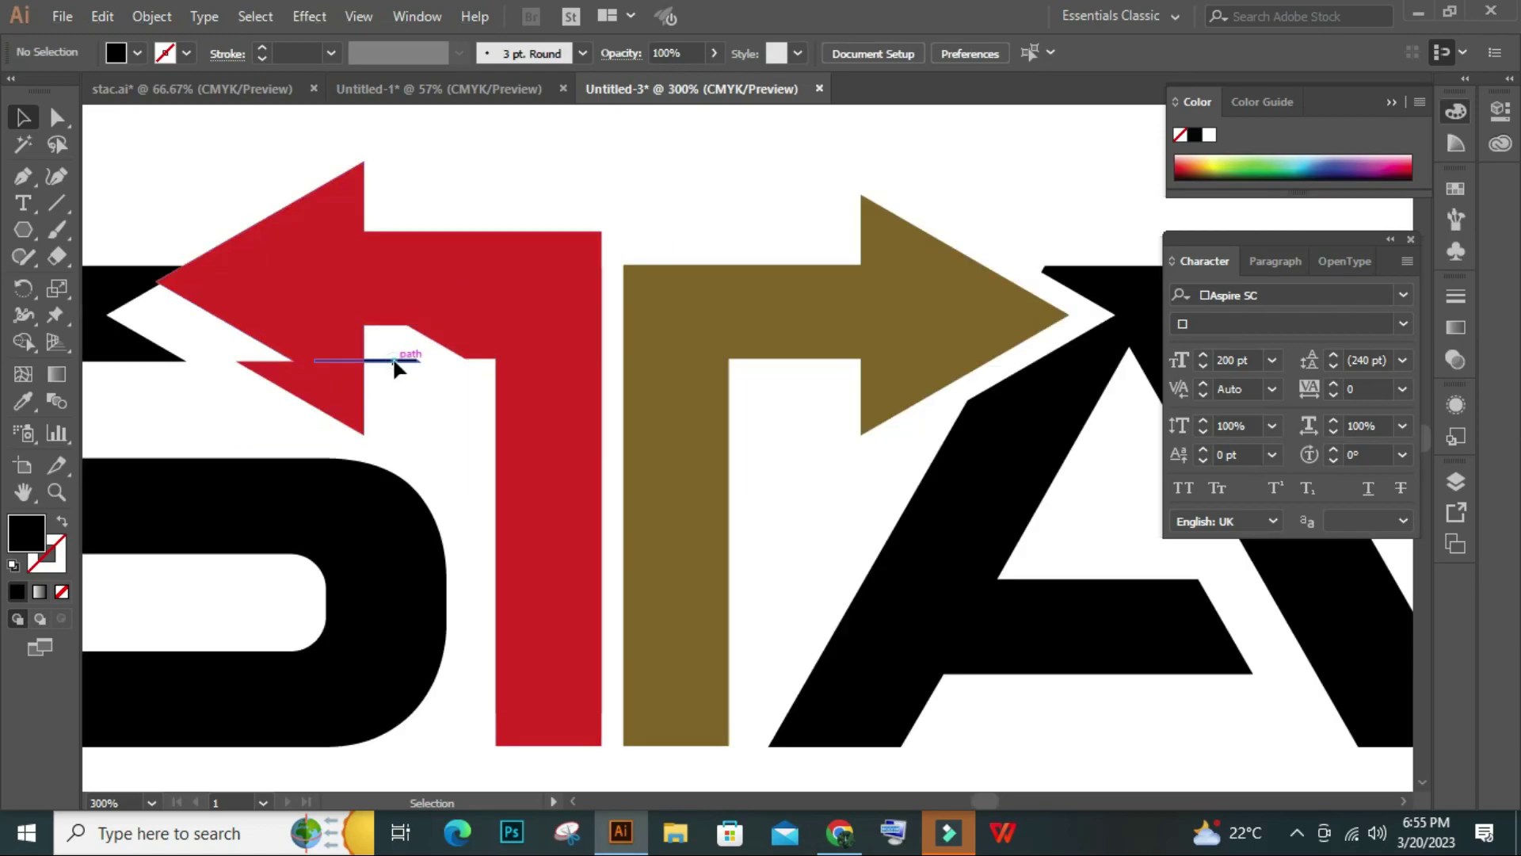
left_click(394, 363)
left_click(418, 151)
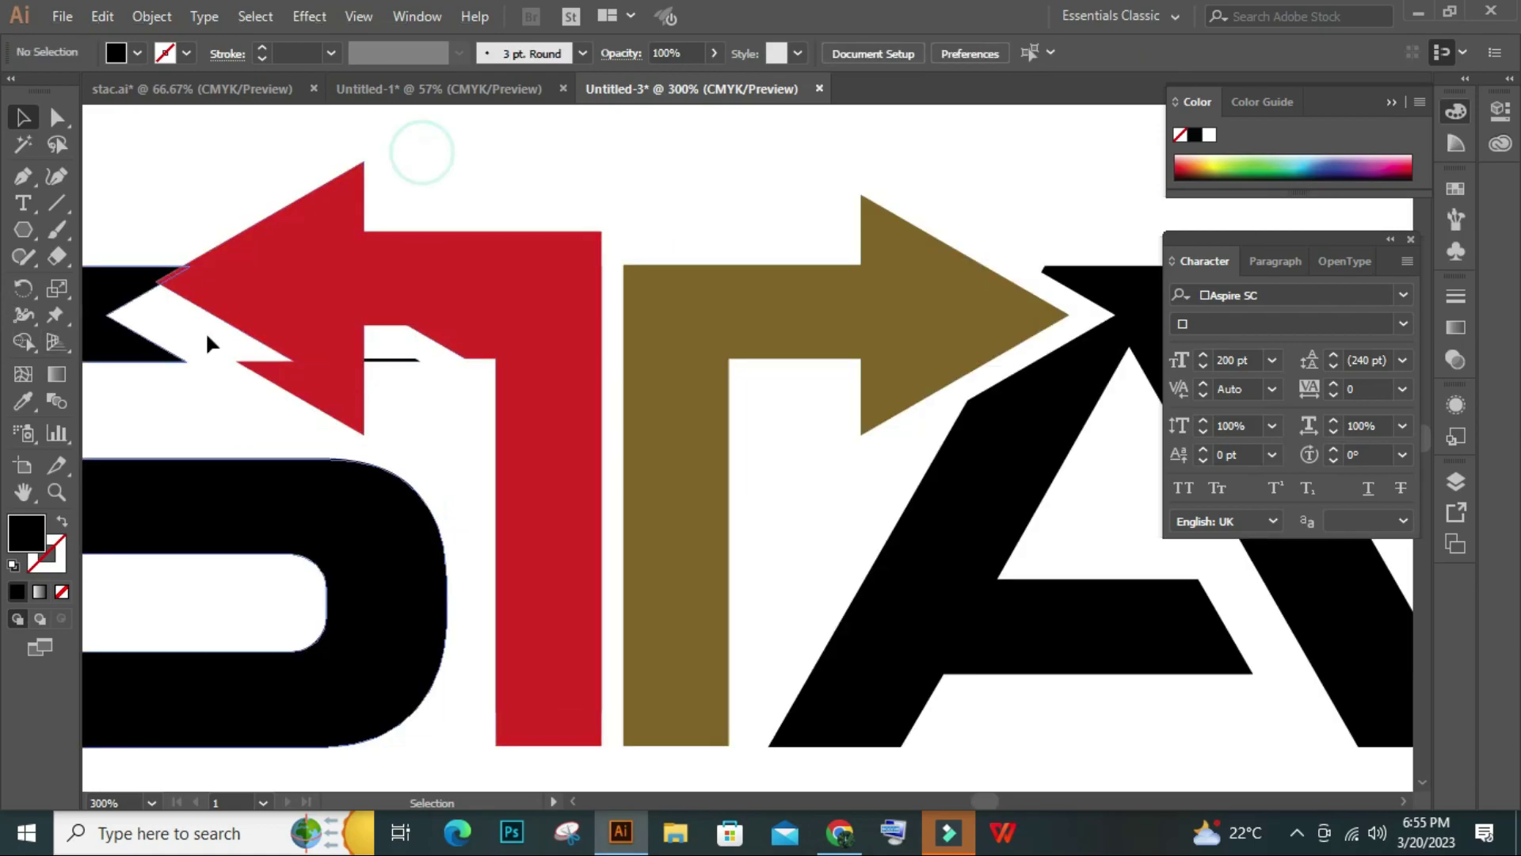
left_click(338, 537)
key("shift+m")
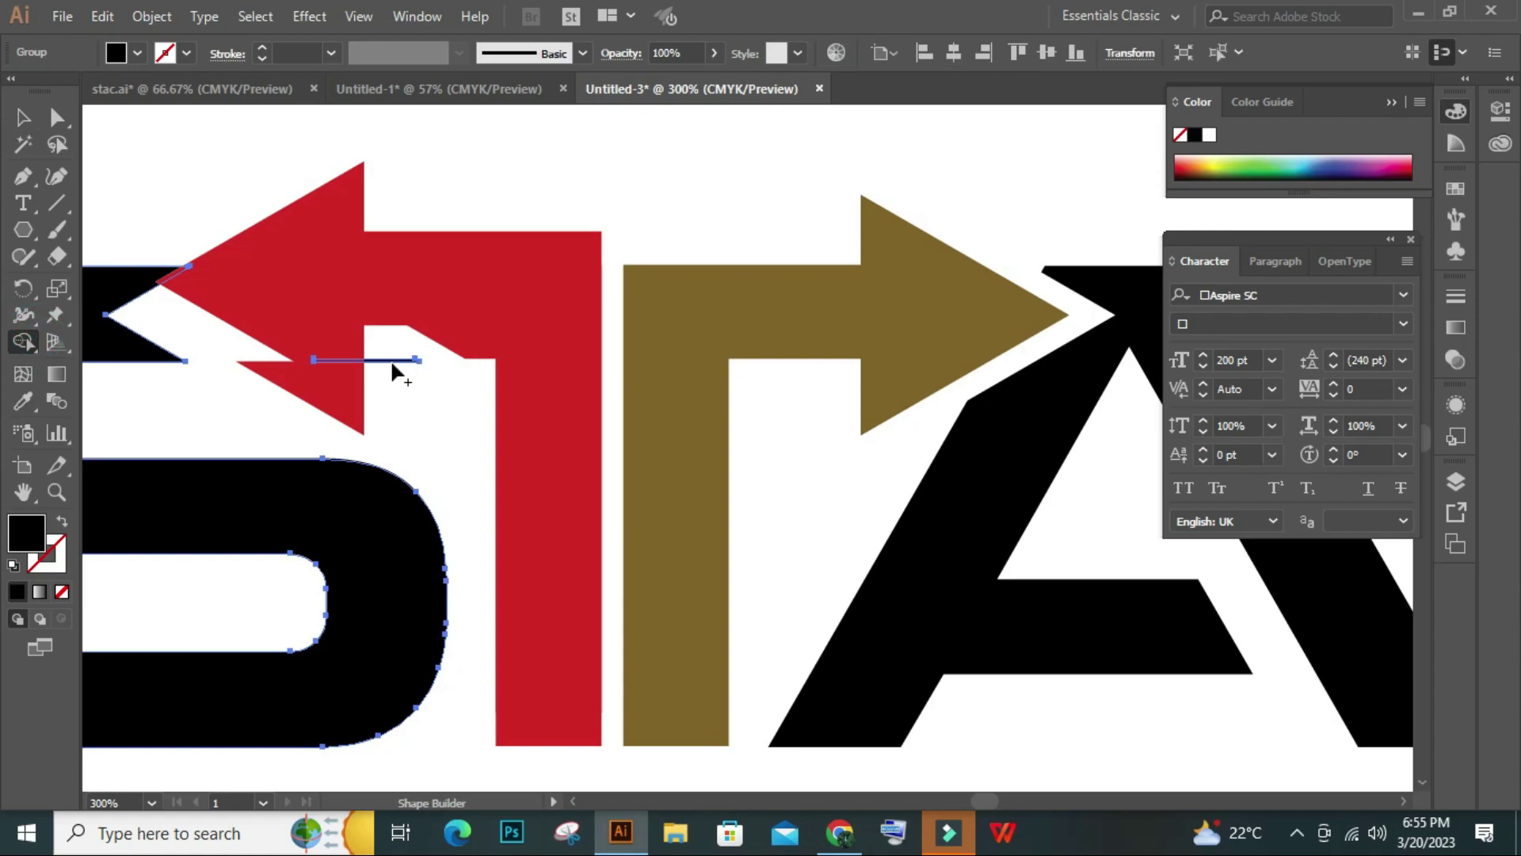
left_click(396, 359, "alt")
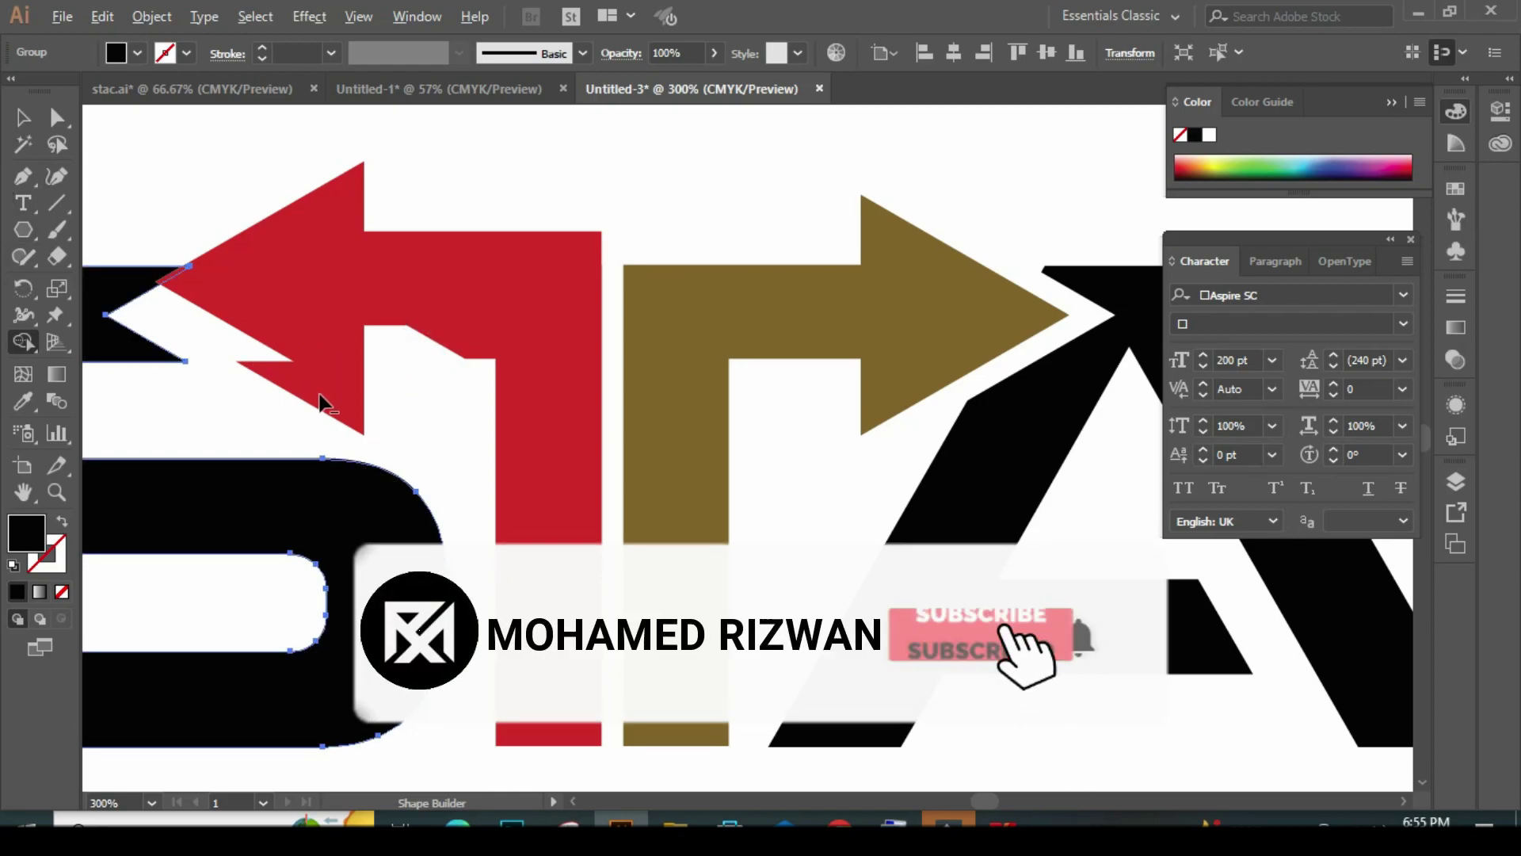
key("v")
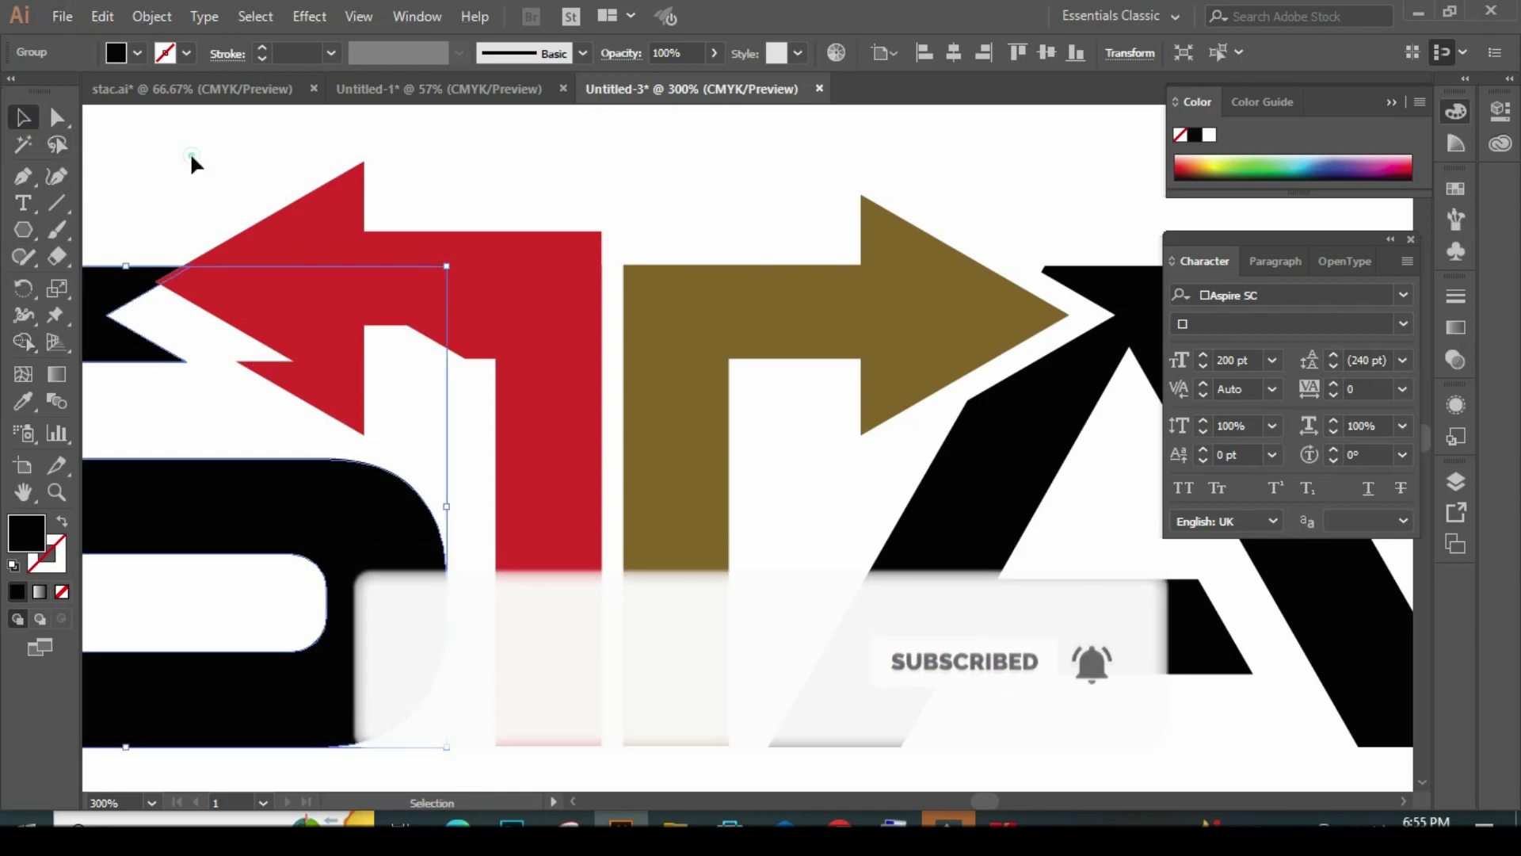
Merge all the red arrow pieces into one shape with the Shape Builder
left_click(192, 162)
scroll(306, 221, "down", 2)
scroll(452, 340, "up", 1)
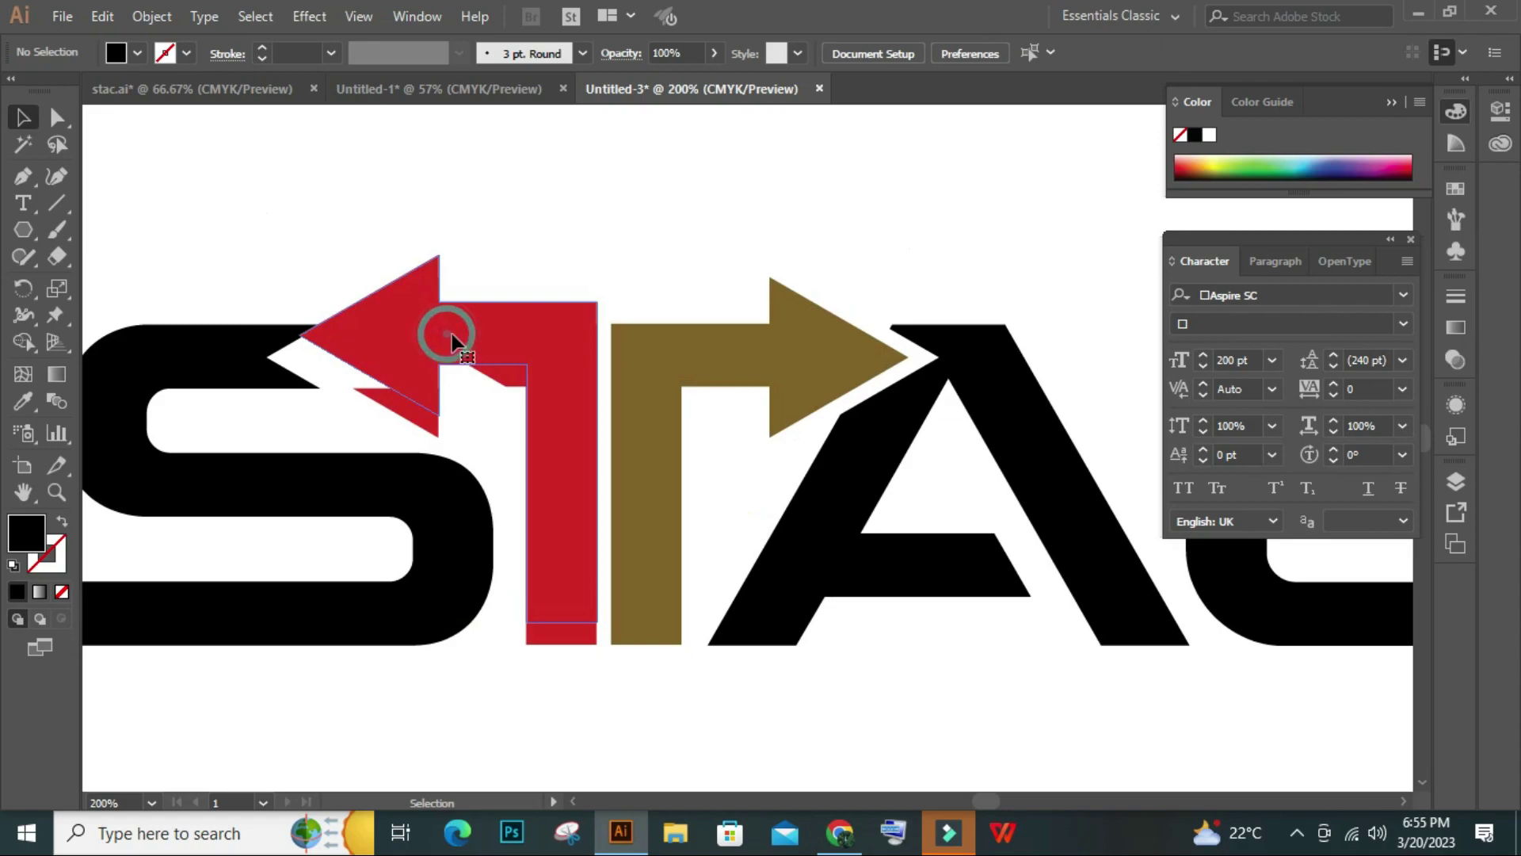
left_click(451, 339)
left_click(503, 185)
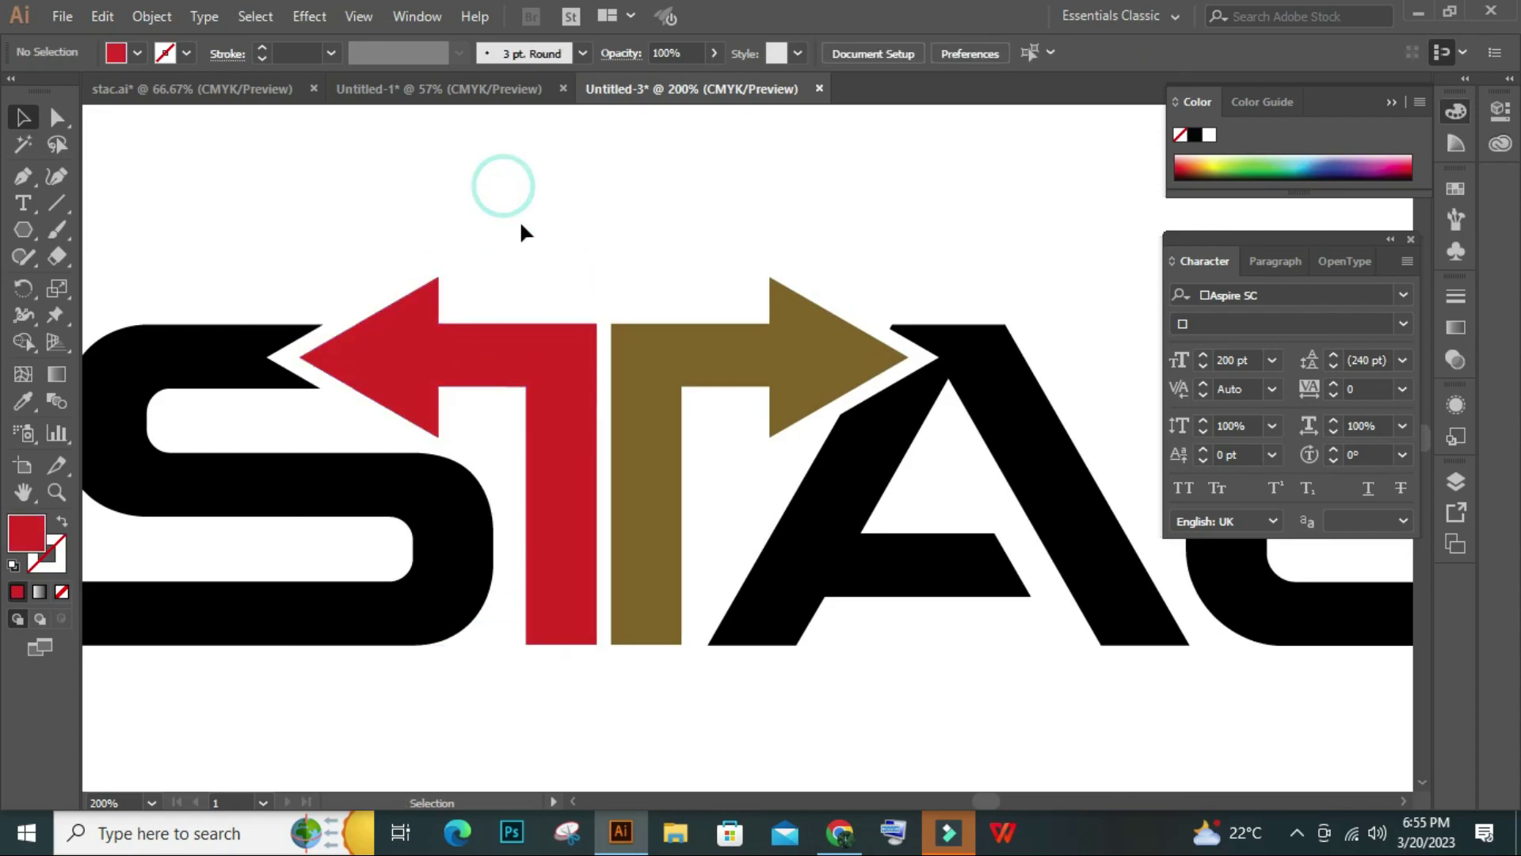
left_click_drag(535, 193, 388, 400)
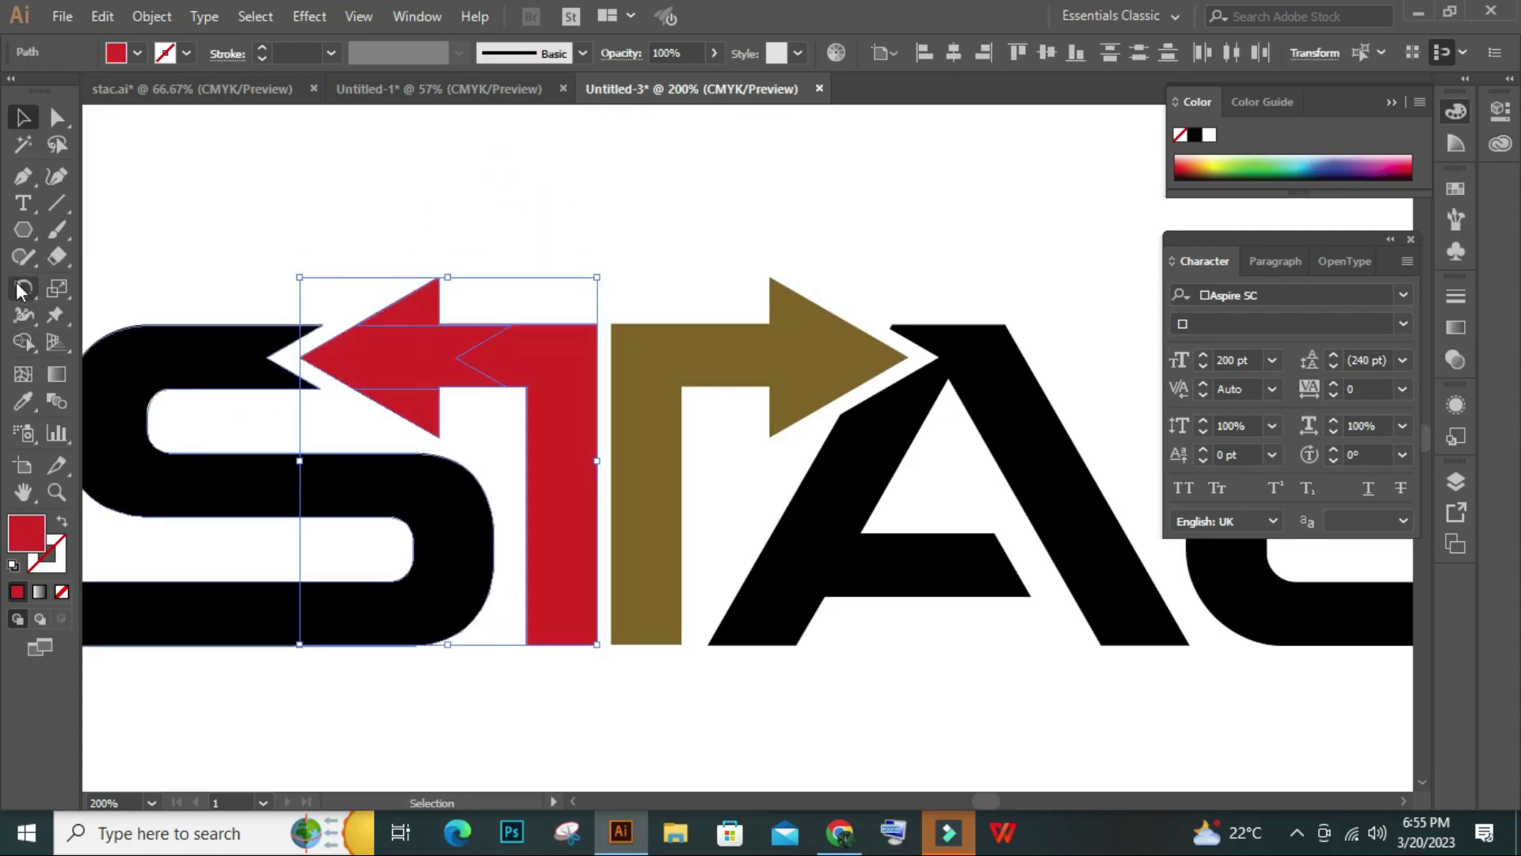
left_click(23, 341)
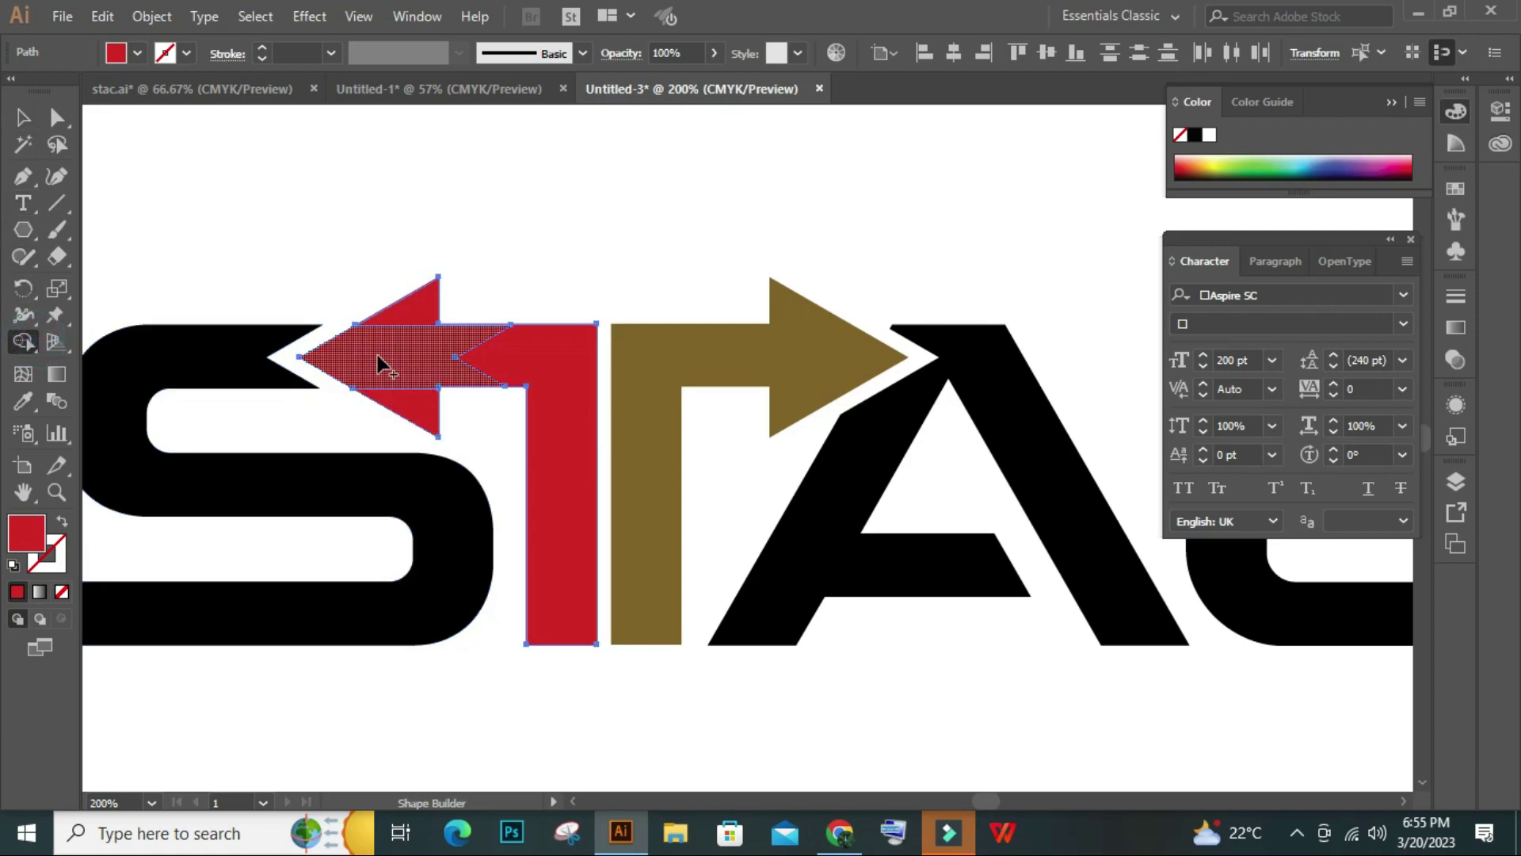
left_click_drag(379, 365, 519, 388)
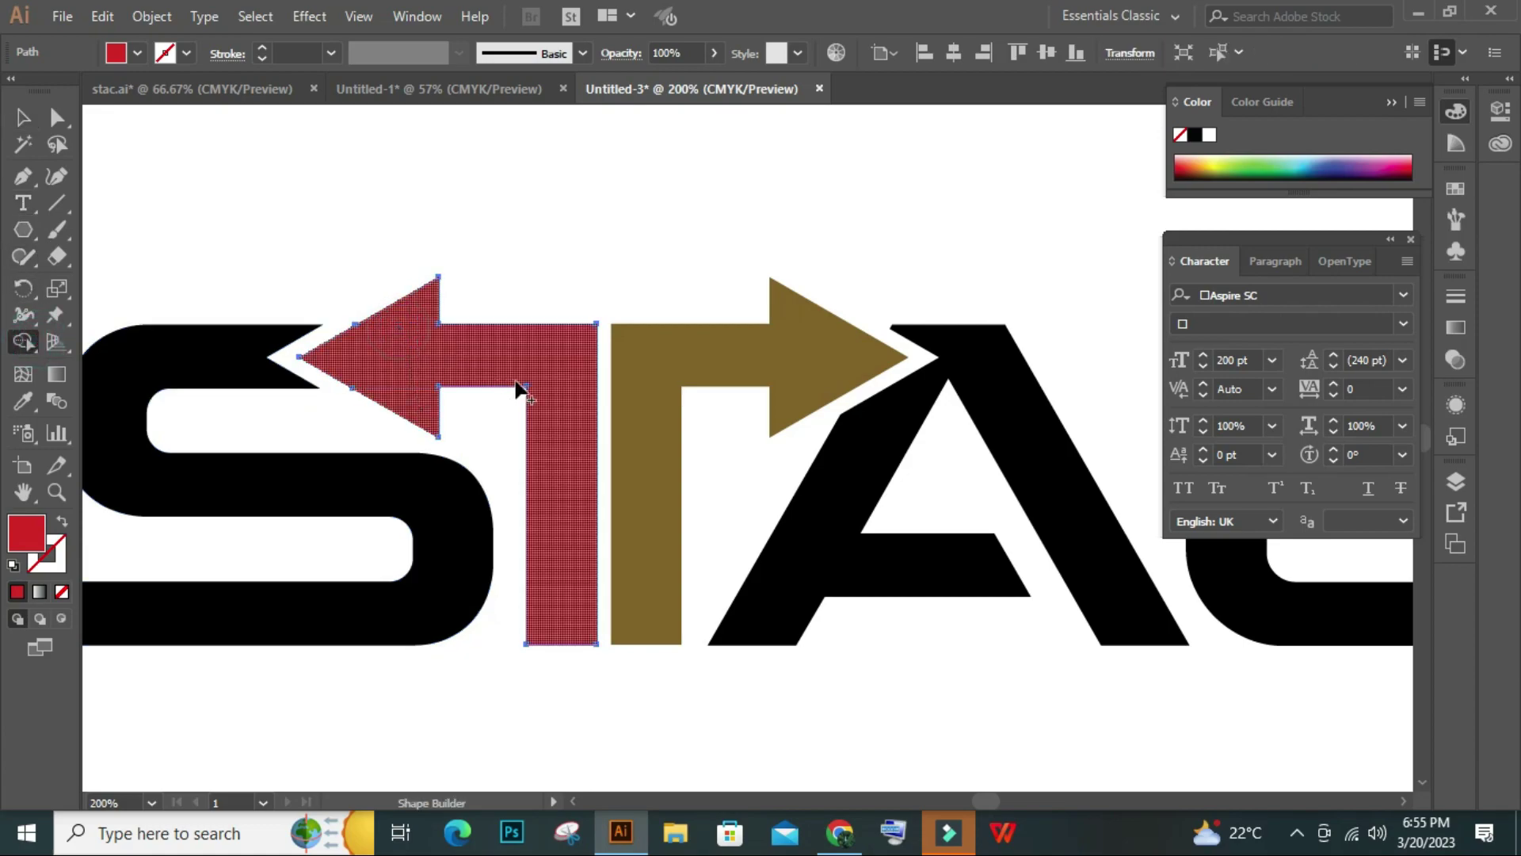
key("v")
left_click(198, 166)
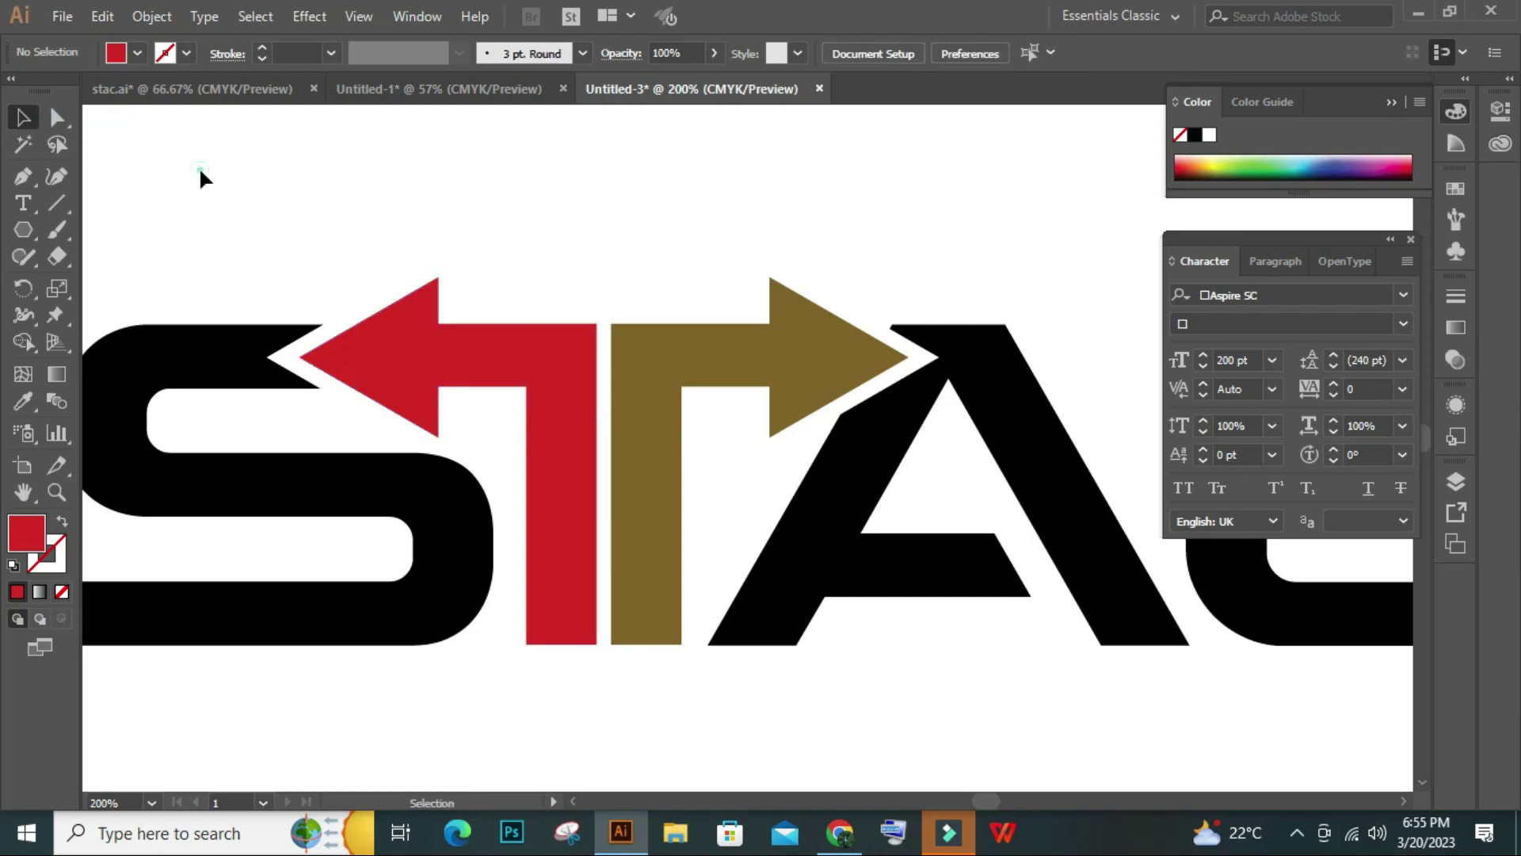
Zoom out to 50% and nudge the letter C two steps left
key("ctrl+0")
key("ctrl+minus")
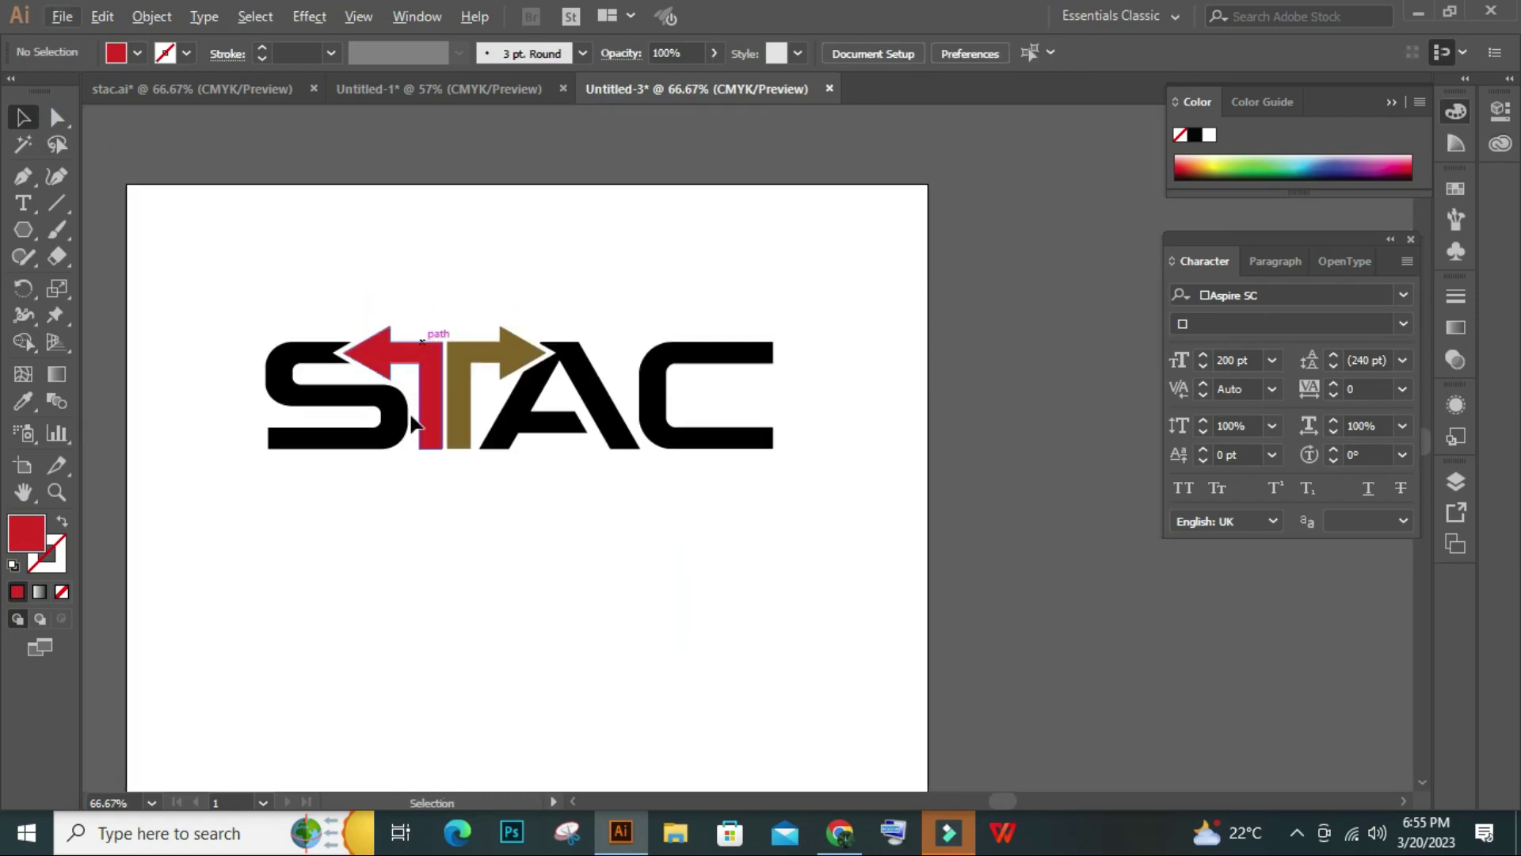
scroll(412, 427, "down", 2)
key("ctrl+minus")
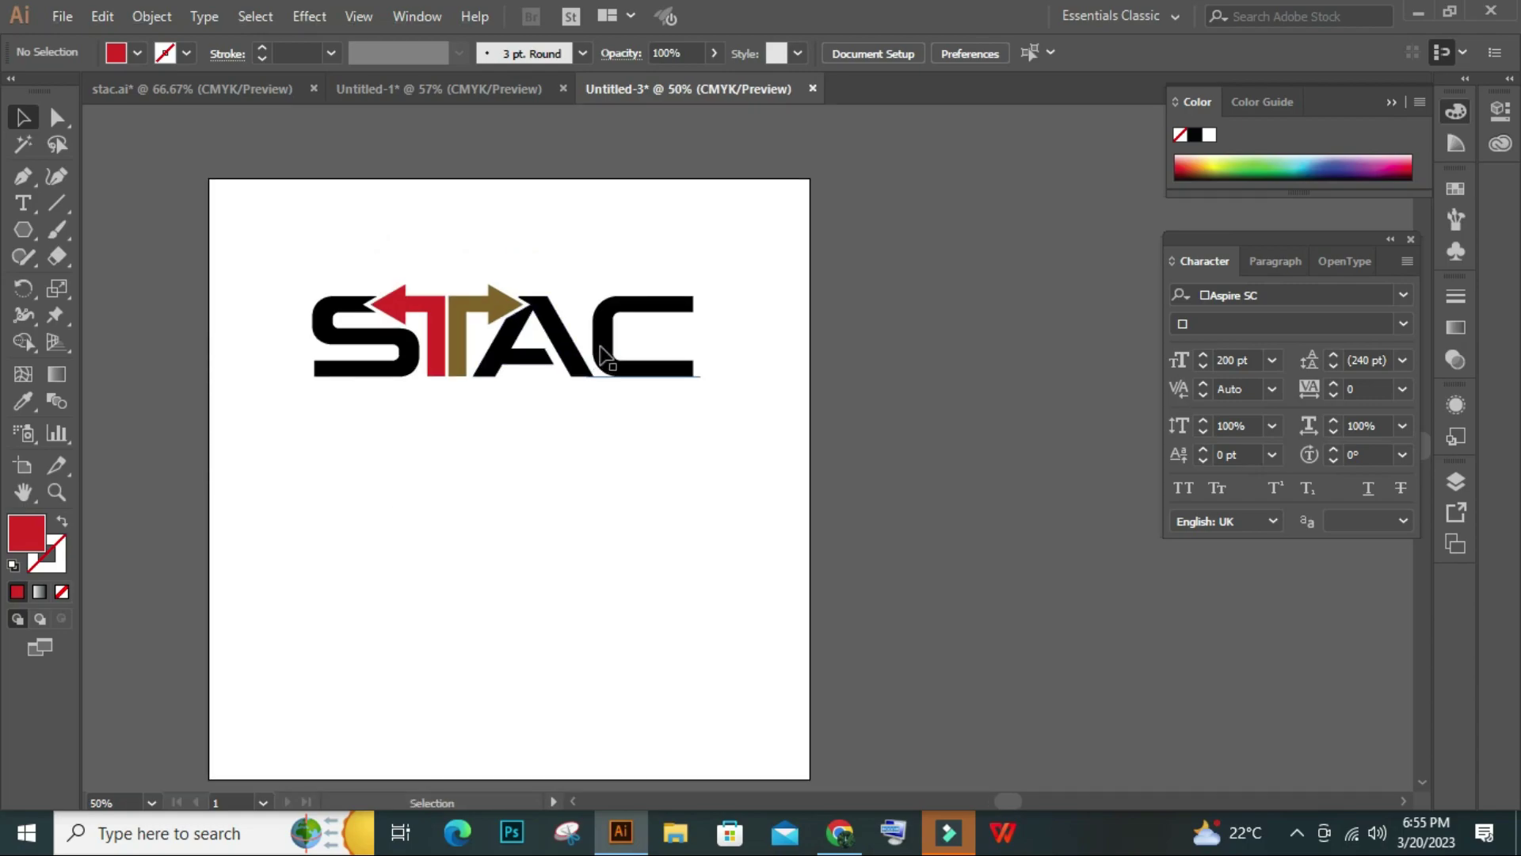
left_click(594, 347)
key("Left")
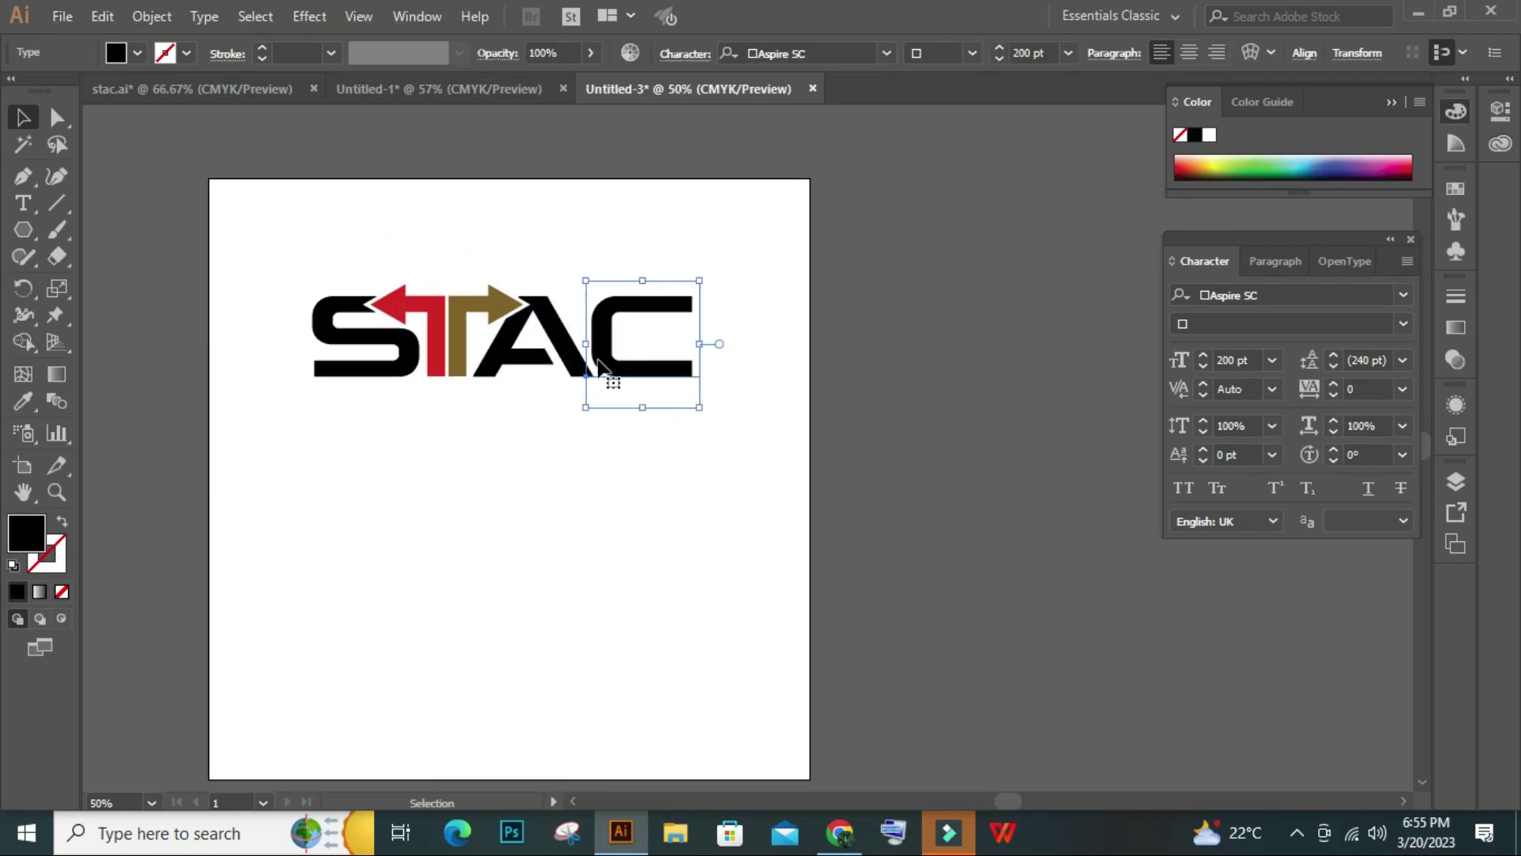
key("Left")
left_click(759, 420)
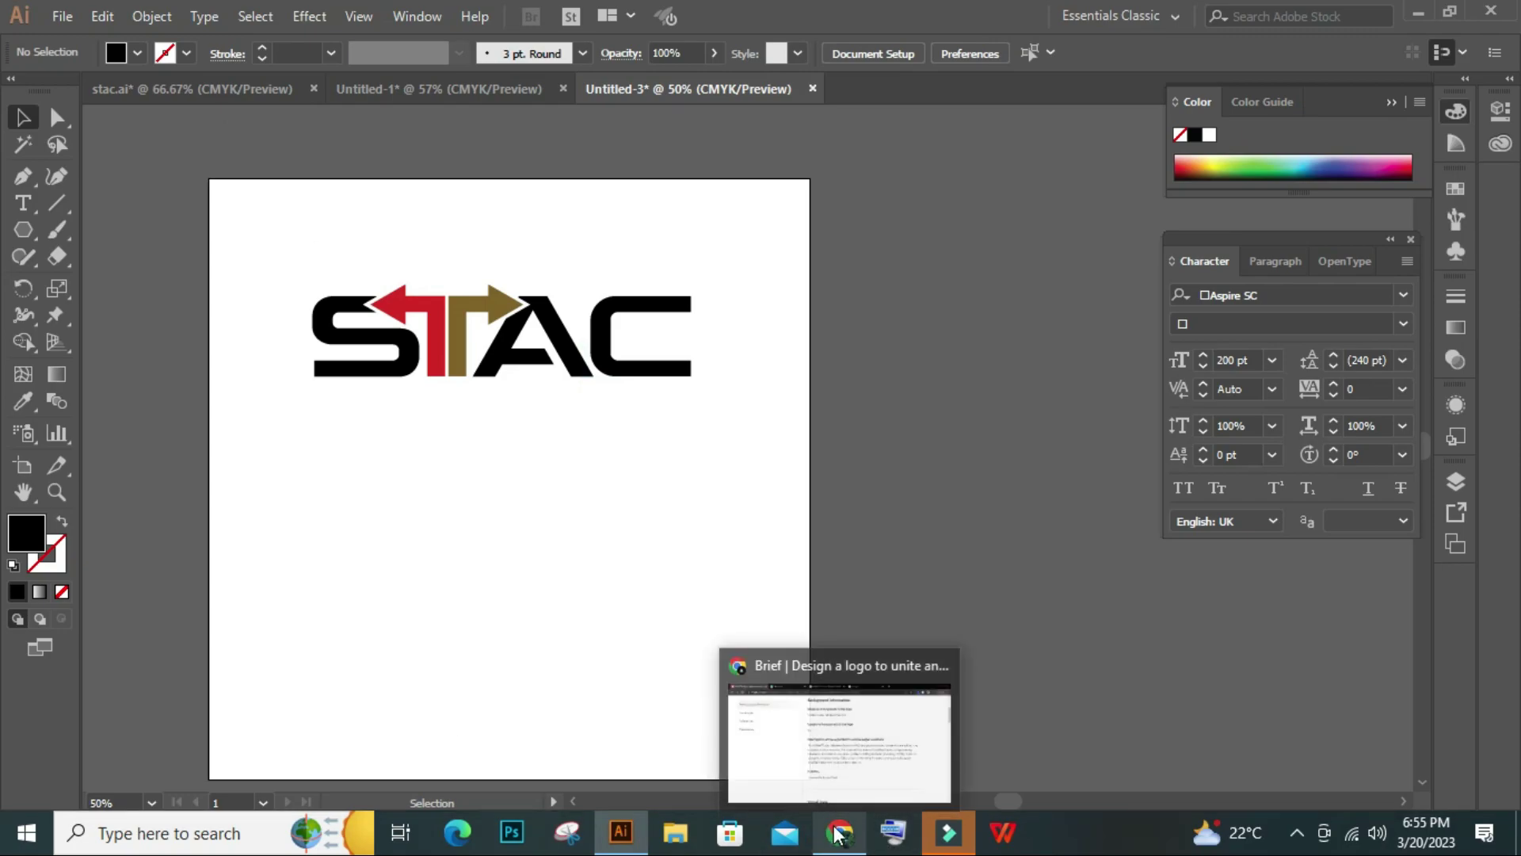
left_click(838, 831)
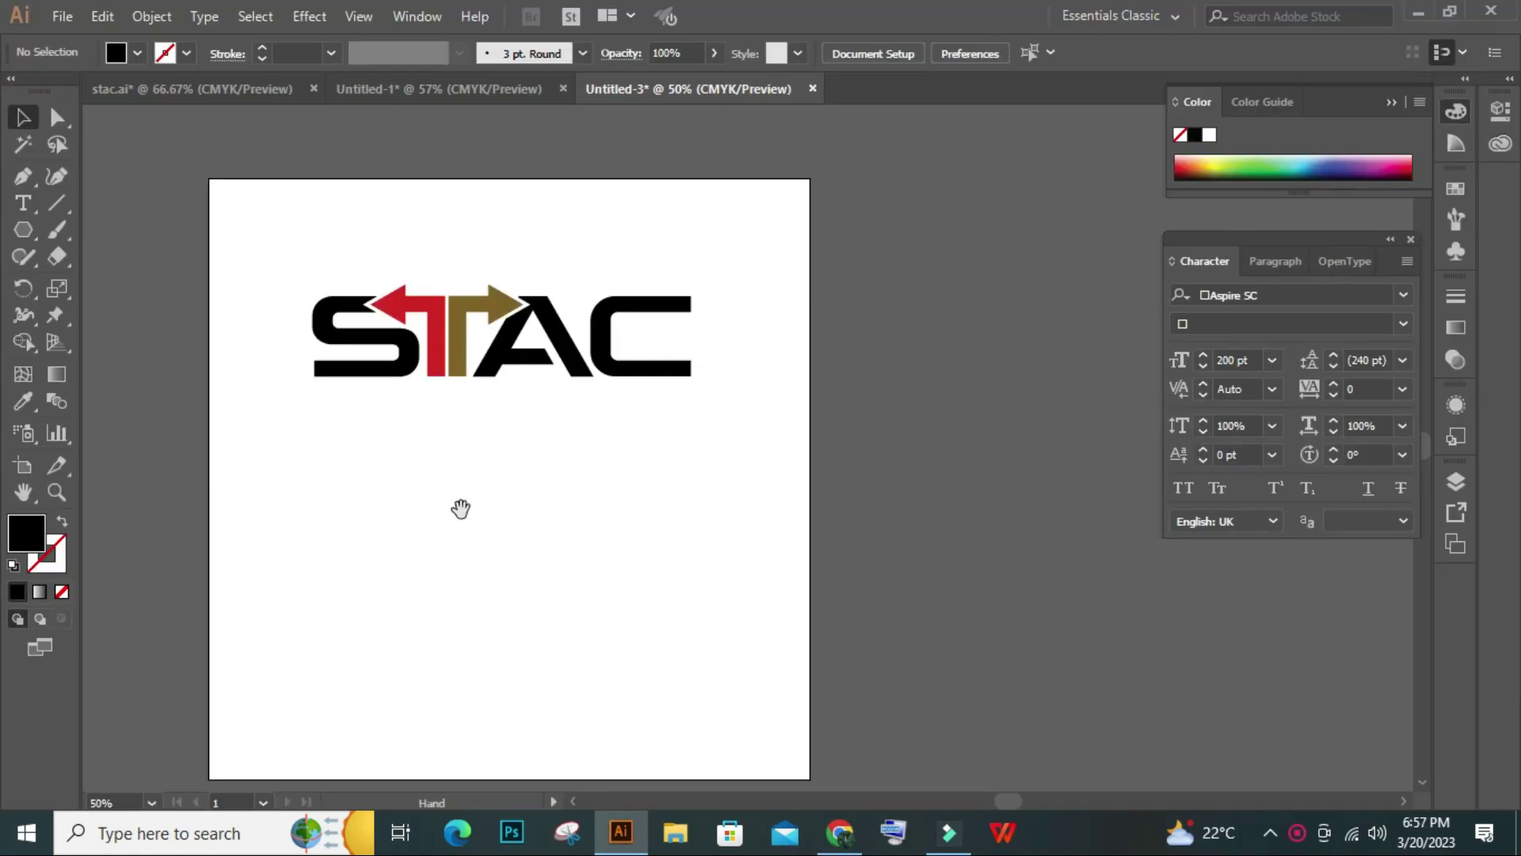
left_click_drag(460, 508, 550, 346)
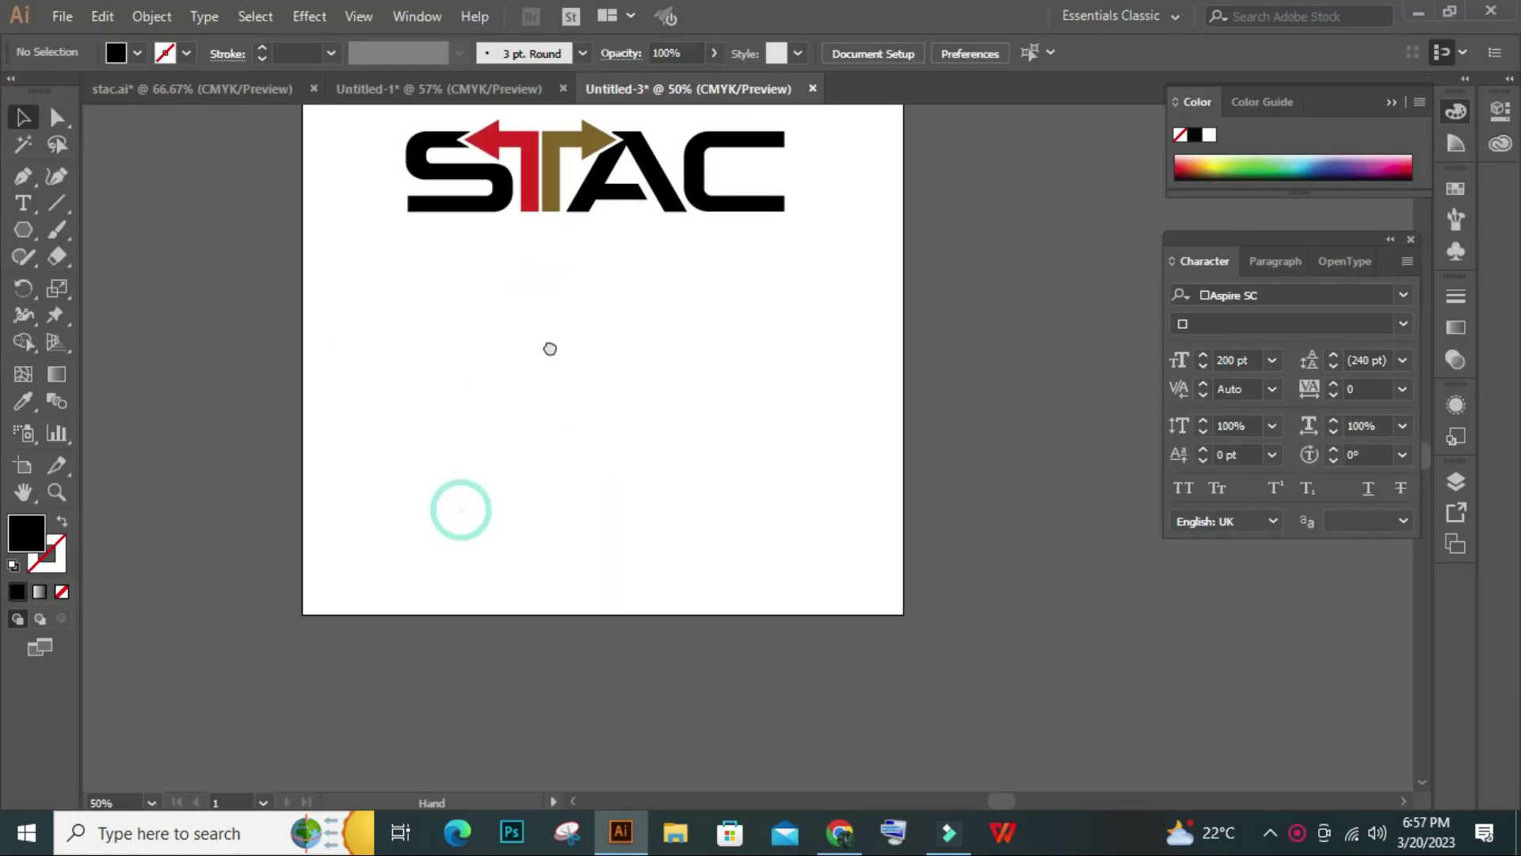
left_click(839, 832)
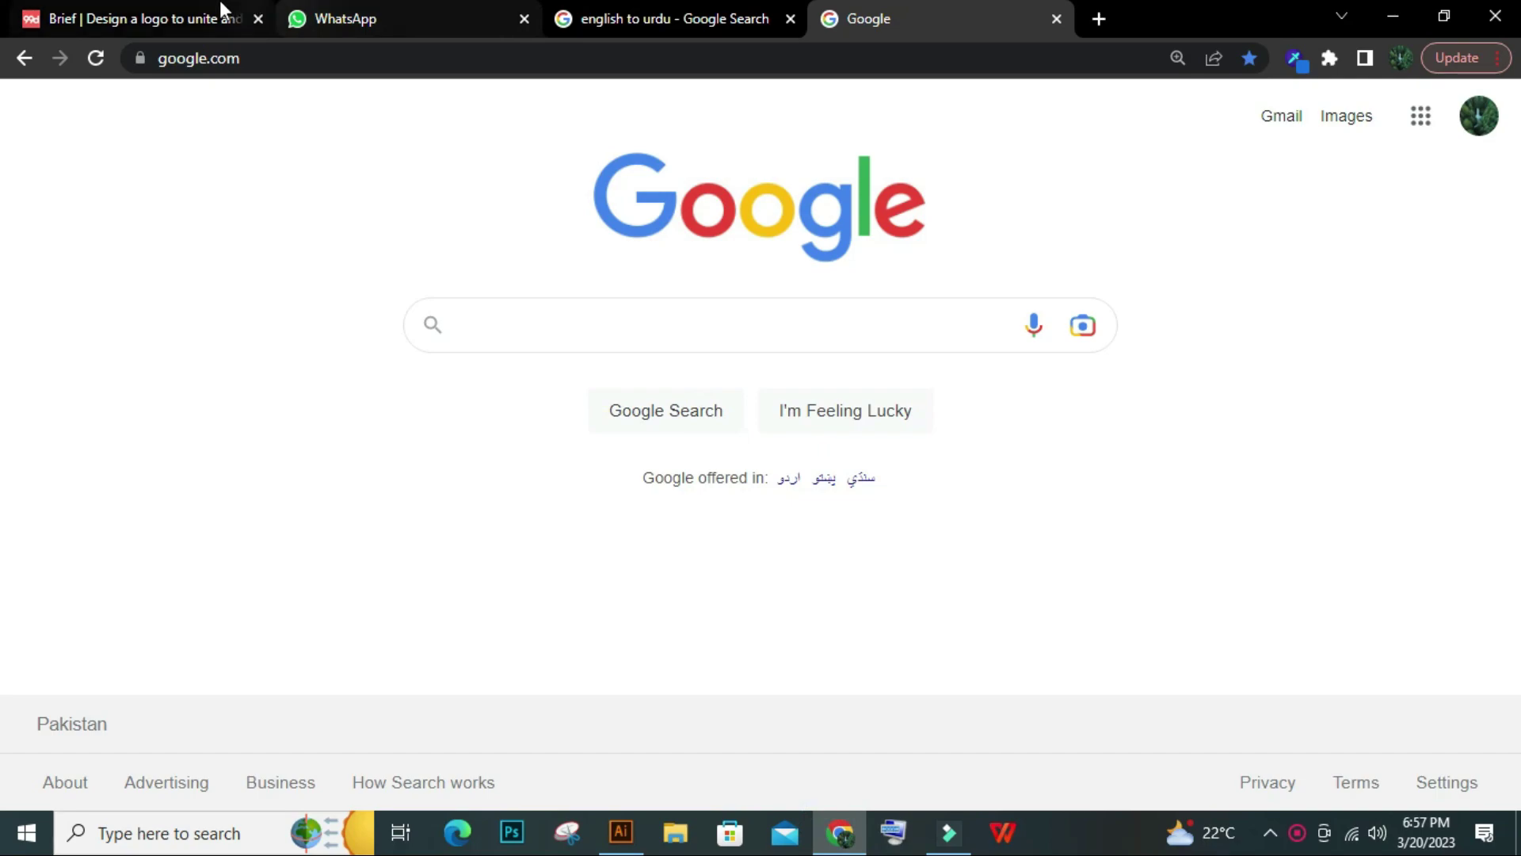
left_click(198, 18)
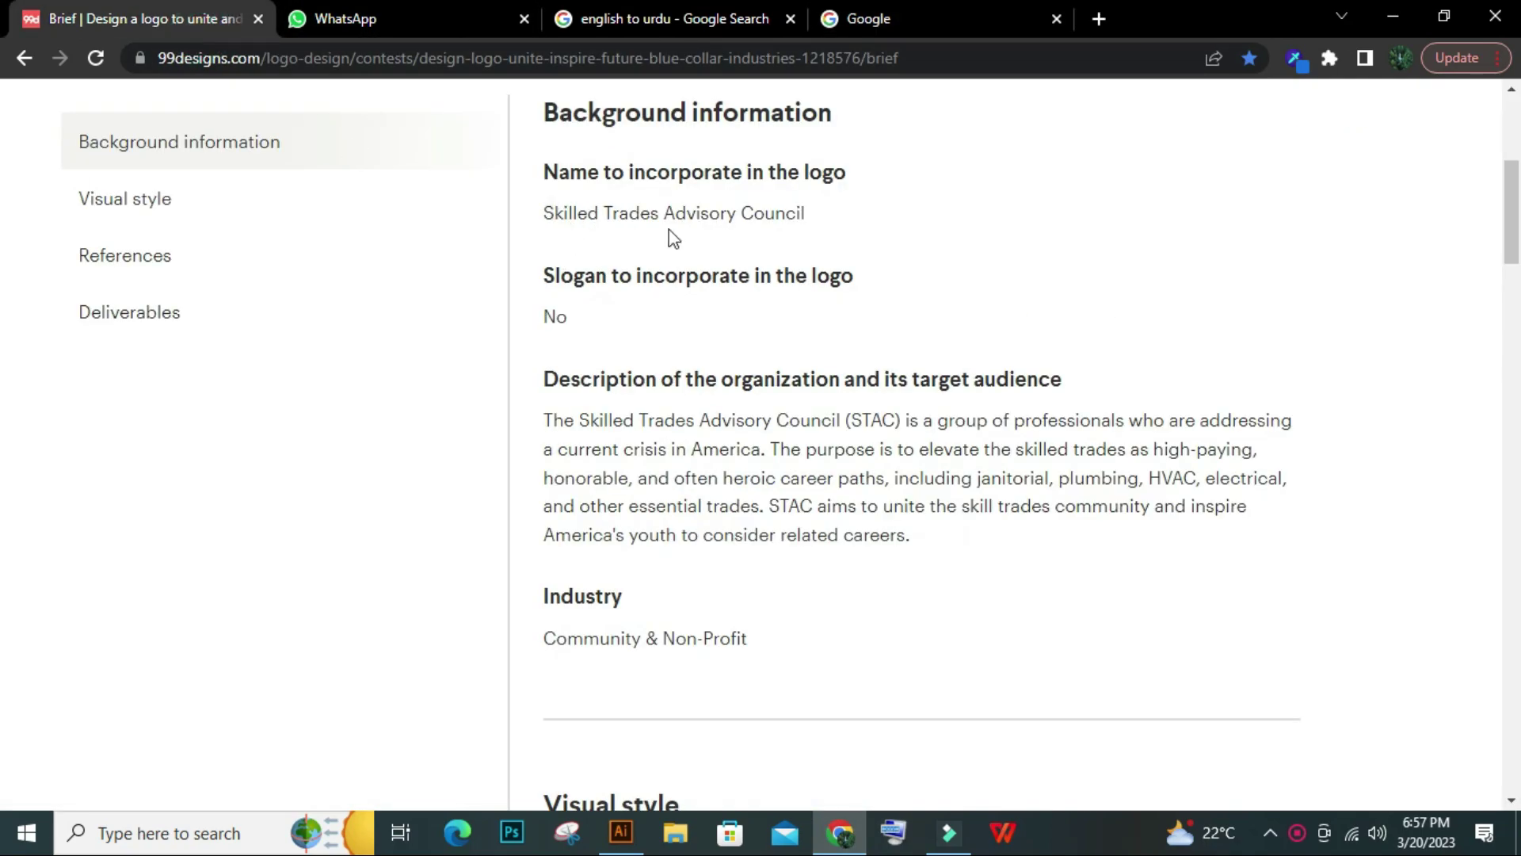
left_click(620, 832)
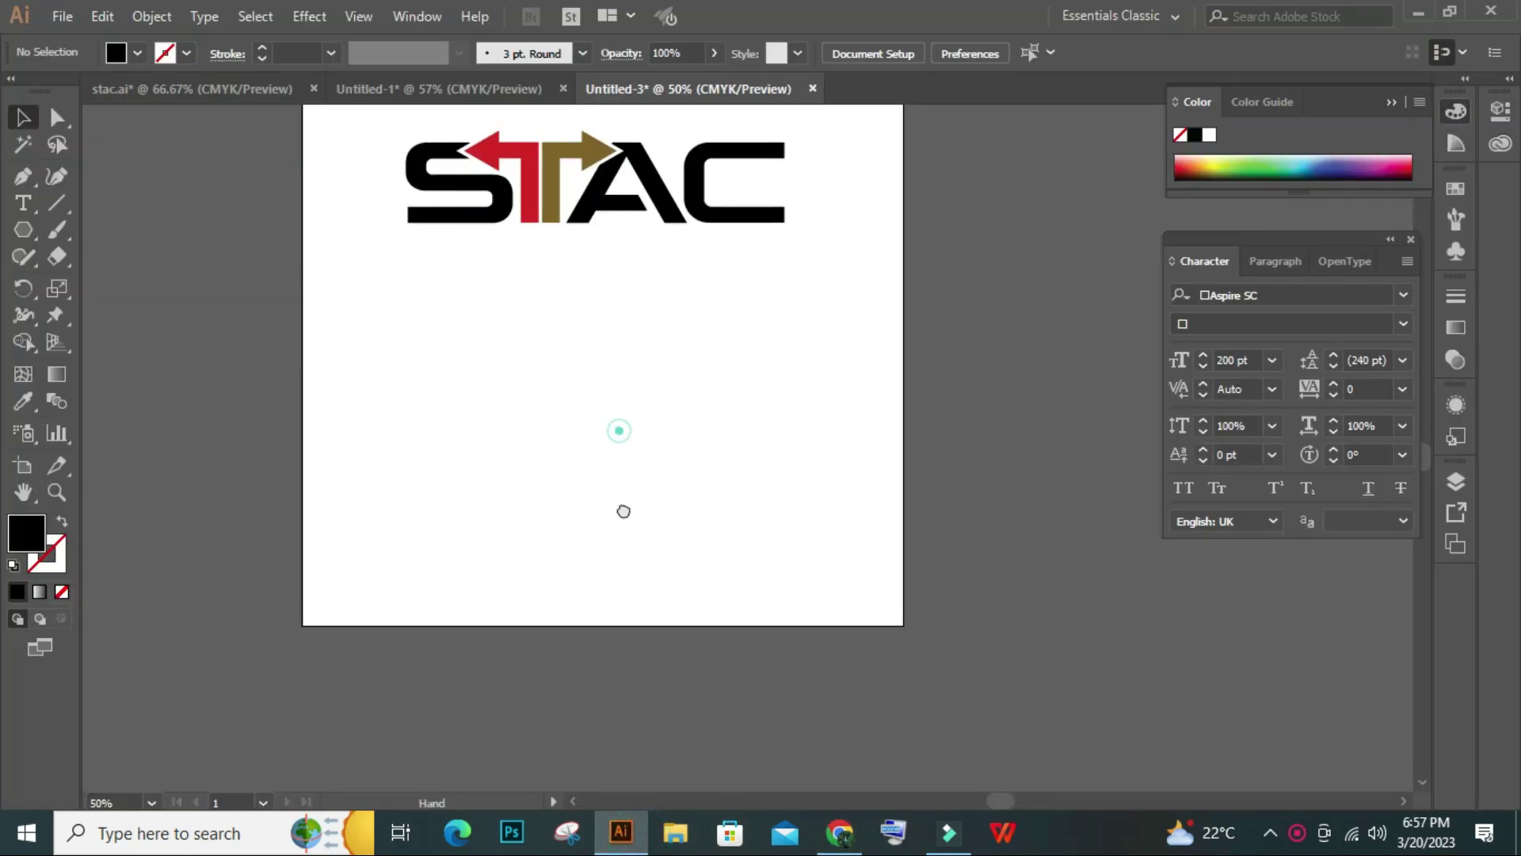
Add a SKILLED text line below STAC and set it to 60 pt
left_click(24, 203)
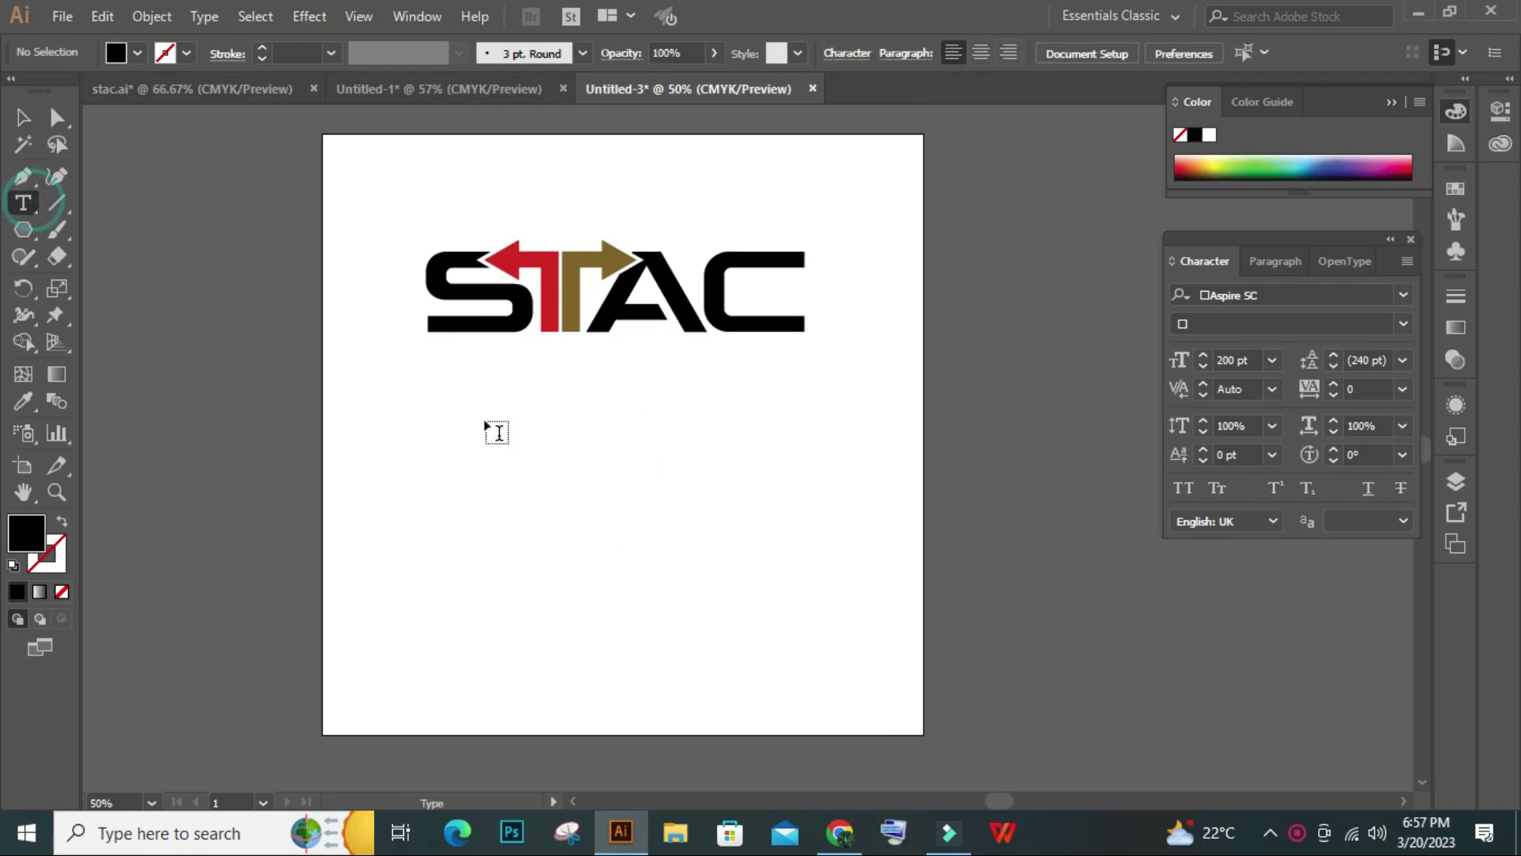
left_click(444, 409)
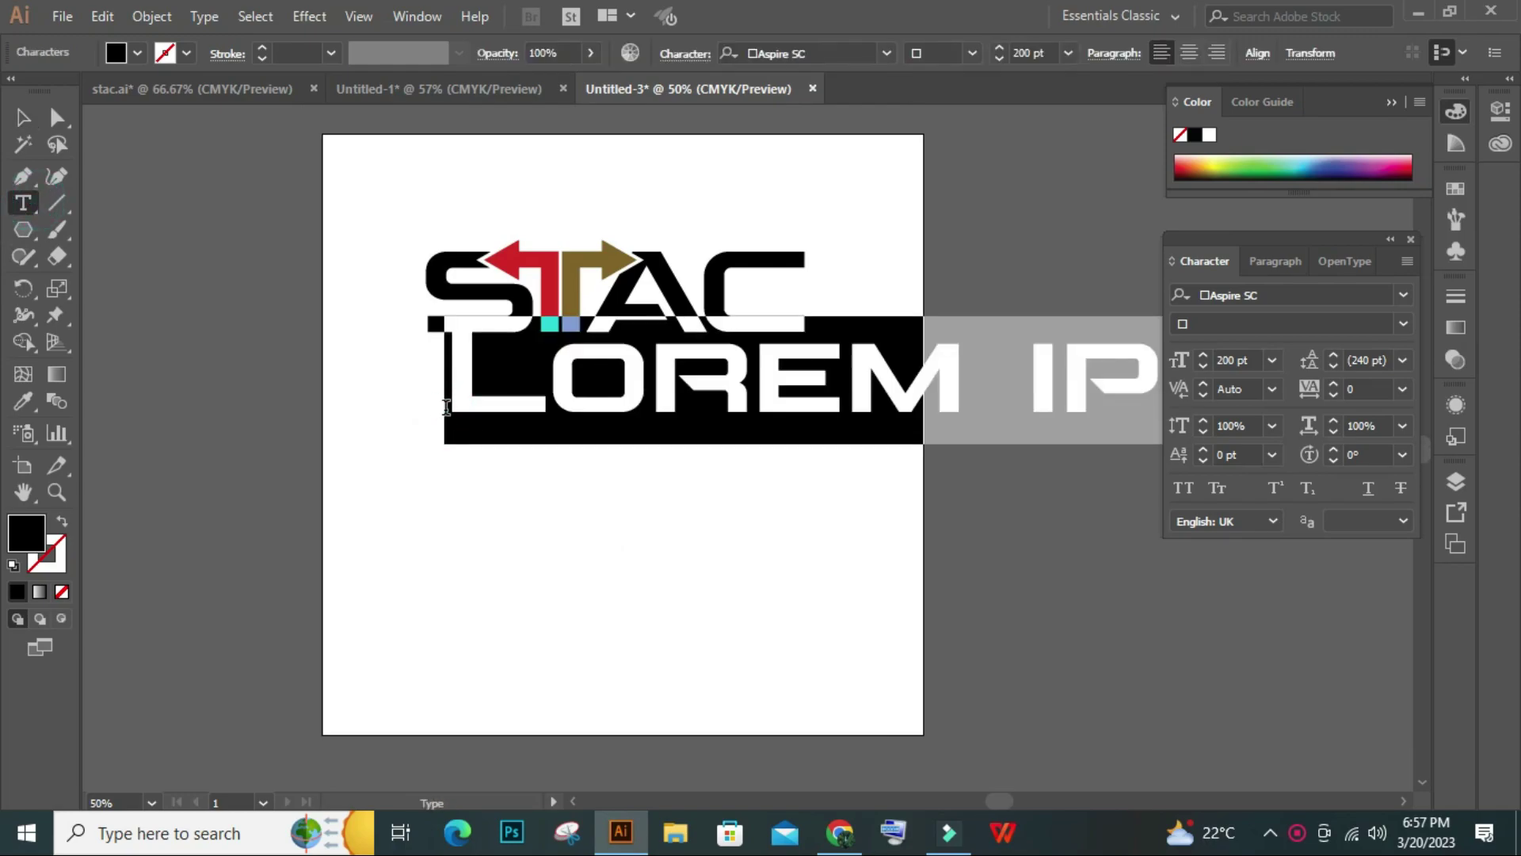
type("SKILLED")
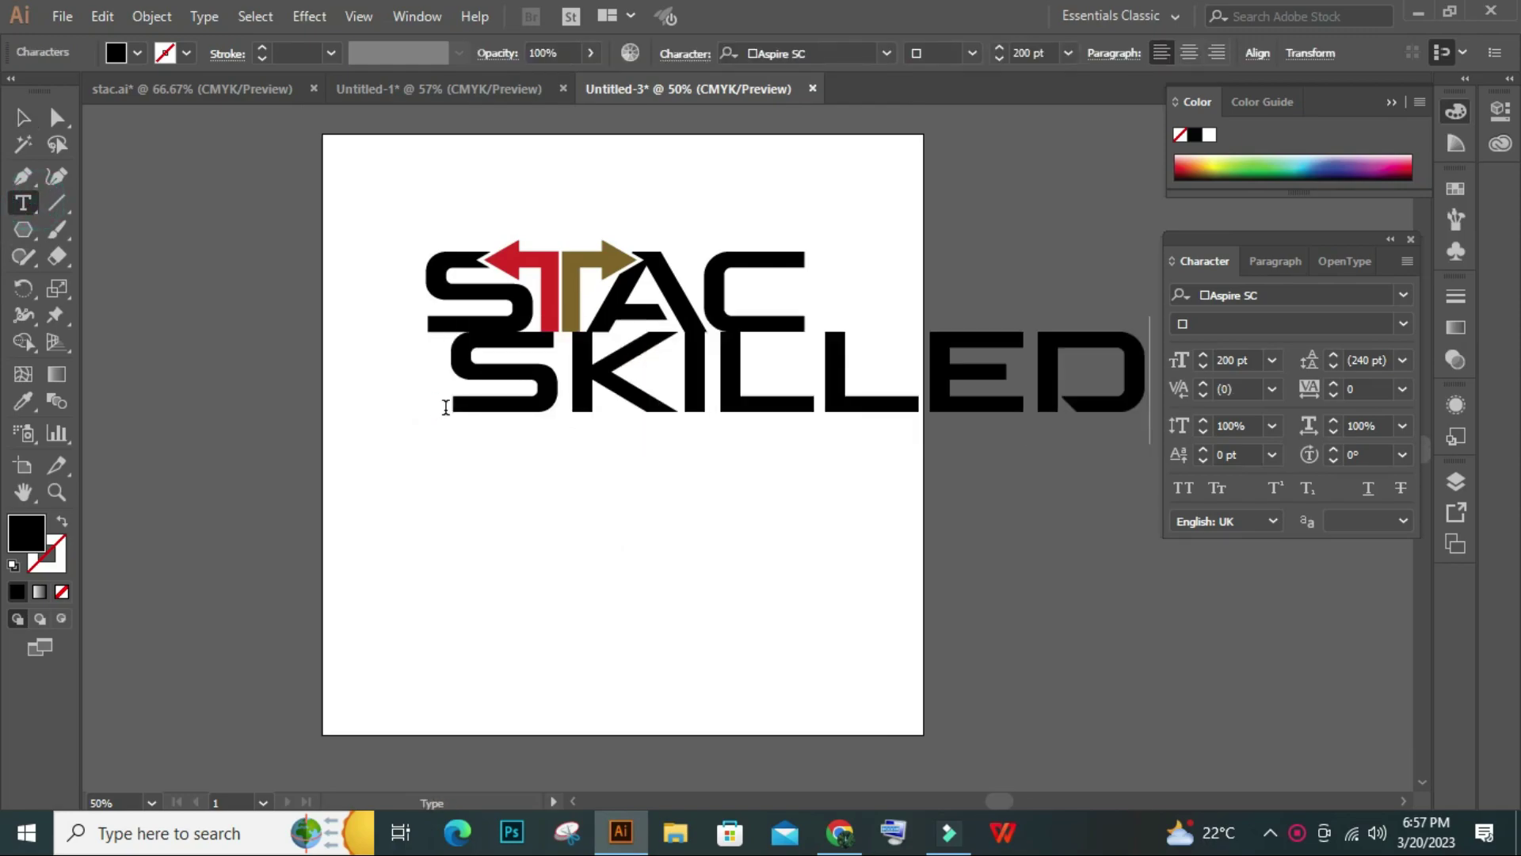
key("Escape")
double_click(443, 405)
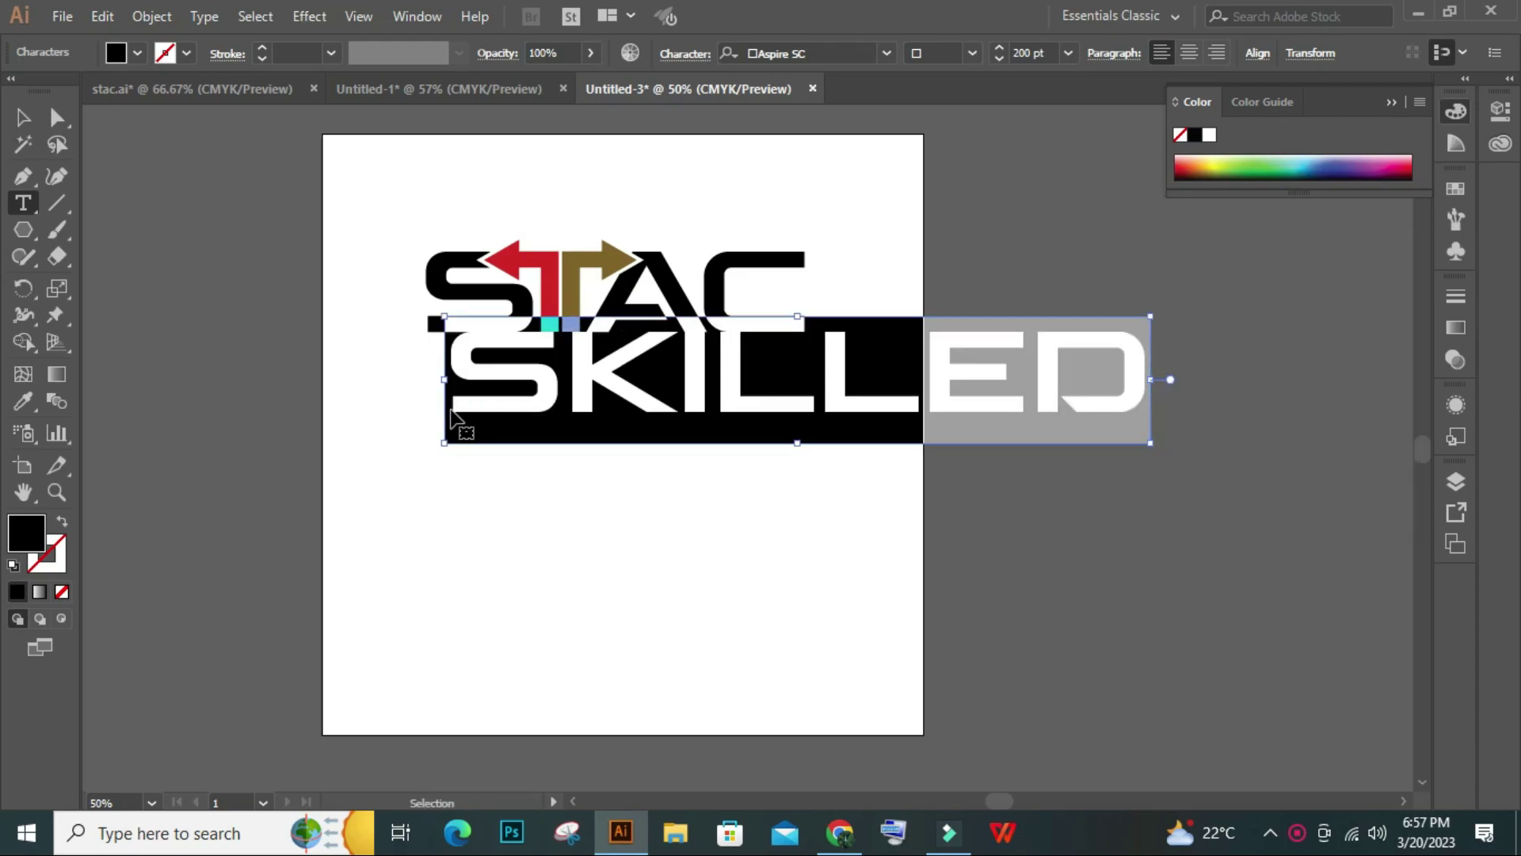
key("ctrl+t")
left_click(1271, 360)
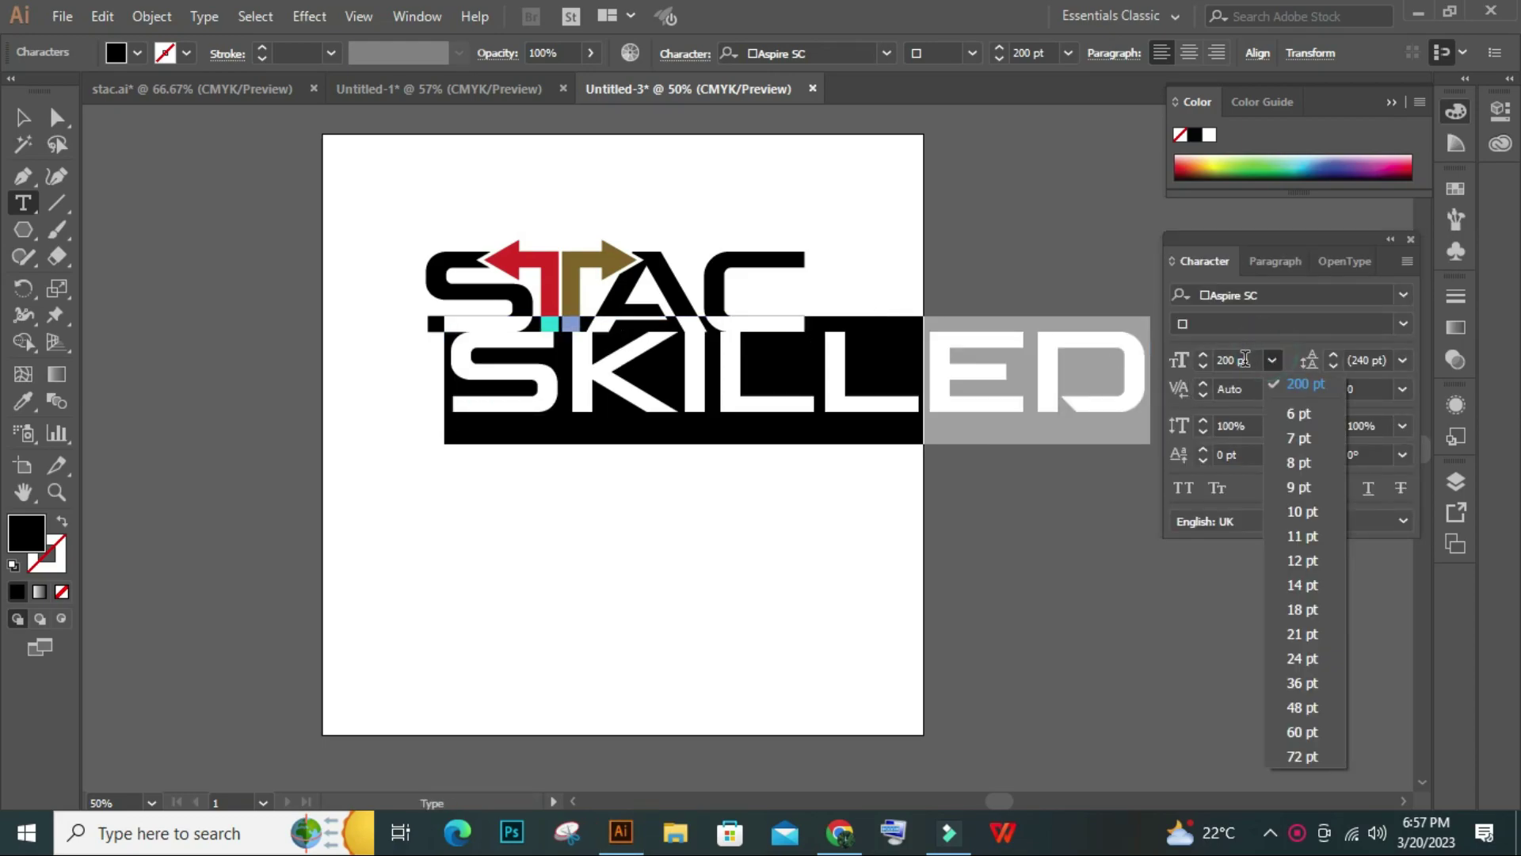
left_click(1271, 359)
left_click(1296, 756)
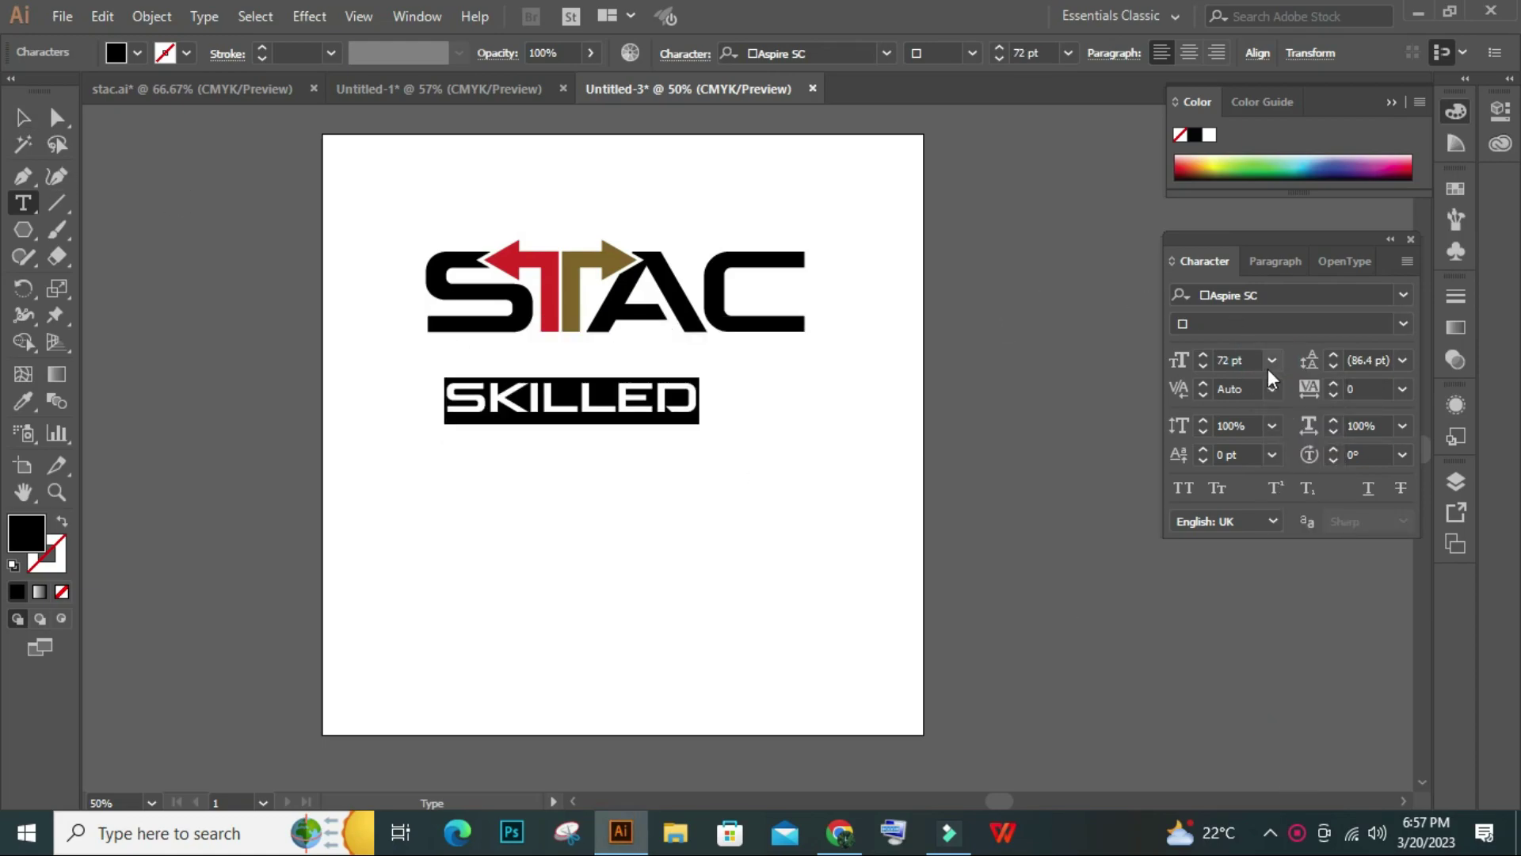
left_click(1271, 360)
left_click(1309, 729)
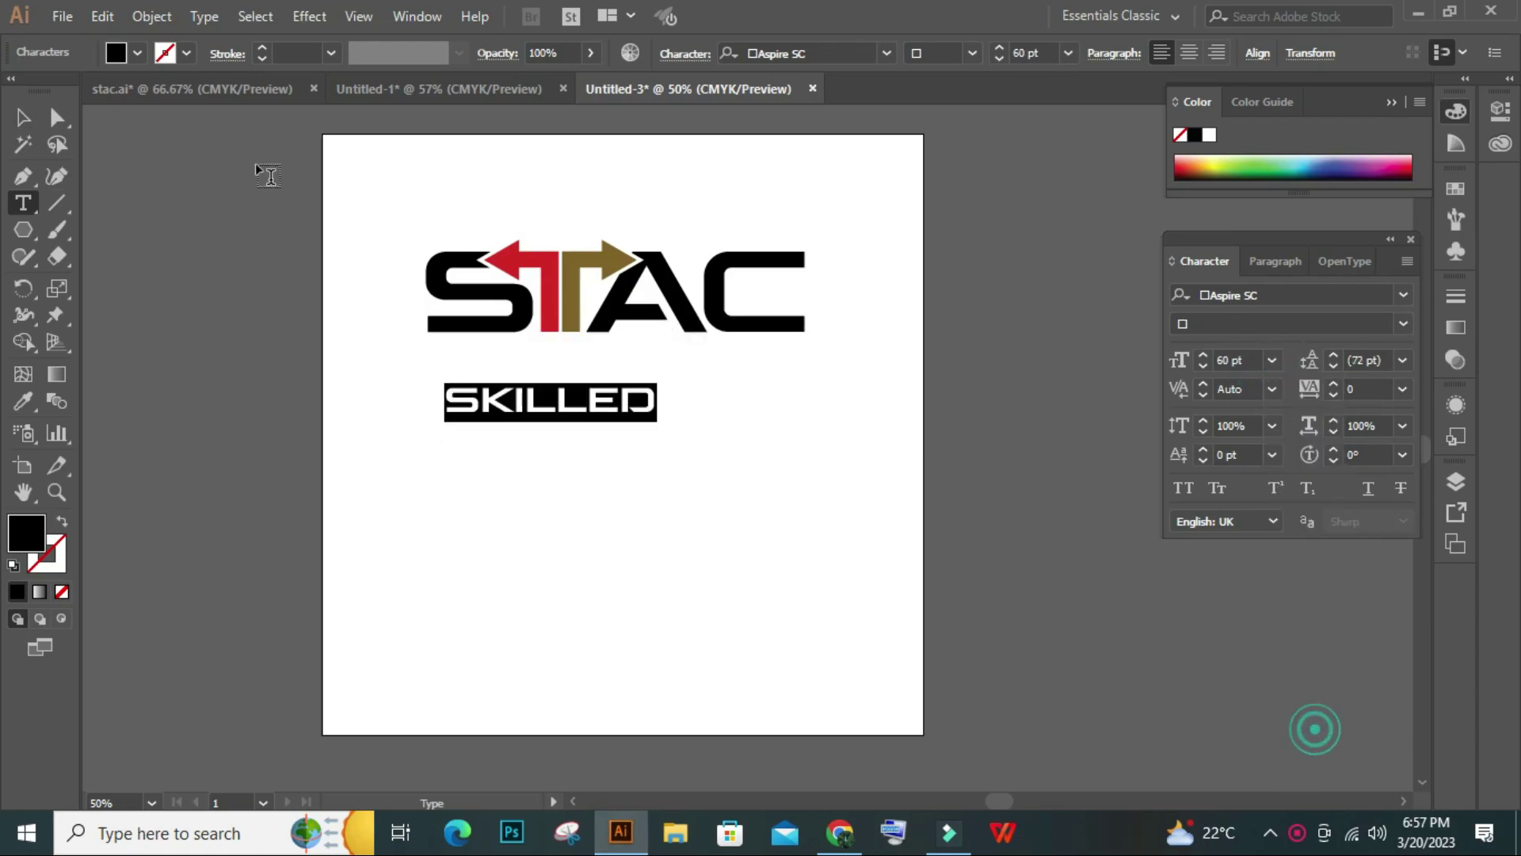
Place SKILLED just under STAC and duplicate it to the right, retyped as TRADES
left_click(23, 118)
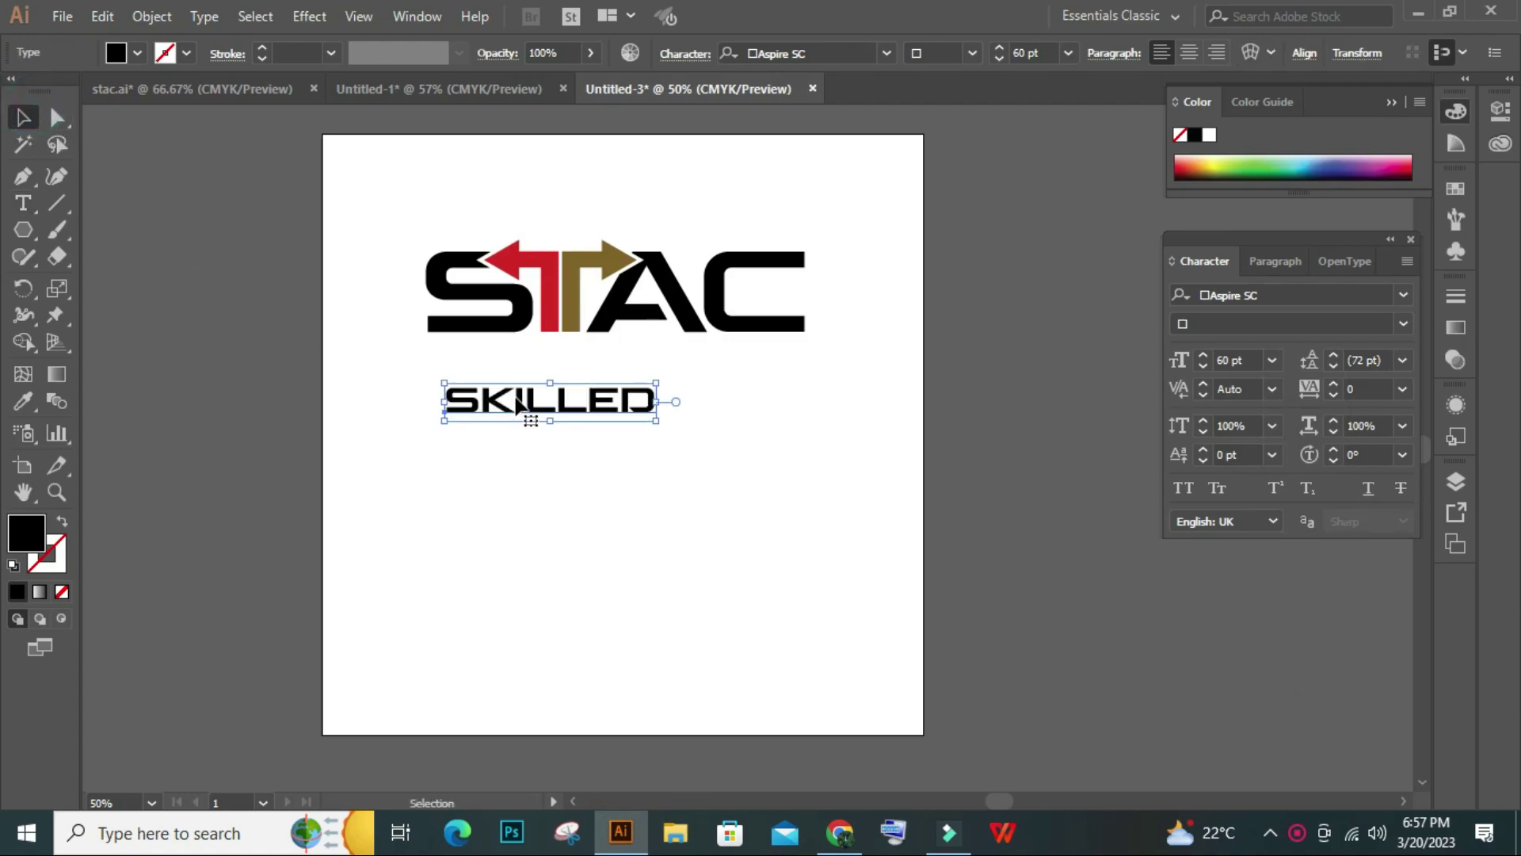
left_click_drag(517, 404, 498, 360)
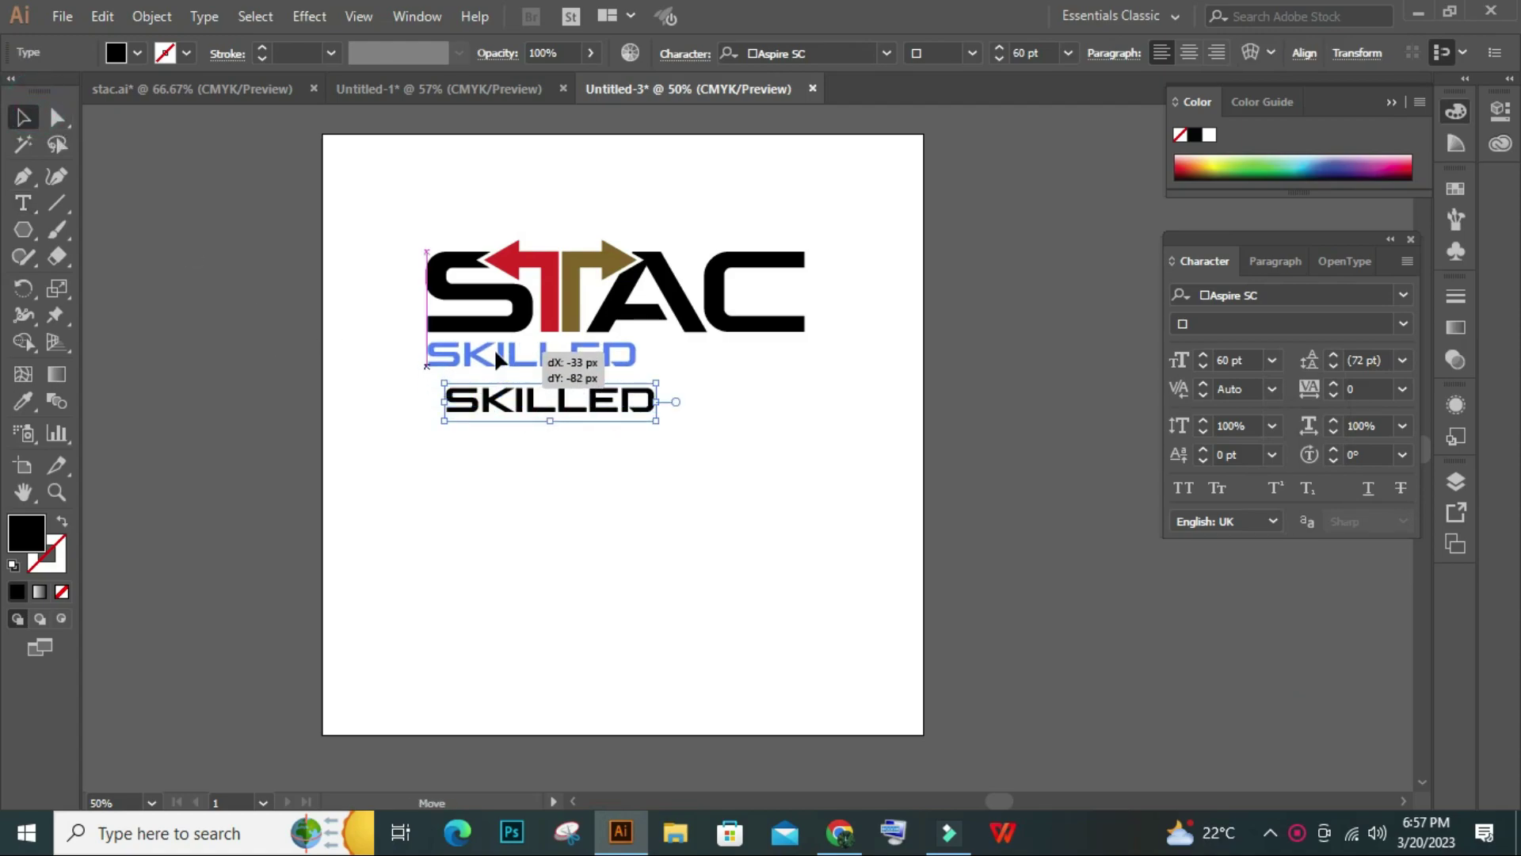
left_click_drag(496, 361, 493, 355)
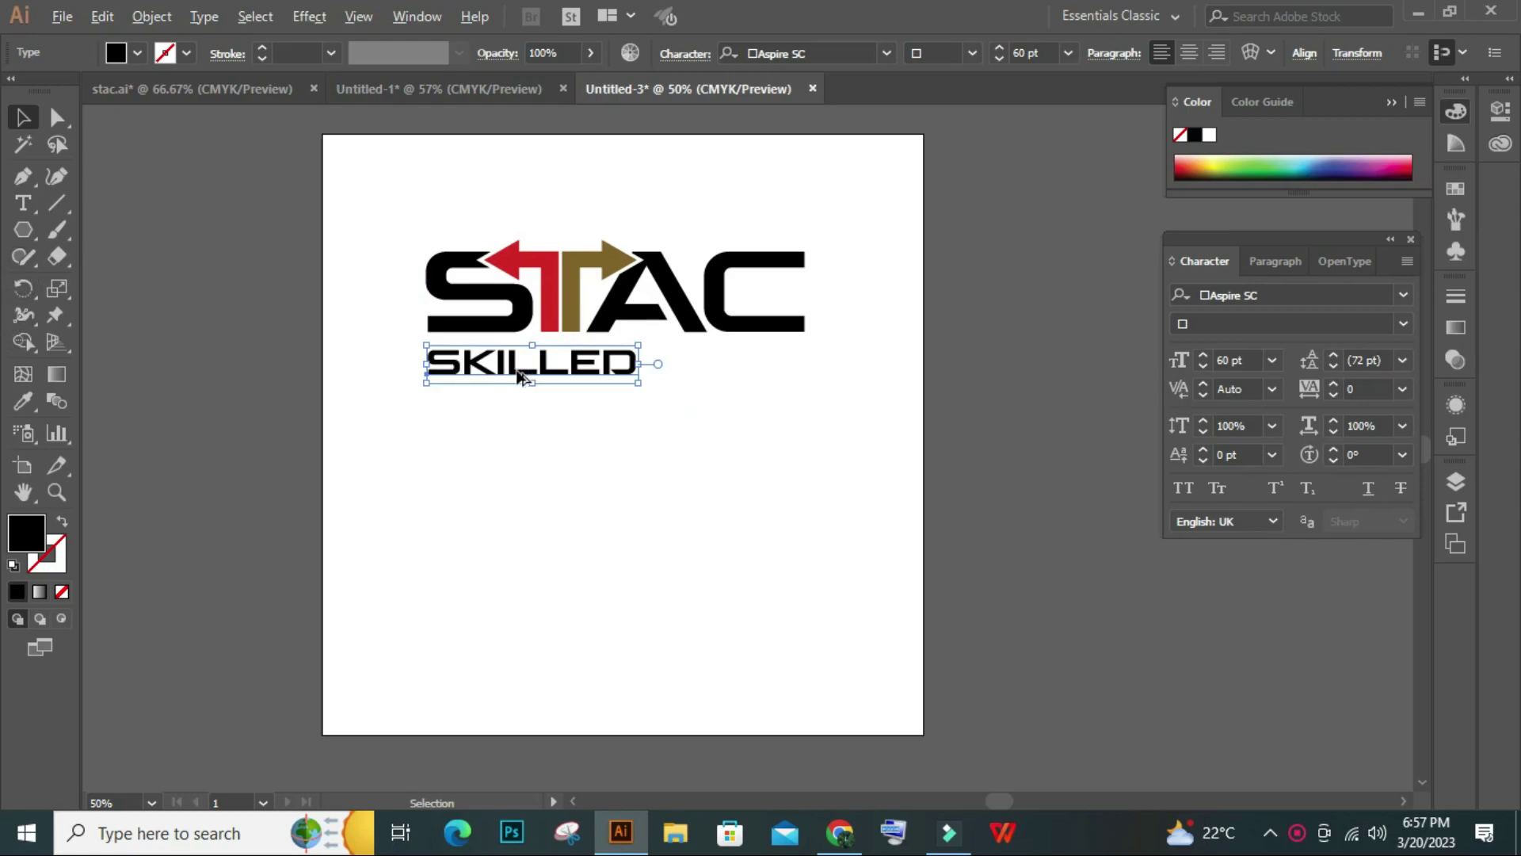
mouse_move(518, 376)
left_mouse_down()
mouse_move(720, 380)
mouse_move(740, 396)
mouse_move(739, 376)
left_mouse_up()
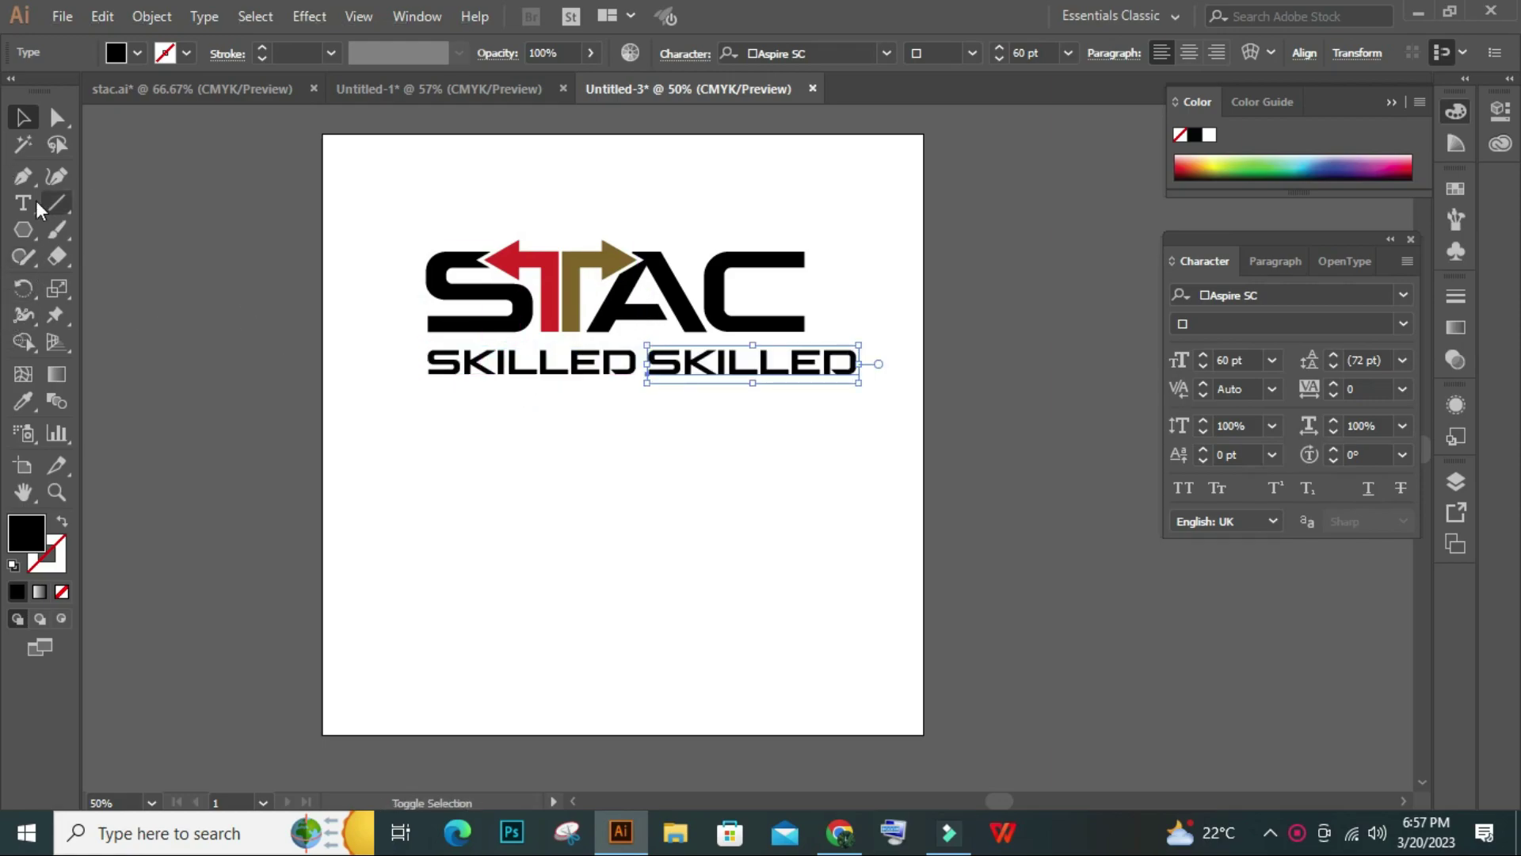
left_click(37, 204)
double_click(754, 372)
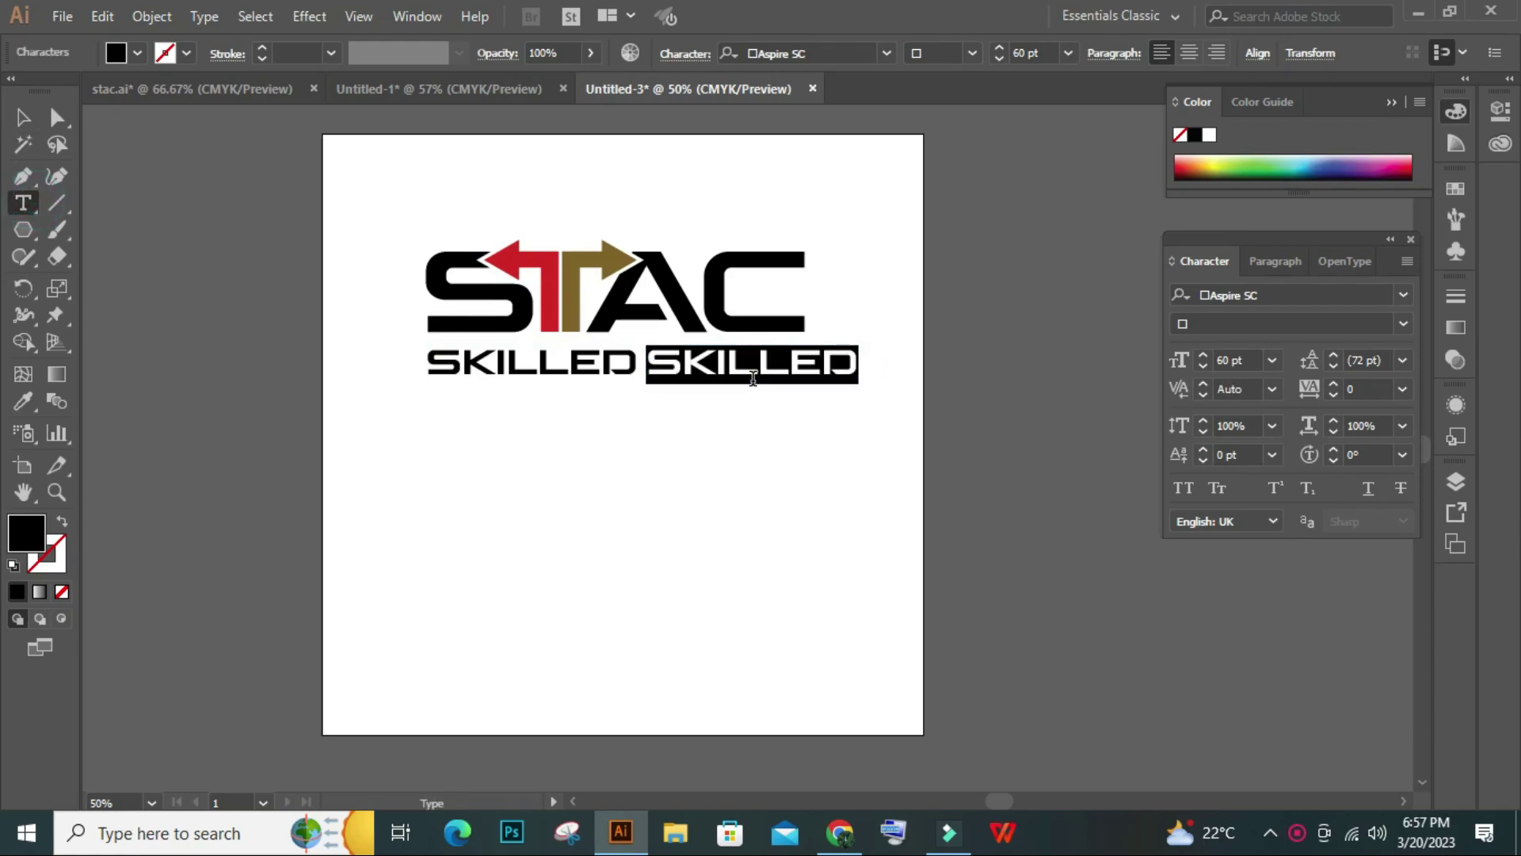
type("TRADES")
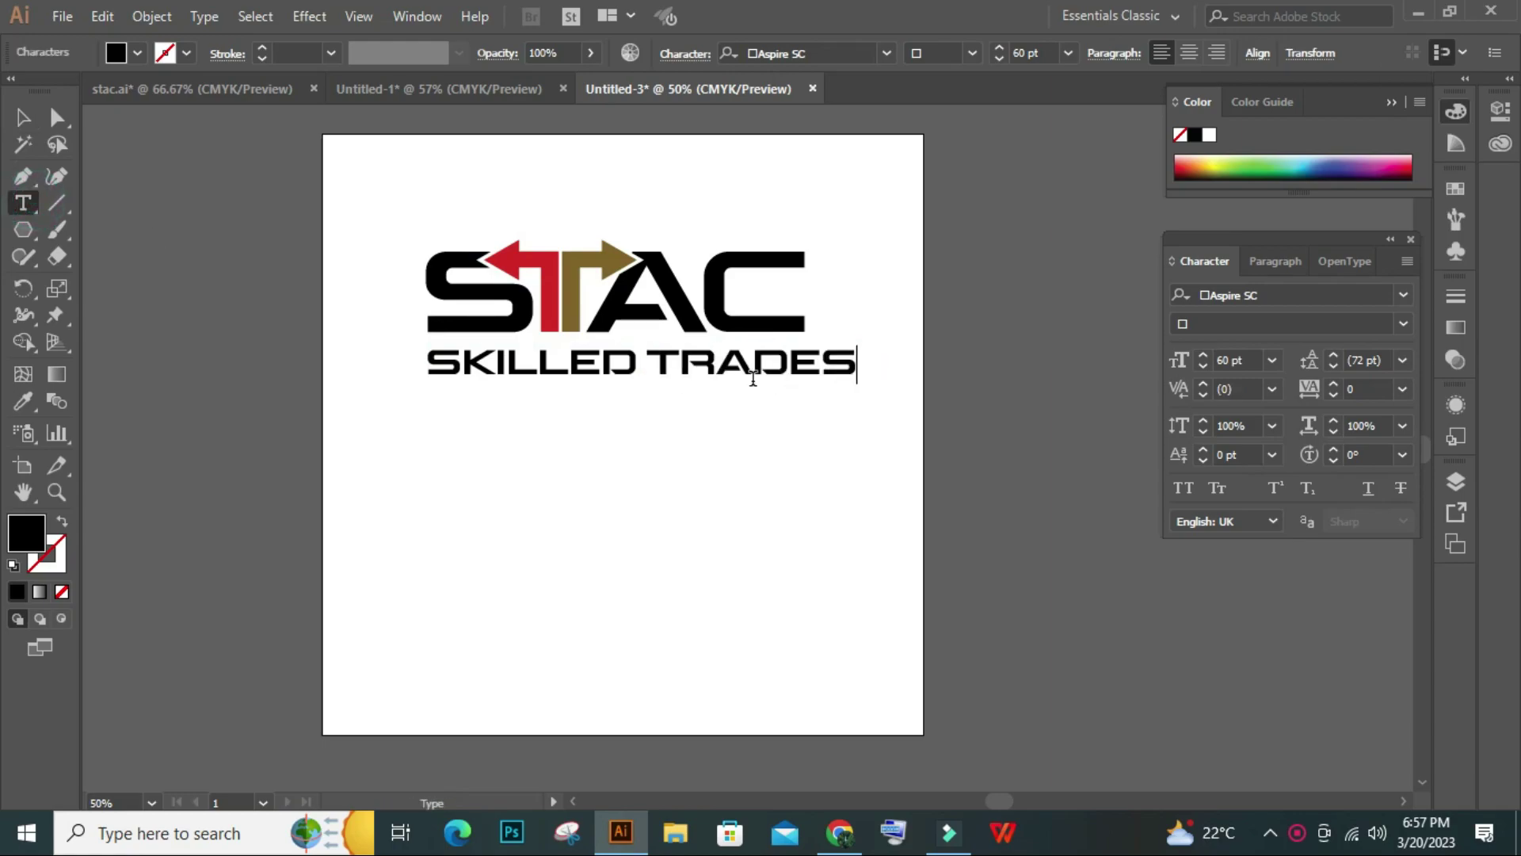
key("Escape")
left_click(753, 426, "ctrl")
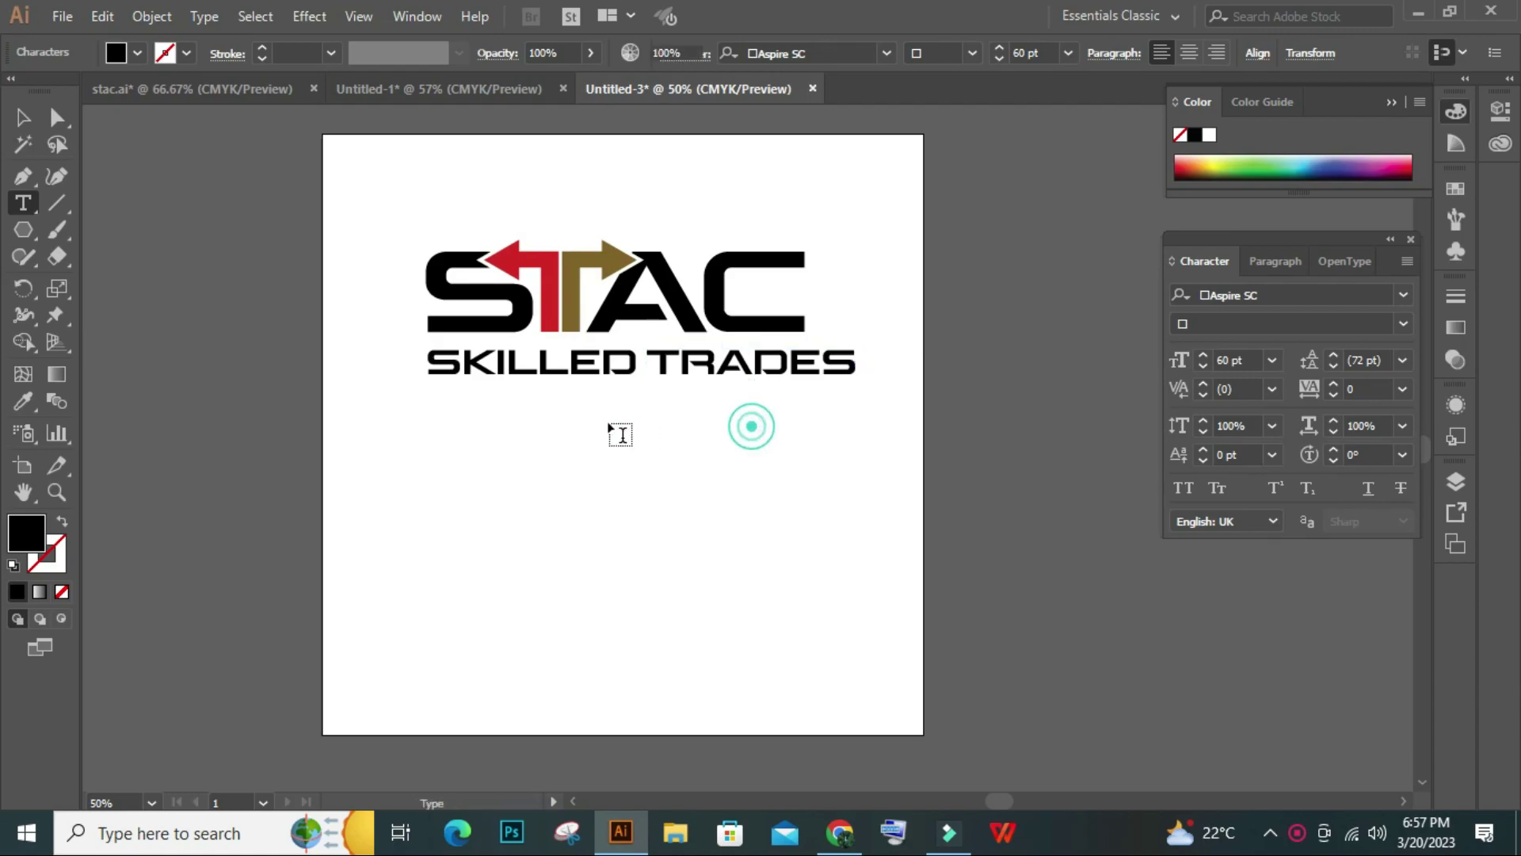
left_click(24, 119)
Narrow SKILLED TRADES, centre it beneath STAC, and set its tracking to 75
left_click_drag(477, 434, 844, 368)
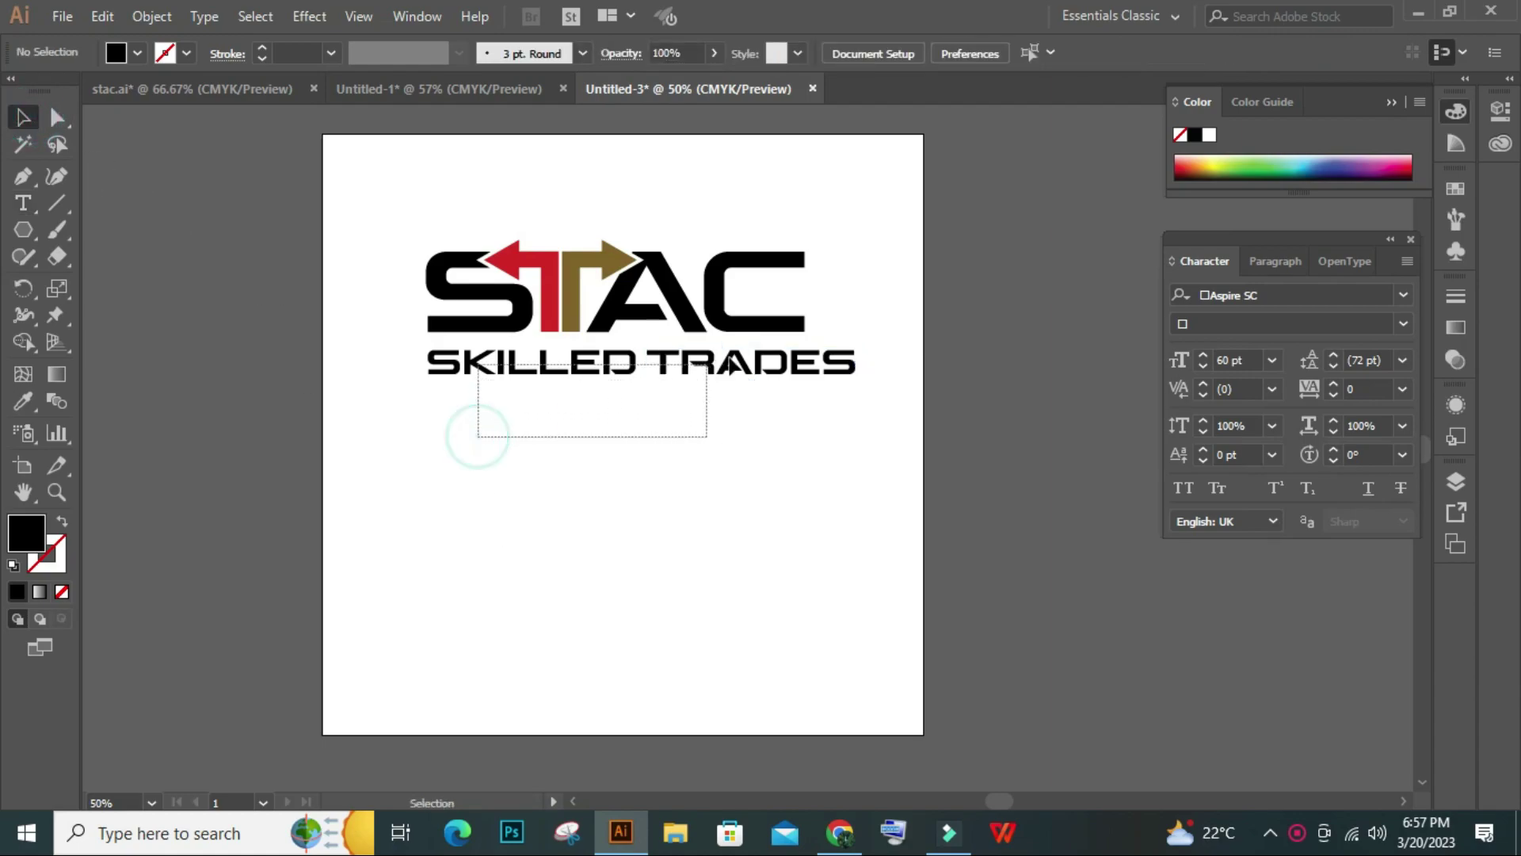
left_click(782, 446)
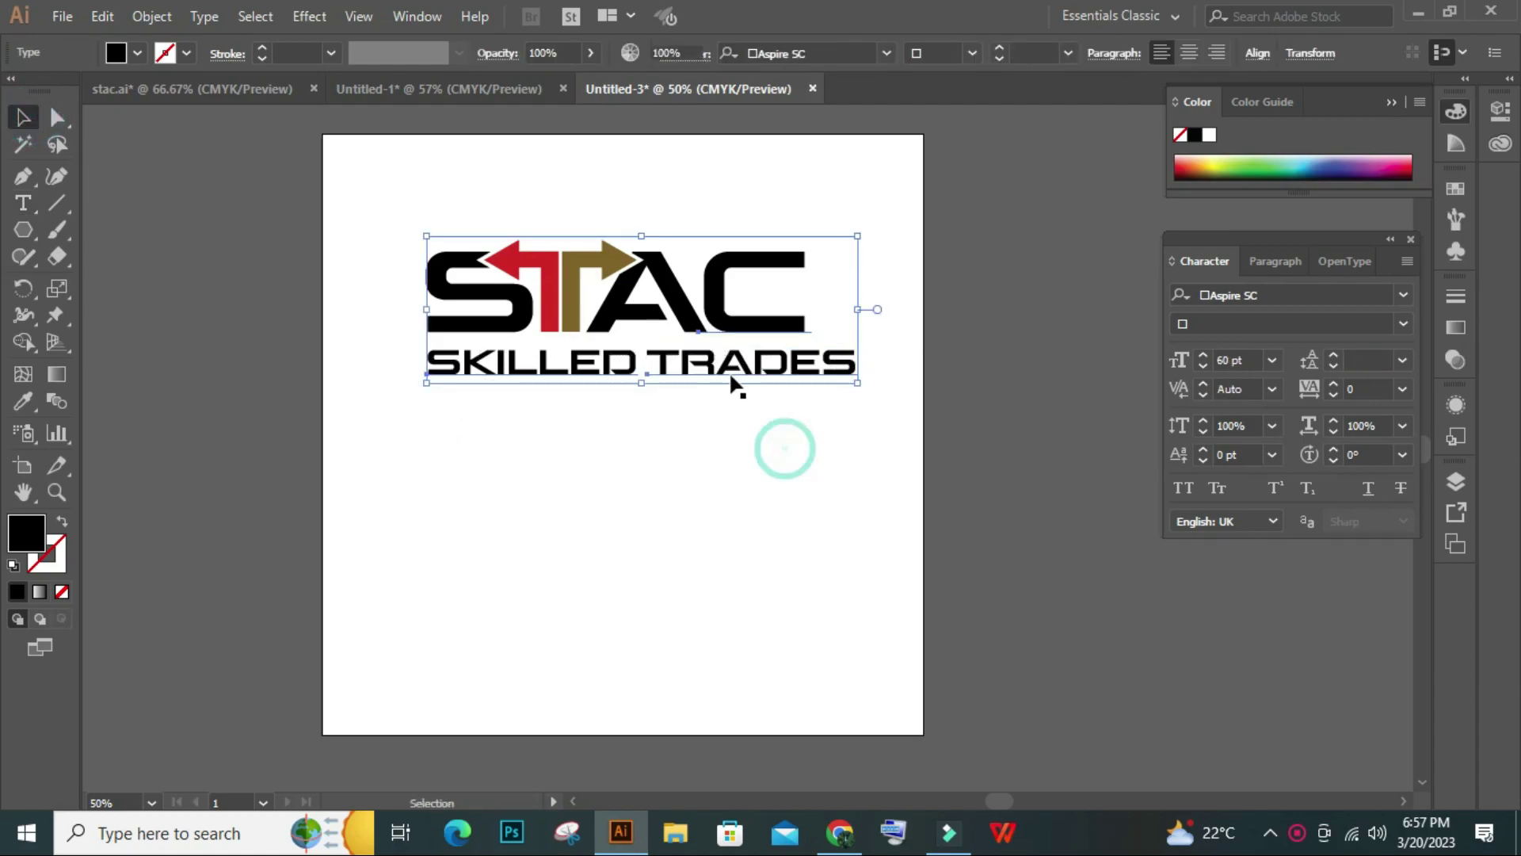
left_click(706, 365)
left_click(567, 371)
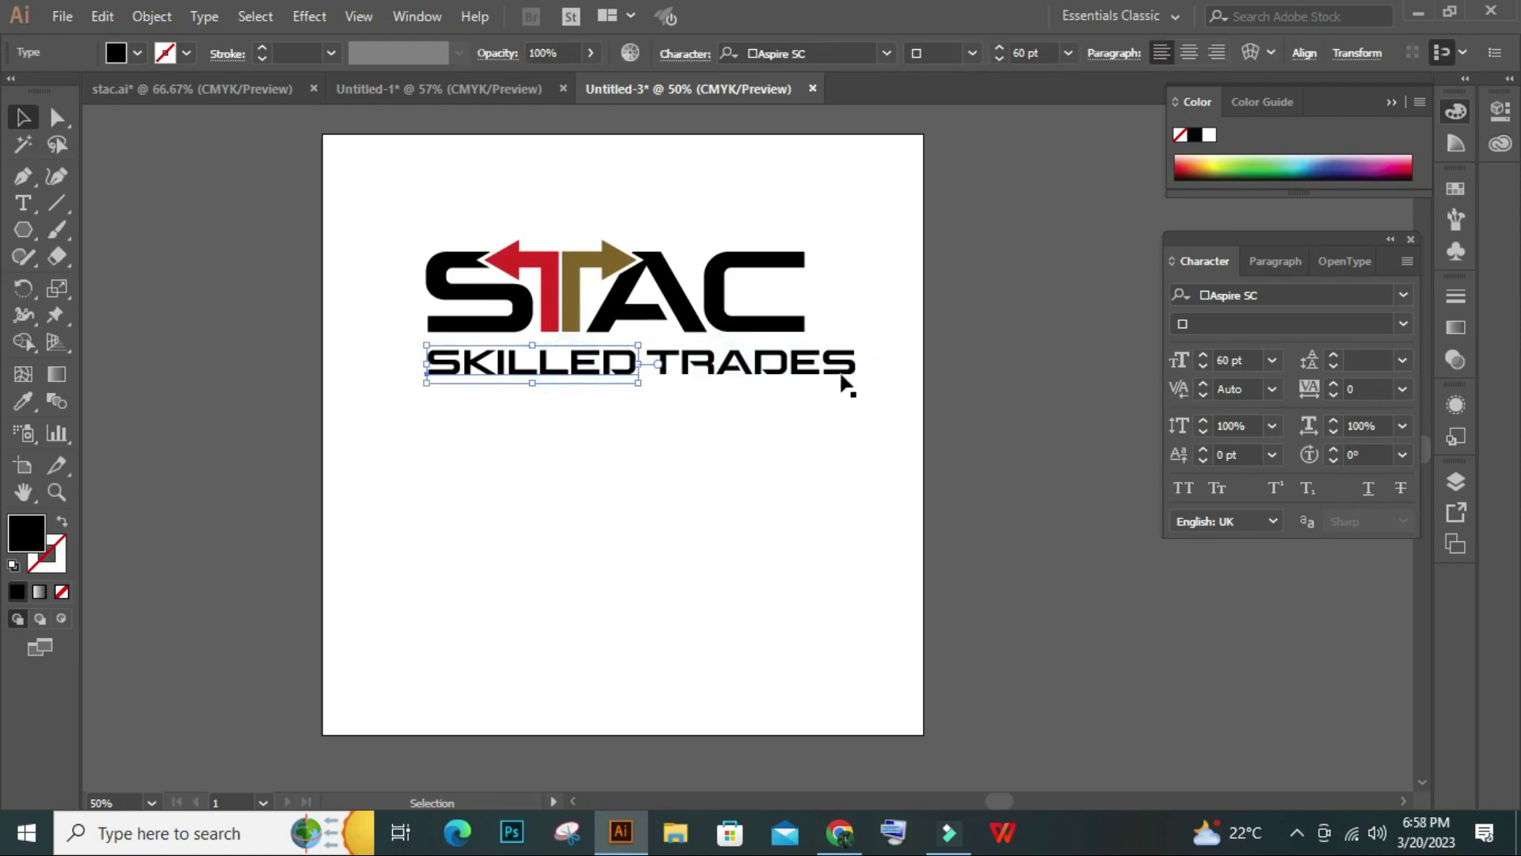
left_click(792, 366, "shift")
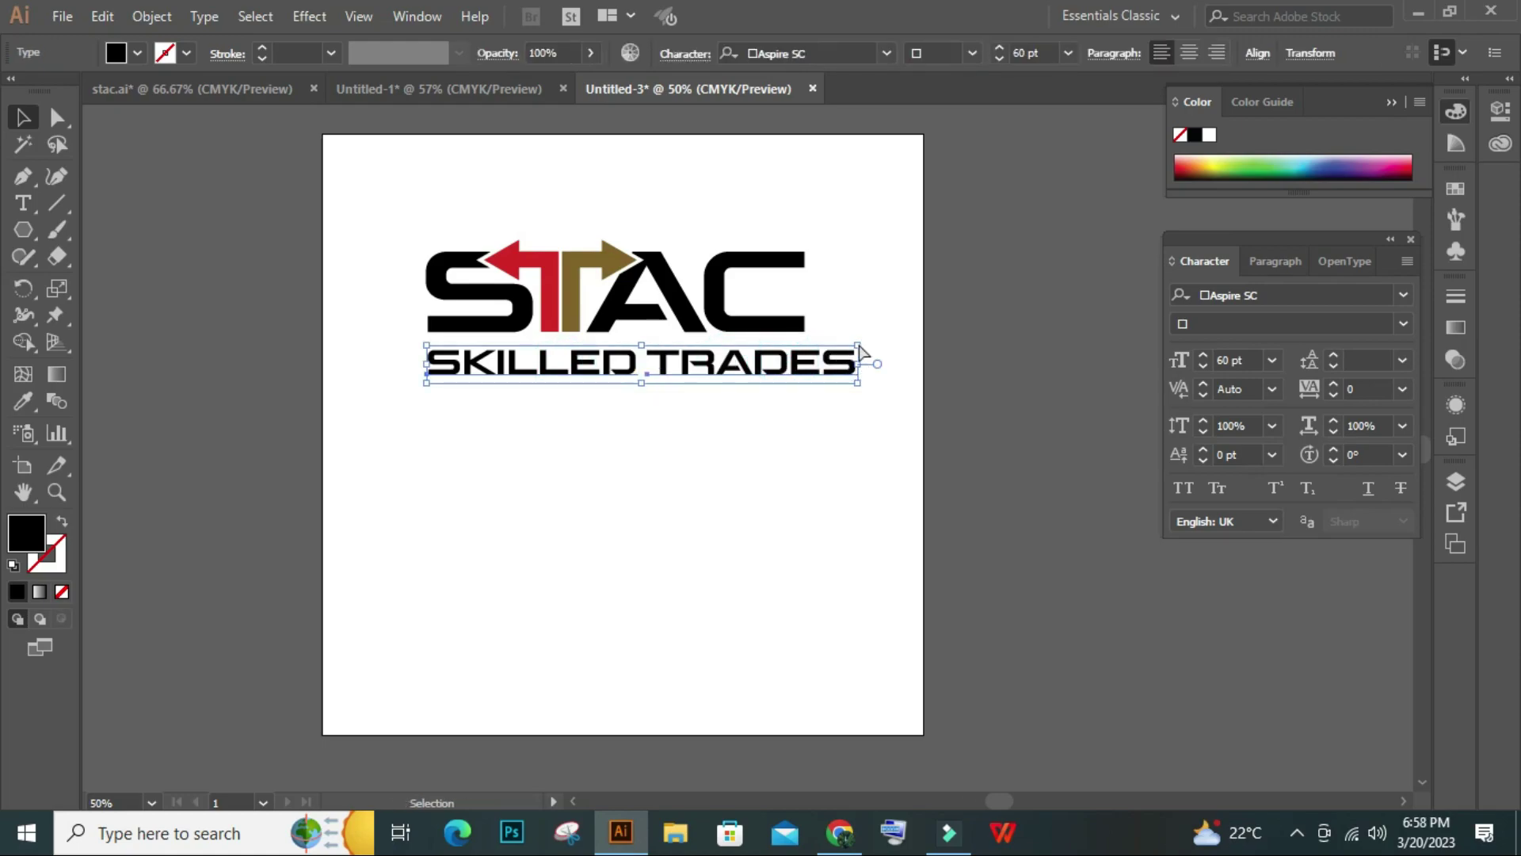
left_click_drag(857, 363, 778, 366)
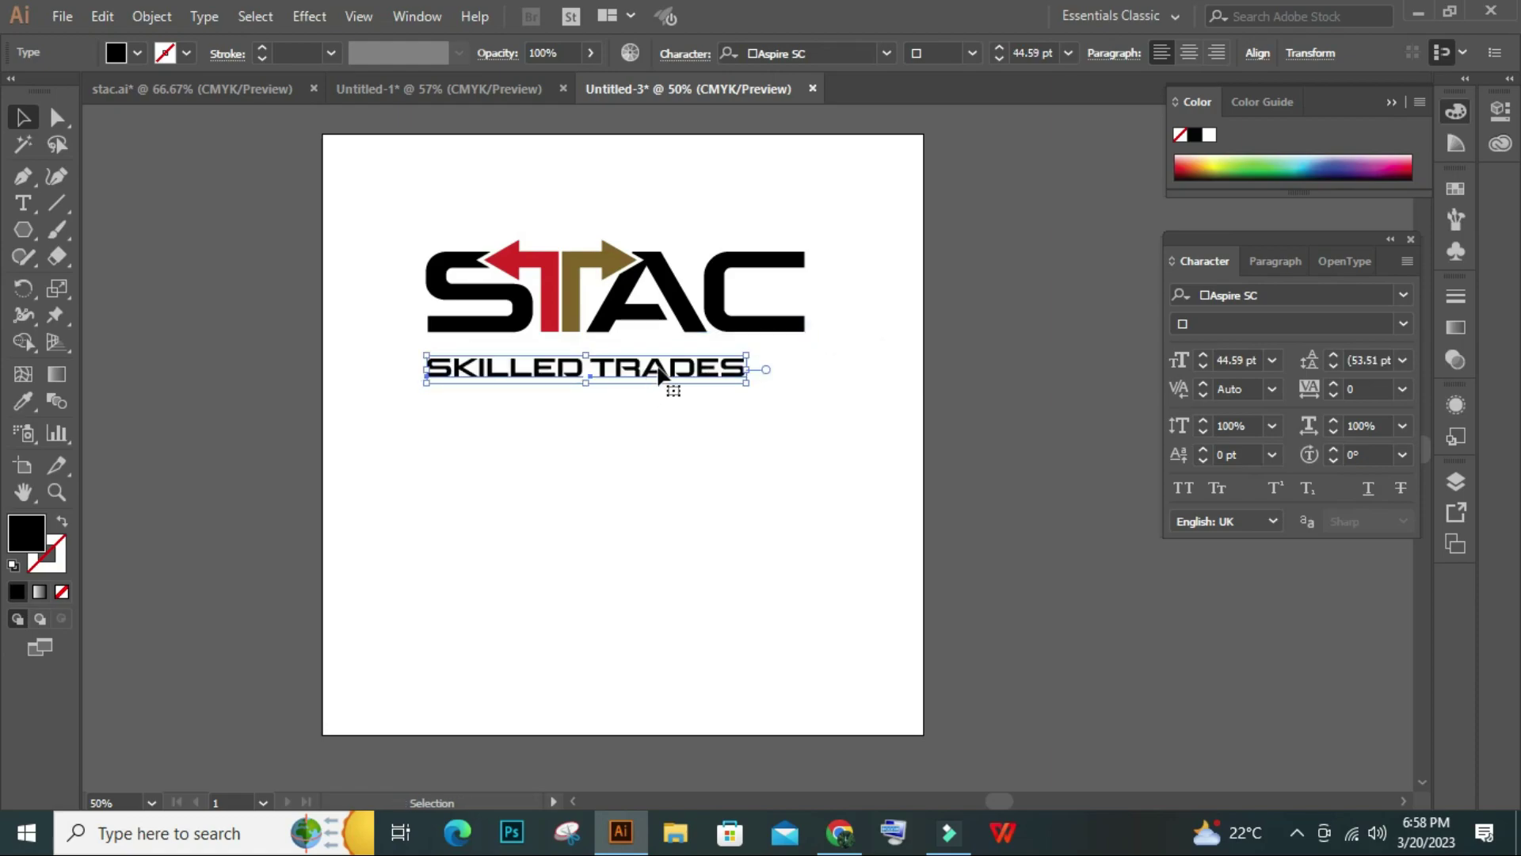
left_click_drag(658, 370, 683, 362)
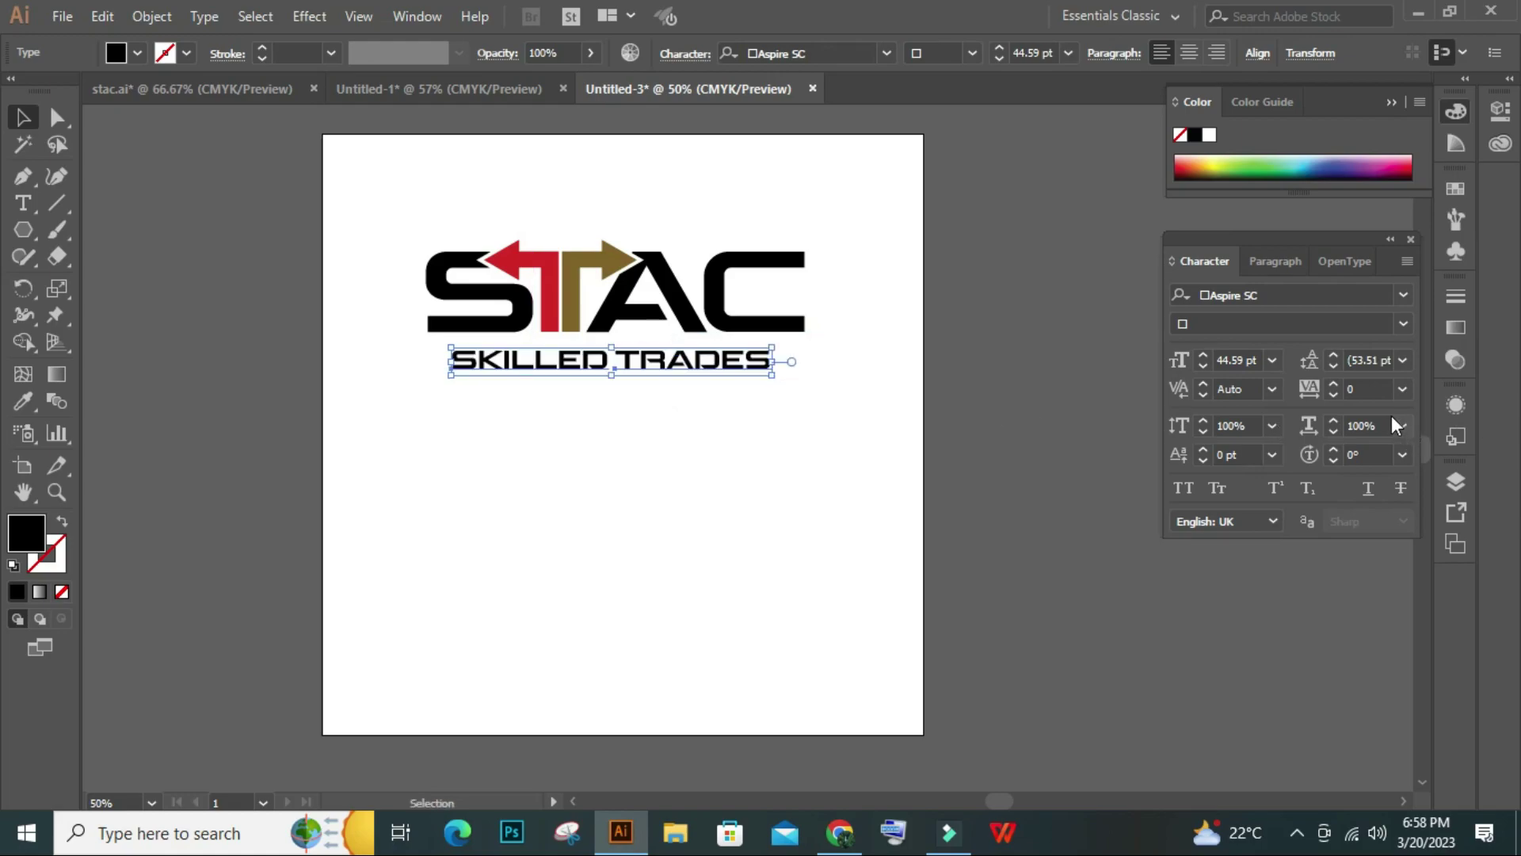
left_click(1402, 389)
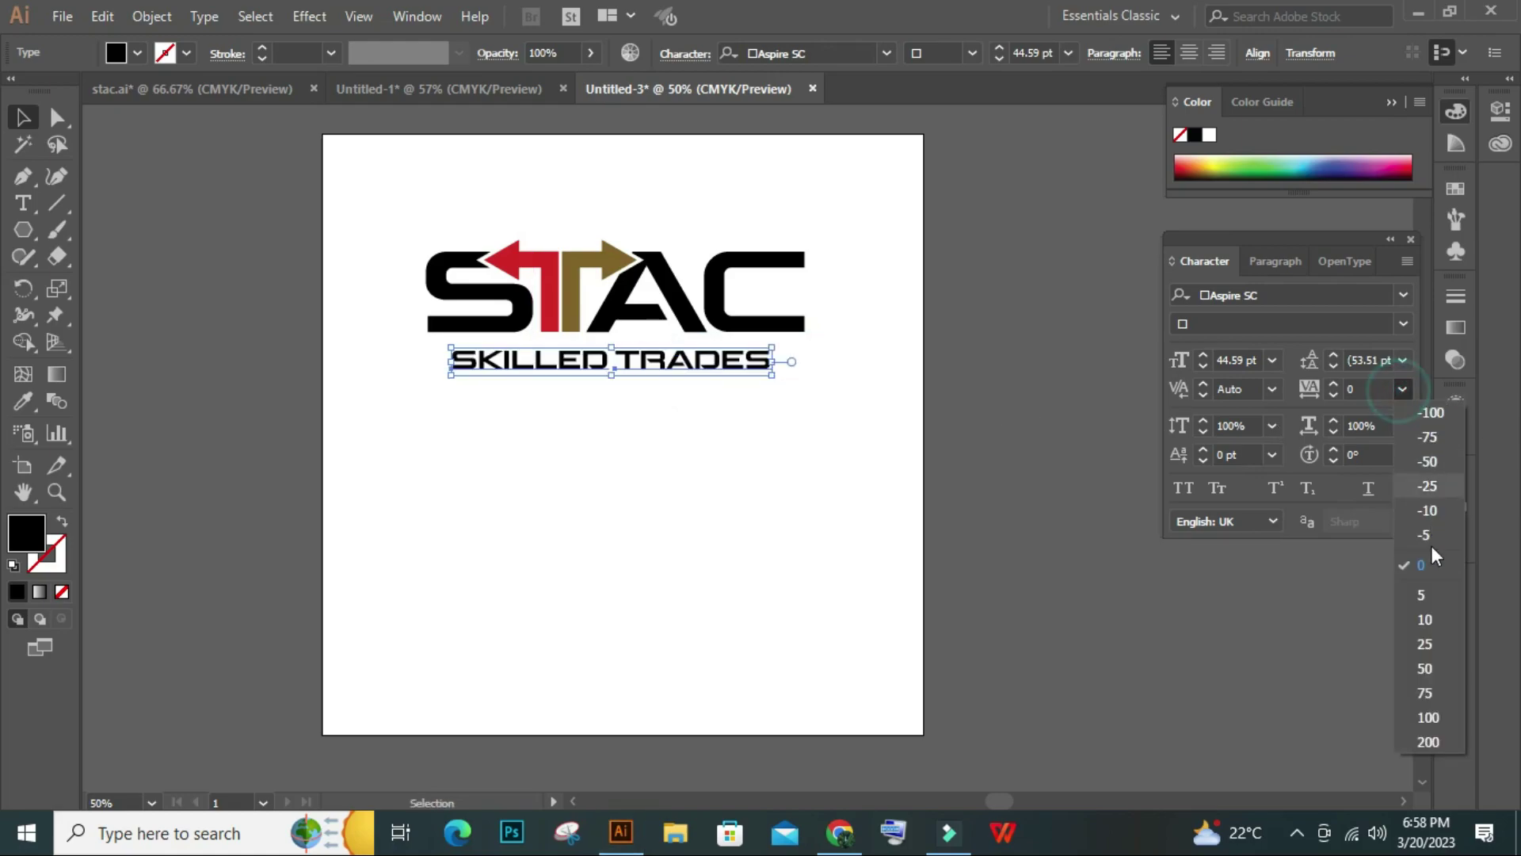
left_click(1443, 695)
left_click(607, 409)
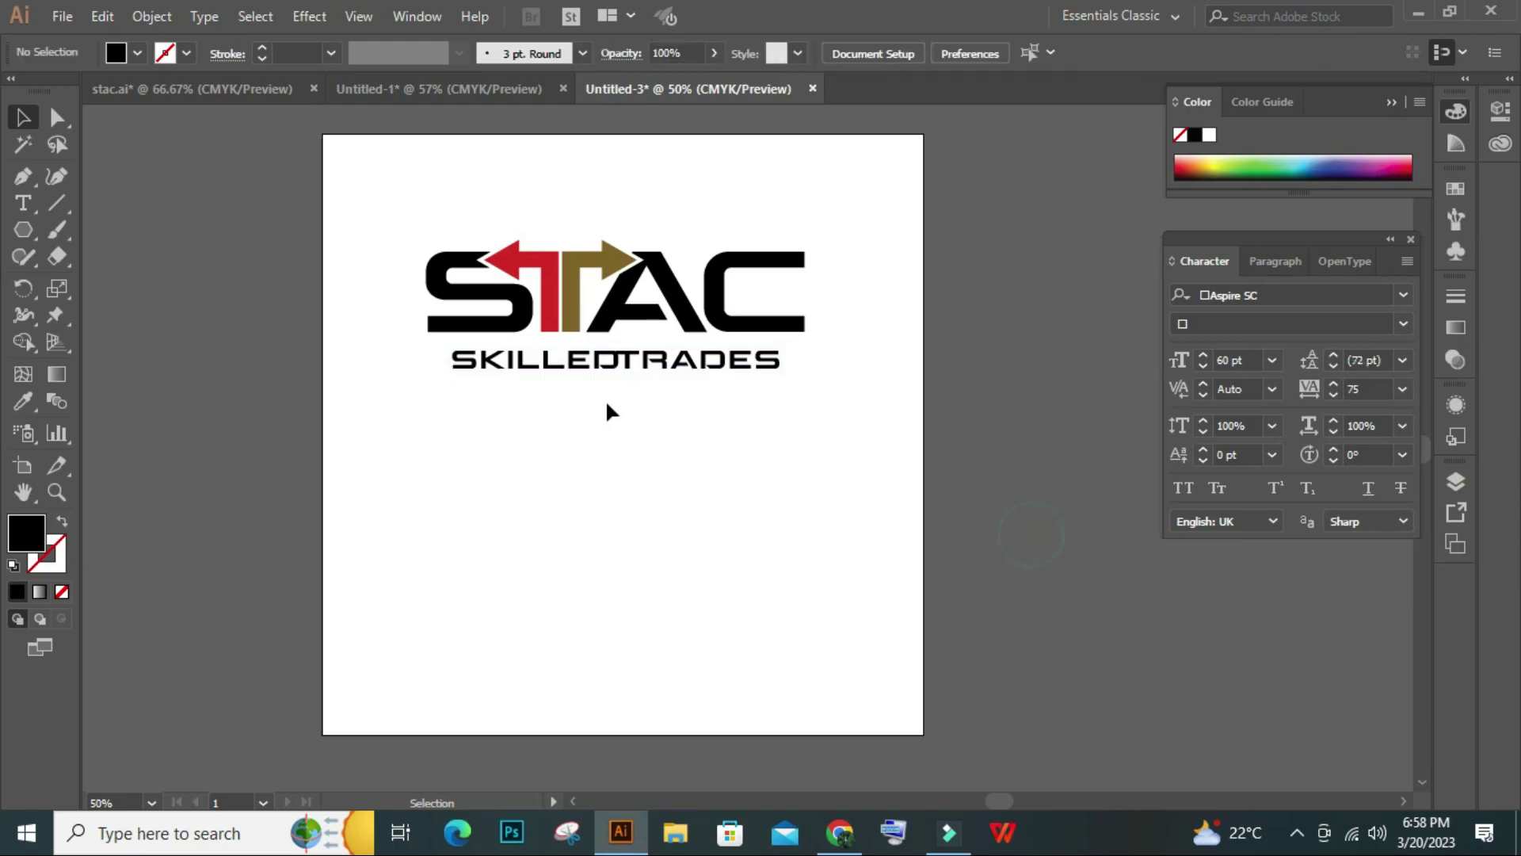
Set SKILLED TRADES to 40 pt with 100 tracking and adjust the C's position
left_click_drag(780, 367, 554, 390)
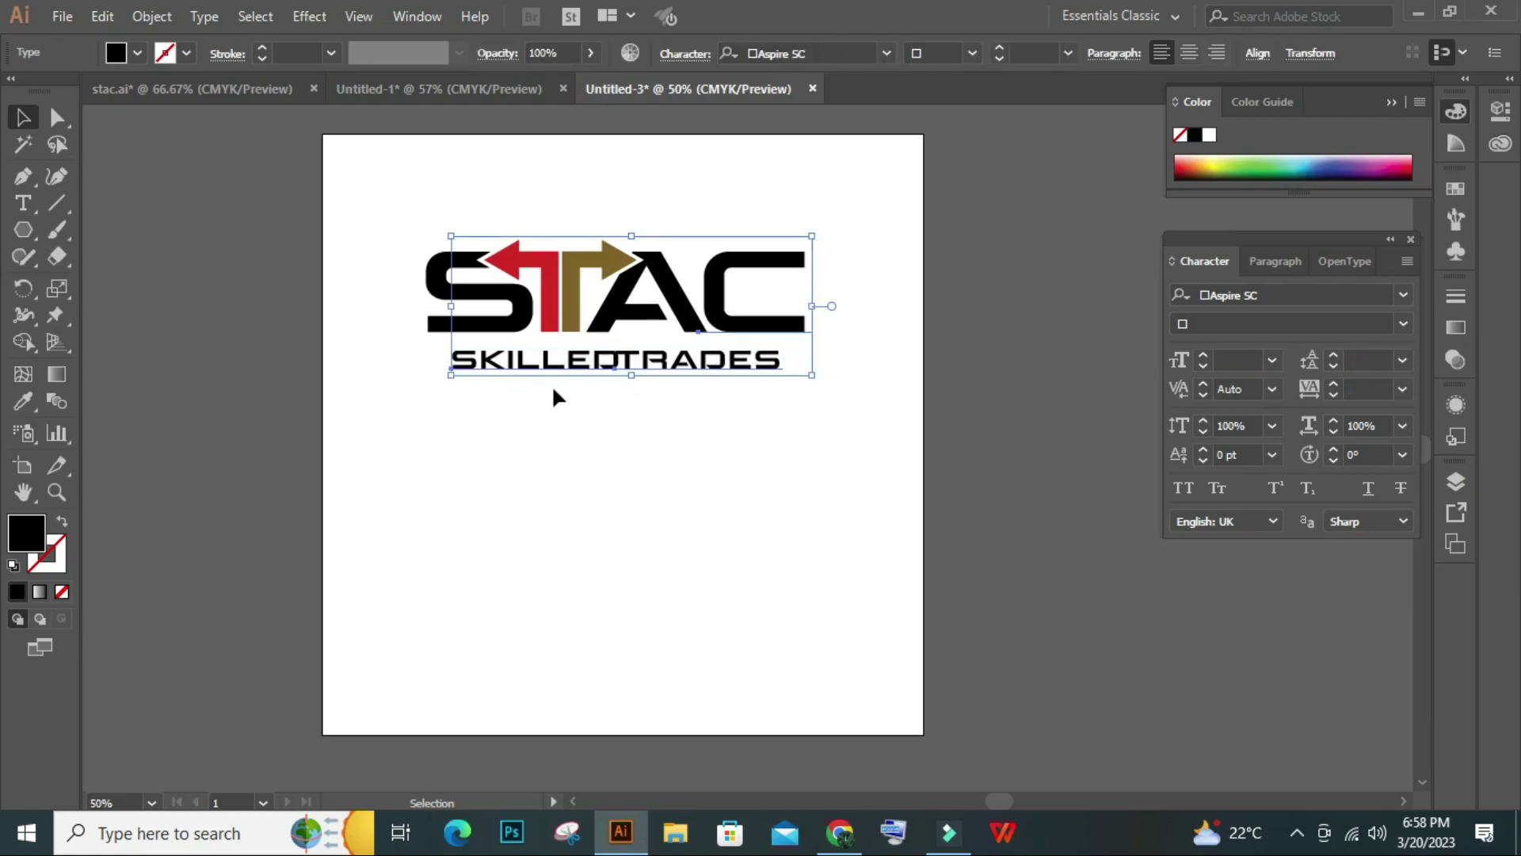
left_click(579, 384)
left_click(688, 367)
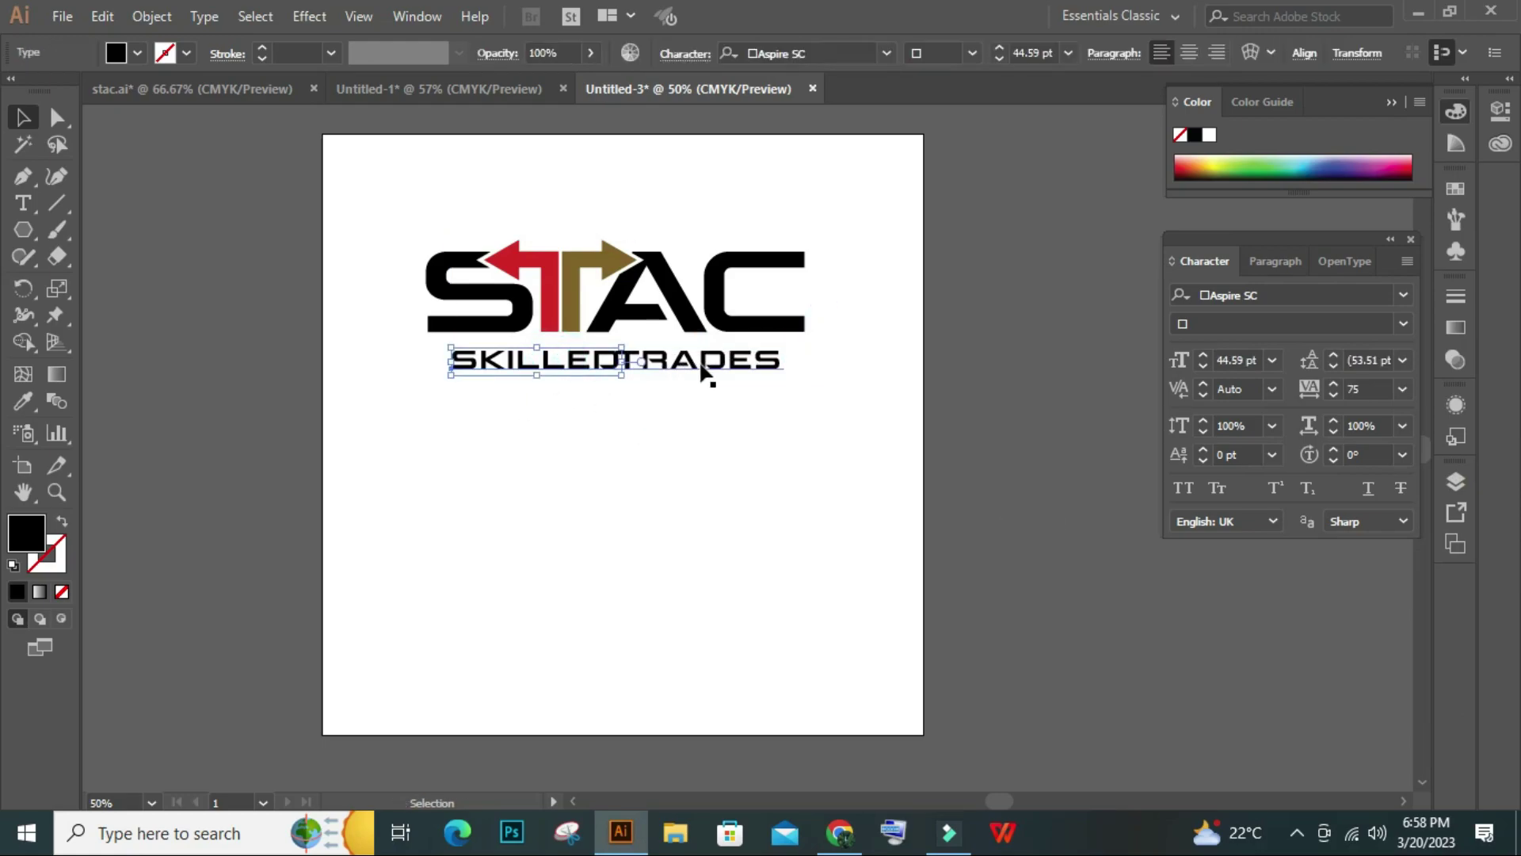
left_click(701, 369)
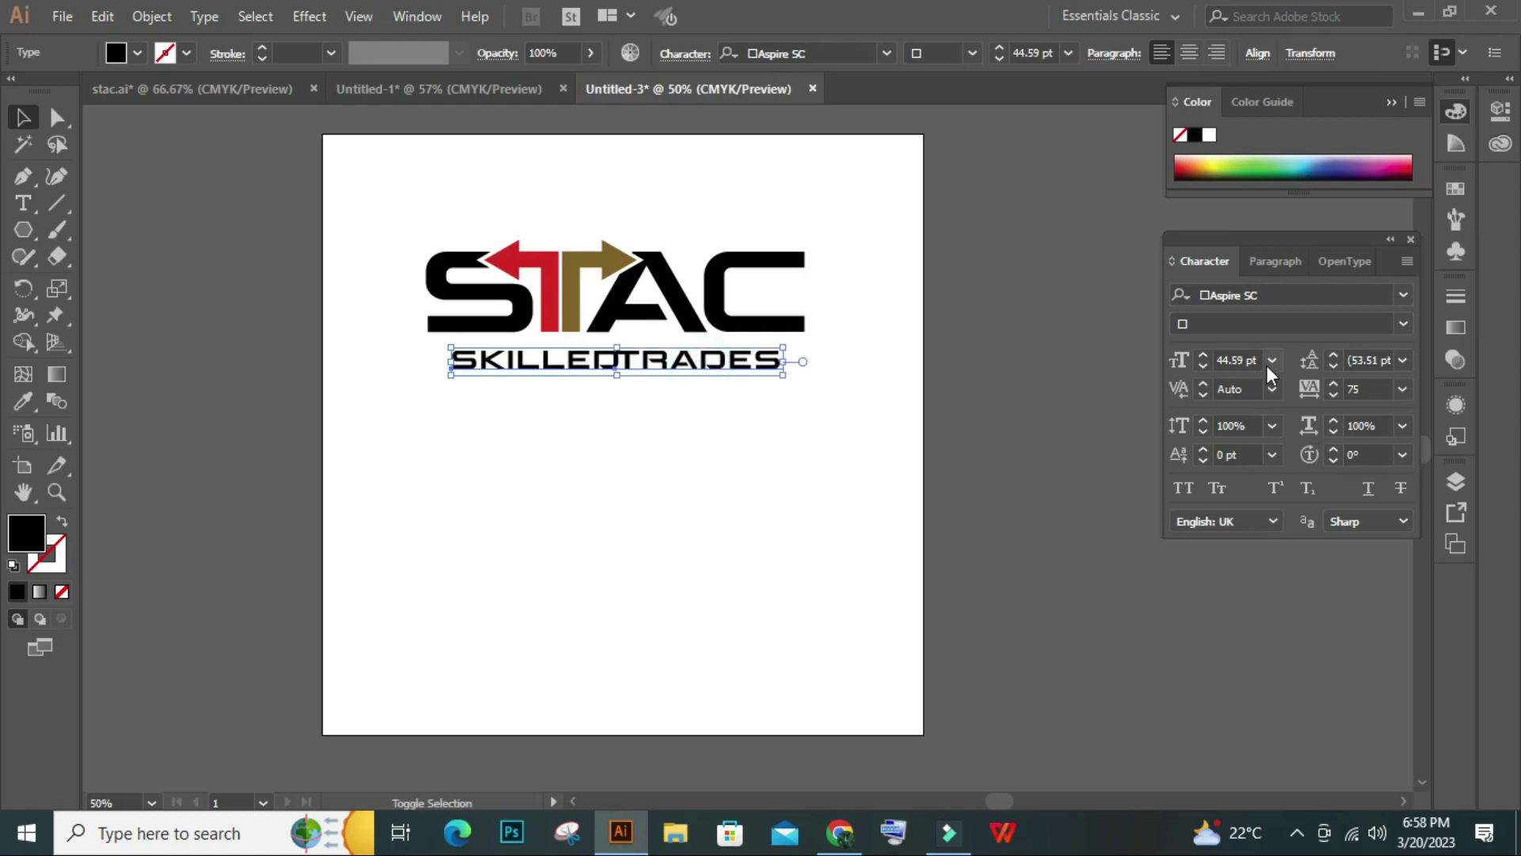
left_click(1202, 366)
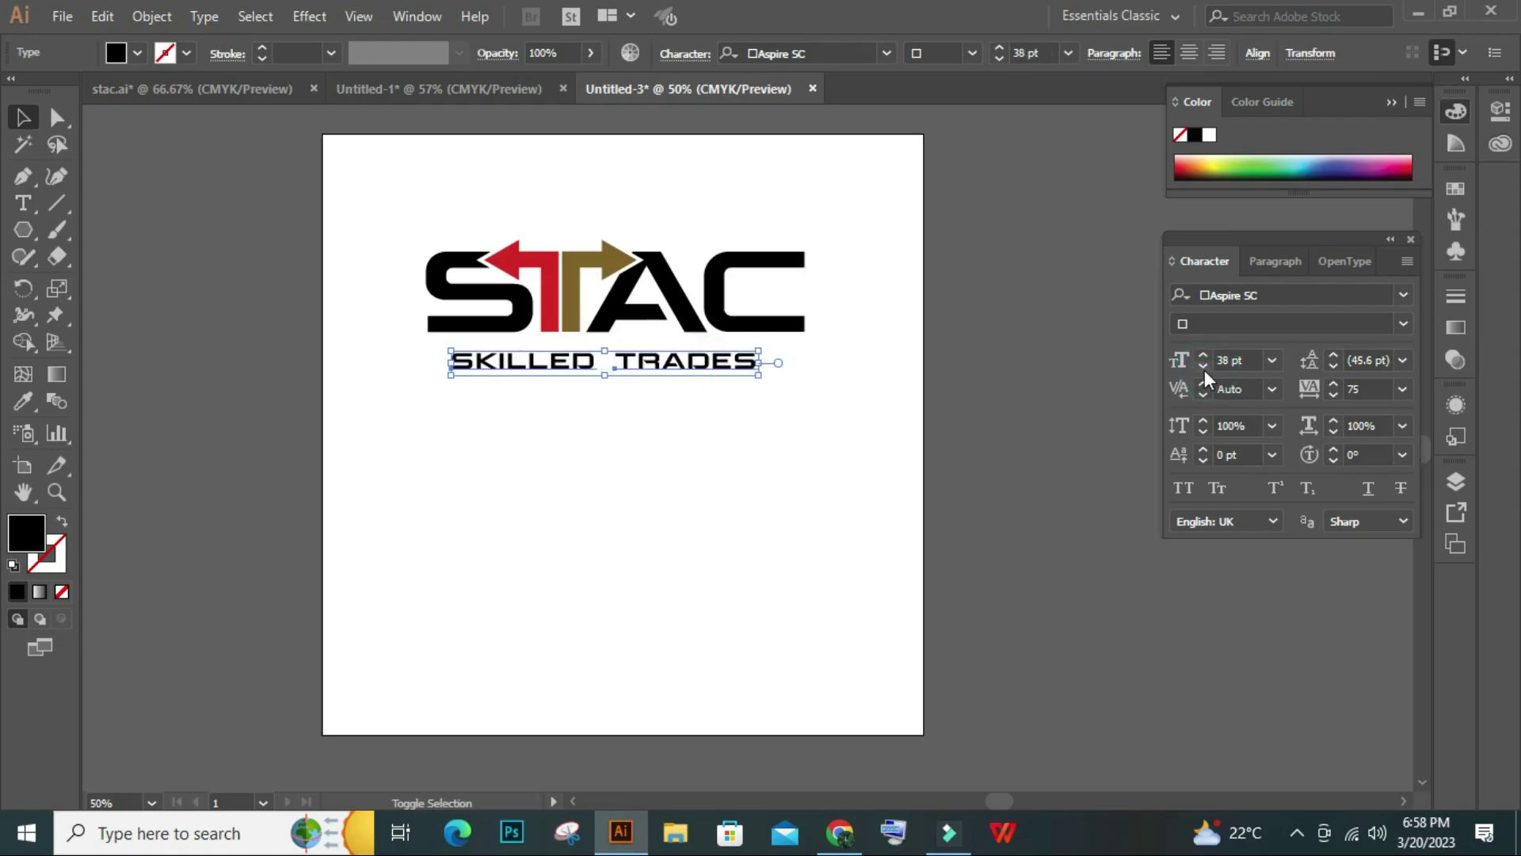
left_click(1203, 355)
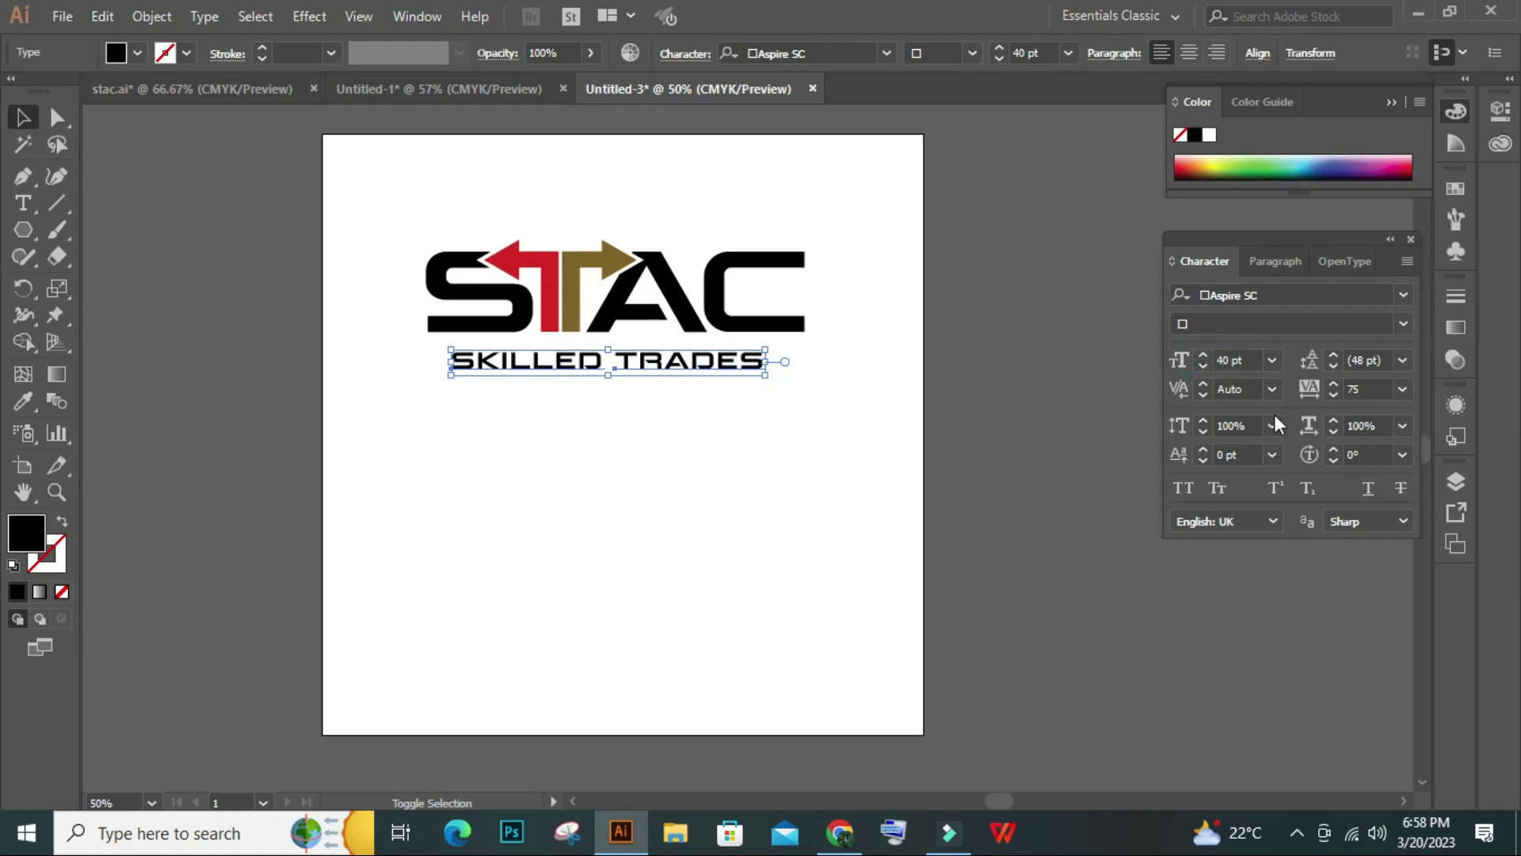
left_click(1402, 389)
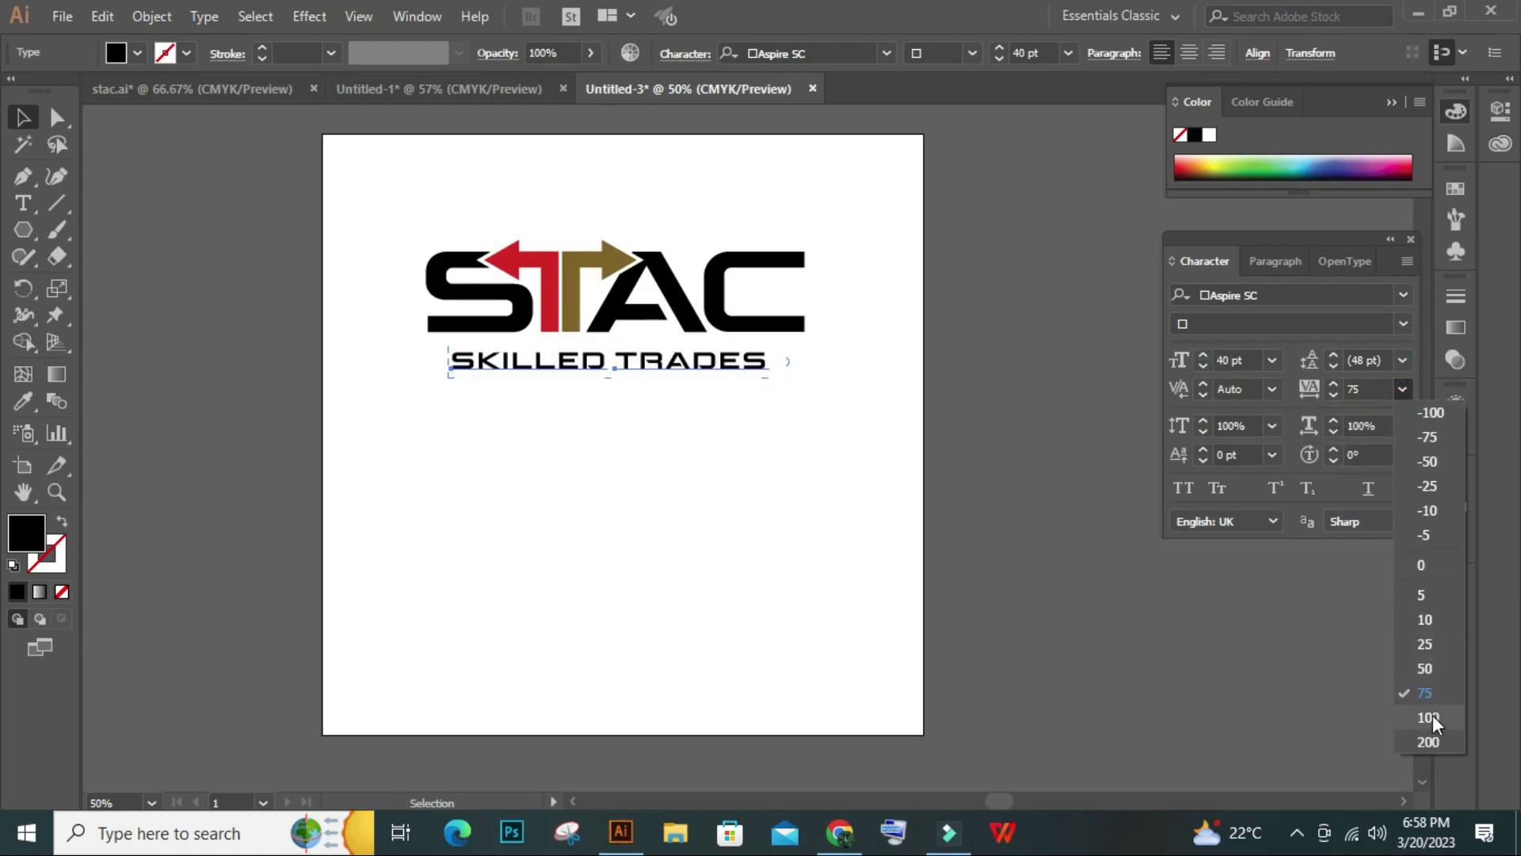
left_click(1410, 709)
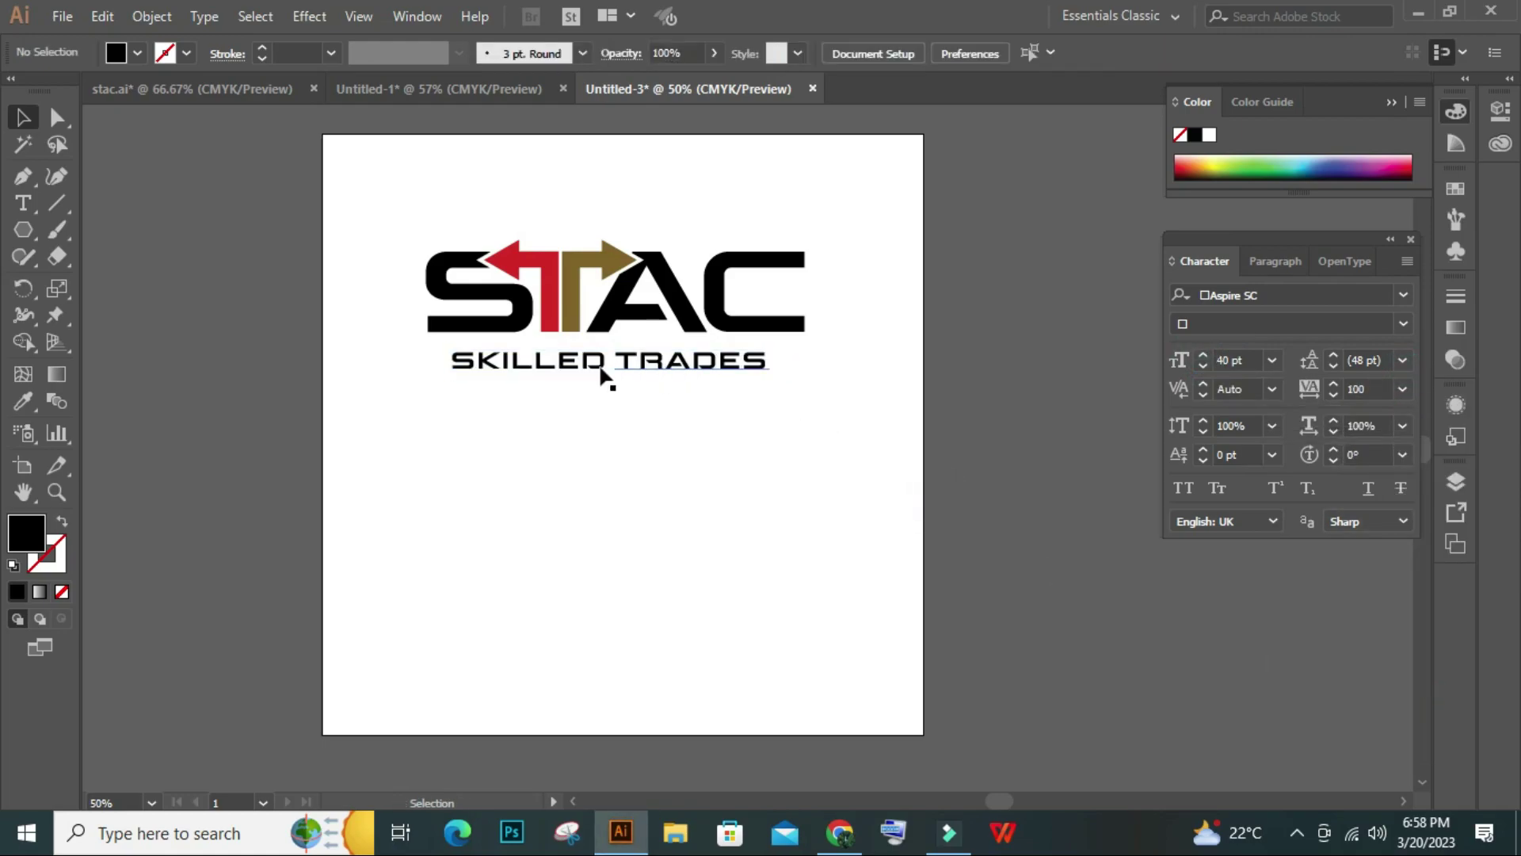
left_click_drag(801, 359, 774, 364)
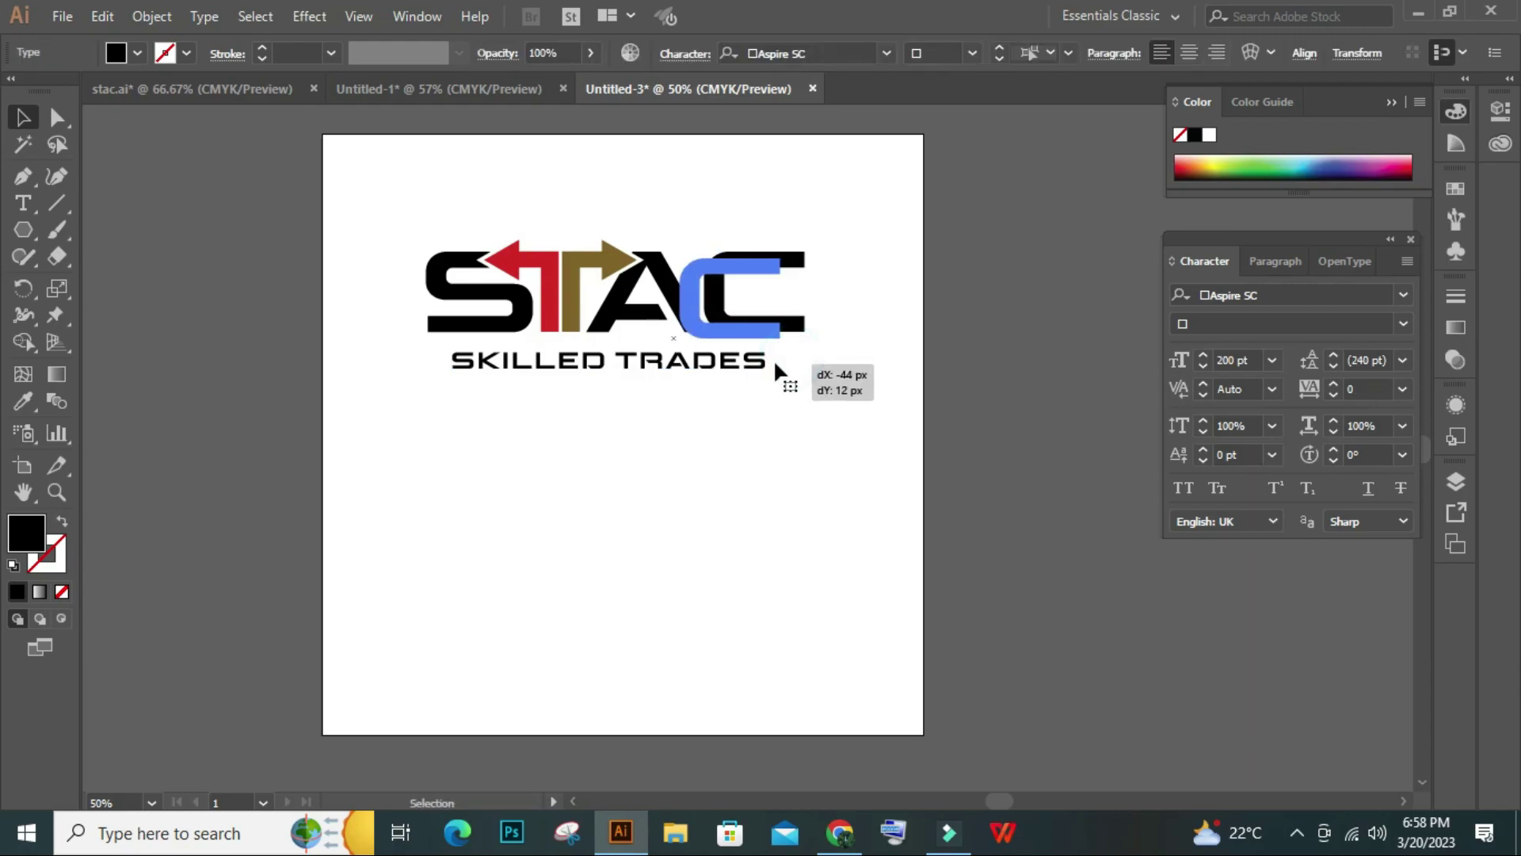
left_click(839, 832)
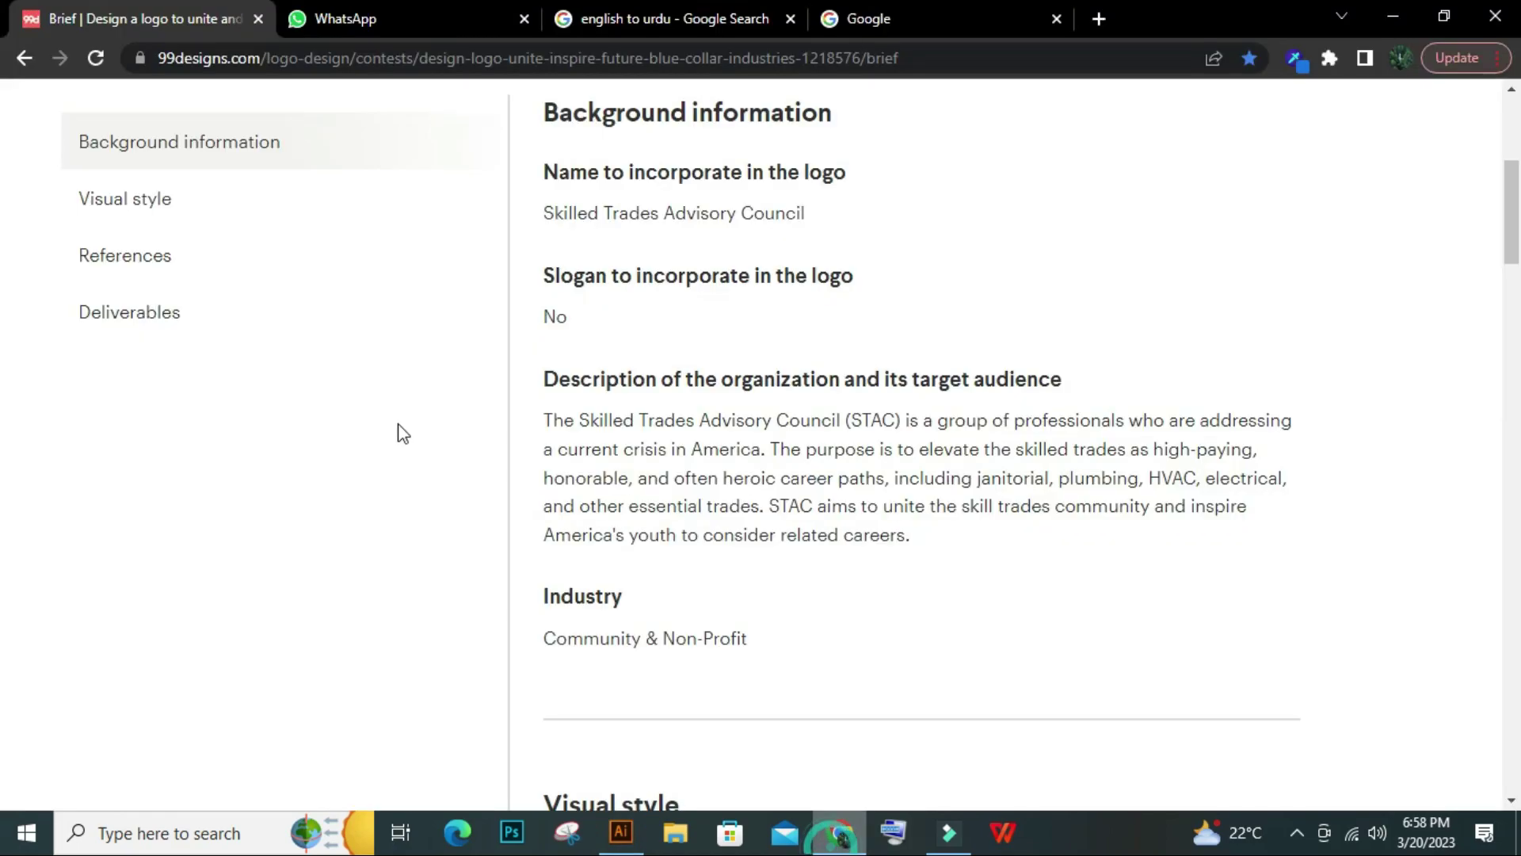
left_click(621, 831)
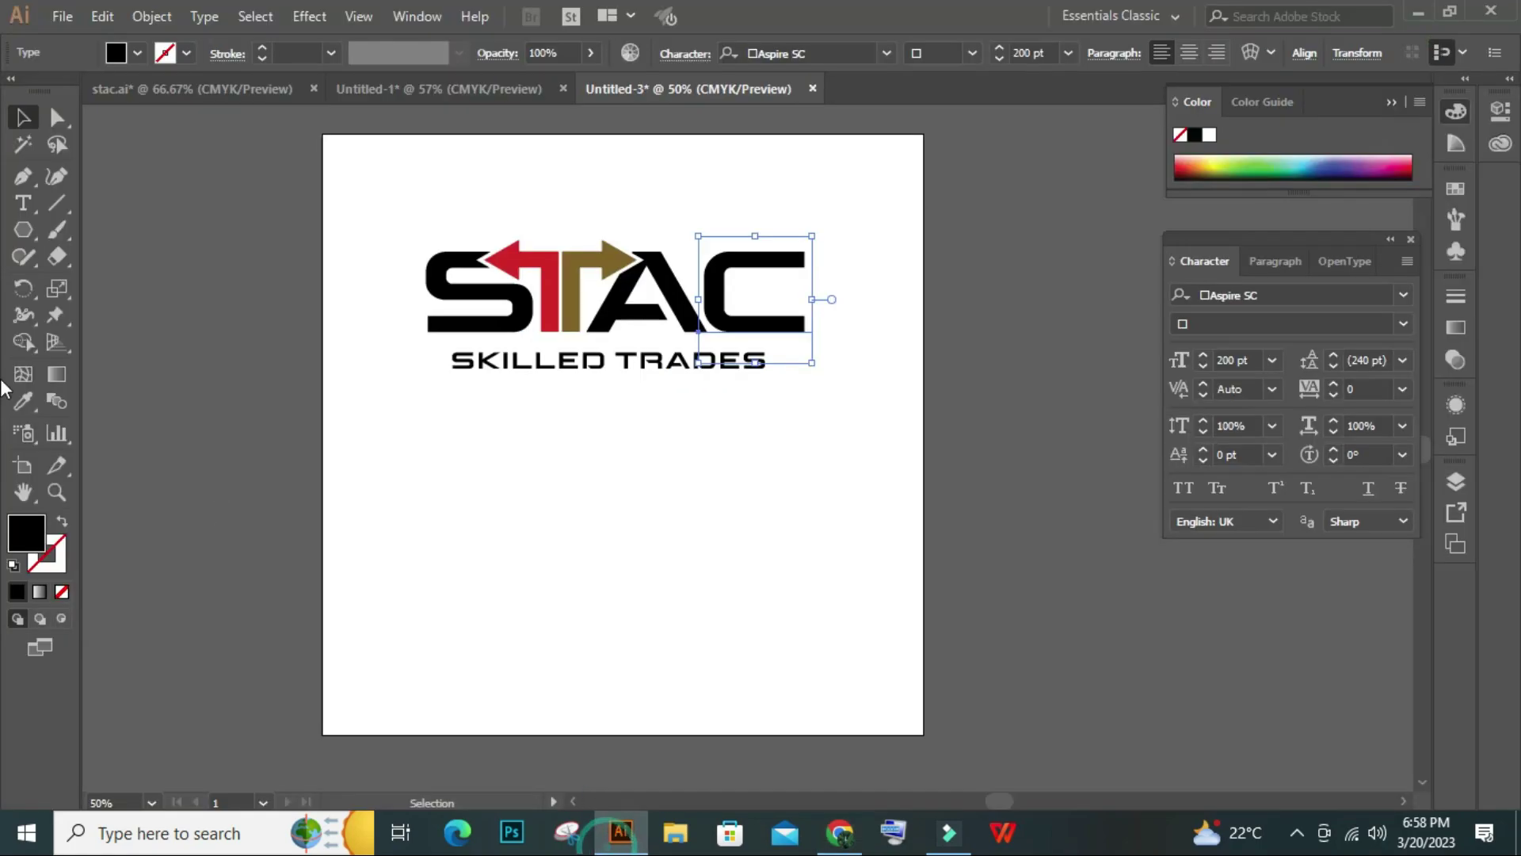
Type an ADVISORY COUNCIL line below the logo and size it to 22 pt
left_click(23, 203)
left_click(466, 413)
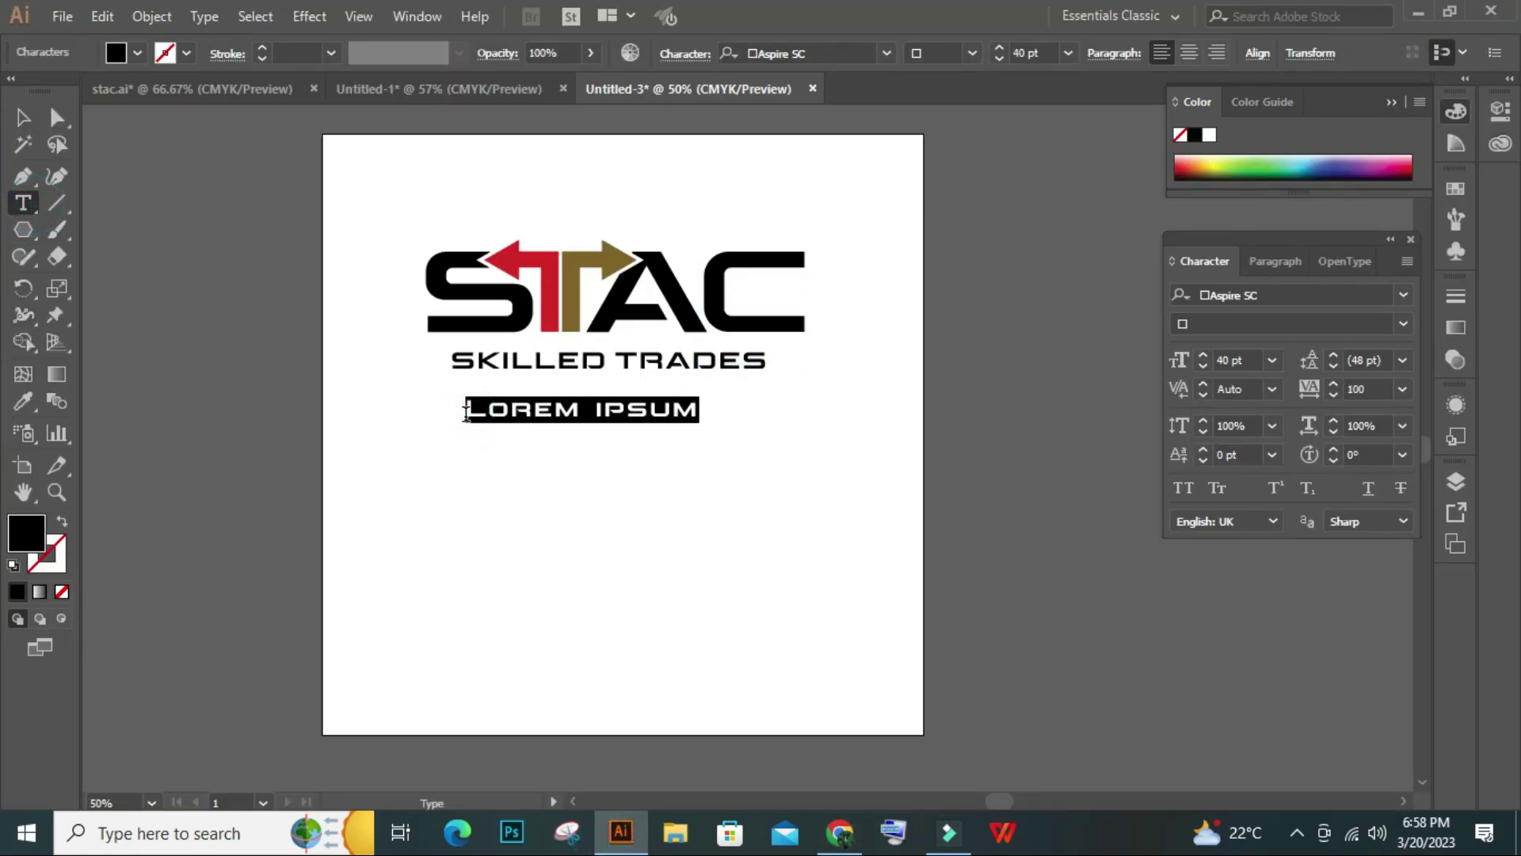
type("ADVISORY COOUNCIL")
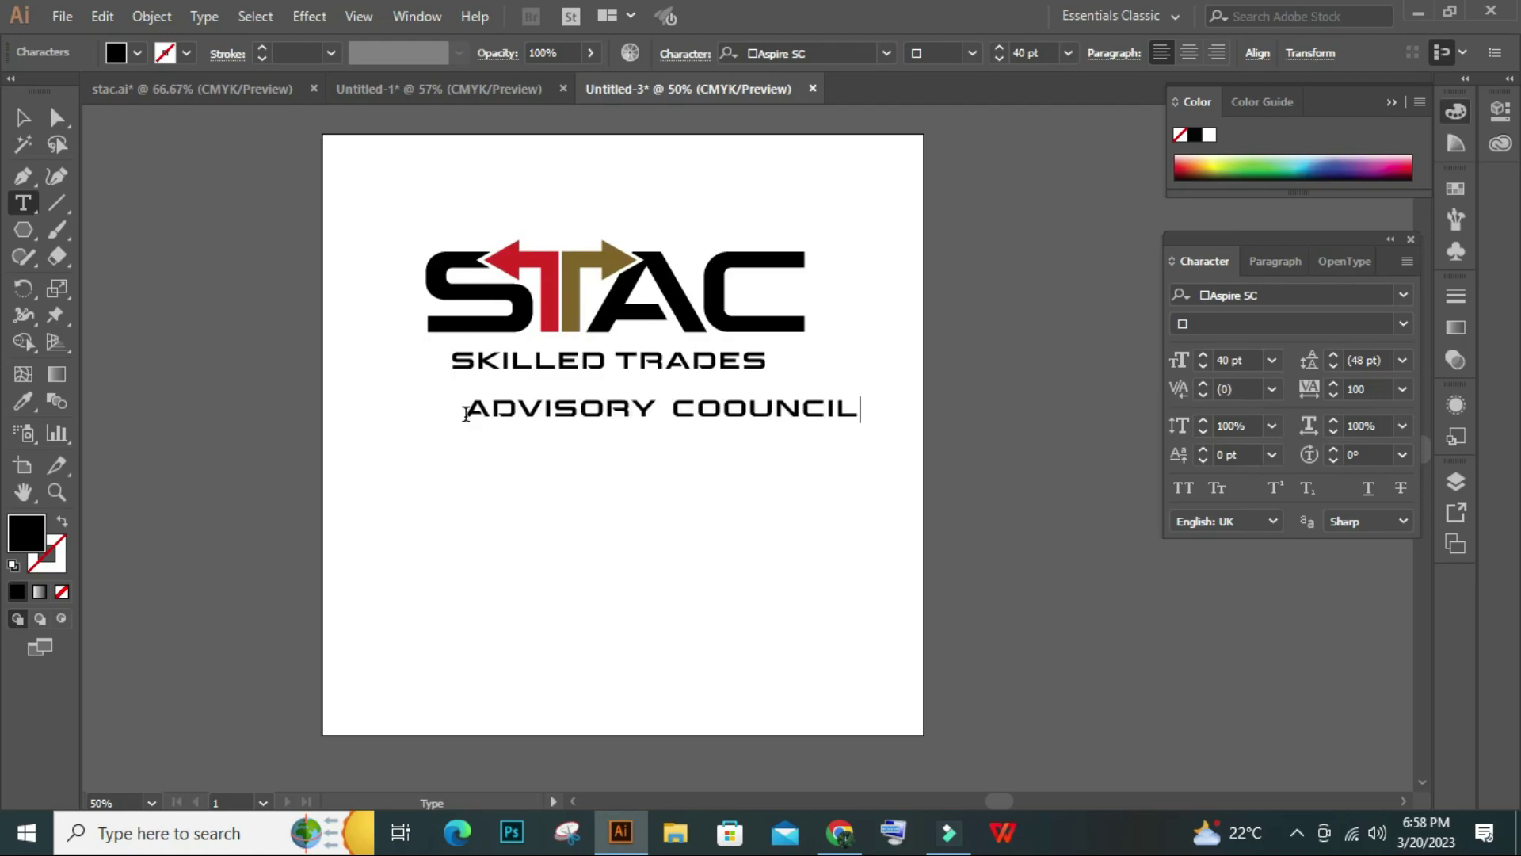
left_click(738, 417)
key("BackSpace")
key("ctrl+a")
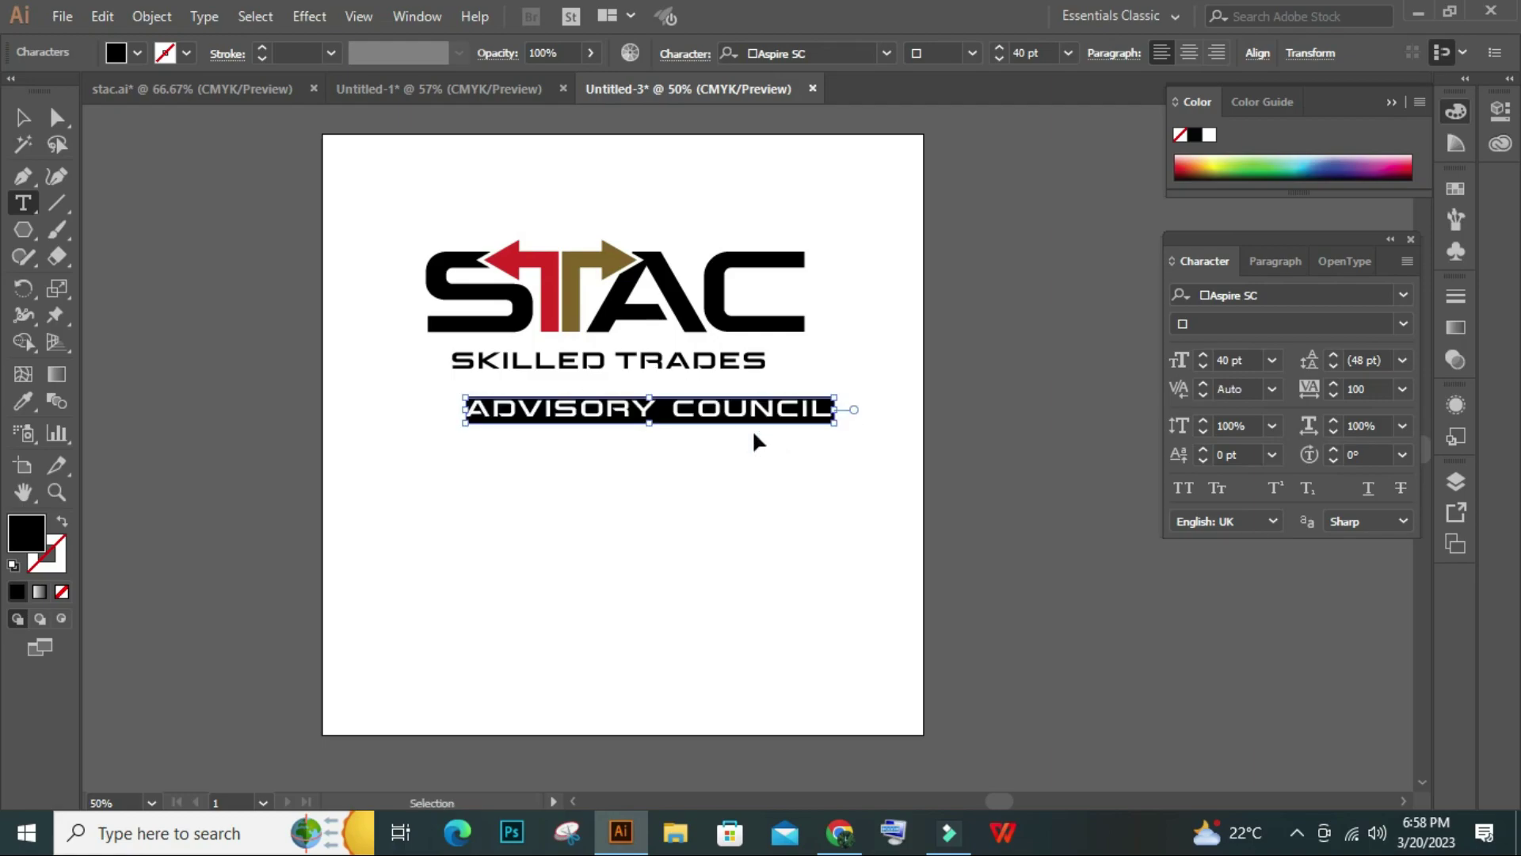
left_click(1204, 365)
left_click(1207, 363)
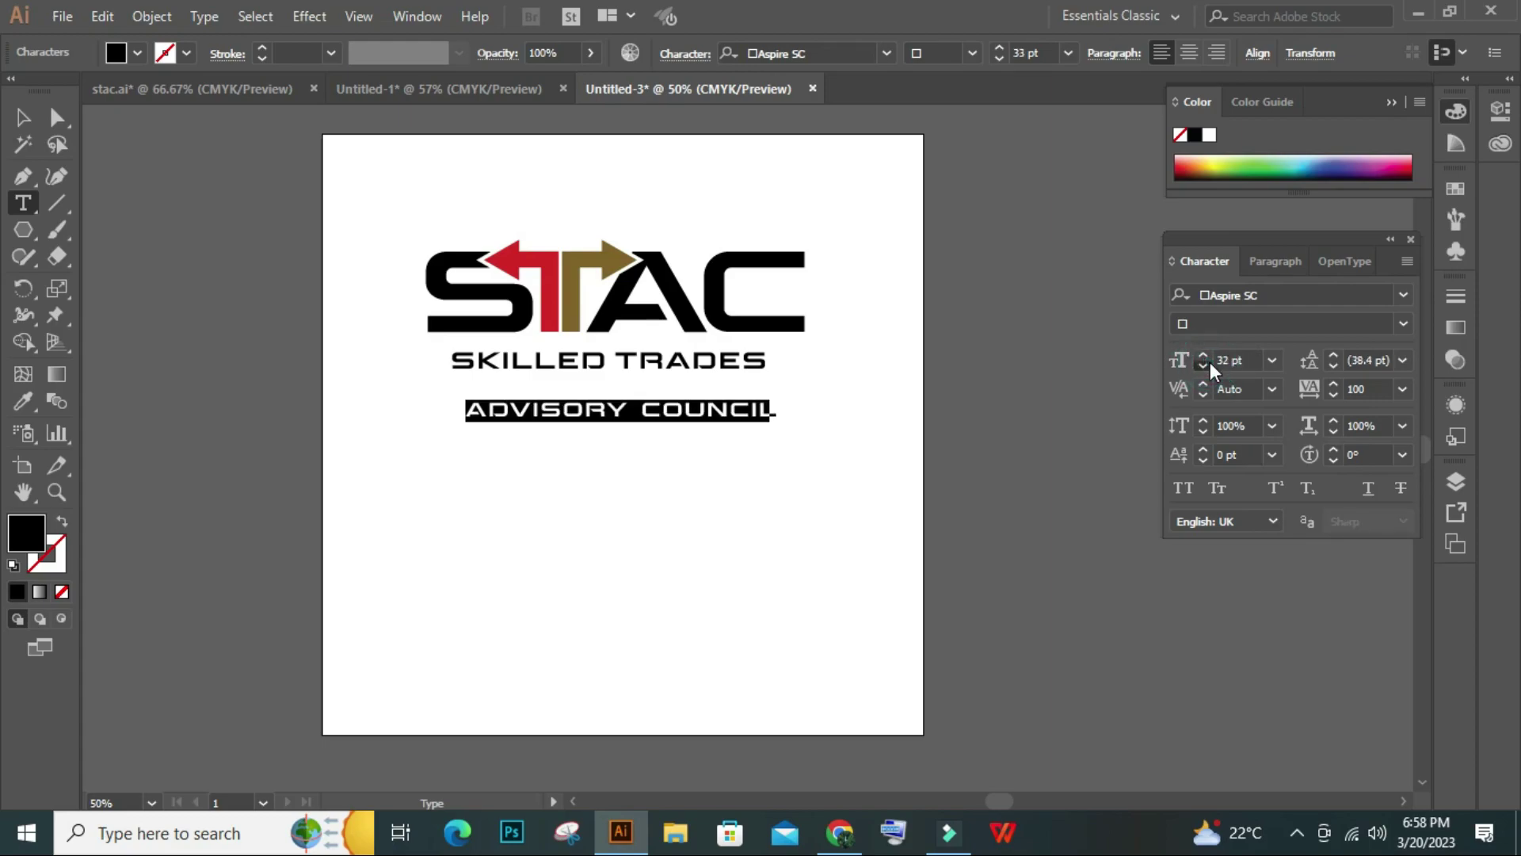
left_click(1210, 363)
left_click(1210, 362)
left_click(1210, 363)
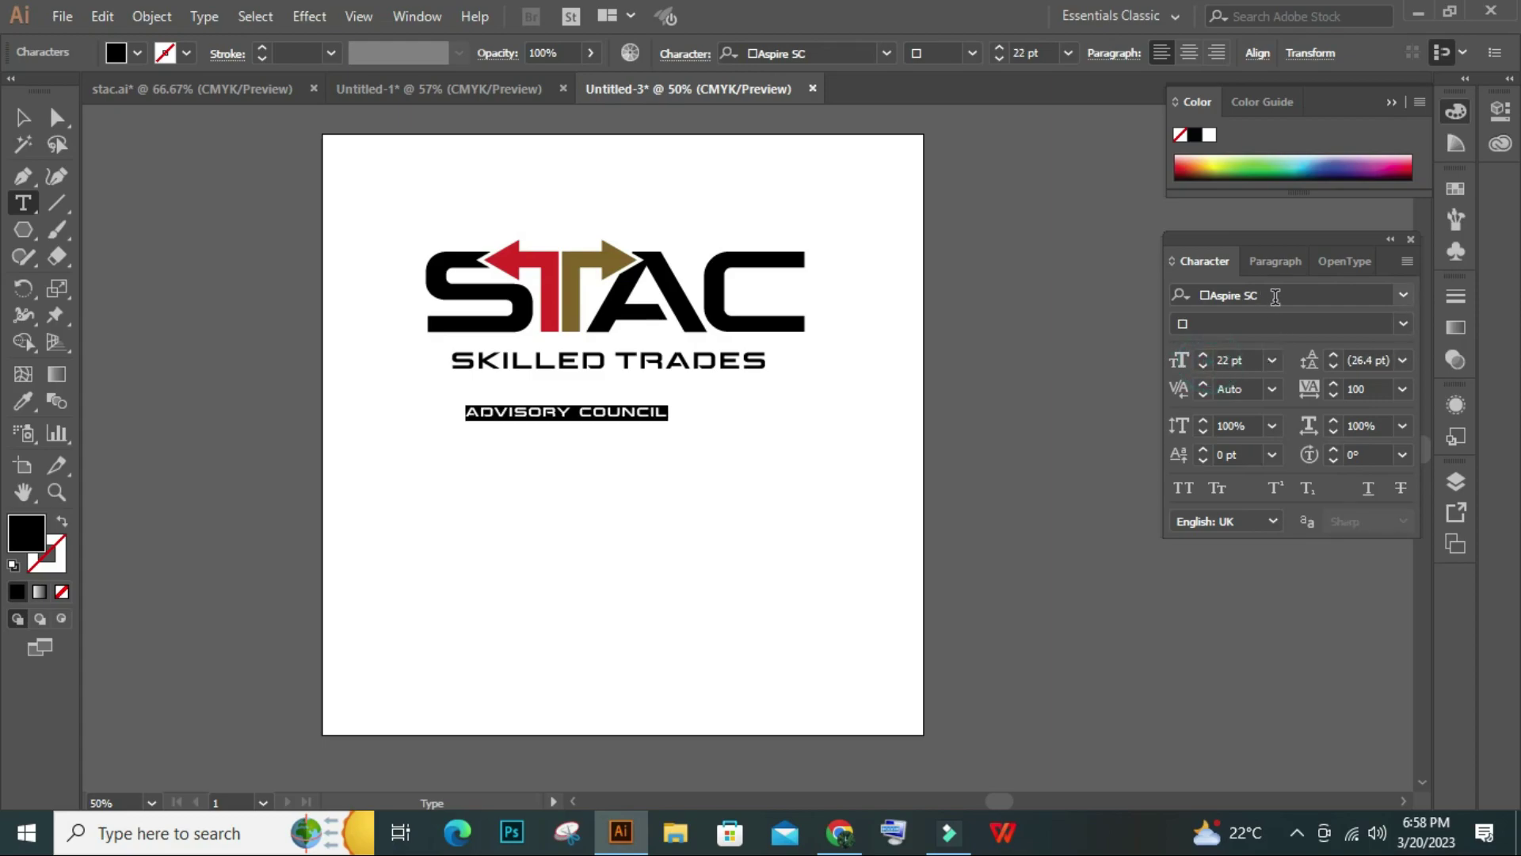
Set ADVISORY COUNCIL in Aspire SC Light with 200 tracking
left_click(1312, 301)
left_click(1312, 298)
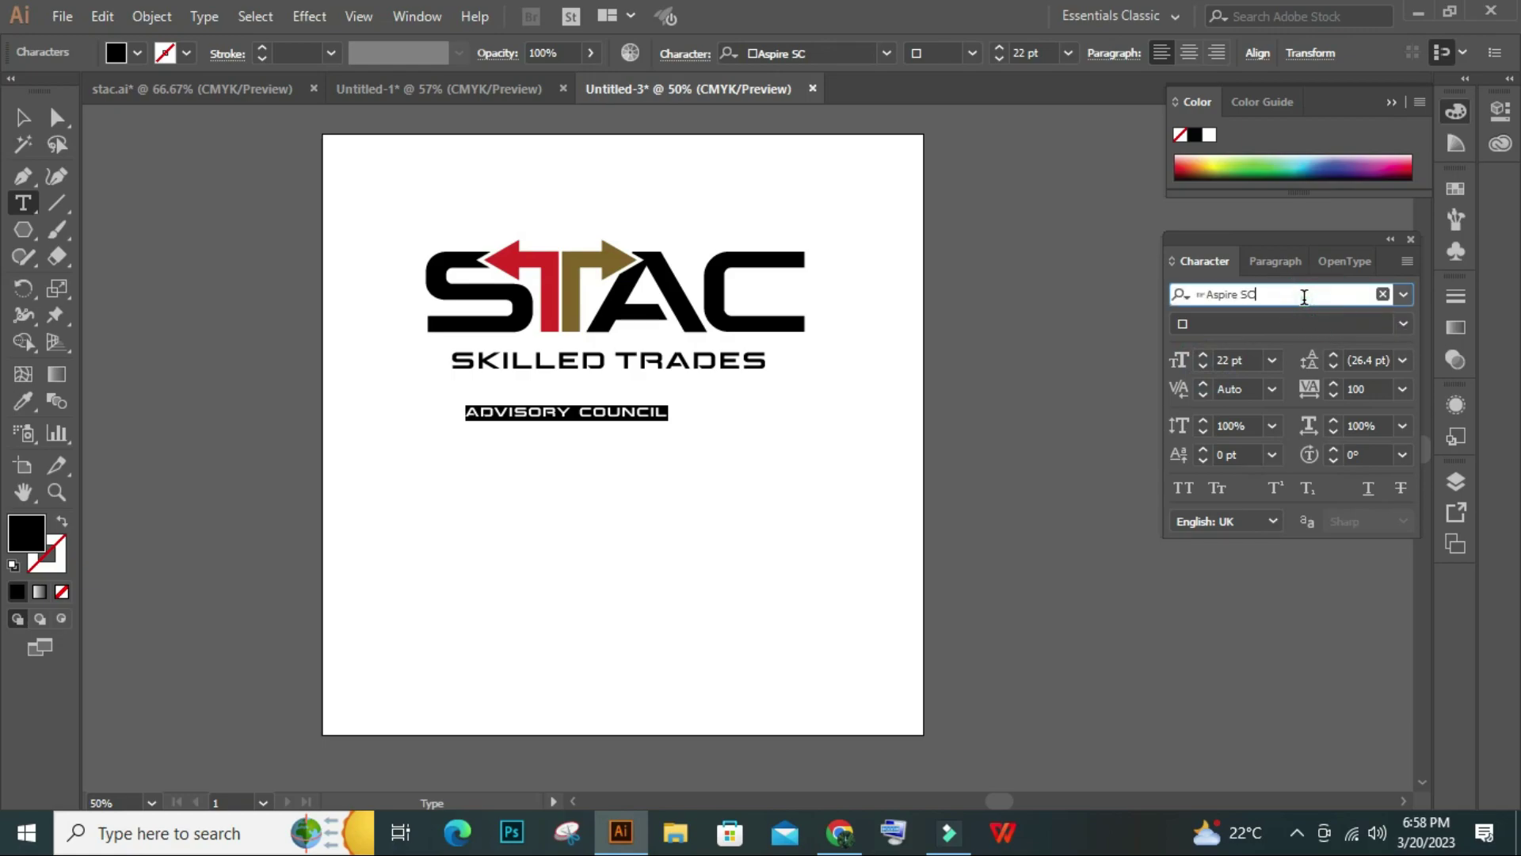
key("BackSpace")
key("BackSpace")
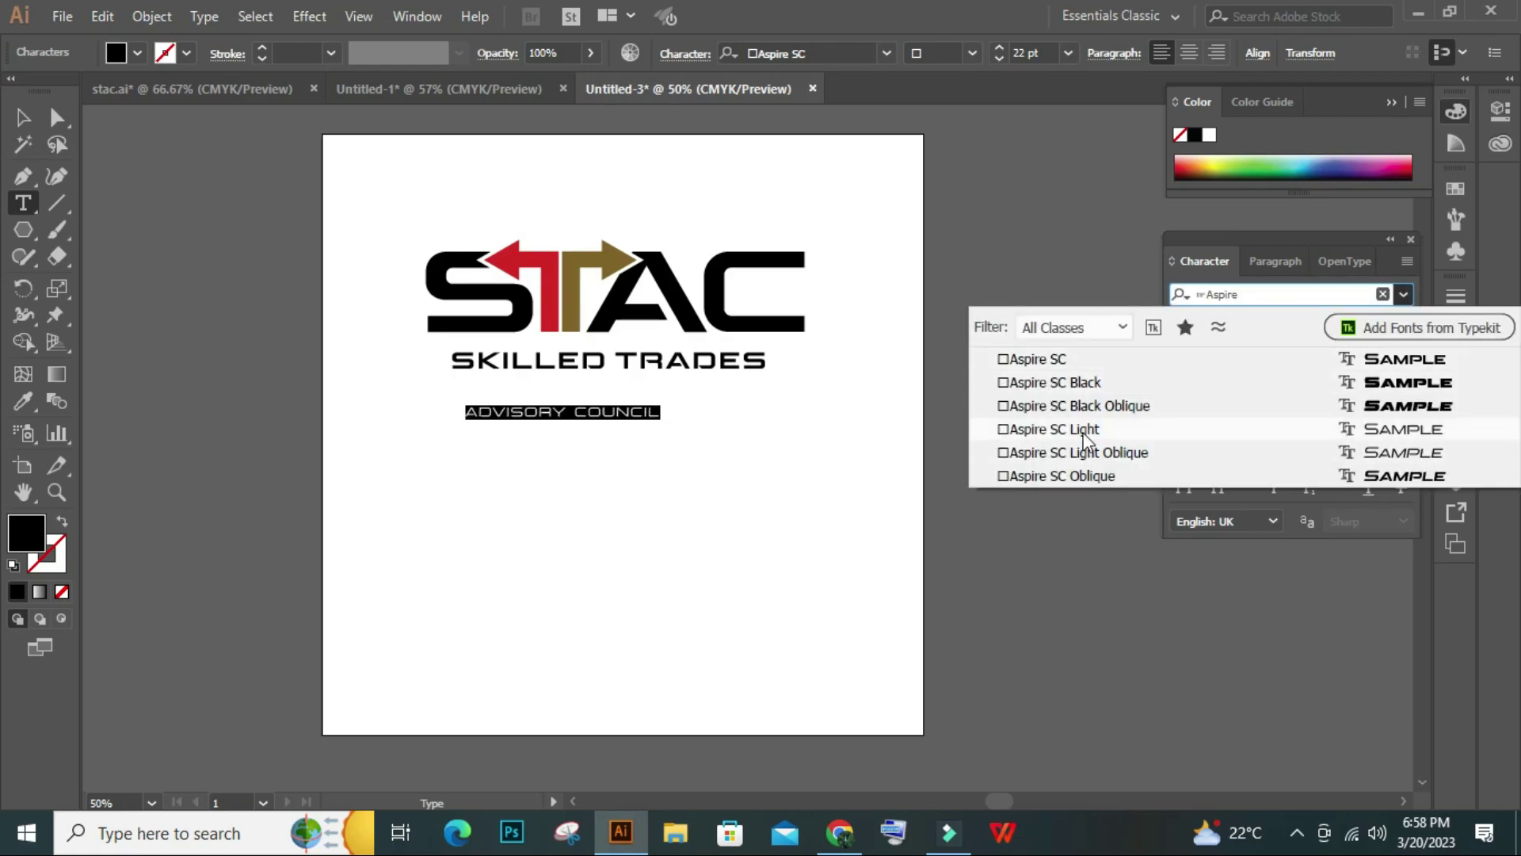
left_click(1080, 430)
left_click(1401, 390)
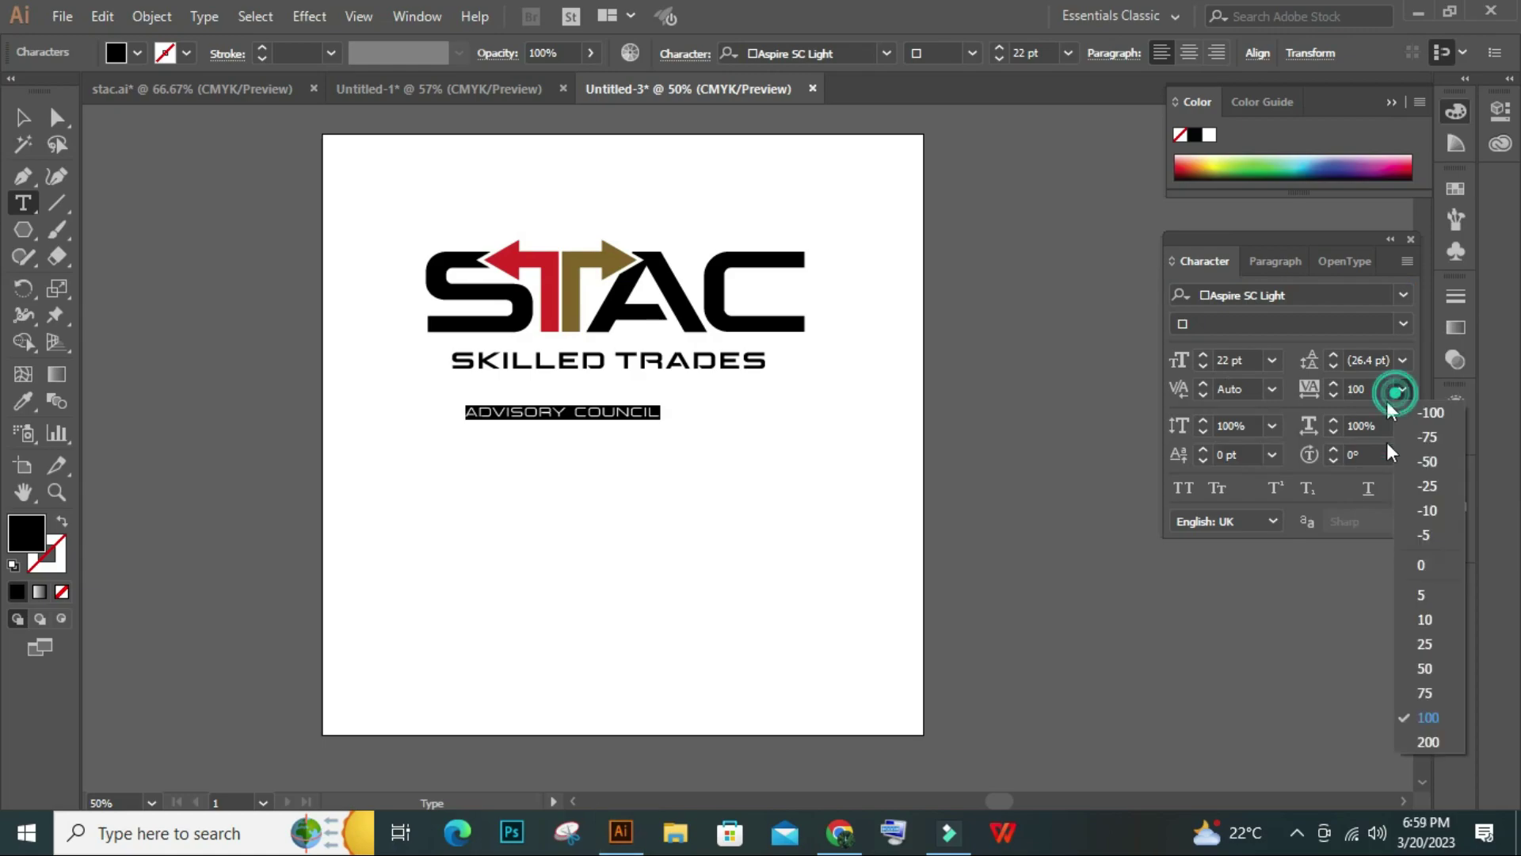
left_click(1429, 735)
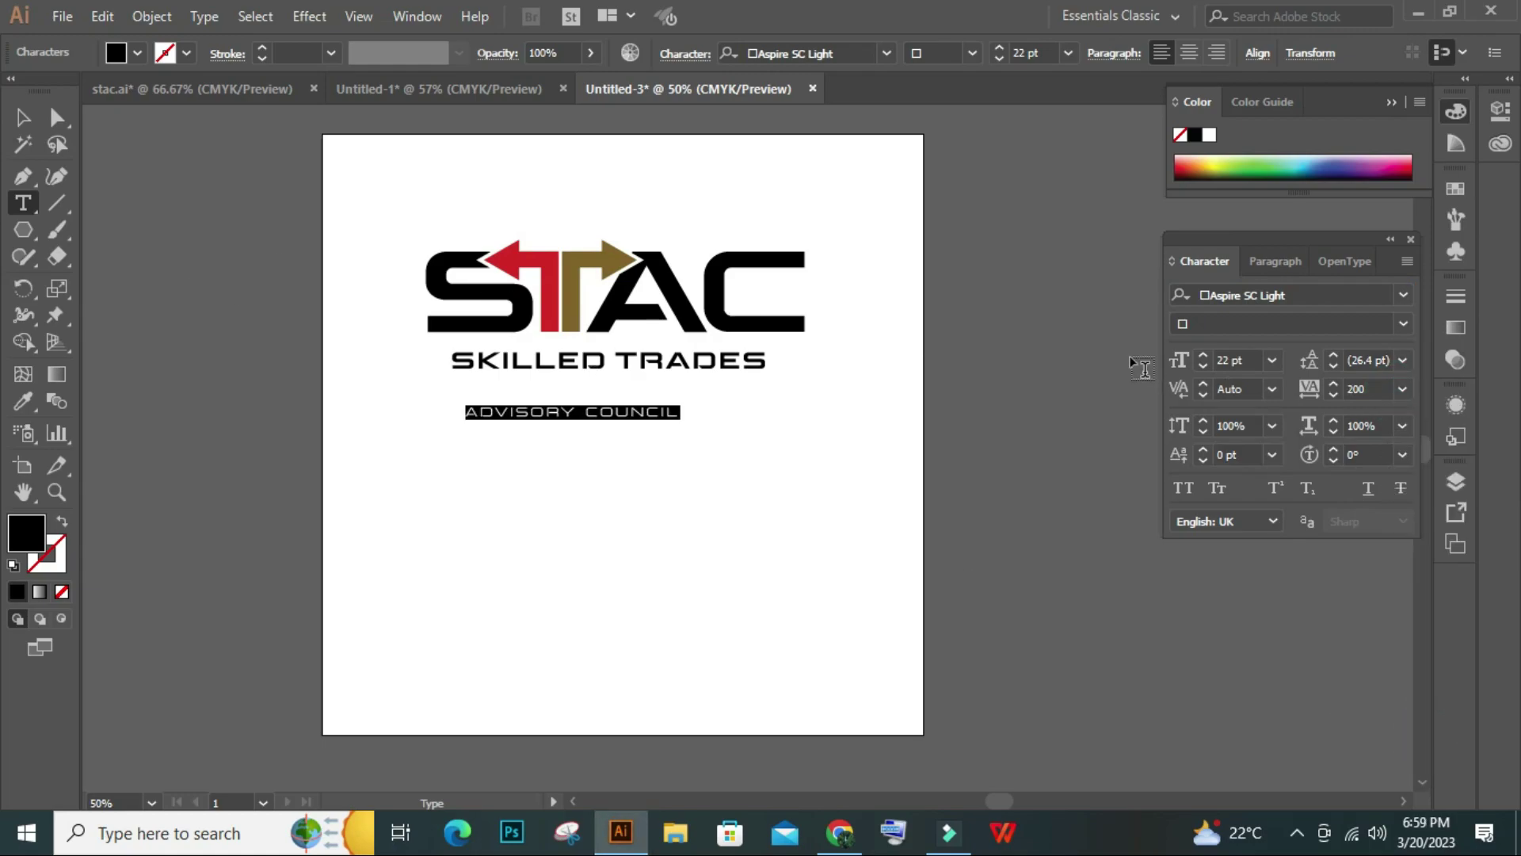
left_click(23, 117)
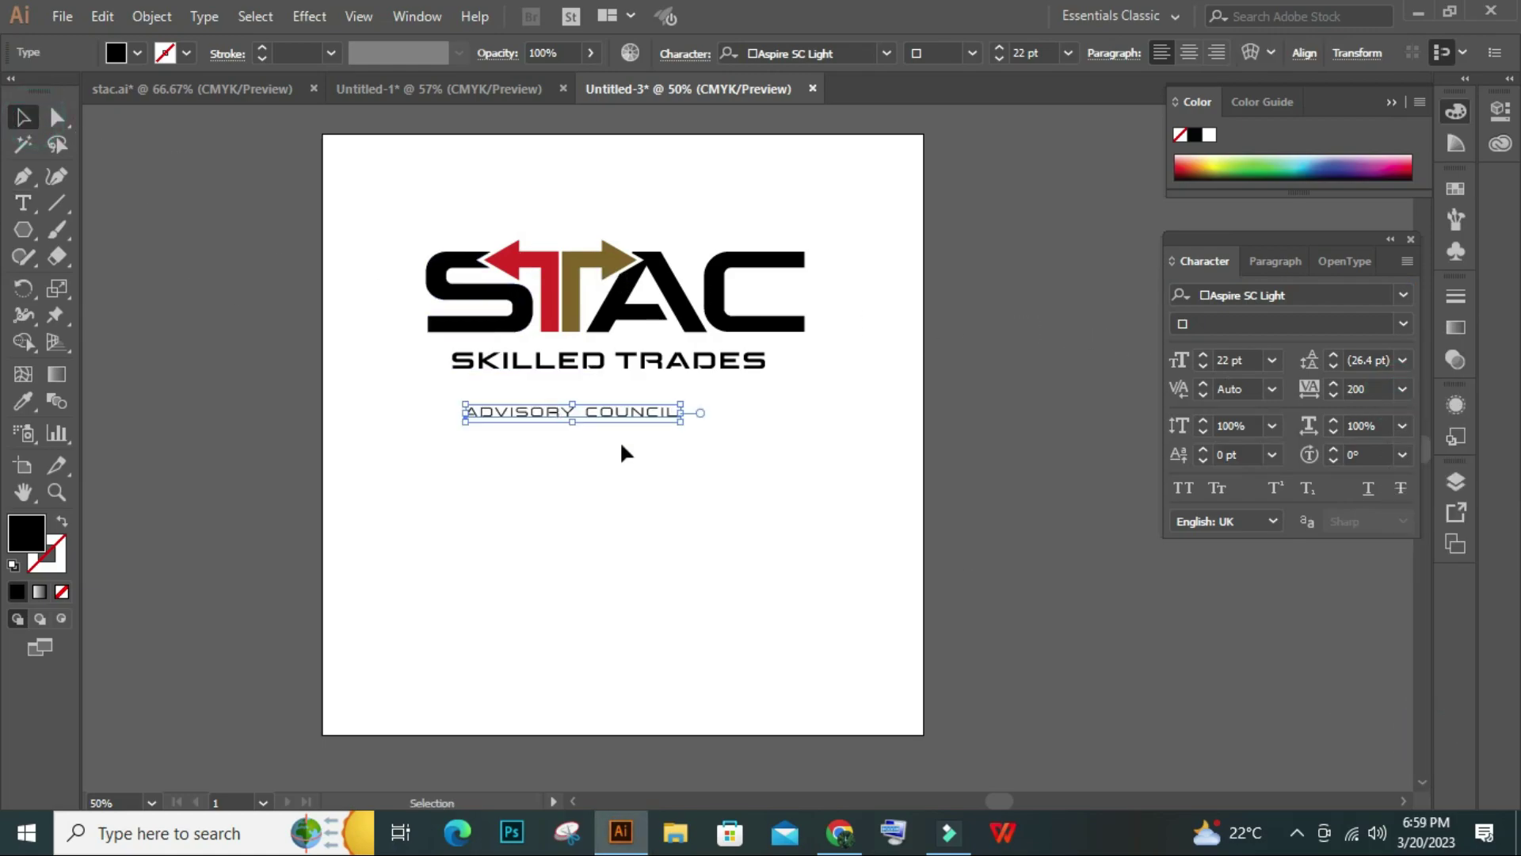
Move ADVISORY COUNCIL up directly beneath SKILLED TRADES
left_click_drag(606, 420, 643, 378)
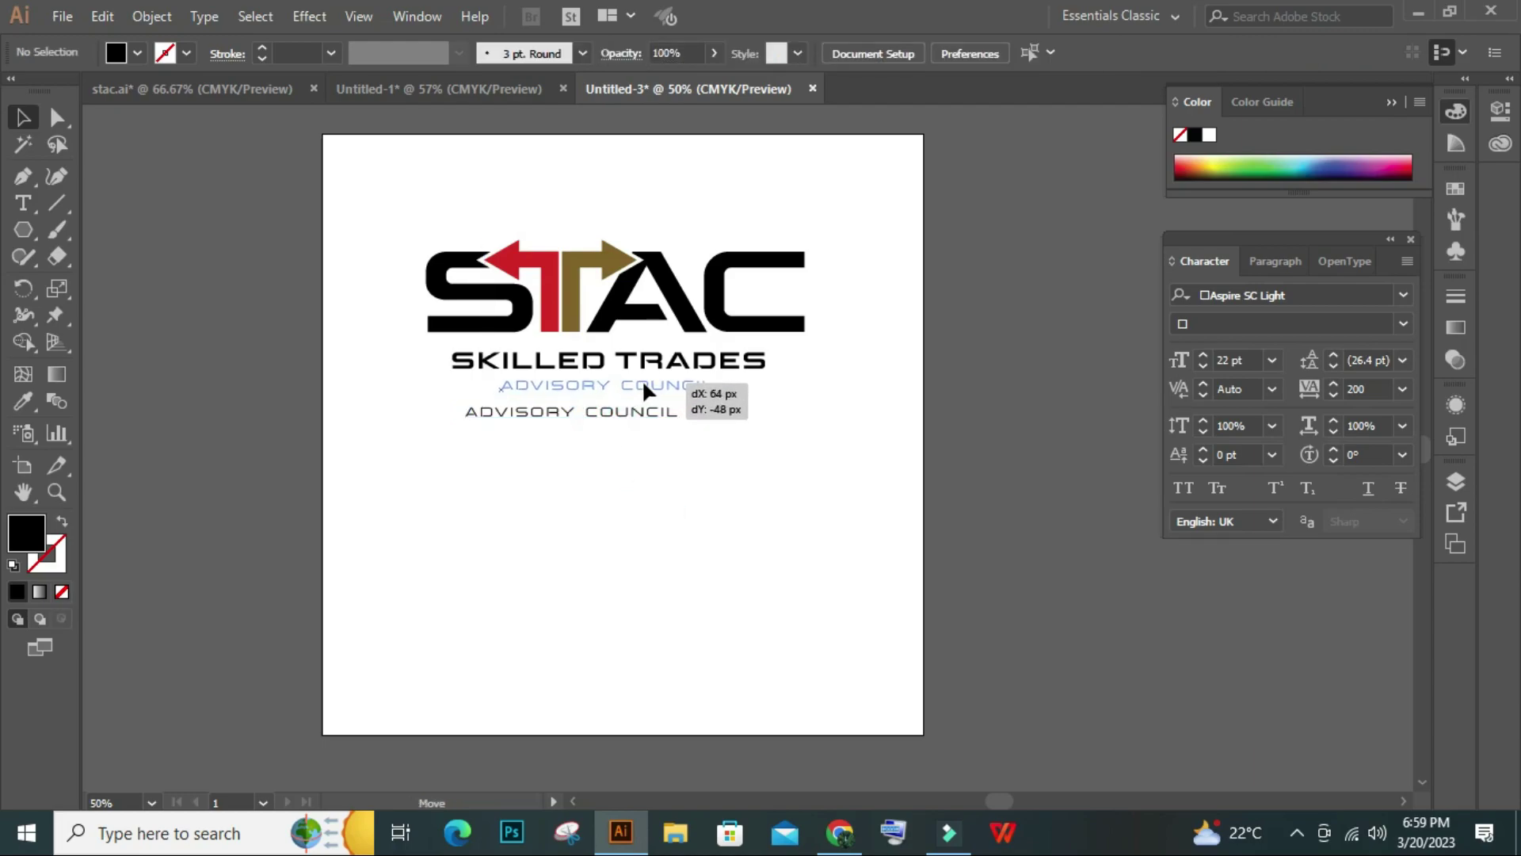
left_click(655, 488)
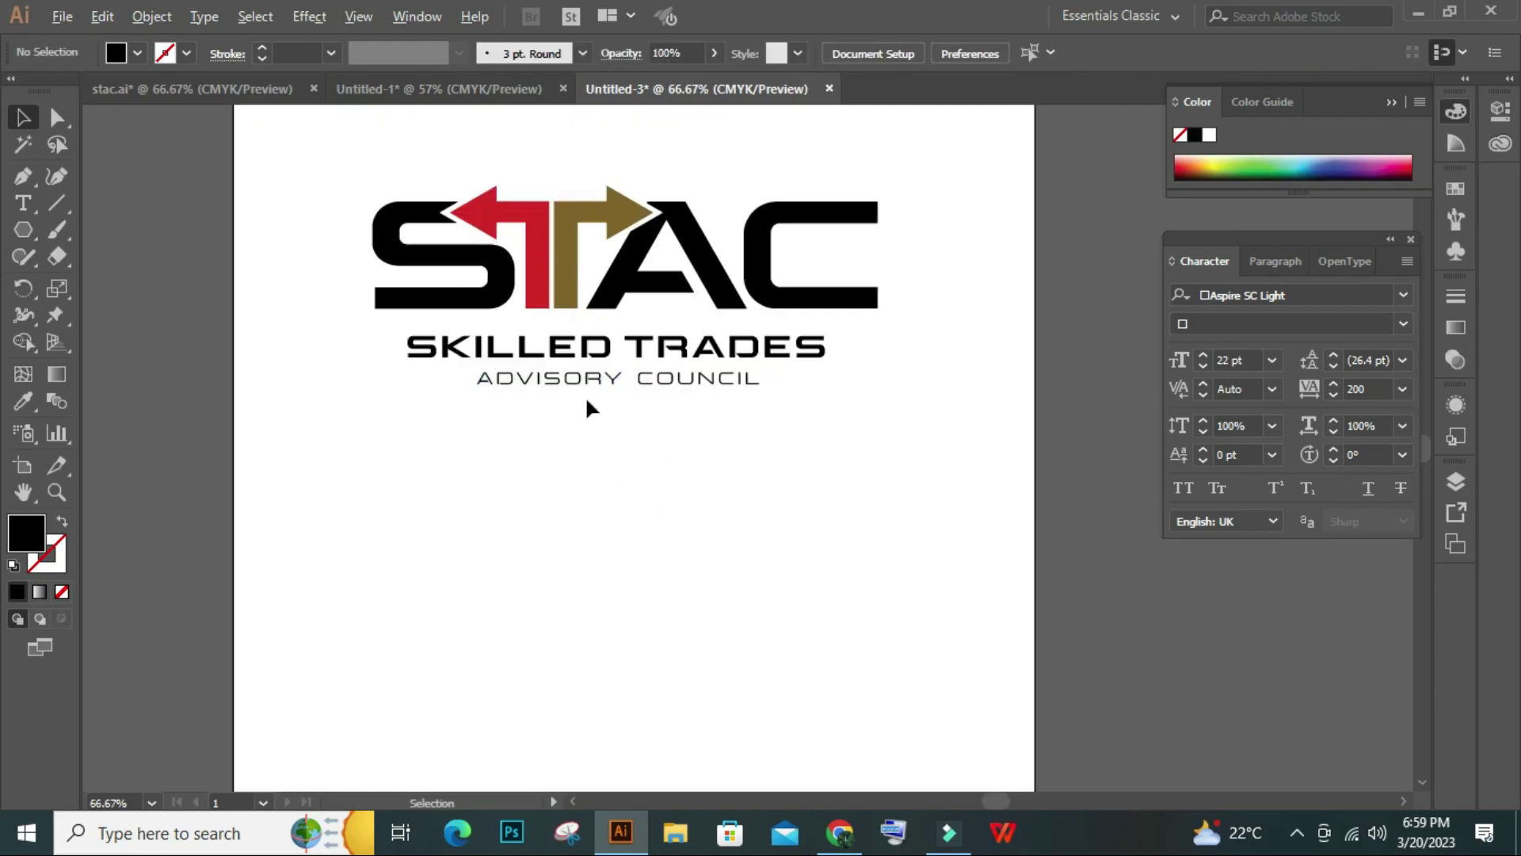
scroll(588, 408, "up", 1)
scroll(618, 514, "up", 1)
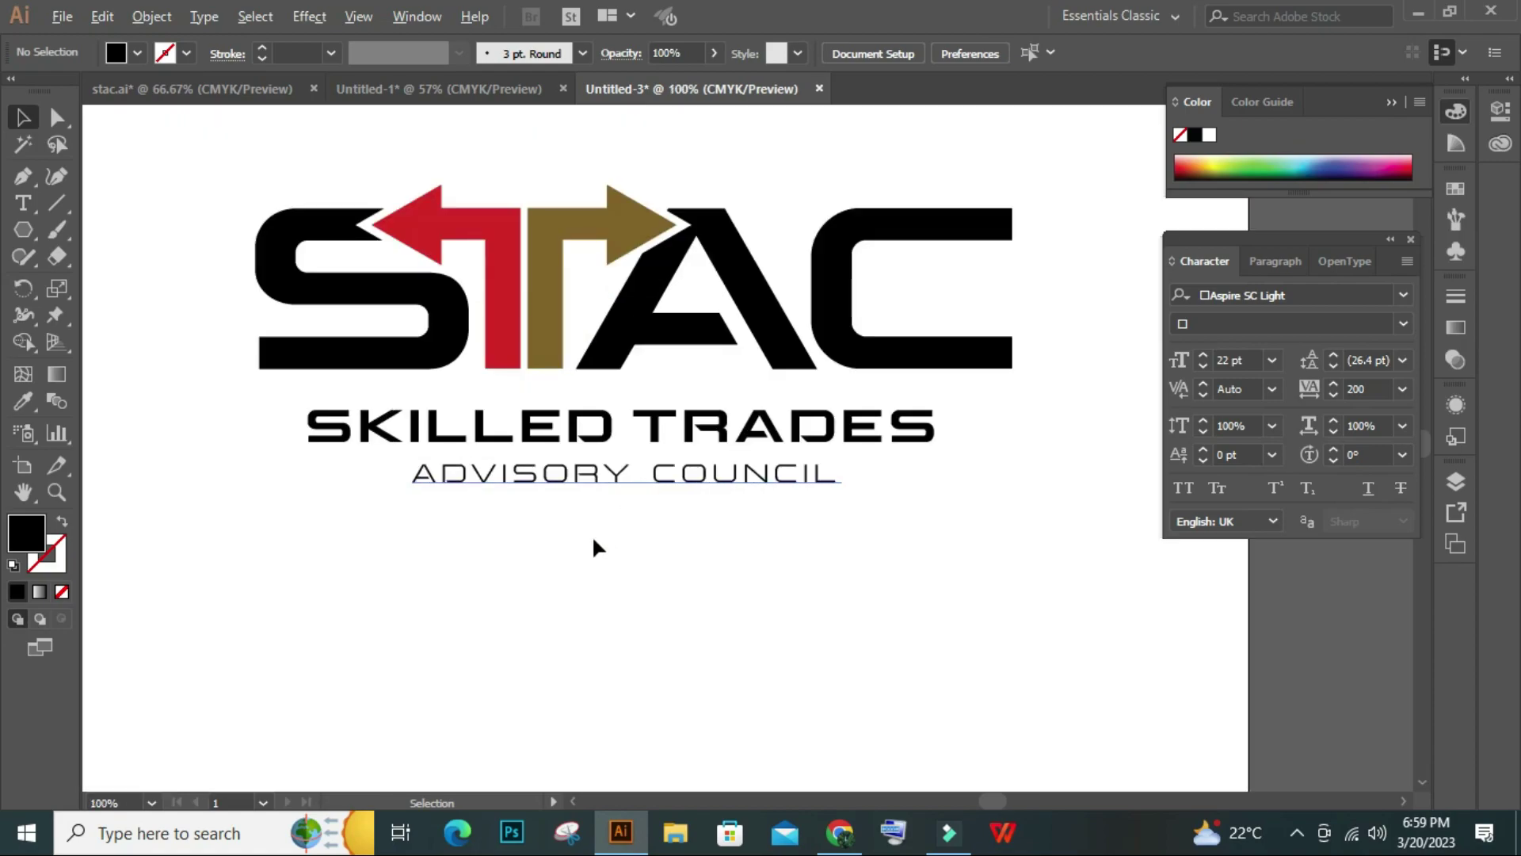
left_click_drag(540, 550, 518, 564)
Nudge SKILLED TRADES and ADVISORY COUNCIL right so both centre under STAC
left_click(634, 434)
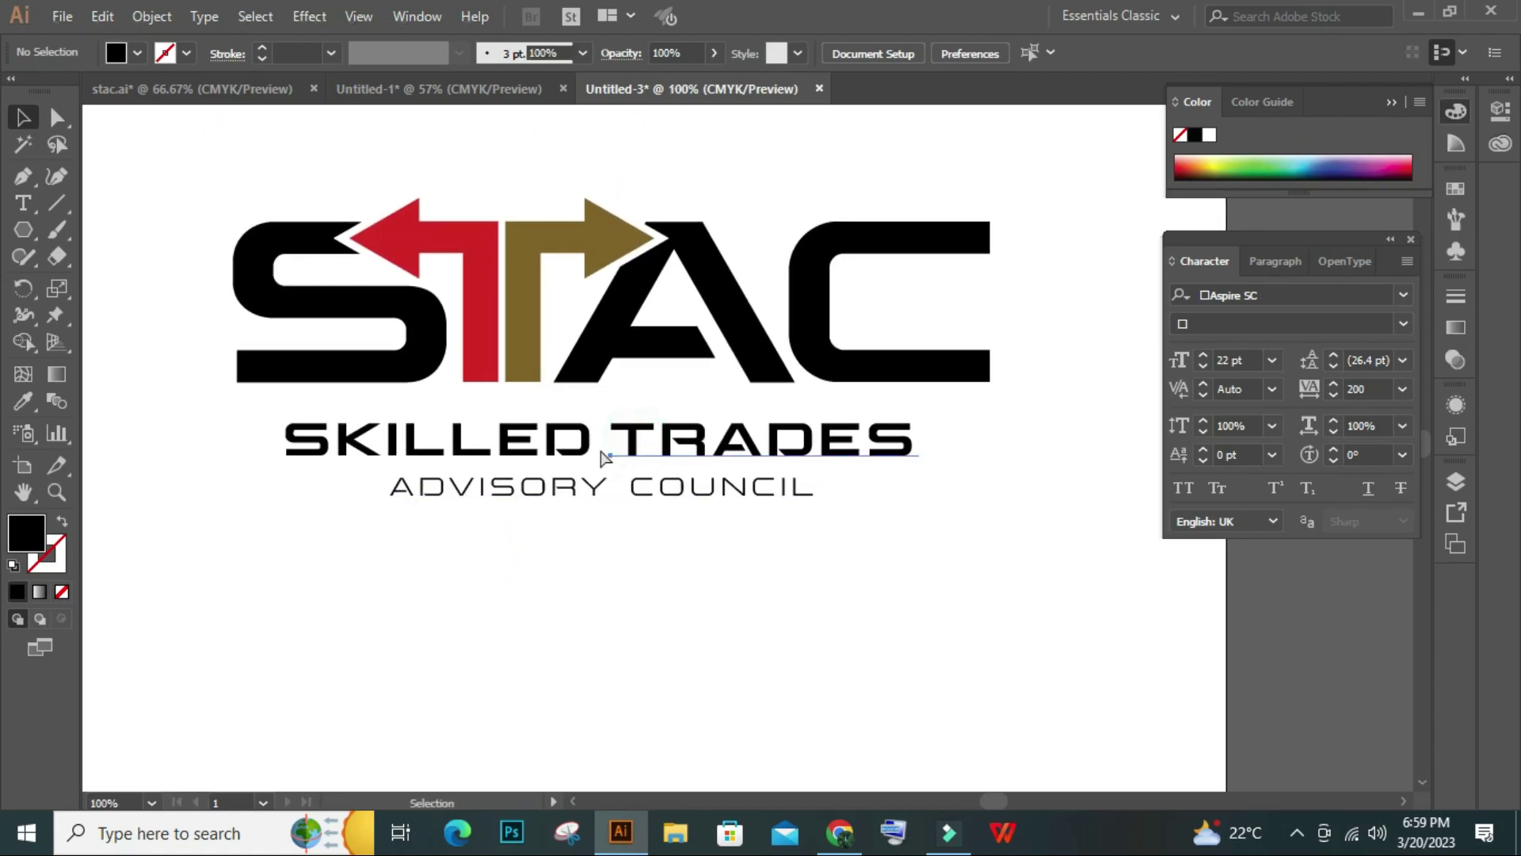
left_click(311, 441)
left_click(672, 451, "shift")
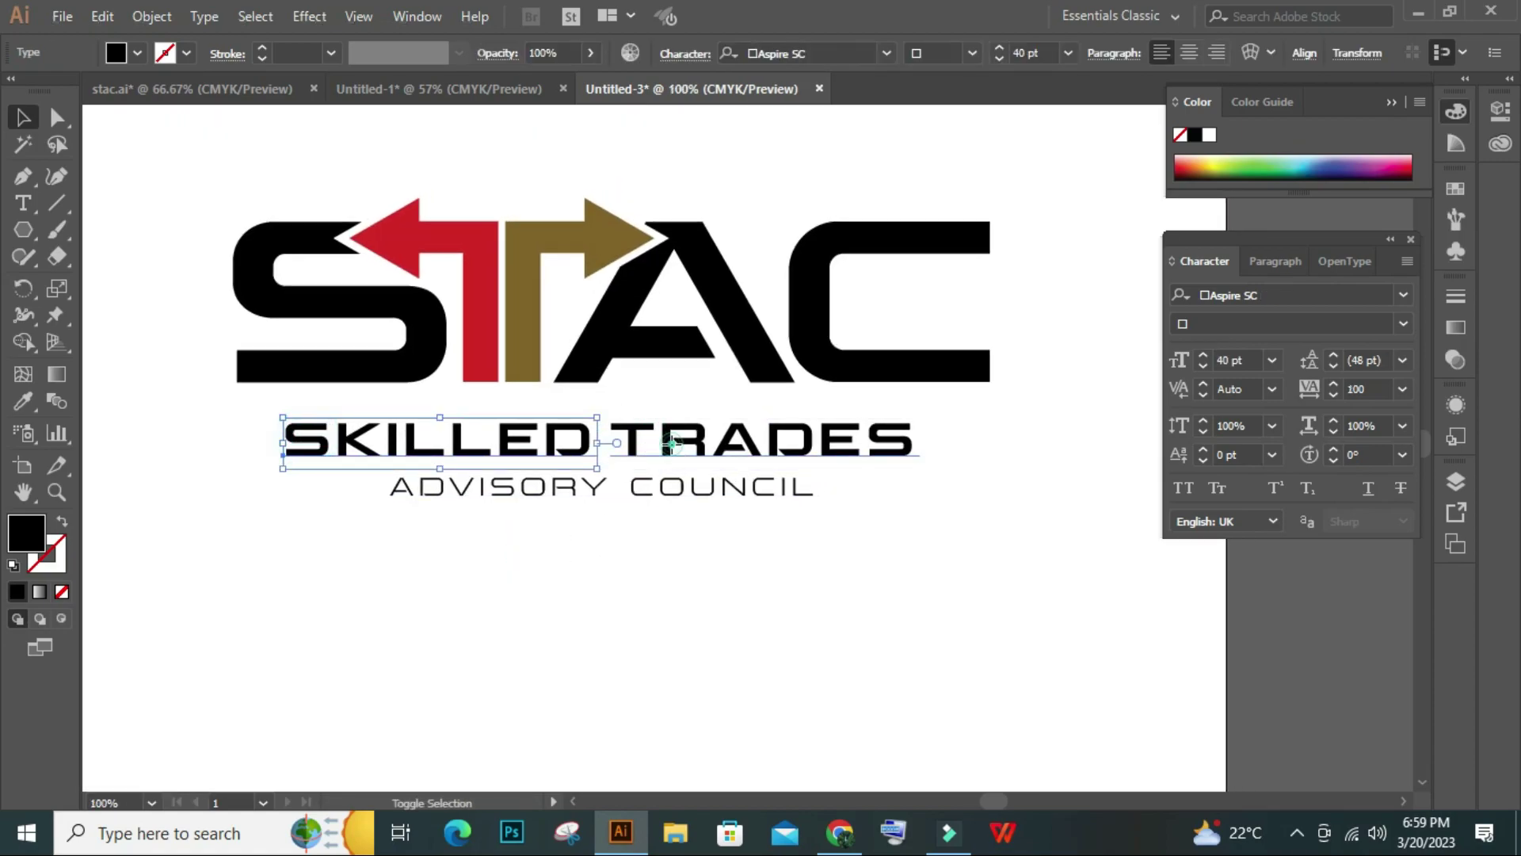
key("Right")
key("Right")
key("Right")
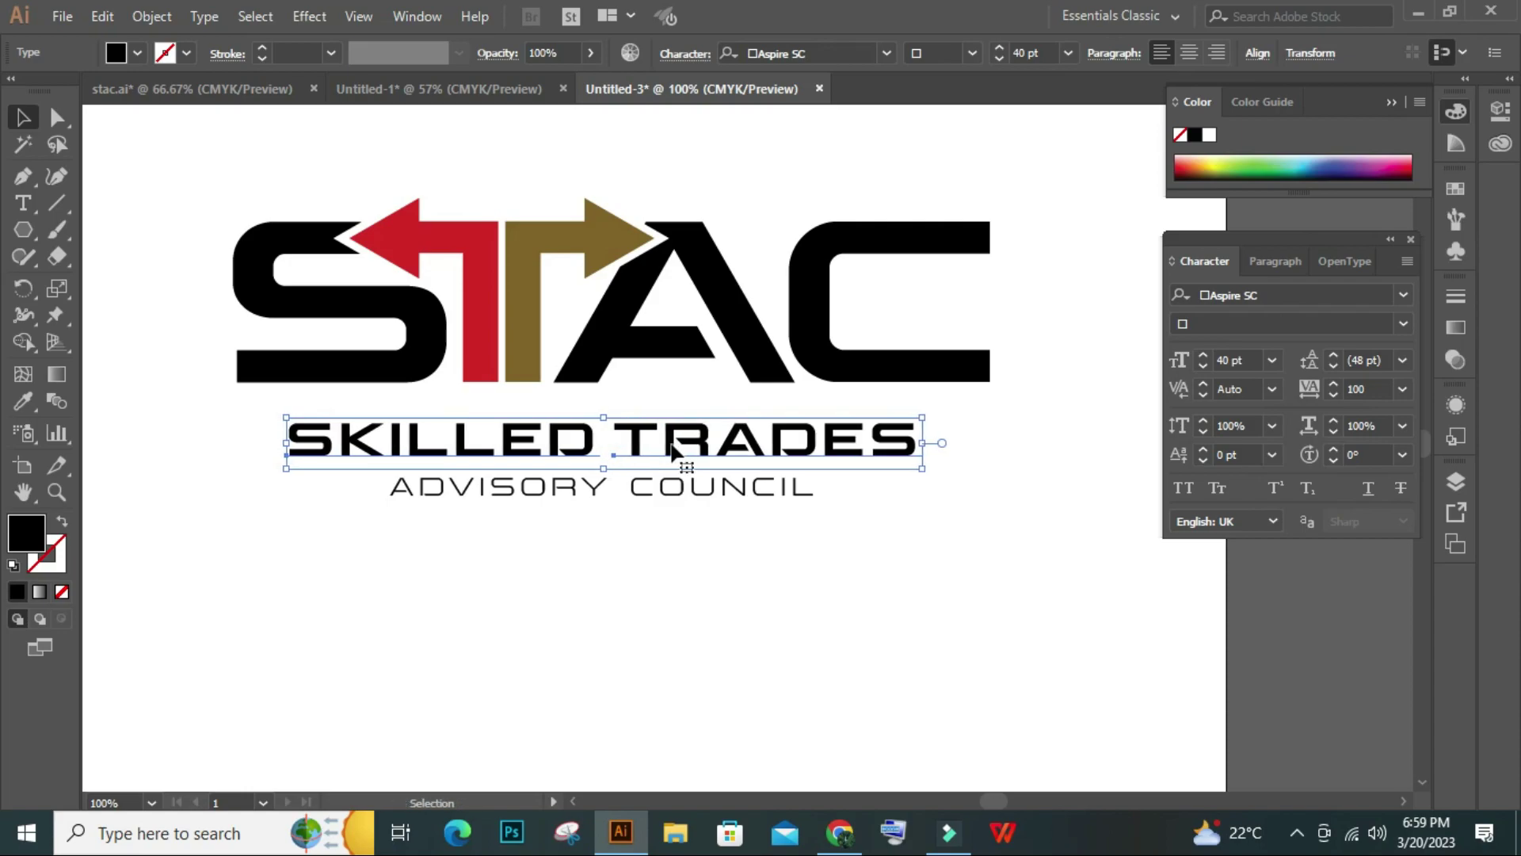
key("Right")
key("Right")
key("Right")
left_click_drag(444, 530, 701, 480)
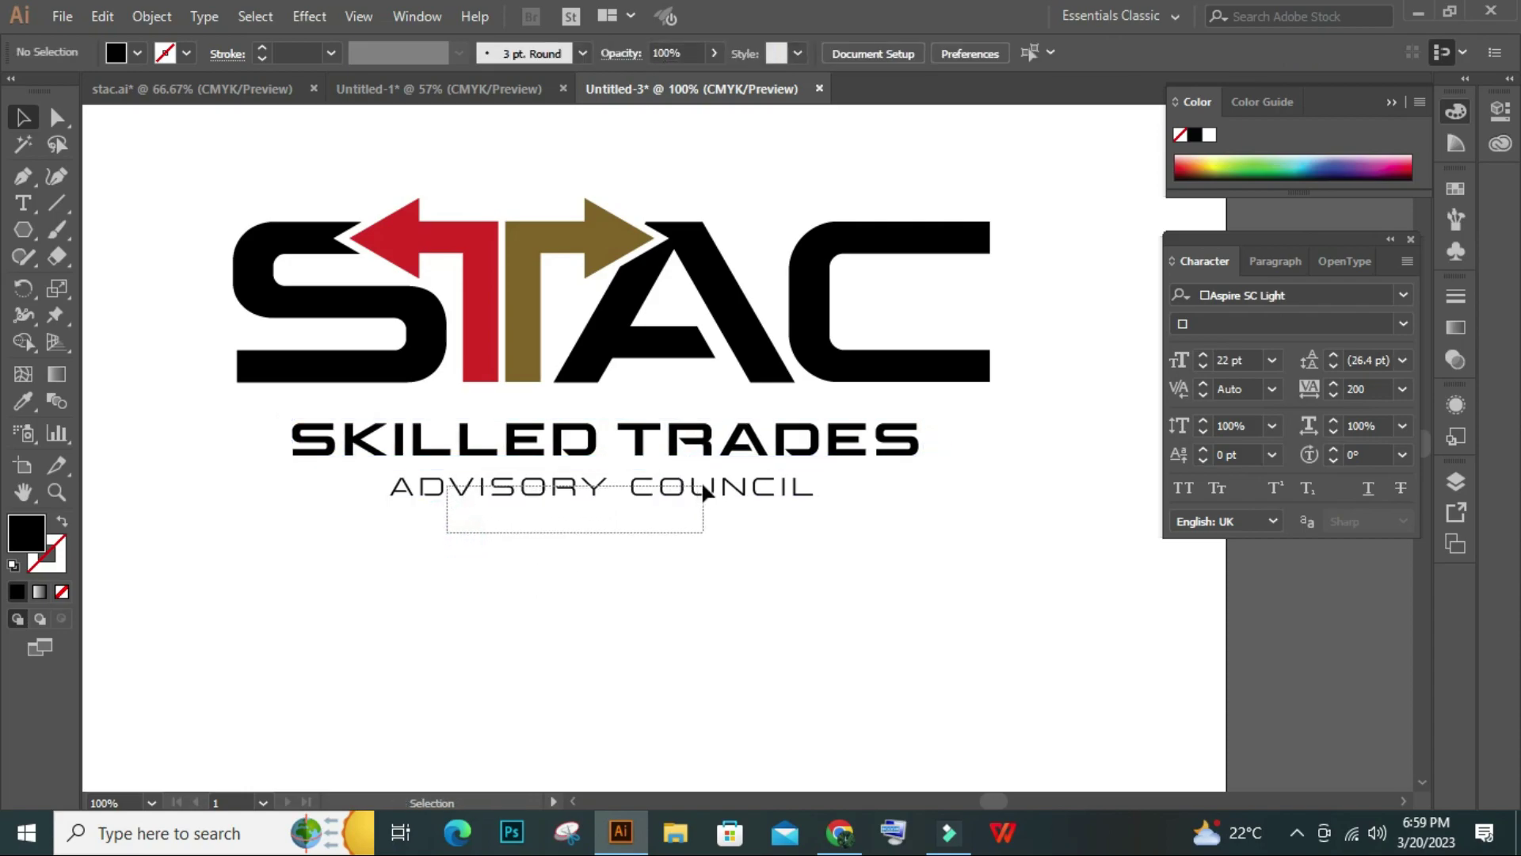
key("Right")
key("Right")
key("Right")
key("Right")
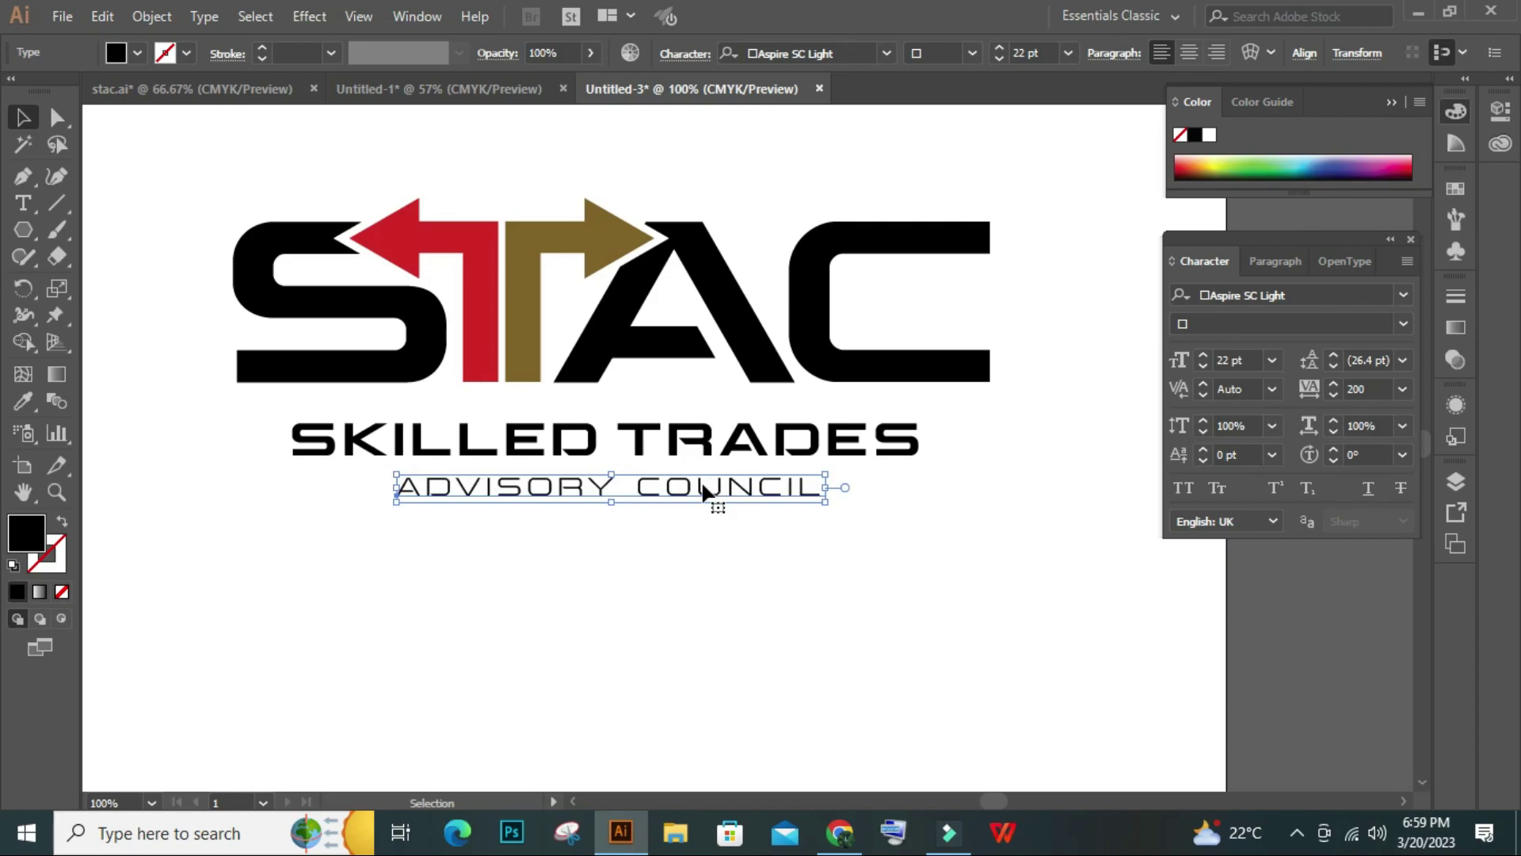
key("Right")
left_click(675, 596)
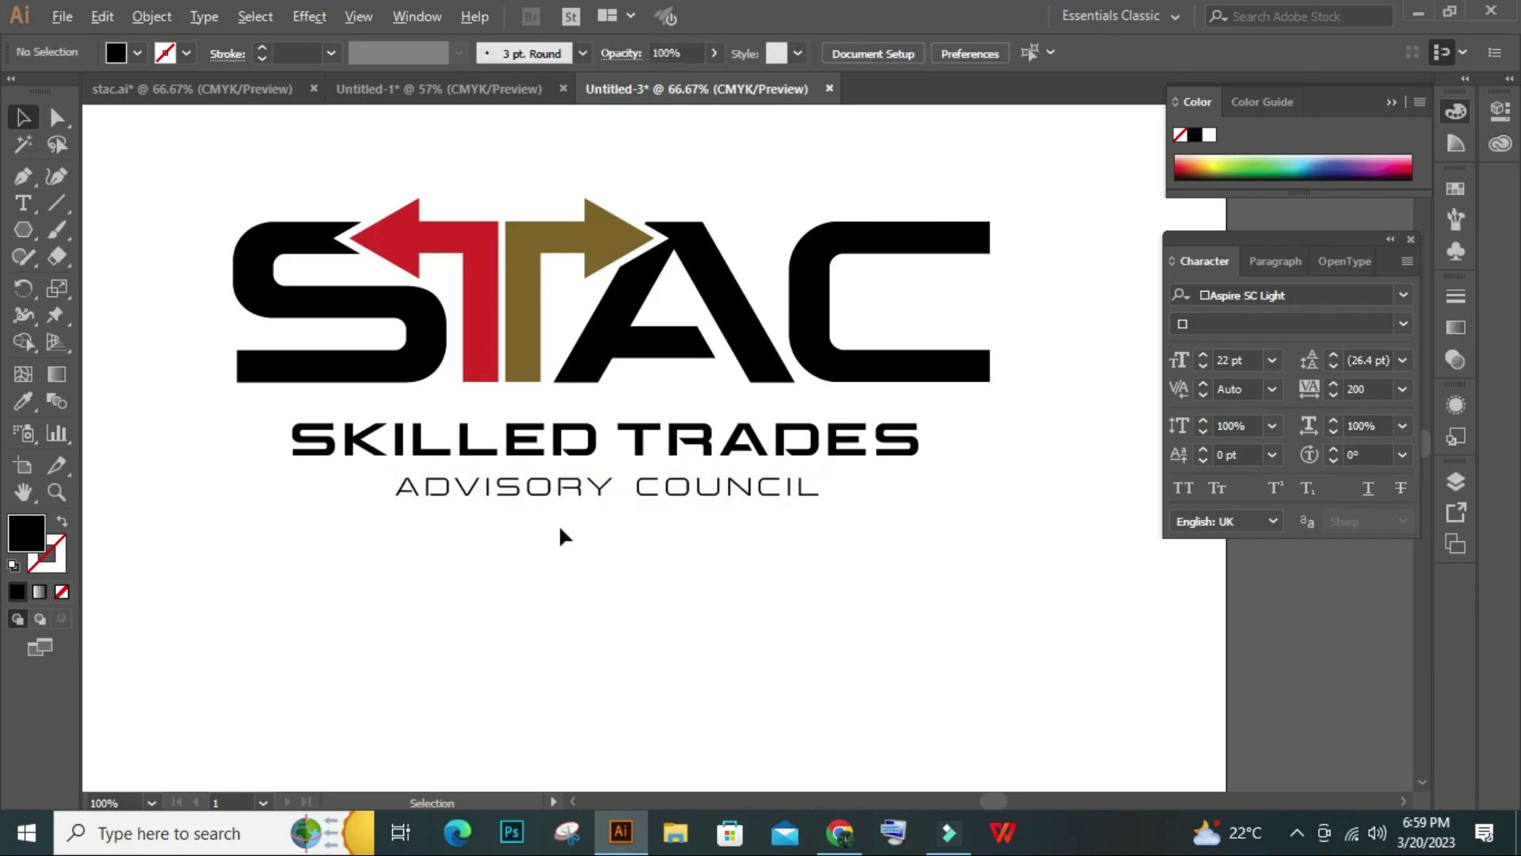
scroll(559, 525, "down", 1)
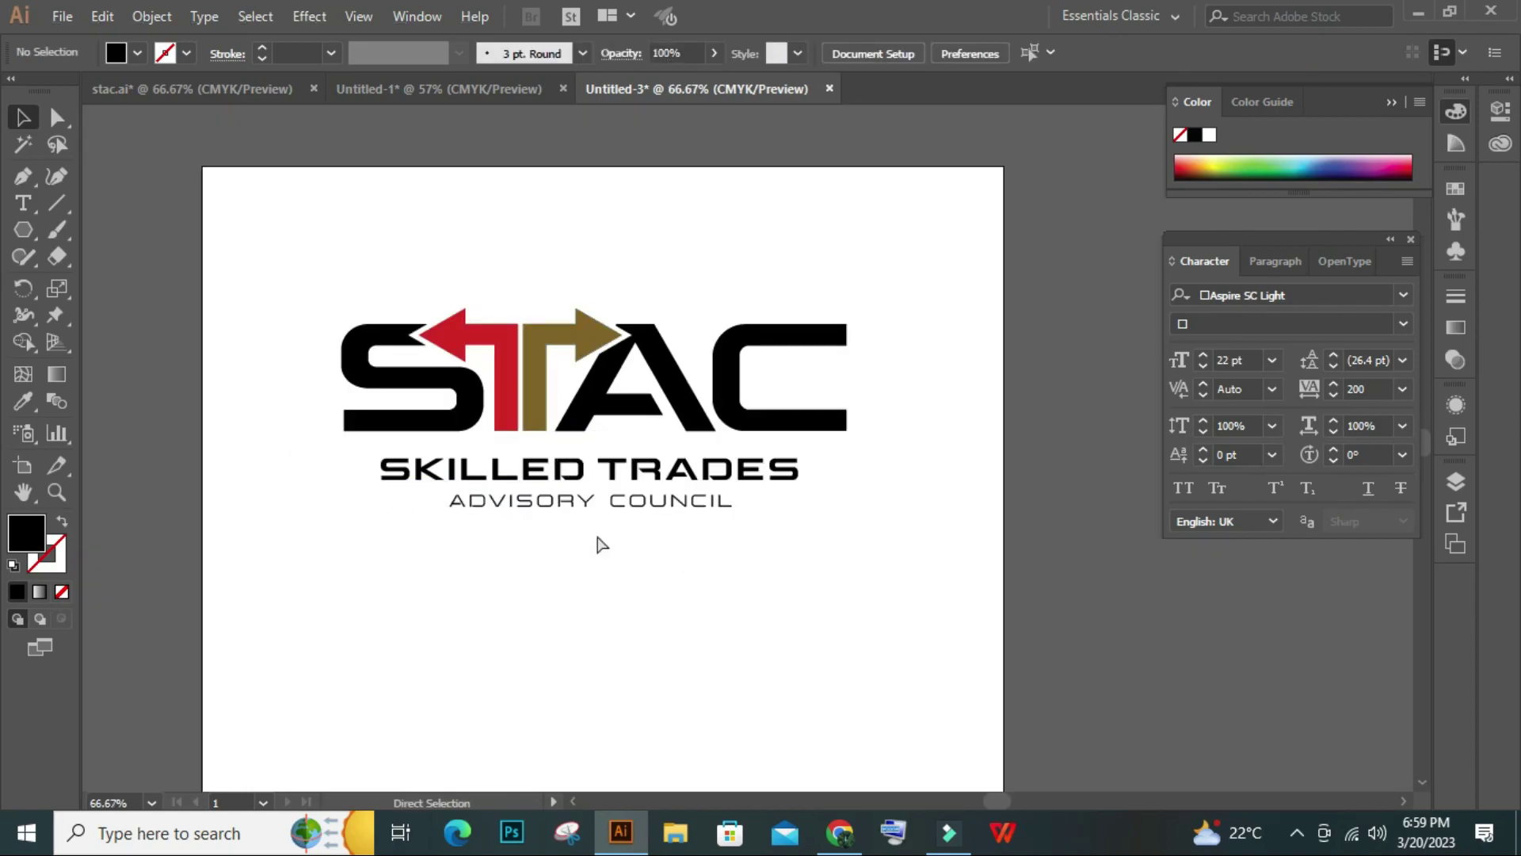
key("ctrl+0")
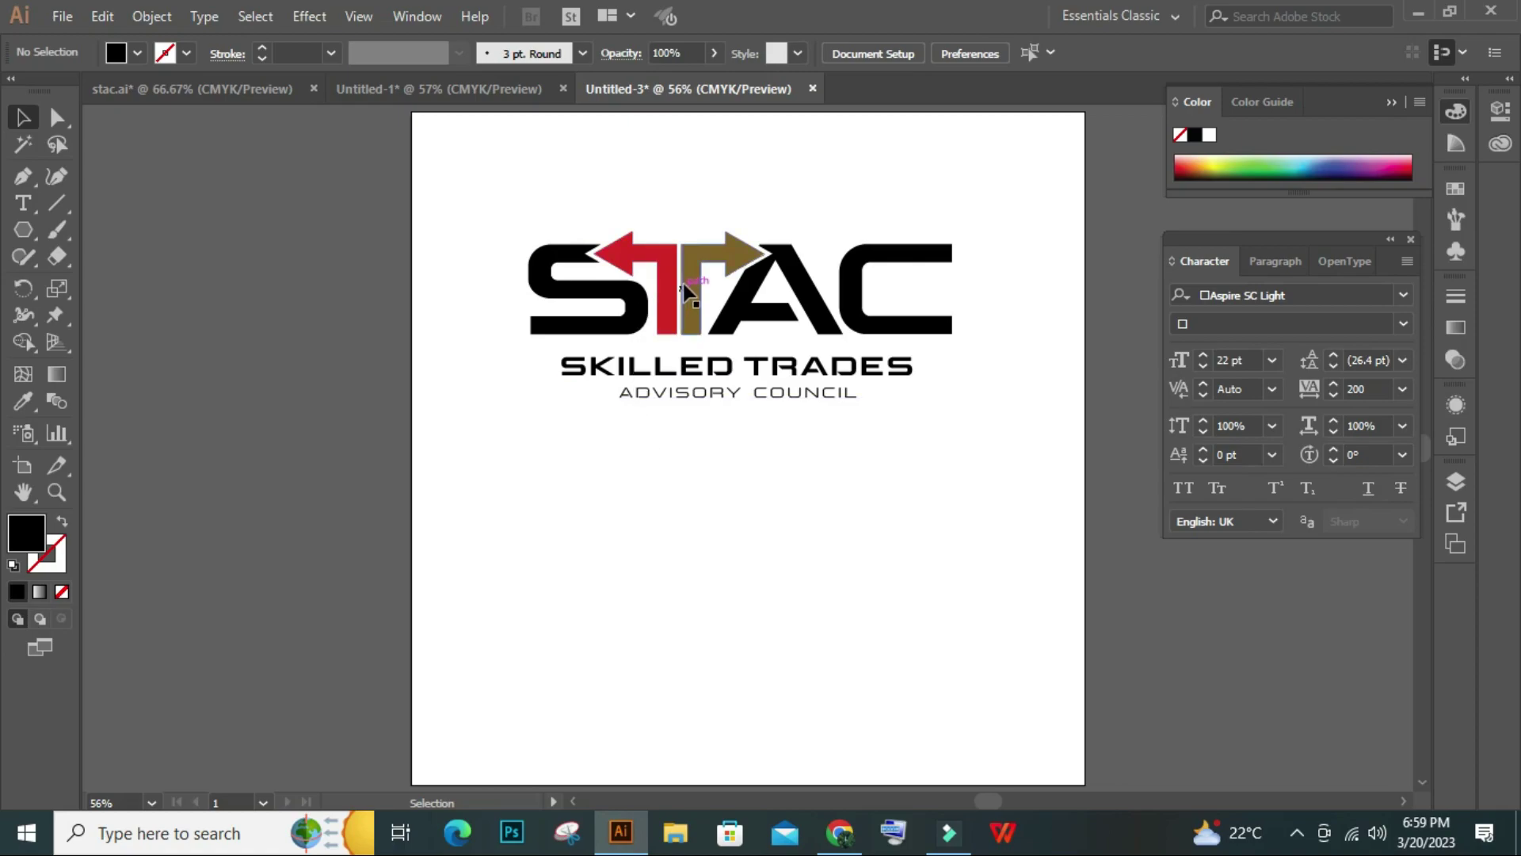
Fill the right arrow with blue sampled from the Untitled-1 top rectangle
left_click(439, 95)
left_click(665, 89)
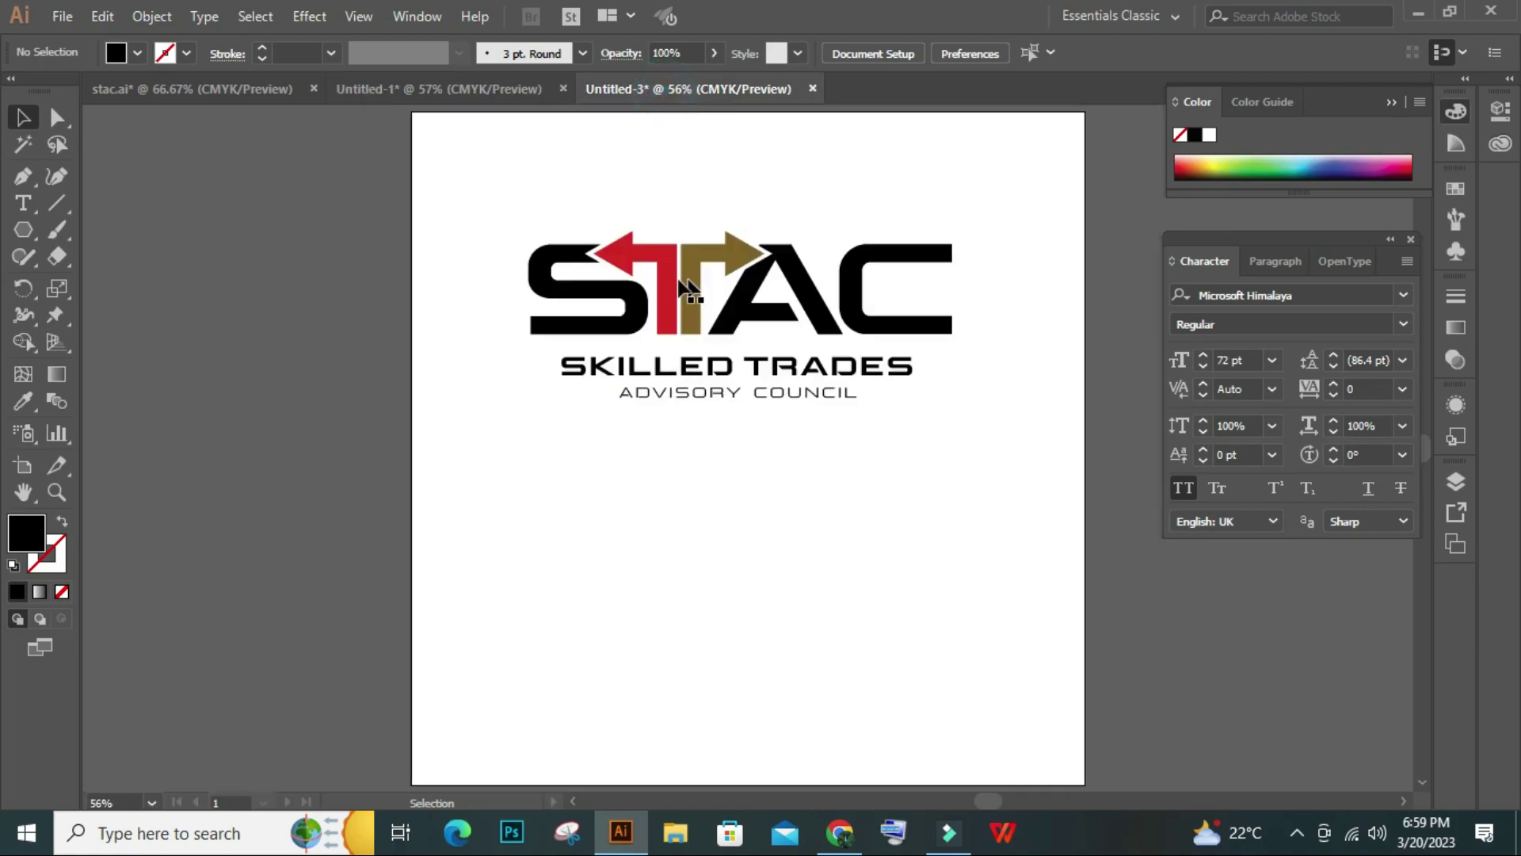
left_click(665, 273)
left_click(727, 276)
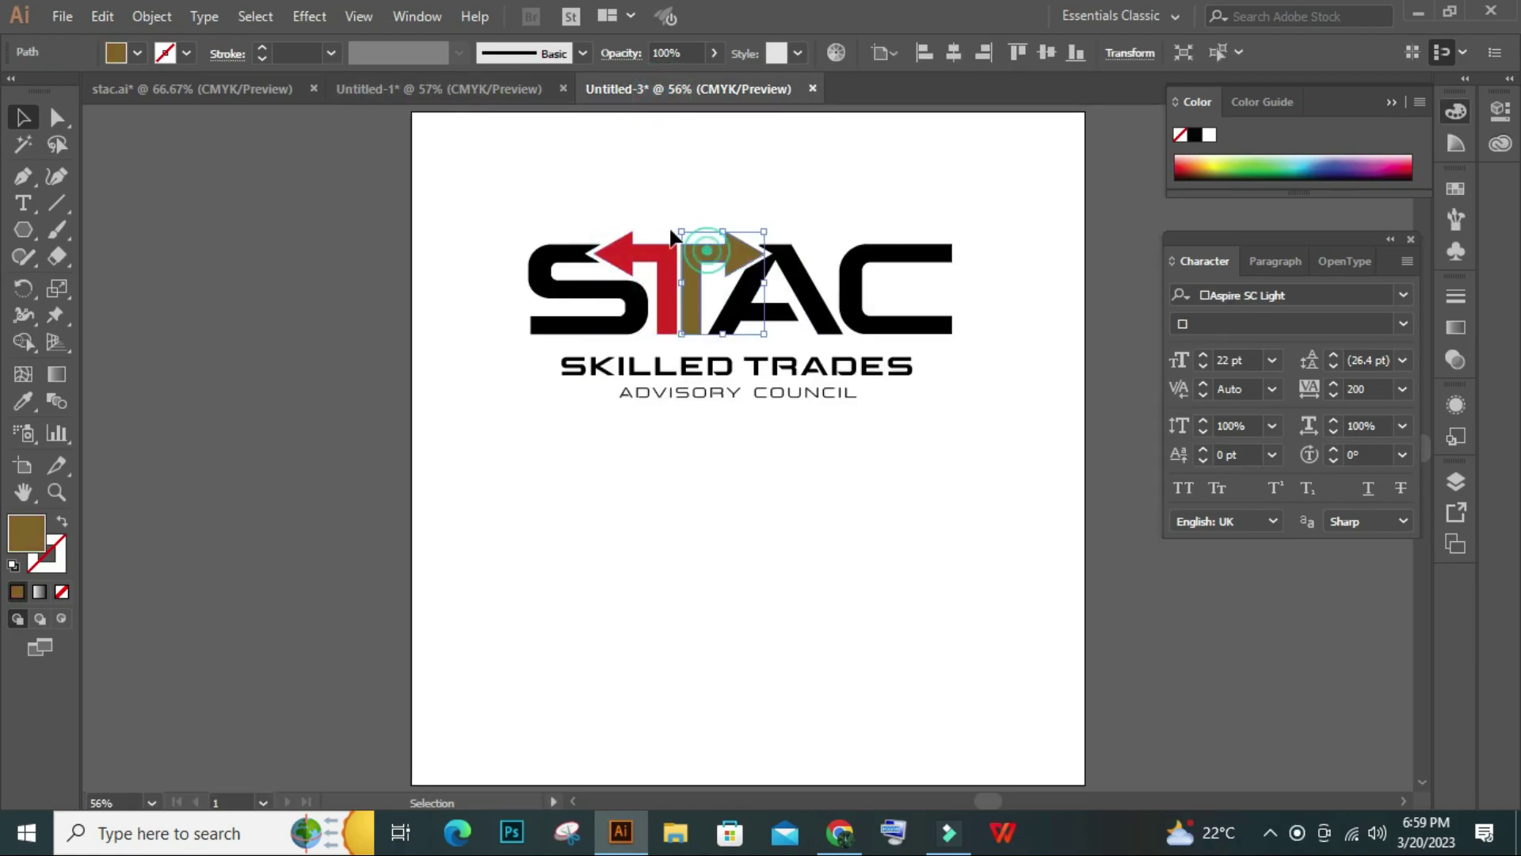
left_click(440, 89)
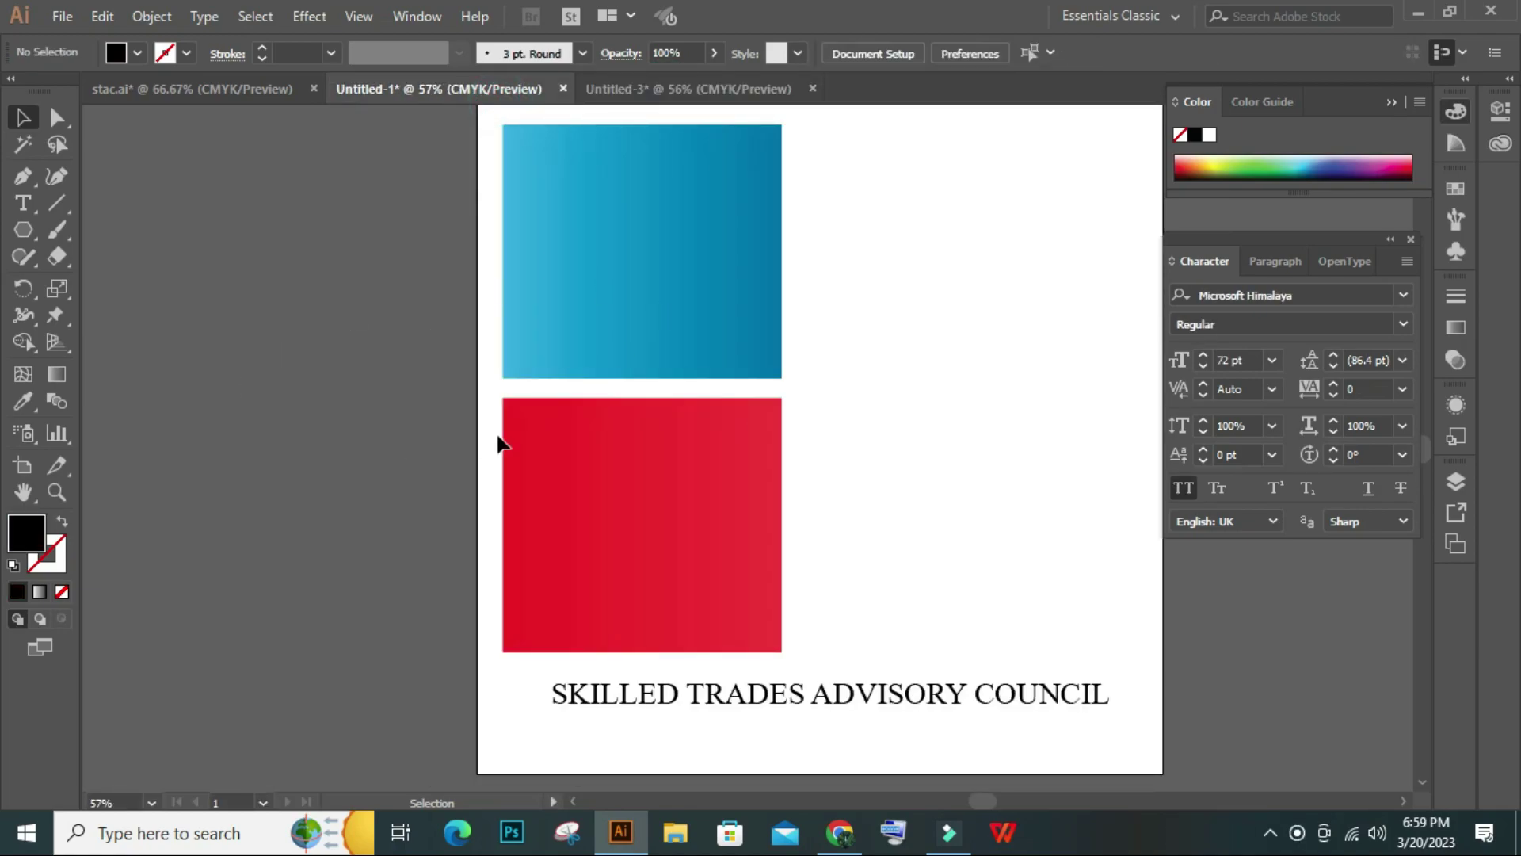
key("i")
left_click(577, 280)
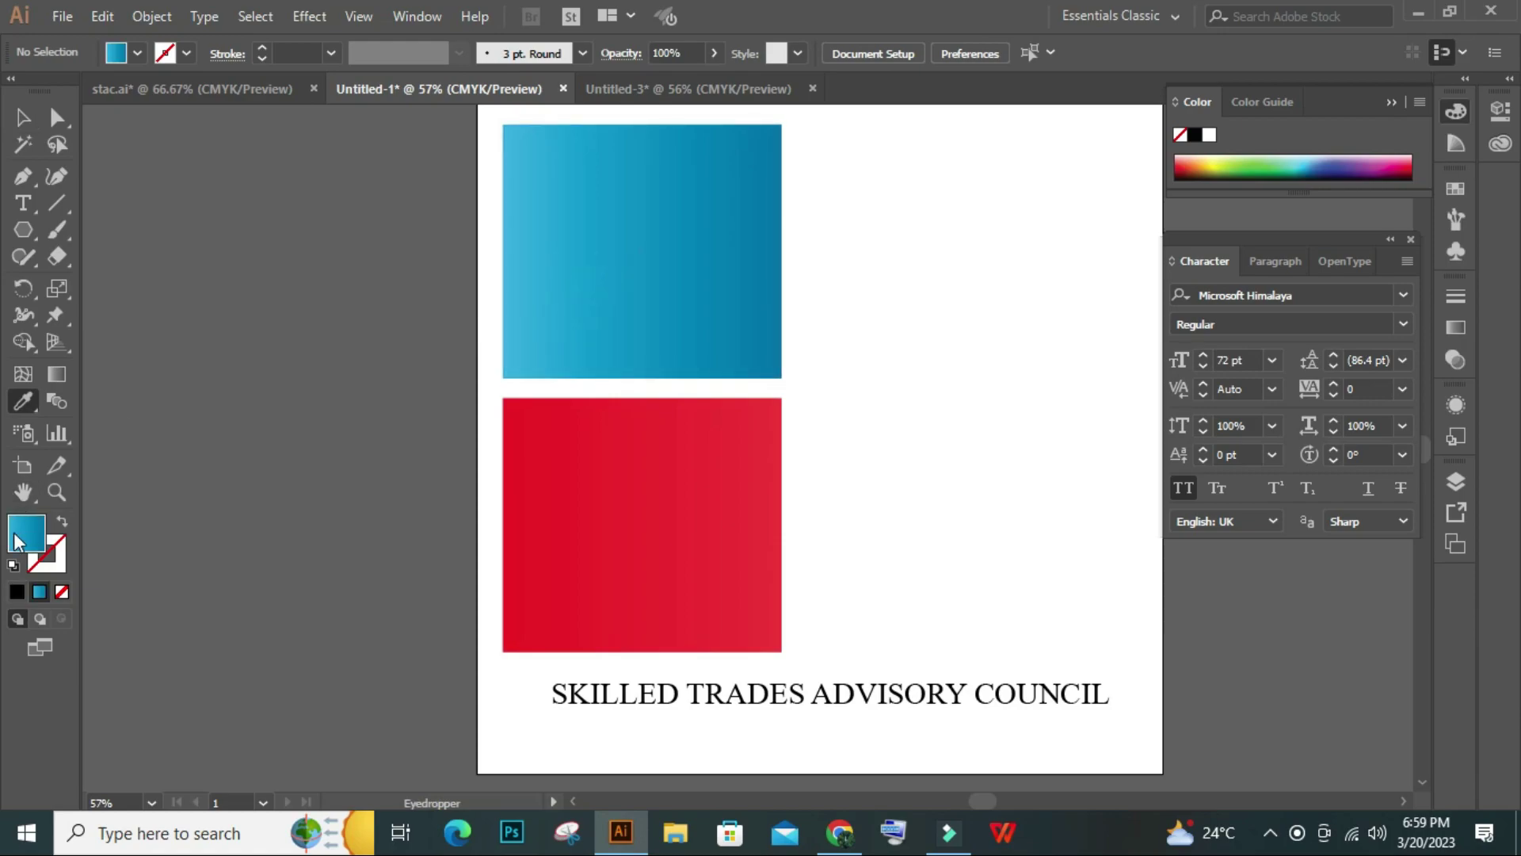
left_click(643, 87)
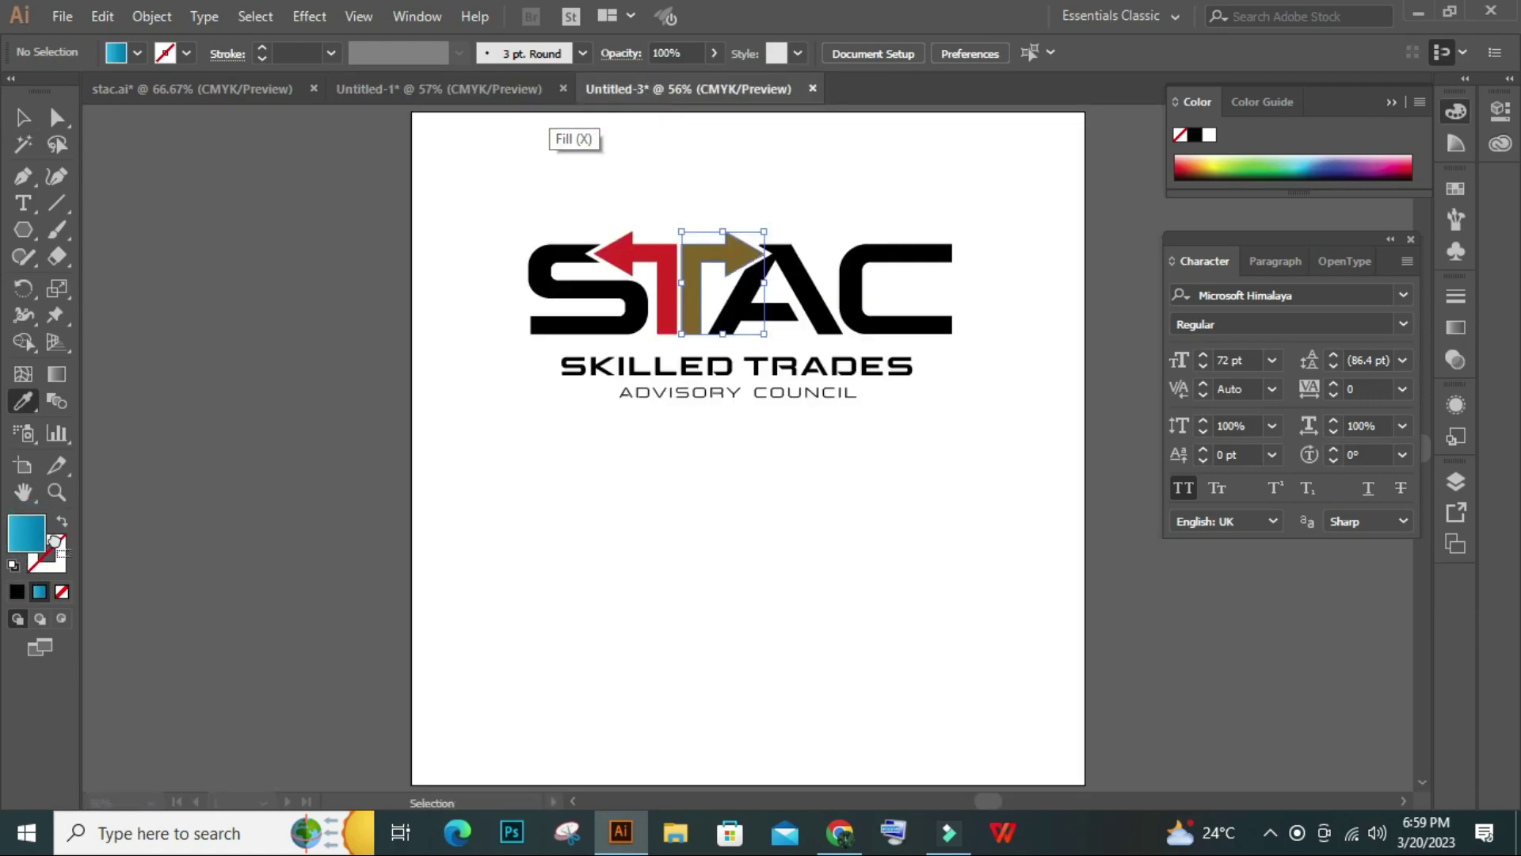
left_click(38, 543)
left_click(22, 117)
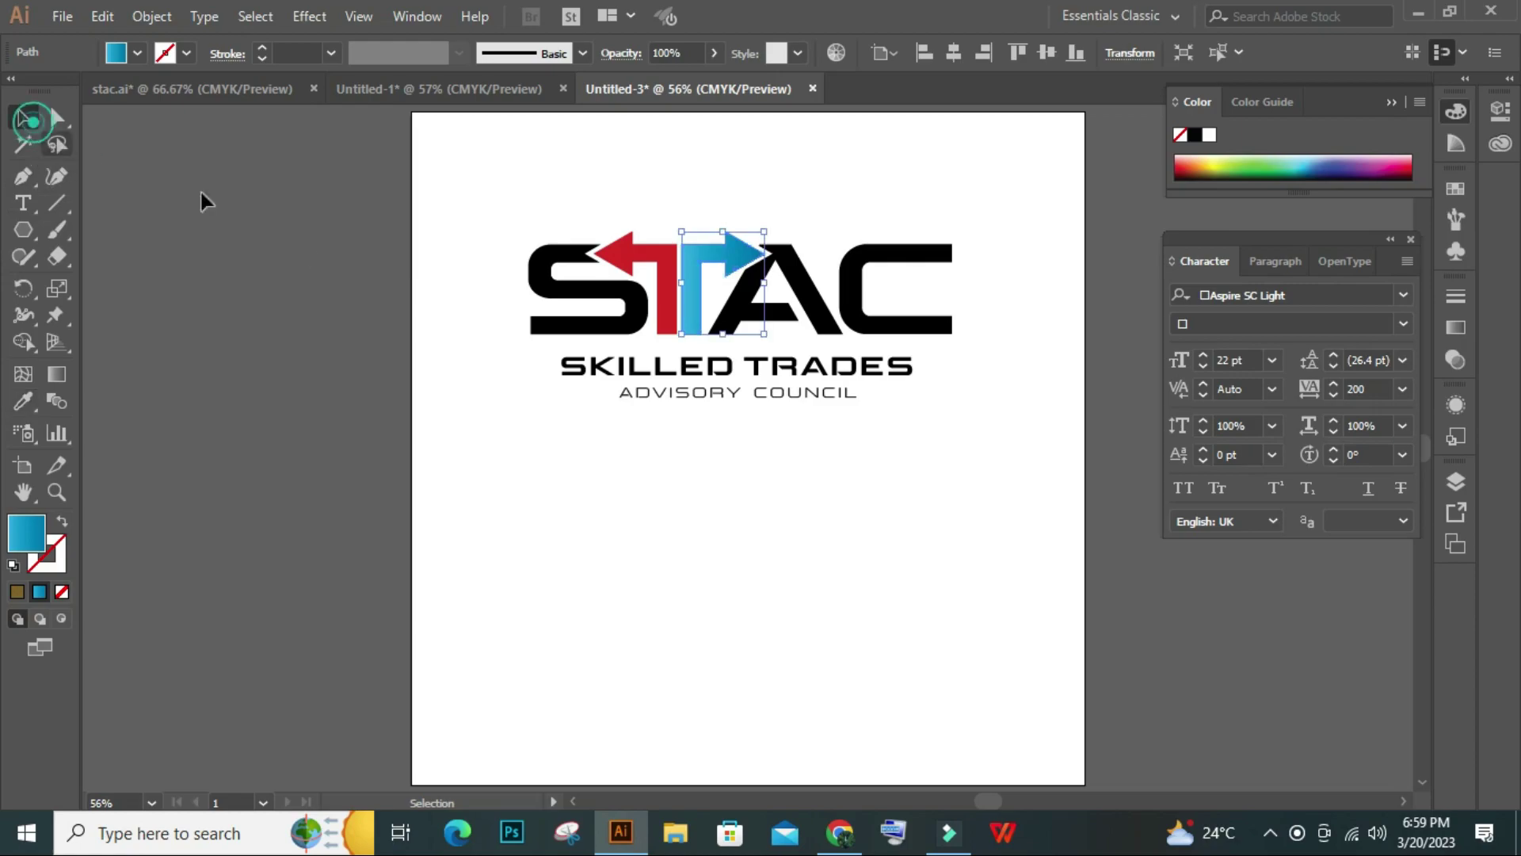
Fill the left arrow with red sampled from the Untitled-1 lower rectangle
left_click(631, 261)
left_click(497, 89)
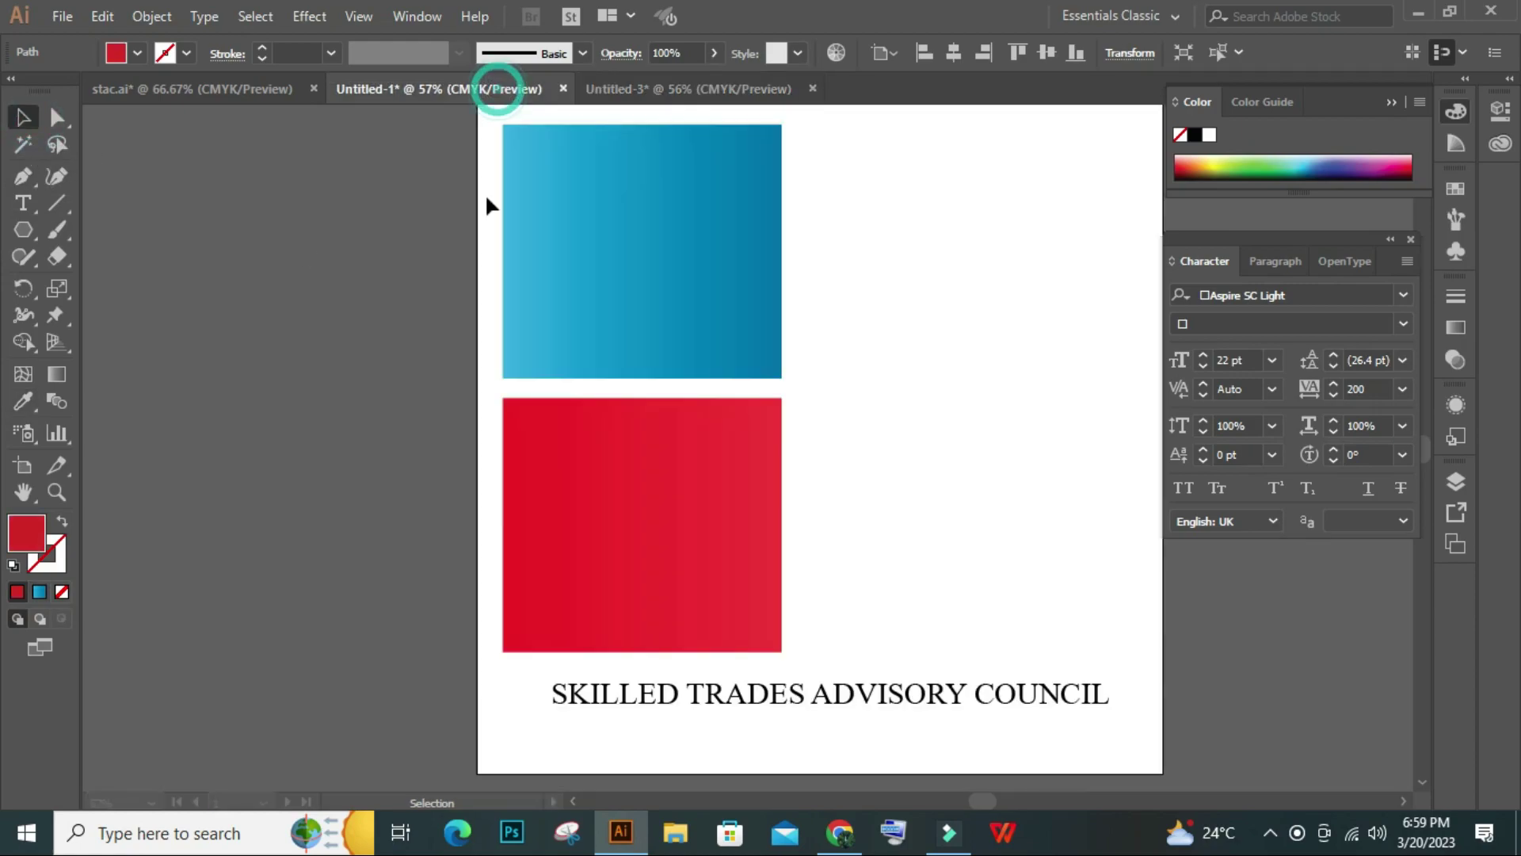
key("i")
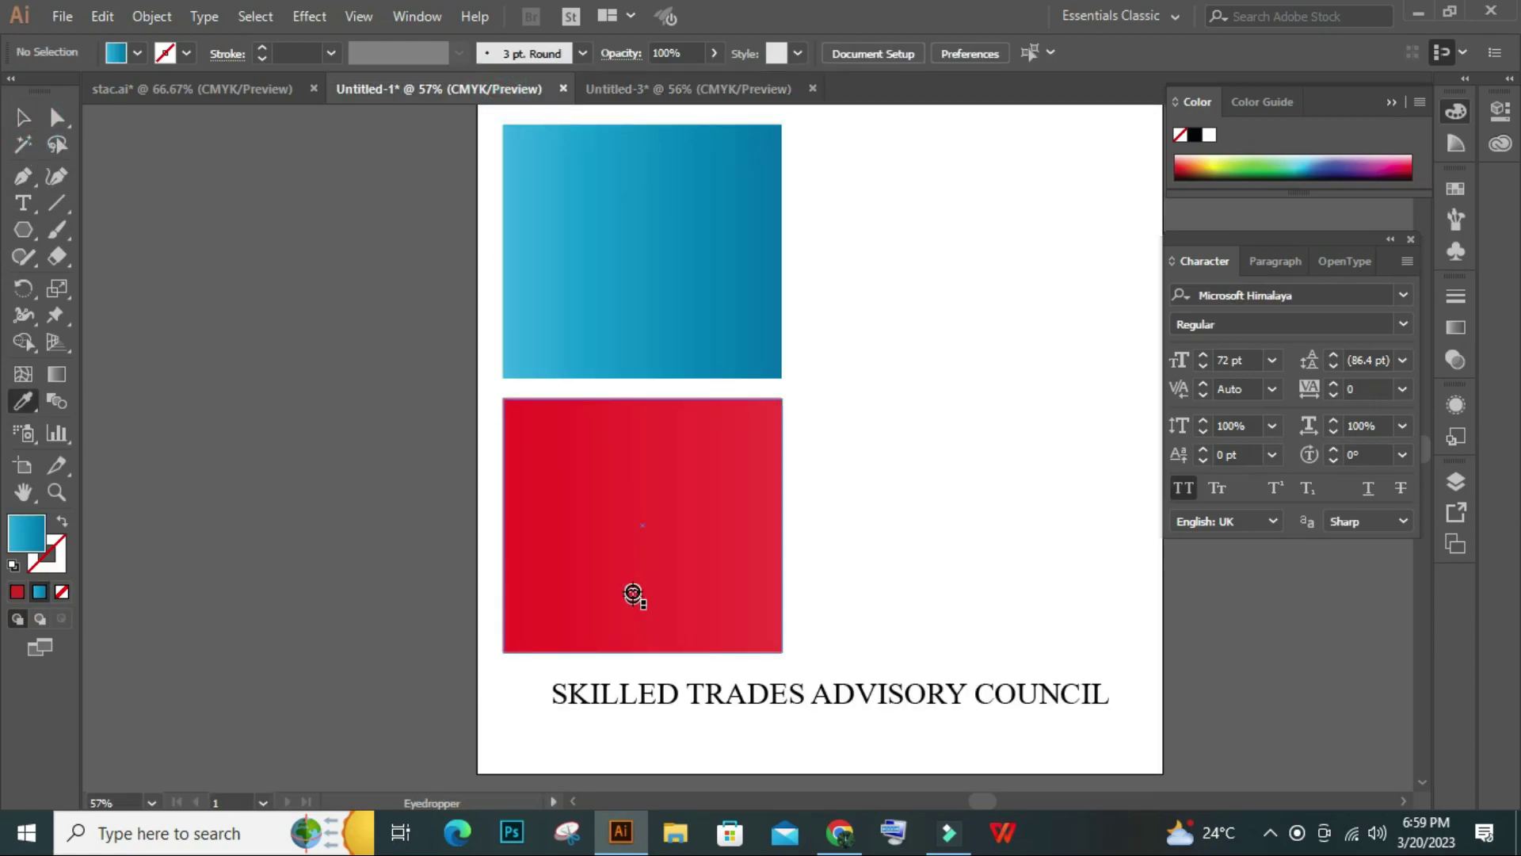
left_click(632, 595)
left_click(601, 89)
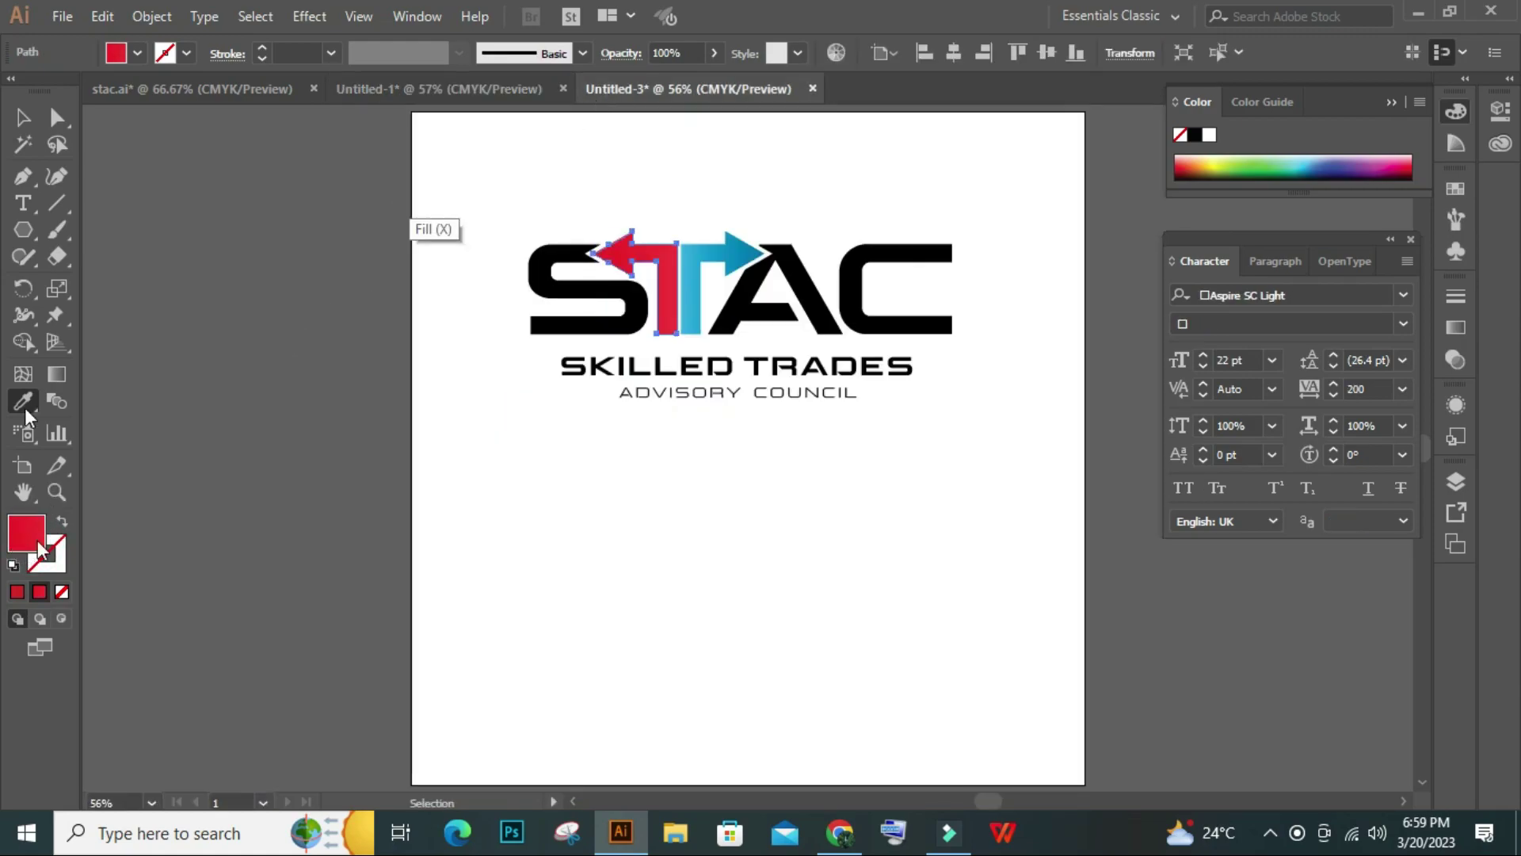
left_click(24, 118)
left_click(560, 400)
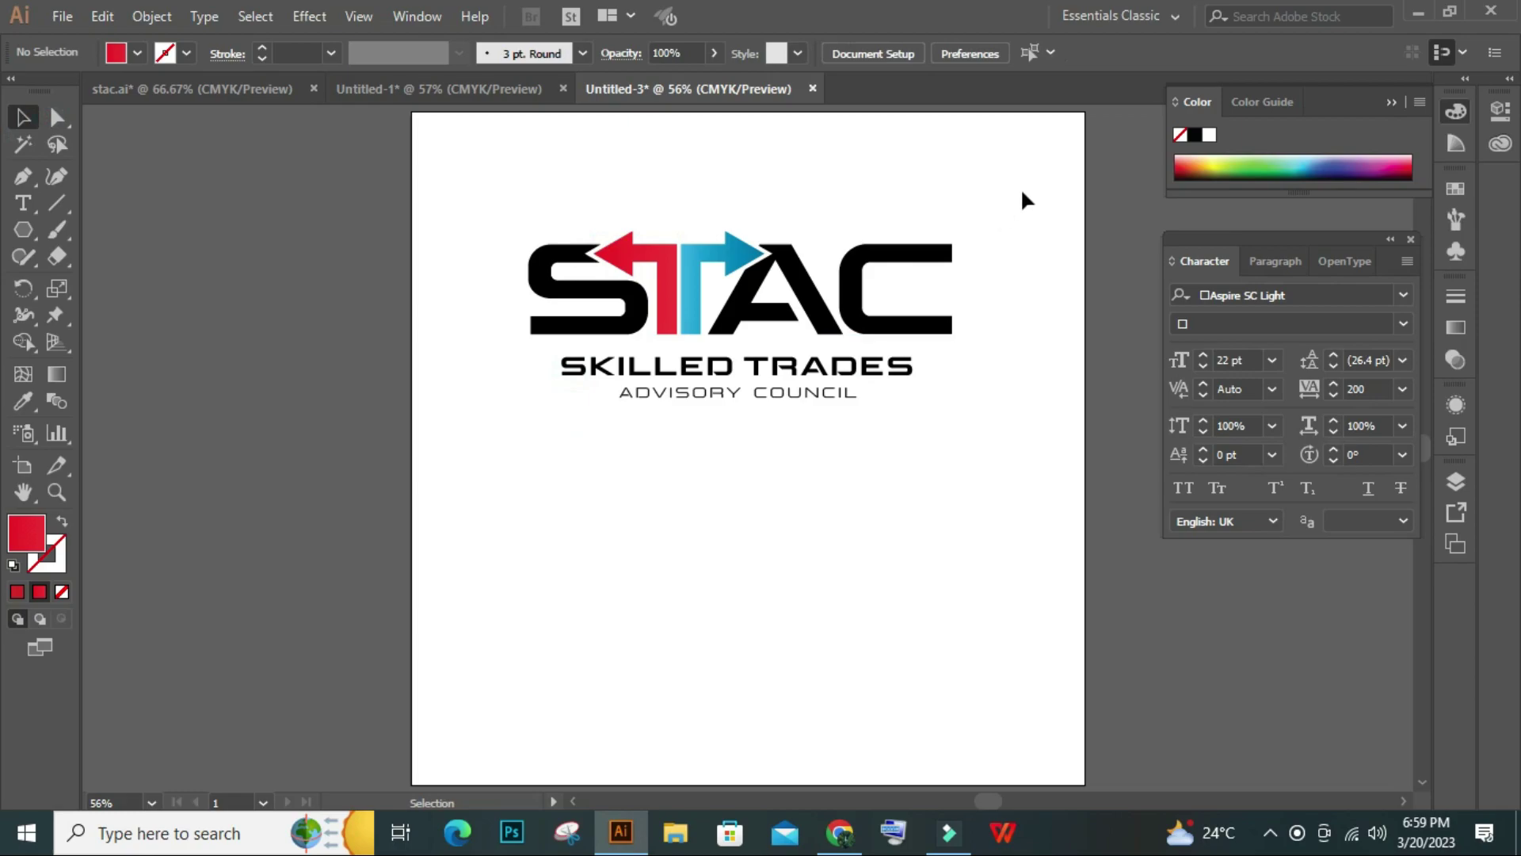
left_click_drag(1025, 190, 406, 515)
Group the full STAC logo and align it to the artboard's horizontal and vertical centre
key("a")
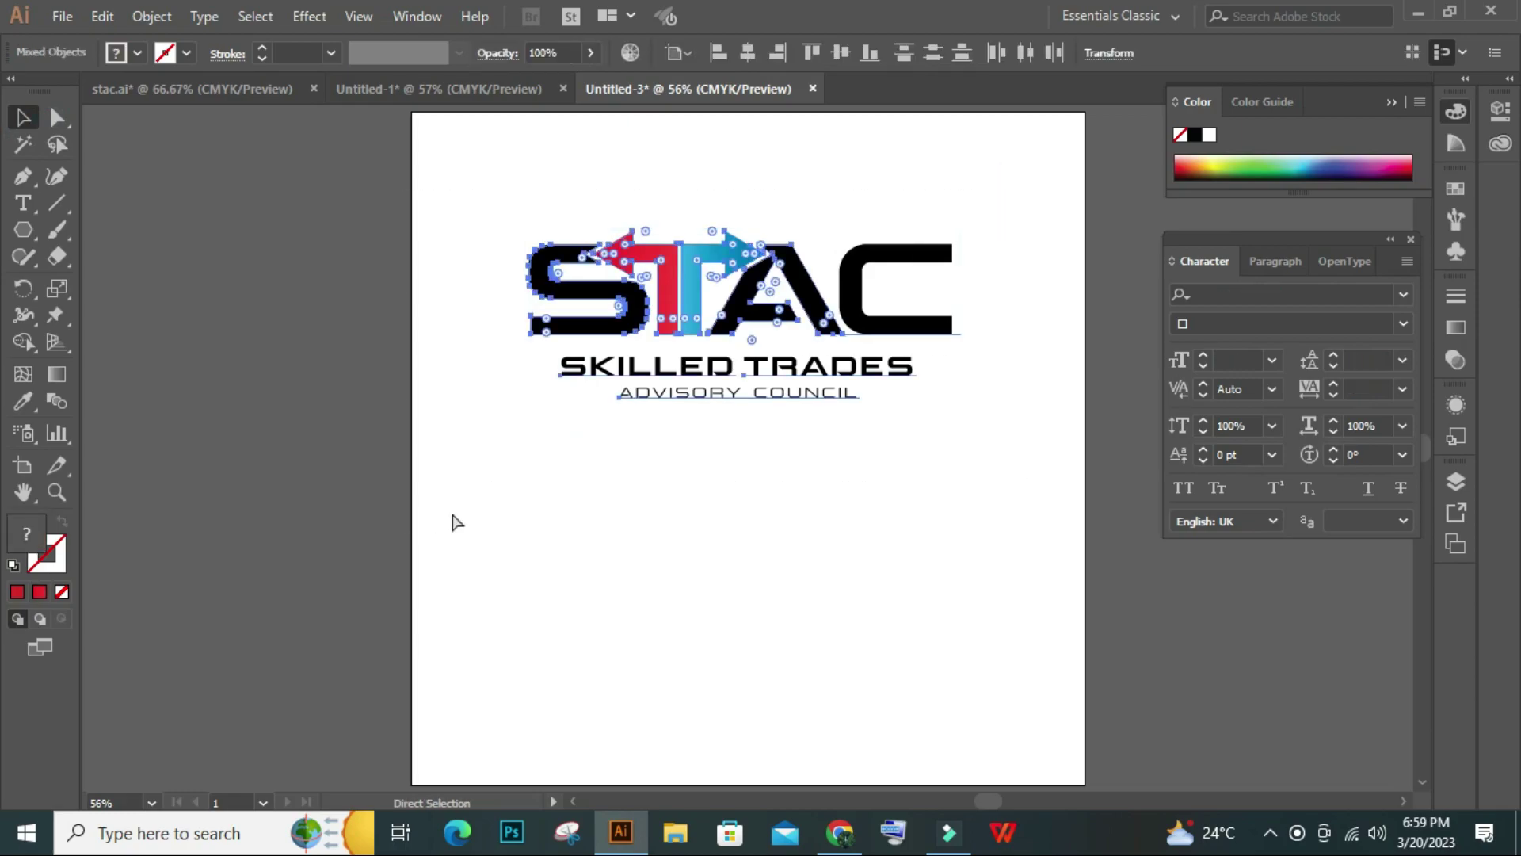
key("v")
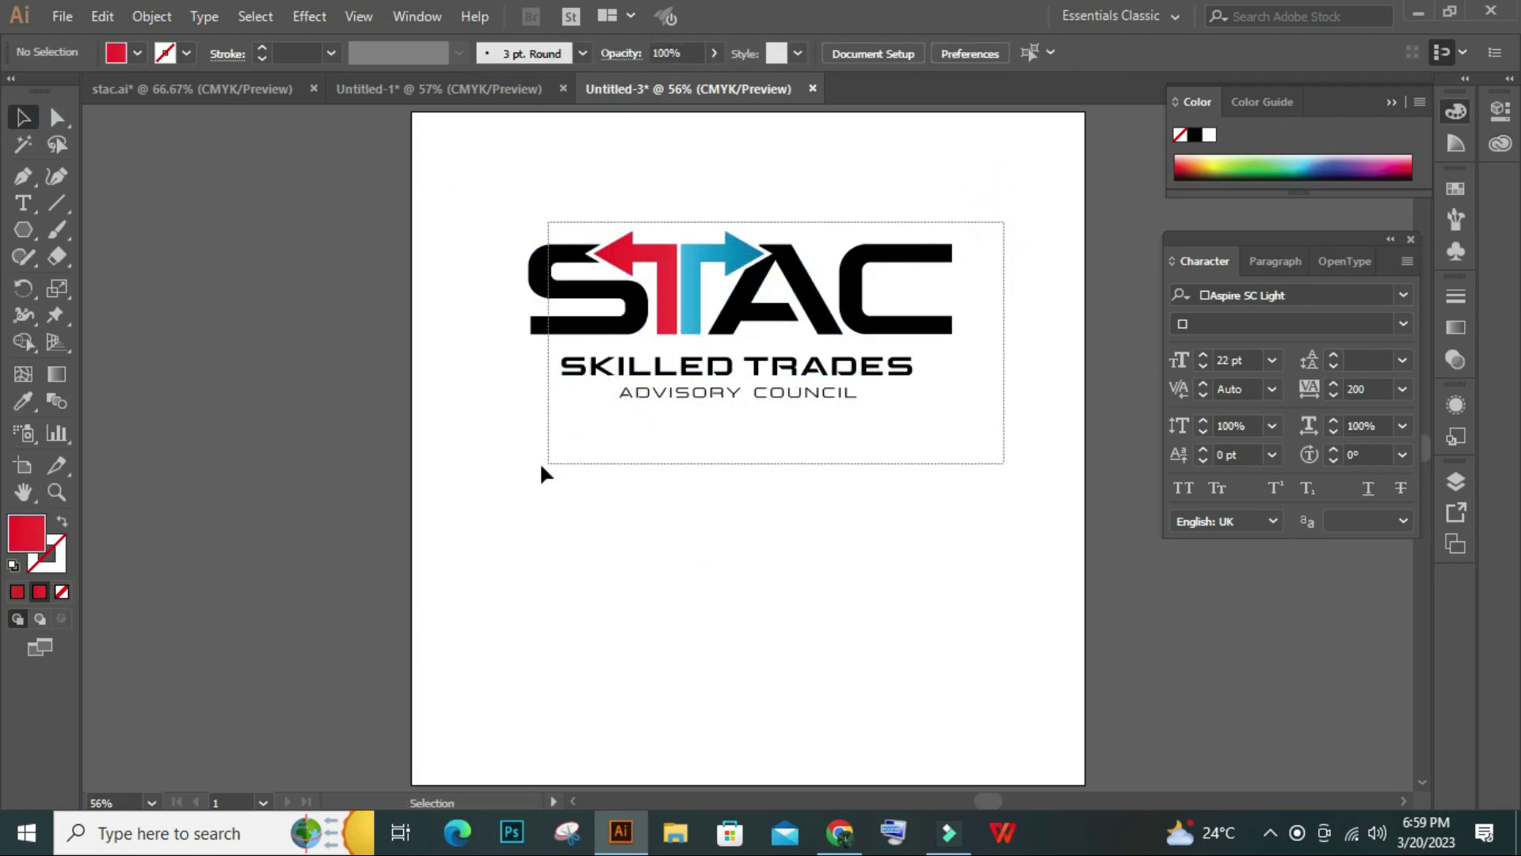
left_click_drag(1000, 219, 540, 461)
left_click(748, 53)
left_click(841, 53)
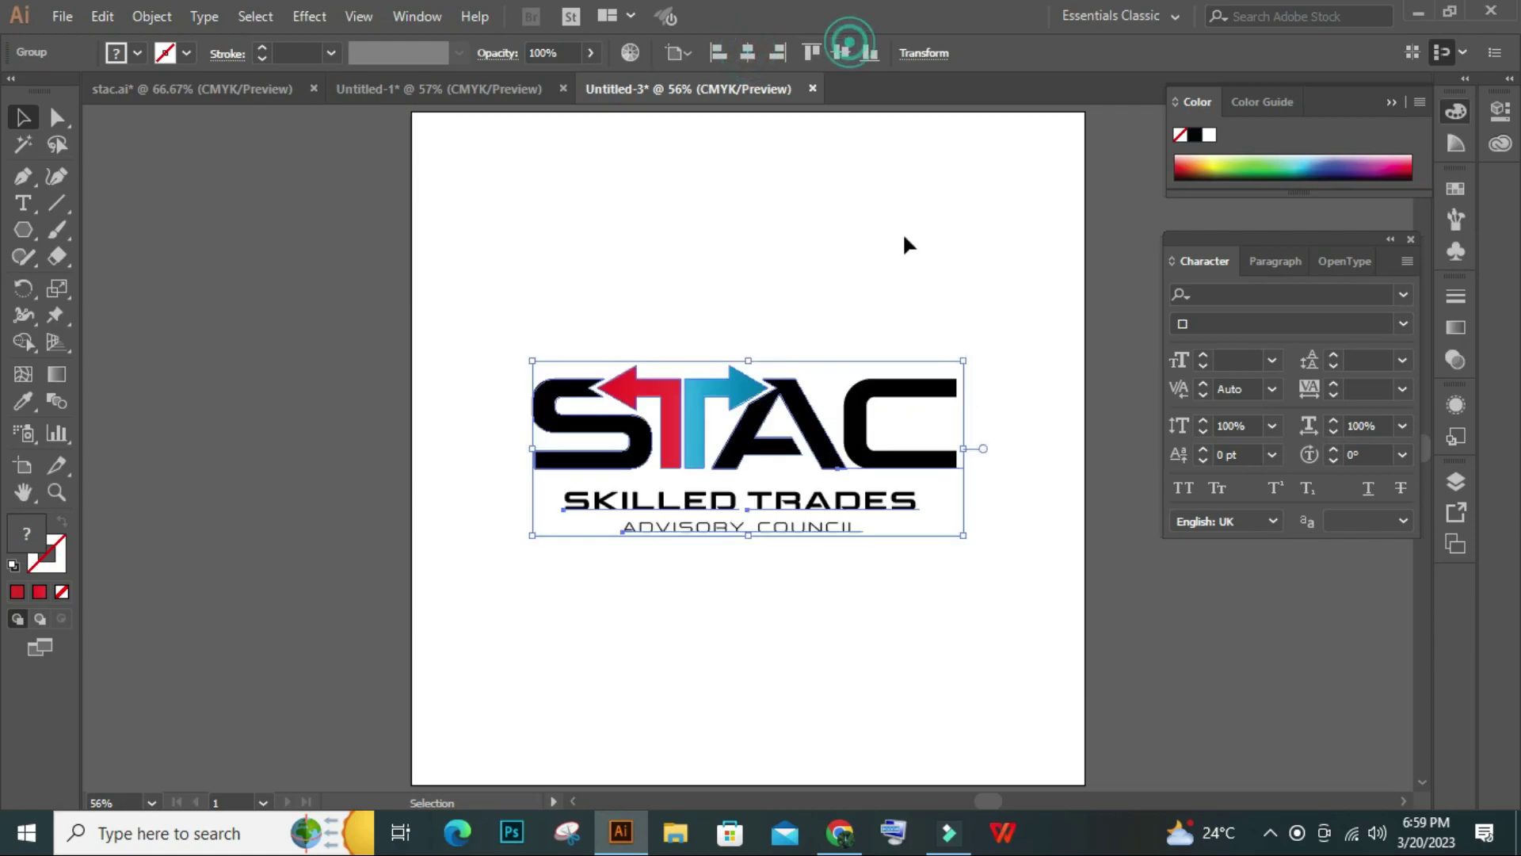
left_click(1017, 498)
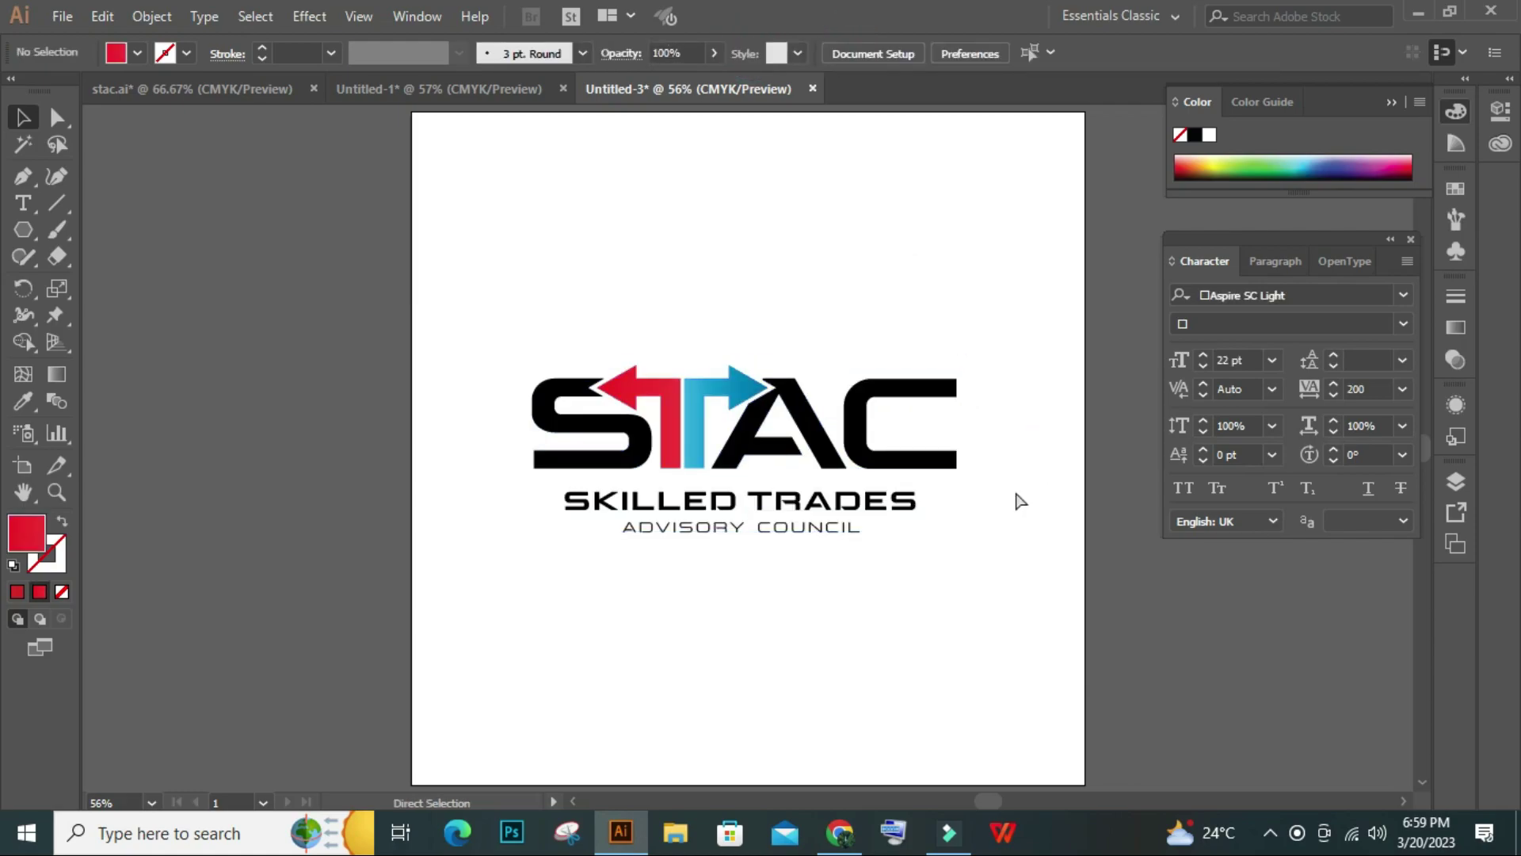